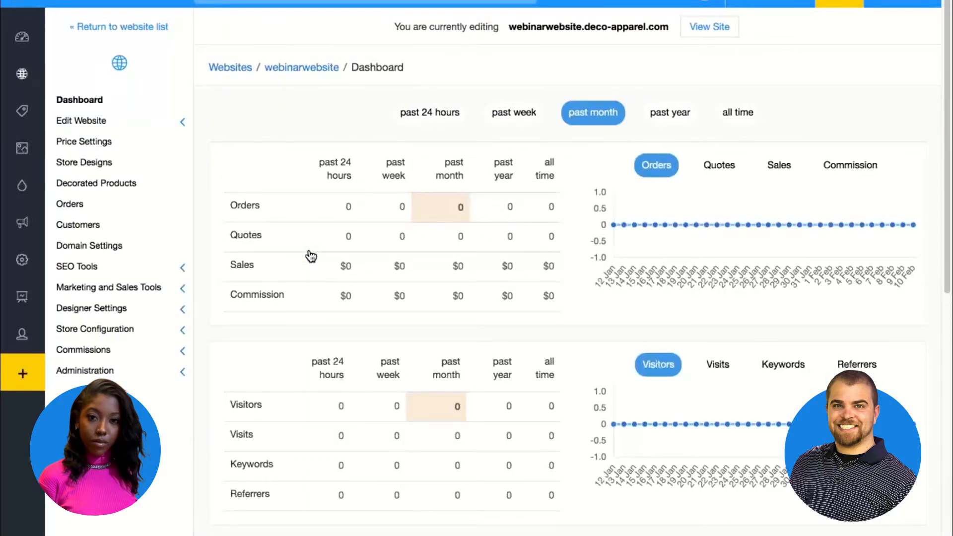
Open the website's pages for editing and bring up the selection of available themes
click(125, 124)
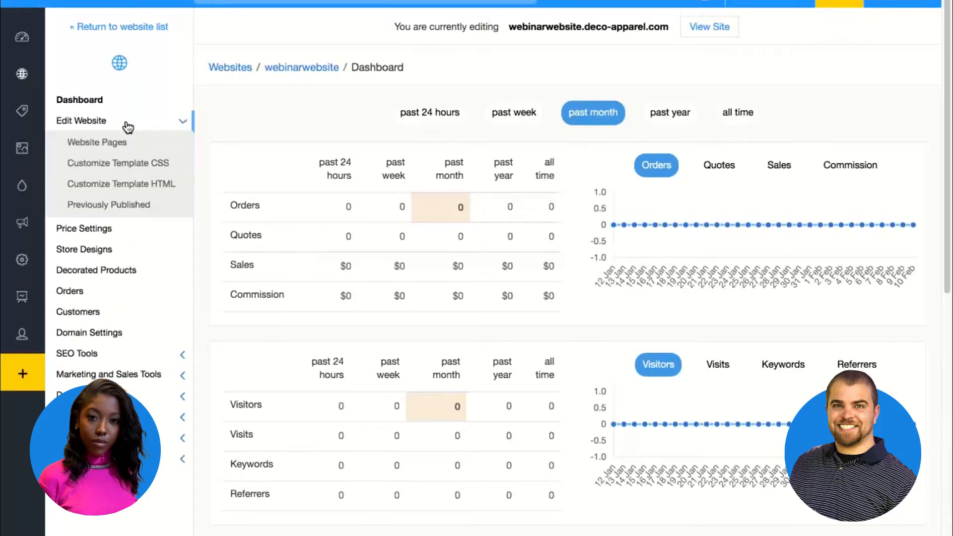
click(111, 147)
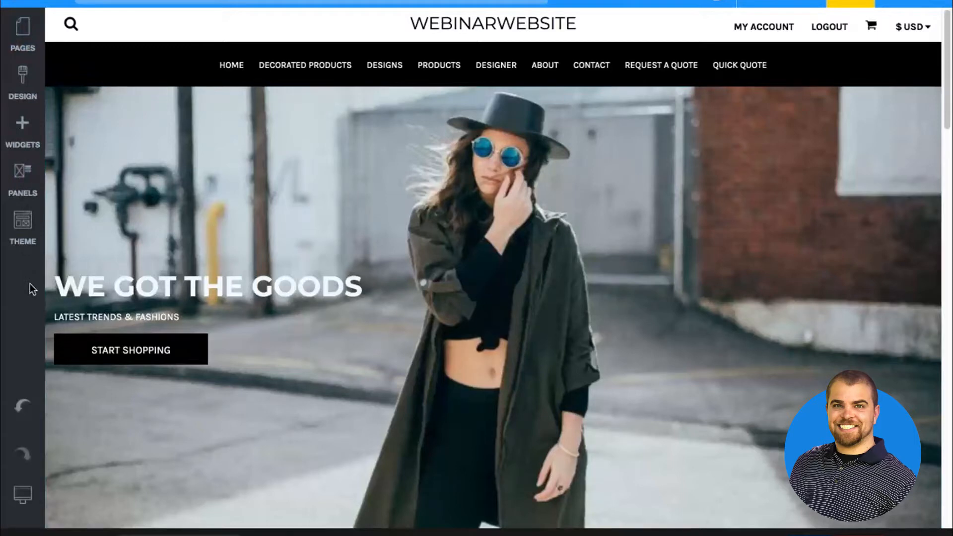
click(22, 233)
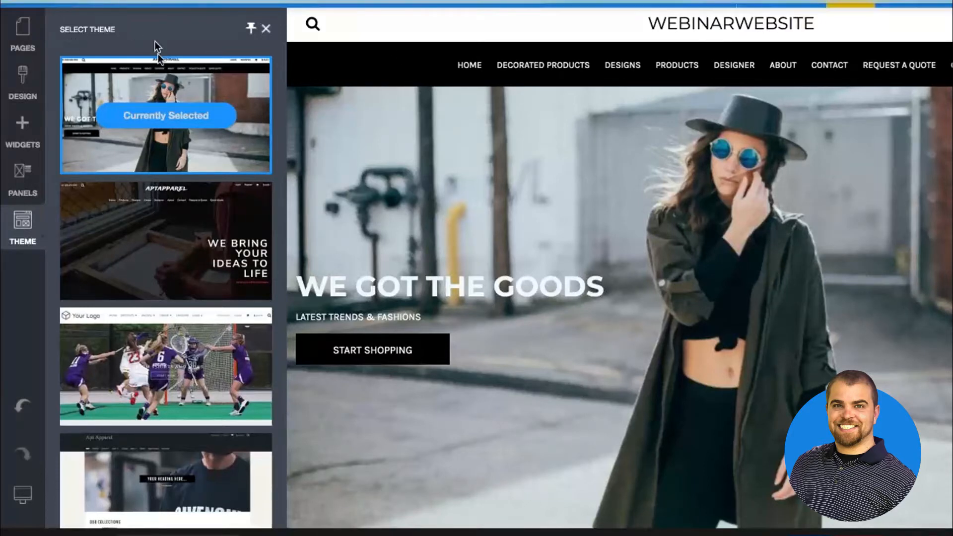
click(46, 3)
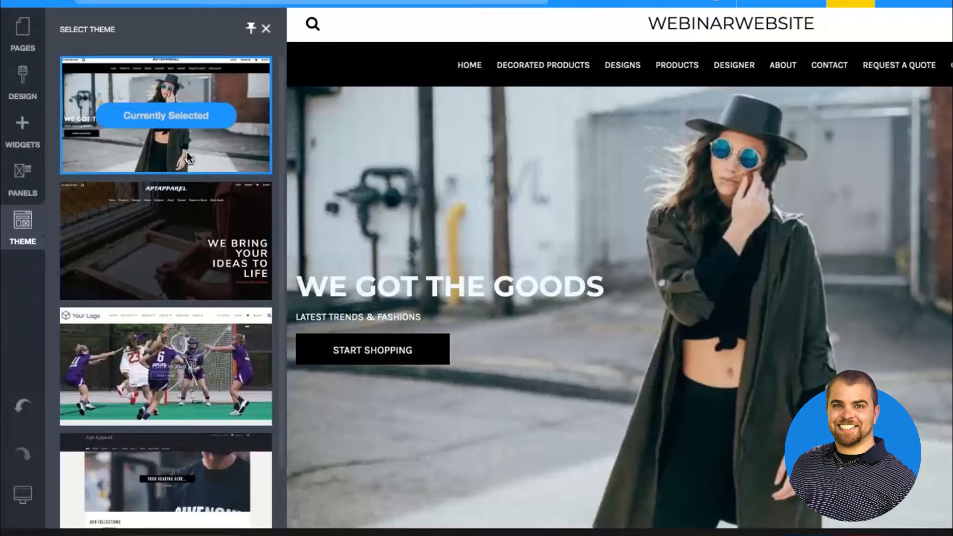
Apply the Preston theme to the website, leaving Reset Pages unselected
mouse_move(177, 201)
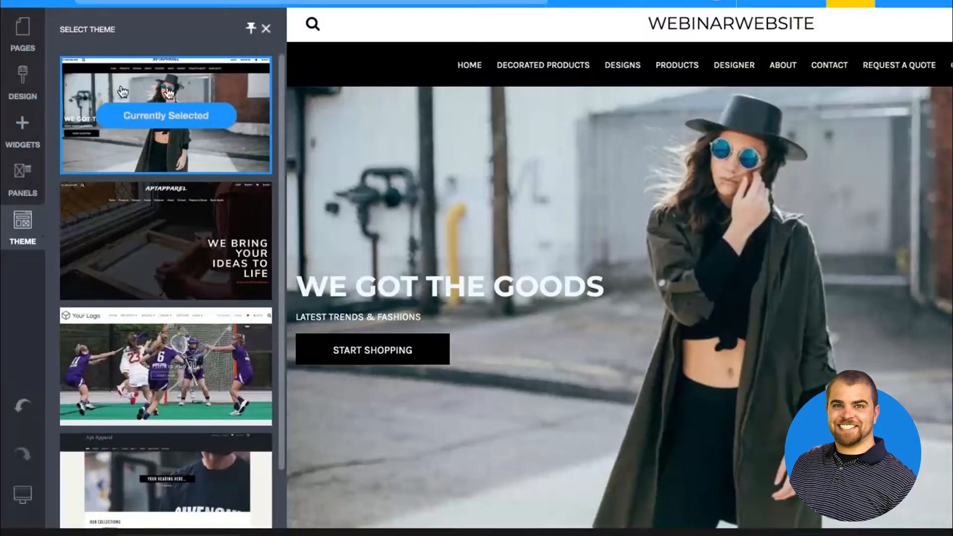
mouse_move(134, 345)
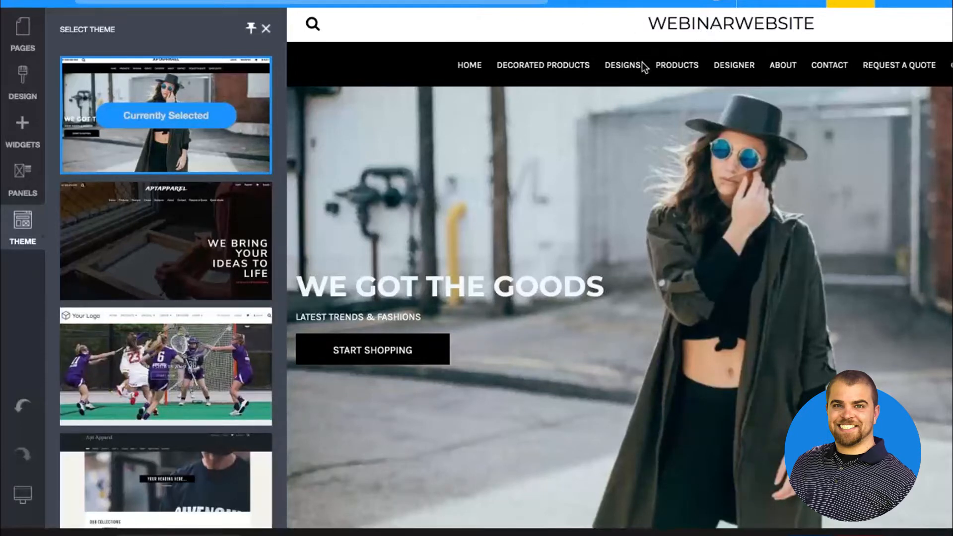
click(113, 339)
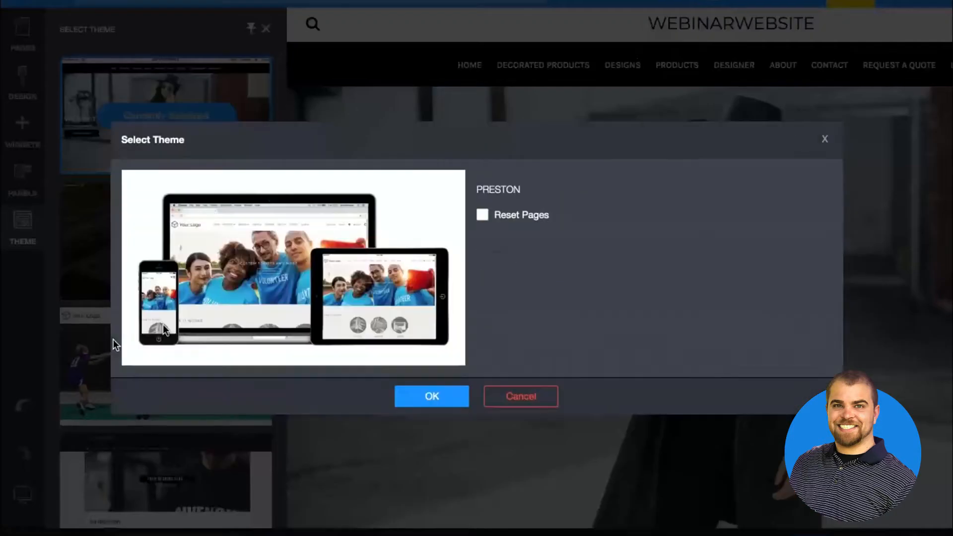
click(448, 401)
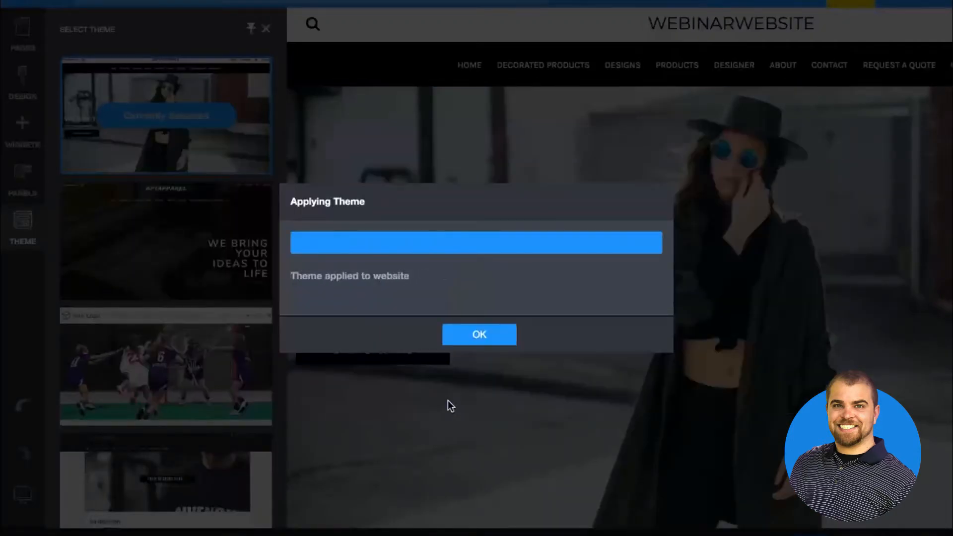
click(455, 340)
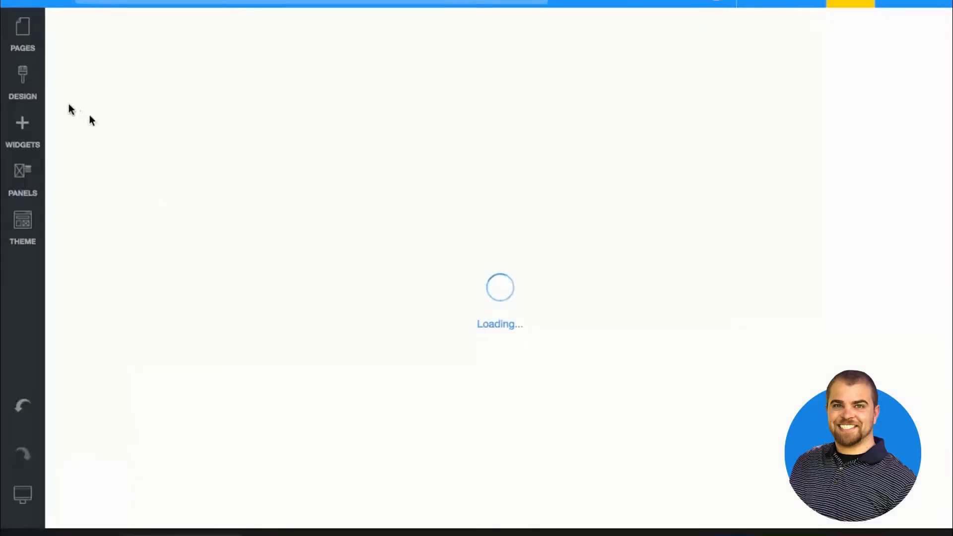
Review the site name, desktop logo and mobile logo settings in the Logo & Title design options
click(26, 90)
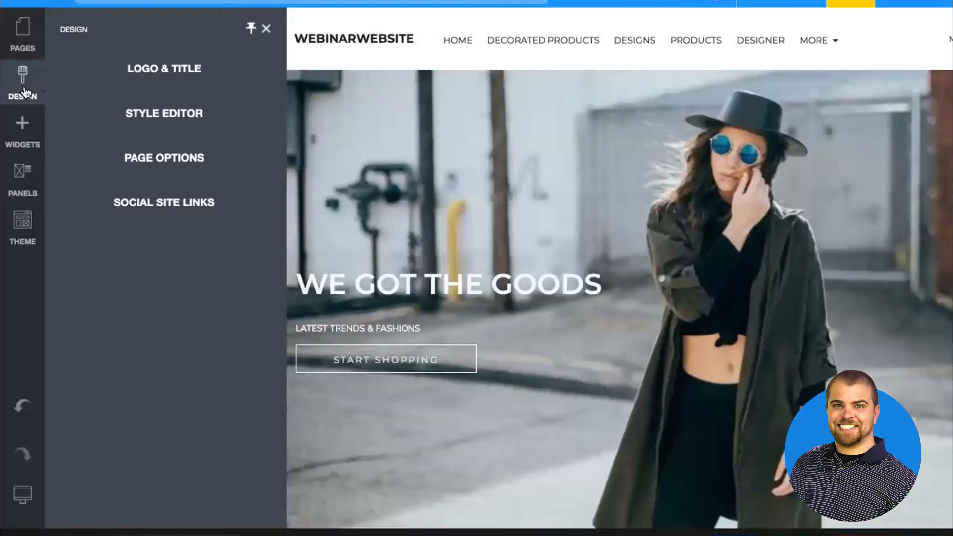
click(170, 66)
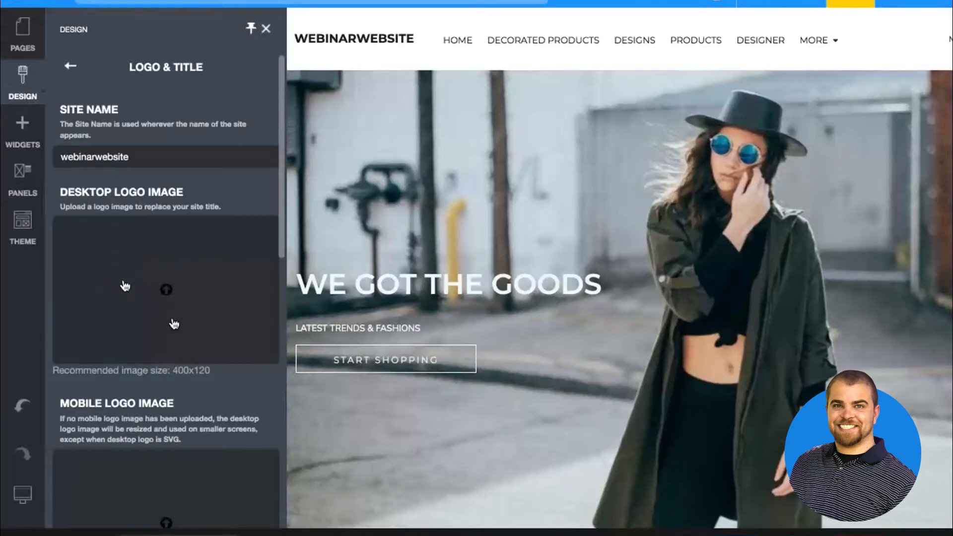
scroll(175, 324, down, 1)
scroll(175, 324, down, 2)
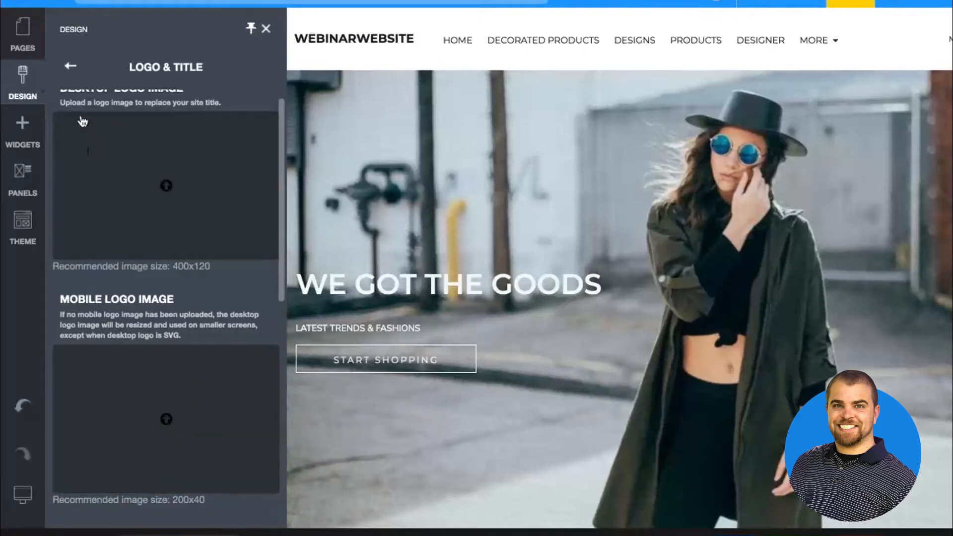
click(70, 67)
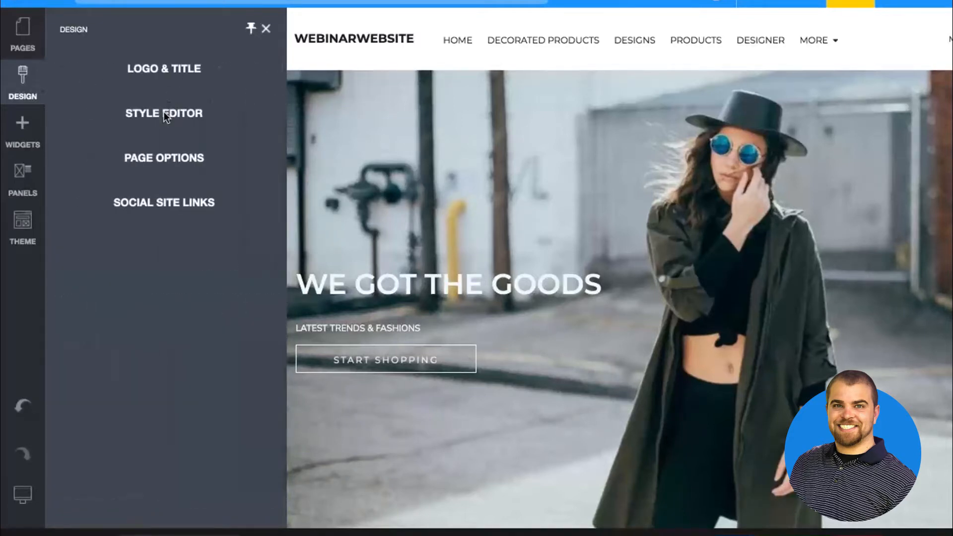
Set the border color of the Hero Action button style to Red in the Style Editor
click(166, 112)
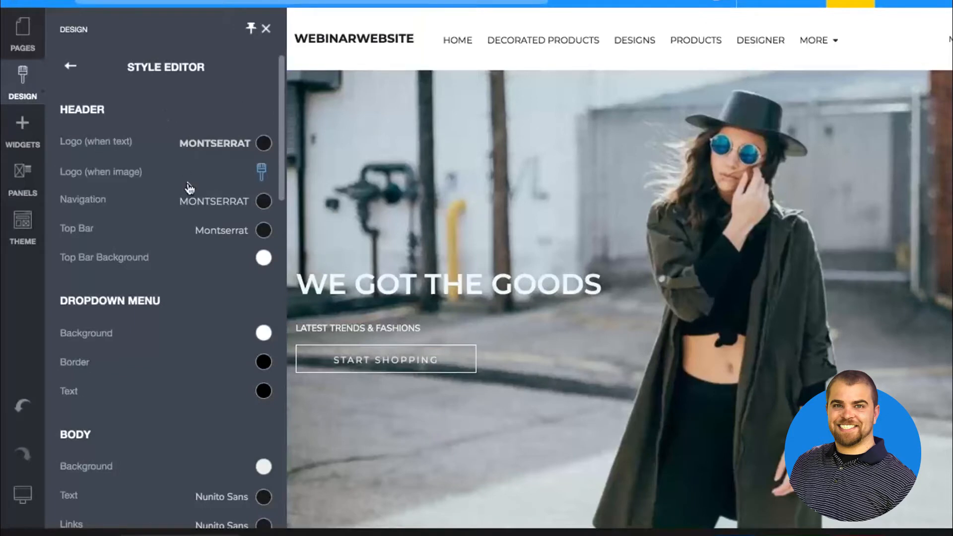
scroll(187, 187, down, 3)
scroll(187, 184, down, 9)
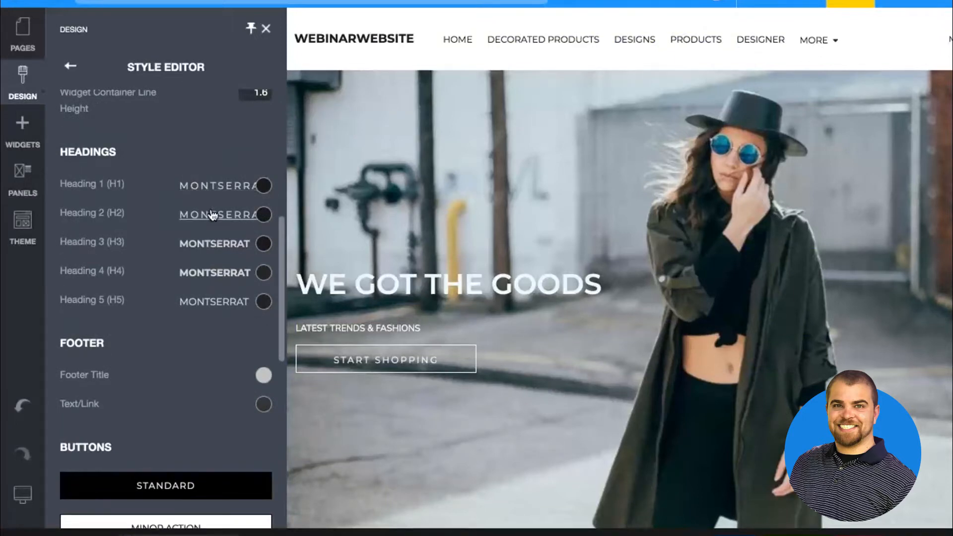
scroll(204, 285, down, 5)
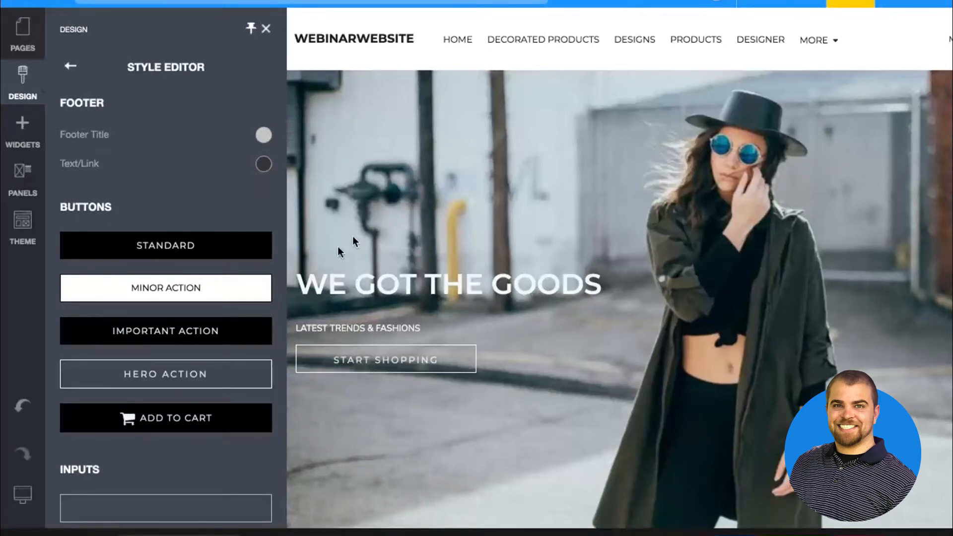
click(191, 381)
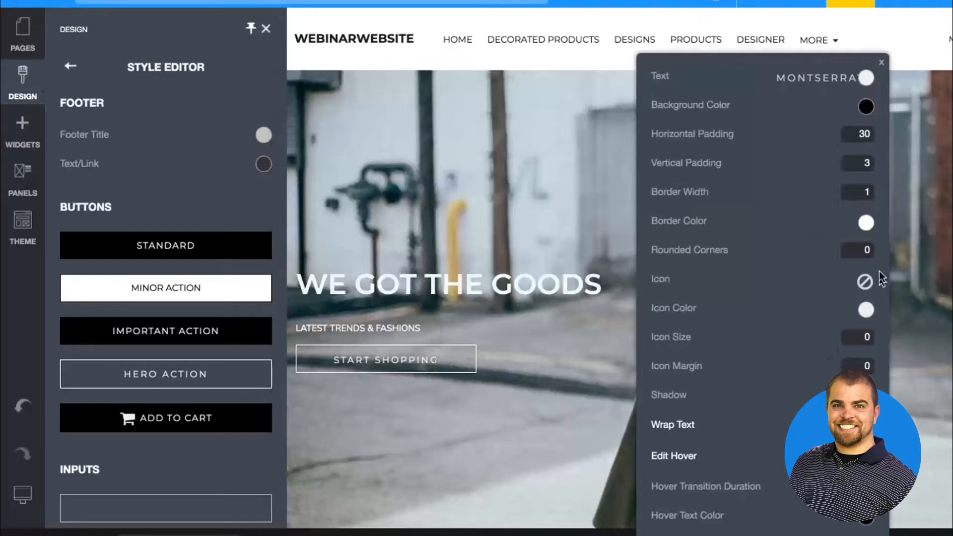
click(866, 223)
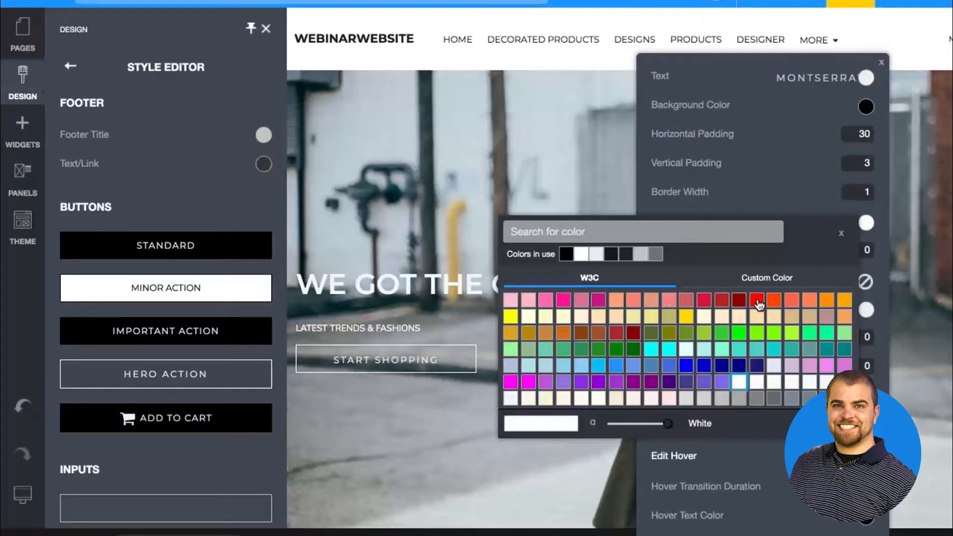
click(756, 303)
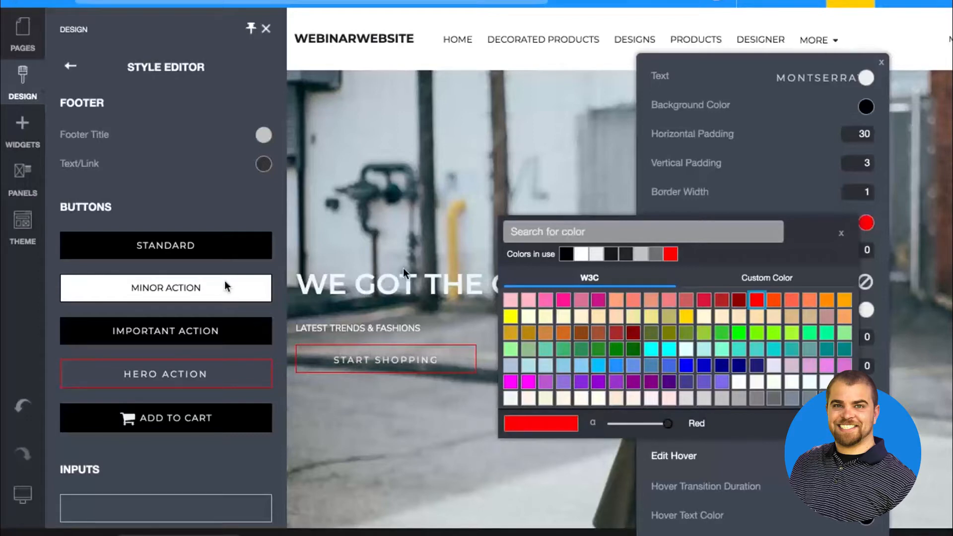
click(382, 287)
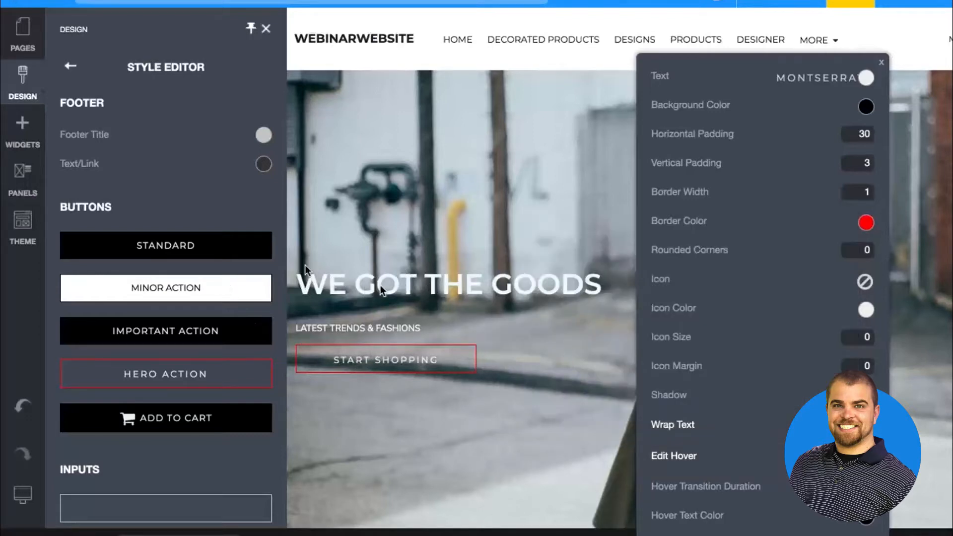
Change the Heading 3 (H3) font to Roboto in the site's heading styles
scroll(174, 214, up, 5)
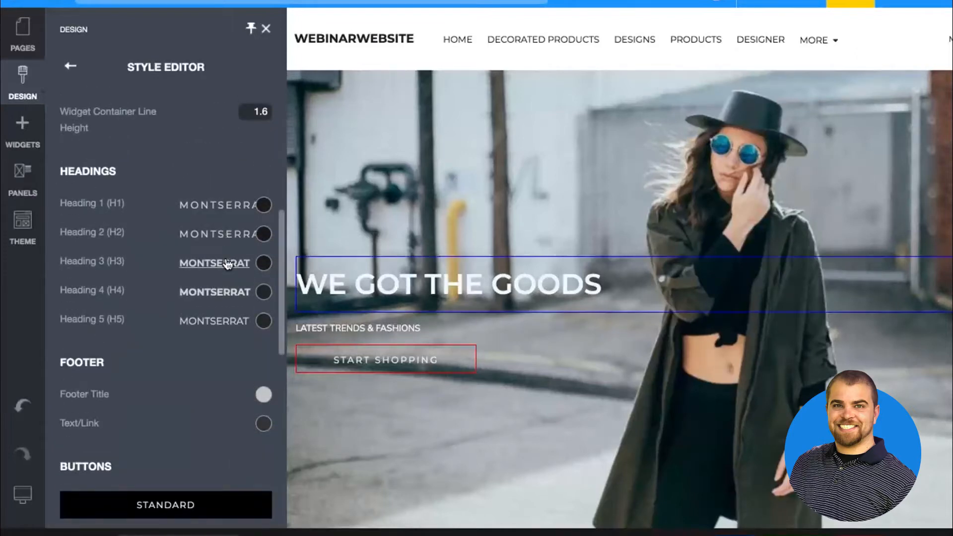
click(227, 263)
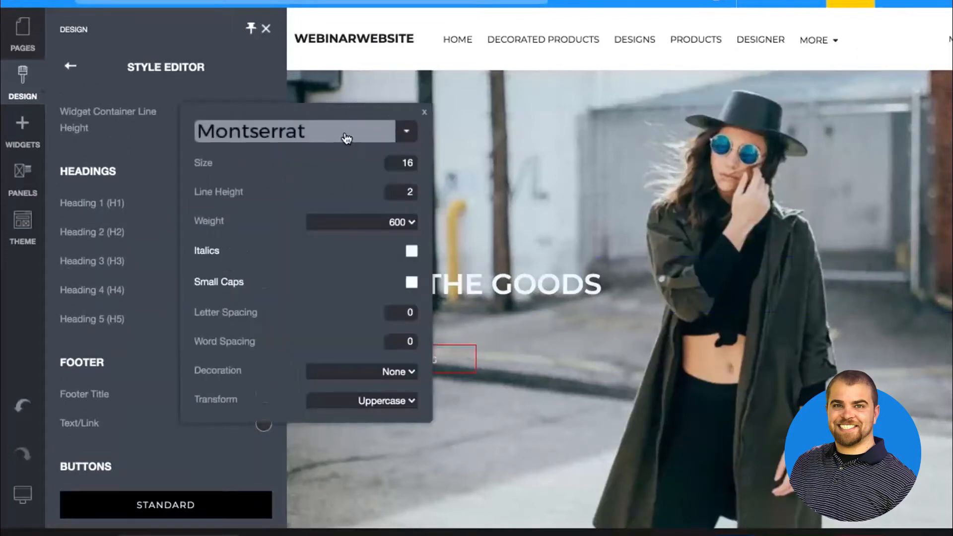
click(344, 132)
text(robo)
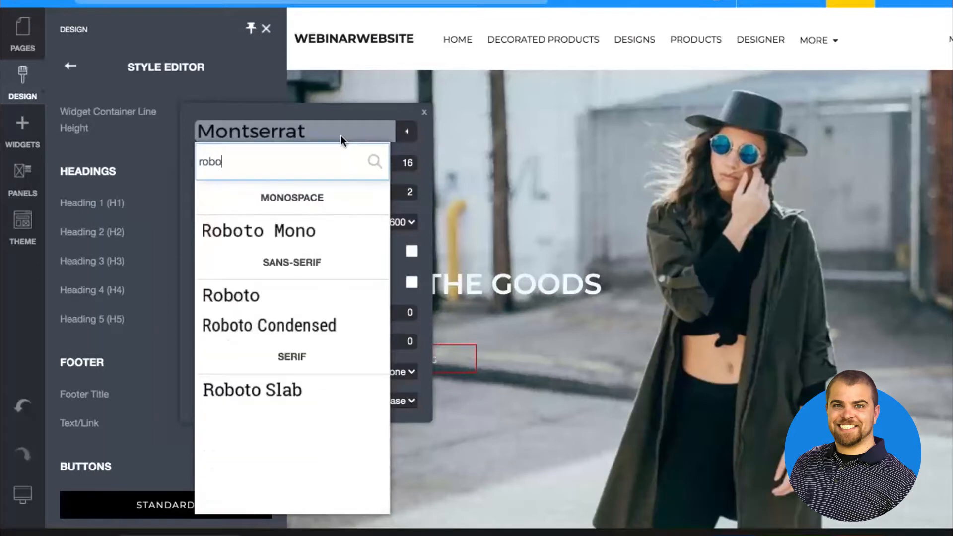
click(300, 303)
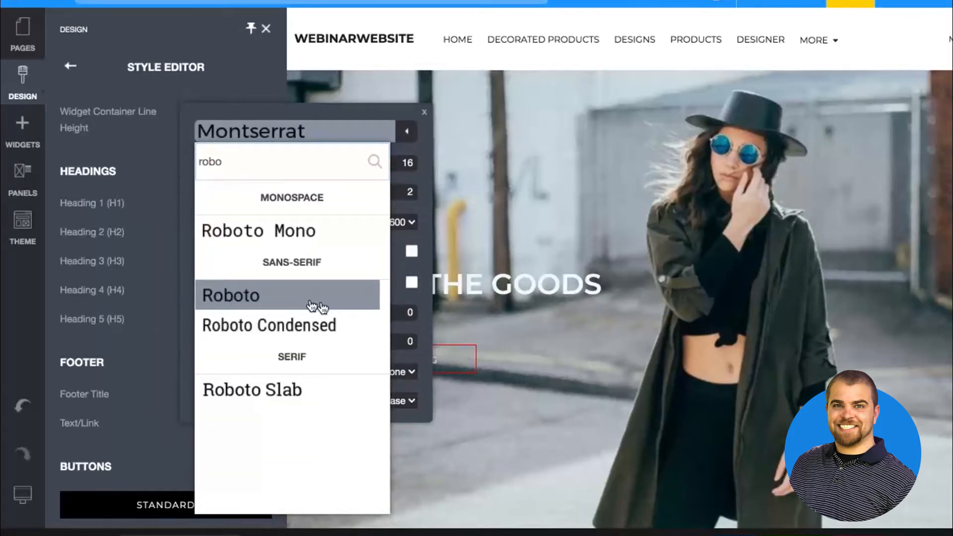
click(311, 302)
click(588, 340)
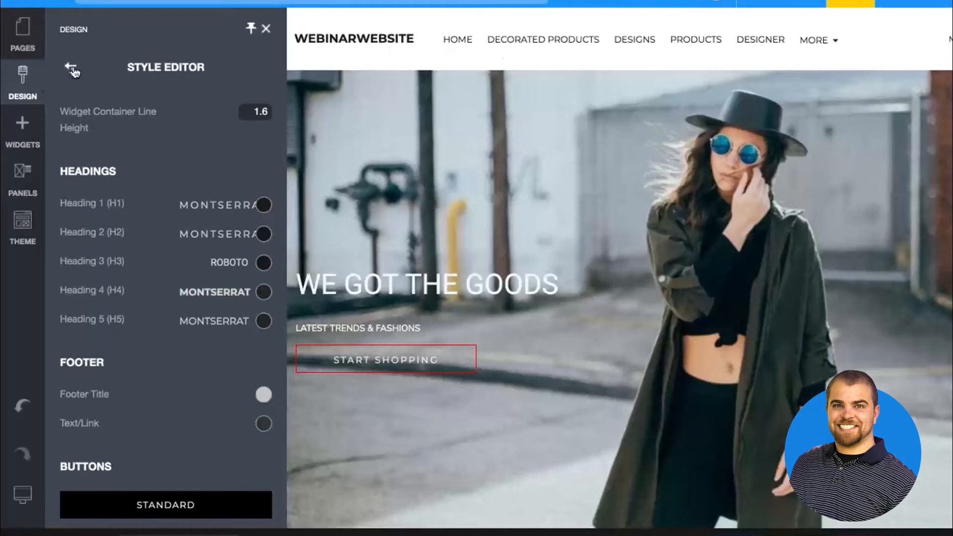
scroll(173, 244, up, 6)
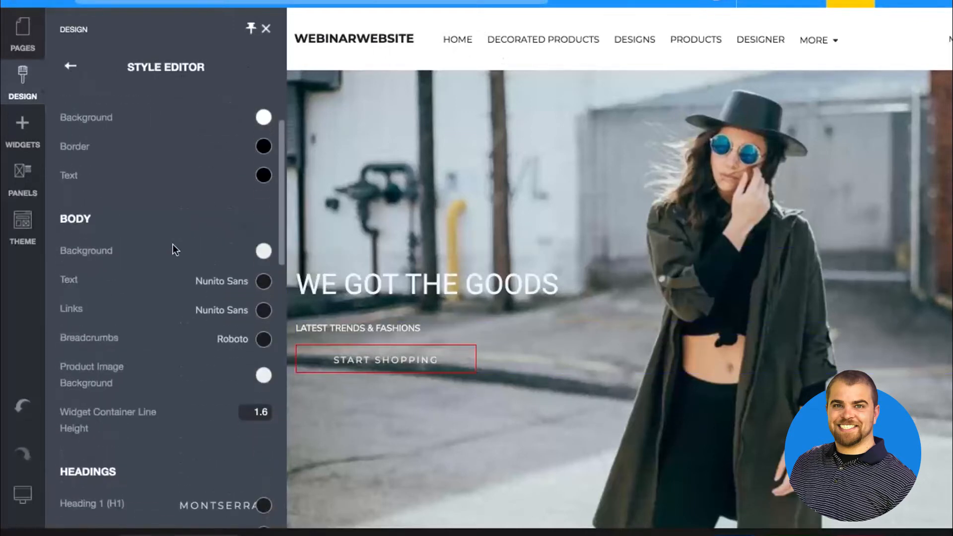
scroll(173, 244, down, 4)
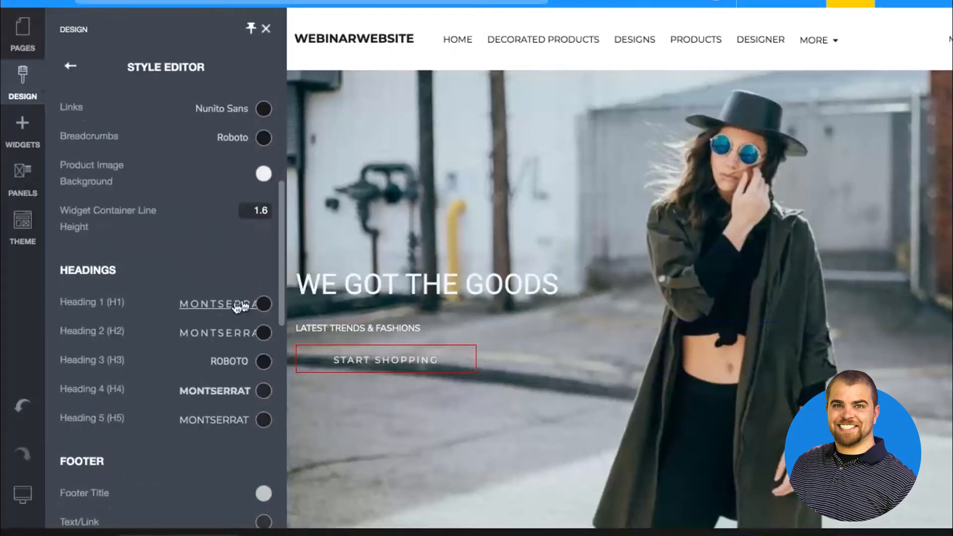
scroll(233, 406, down, 5)
scroll(210, 302, up, 10)
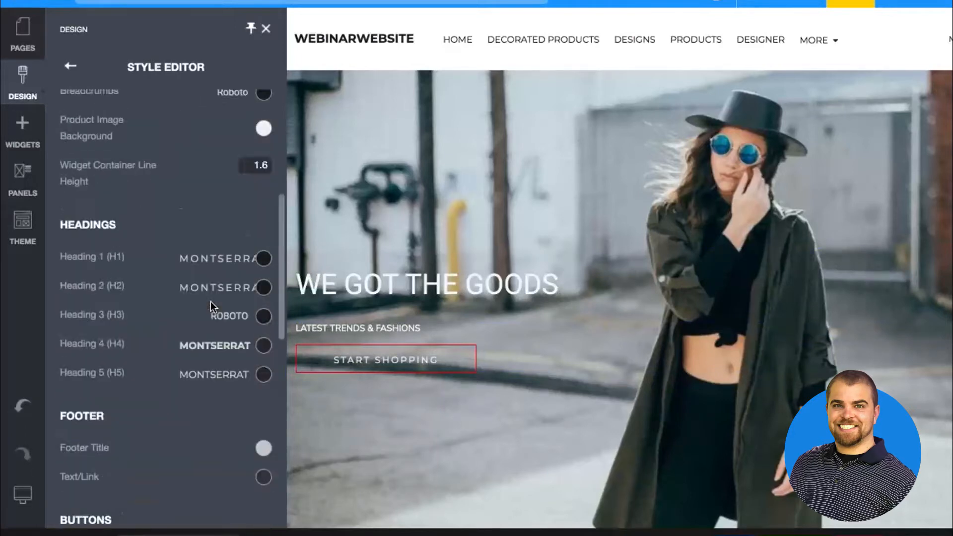
Hide the header's currency selector in the Page Options and close the design settings
click(72, 66)
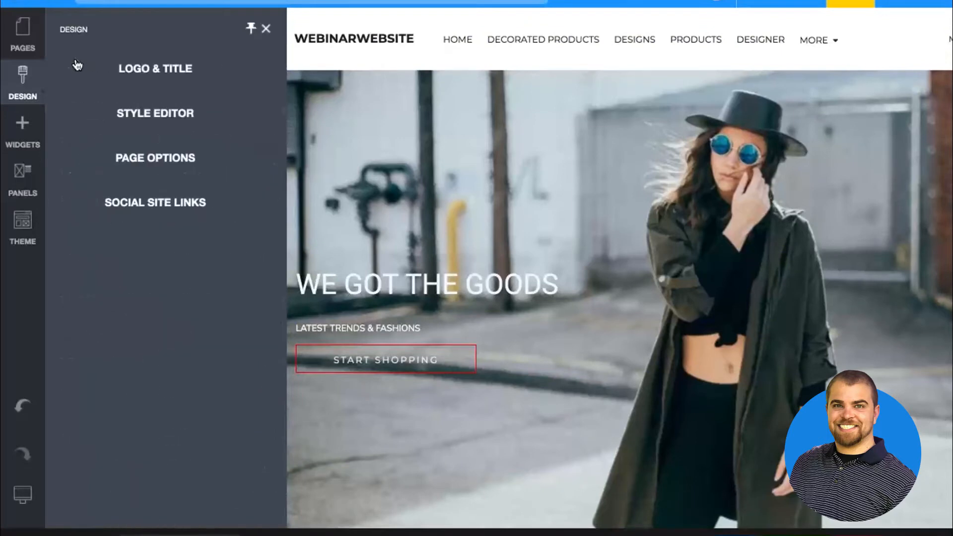
click(156, 155)
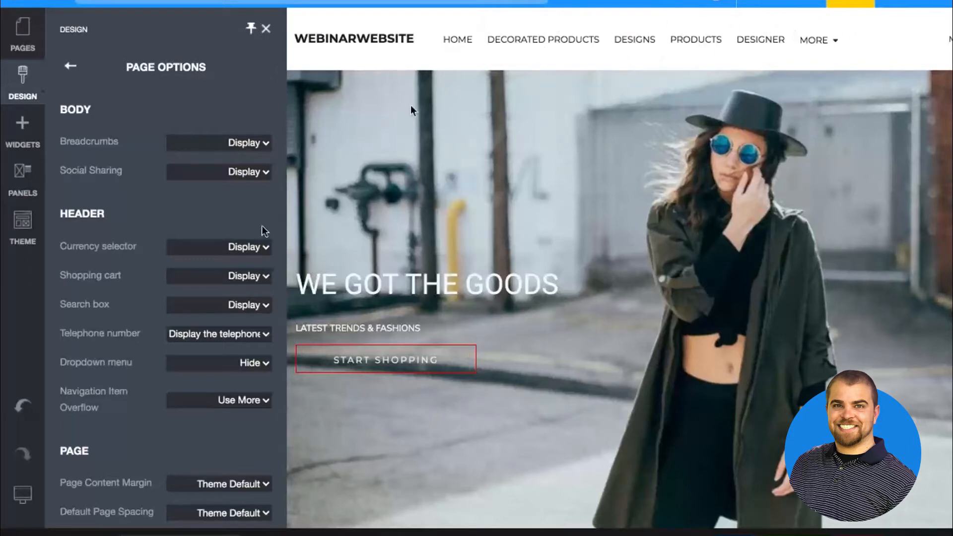
click(256, 253)
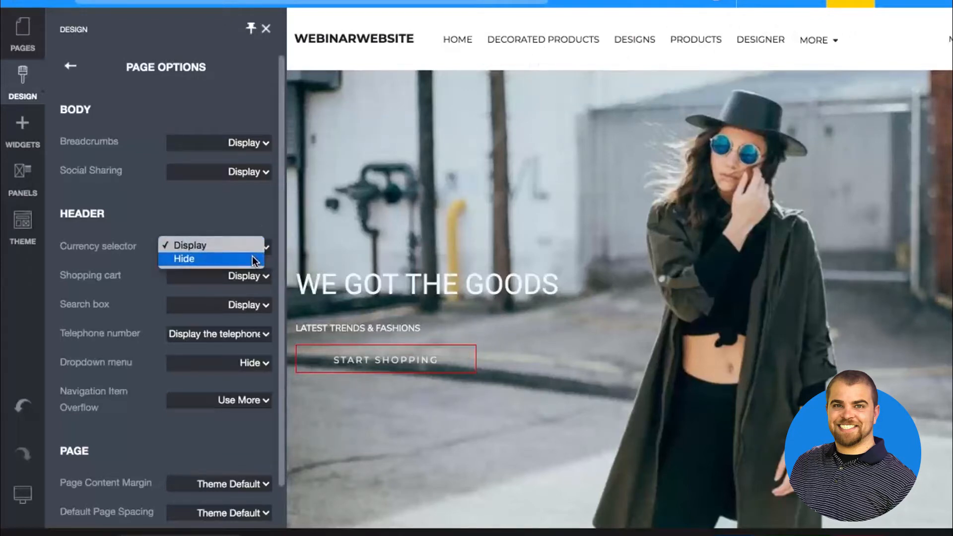
click(253, 259)
scroll(252, 257, down, 2)
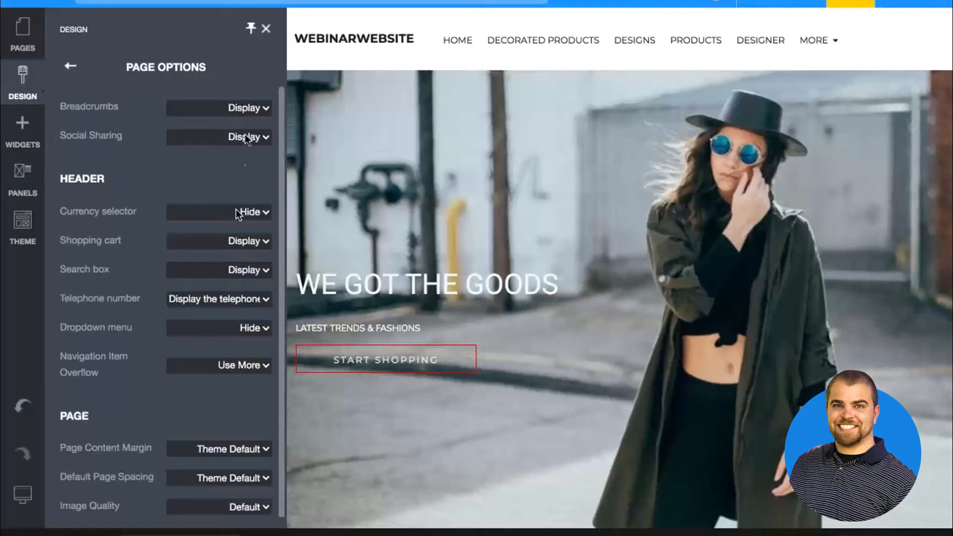
scroll(186, 376, up, 2)
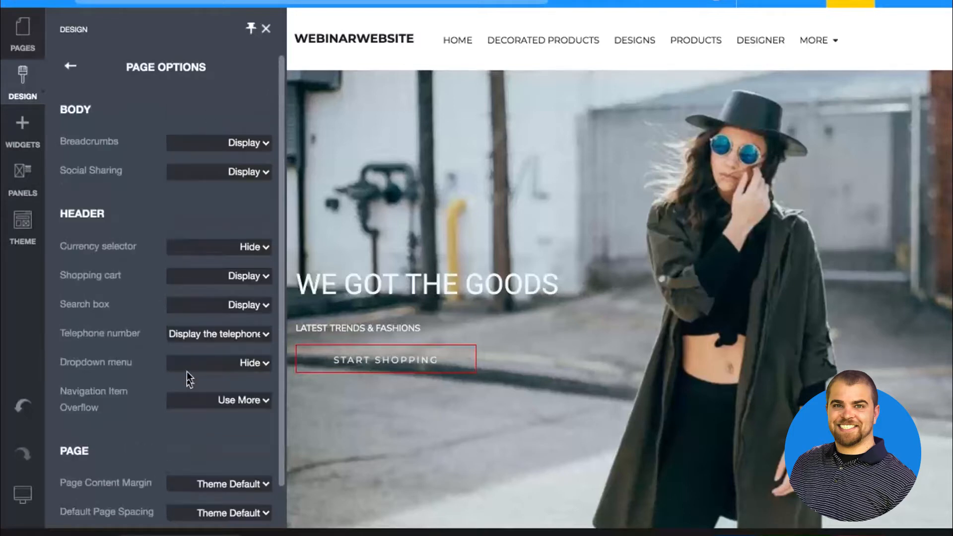
click(267, 29)
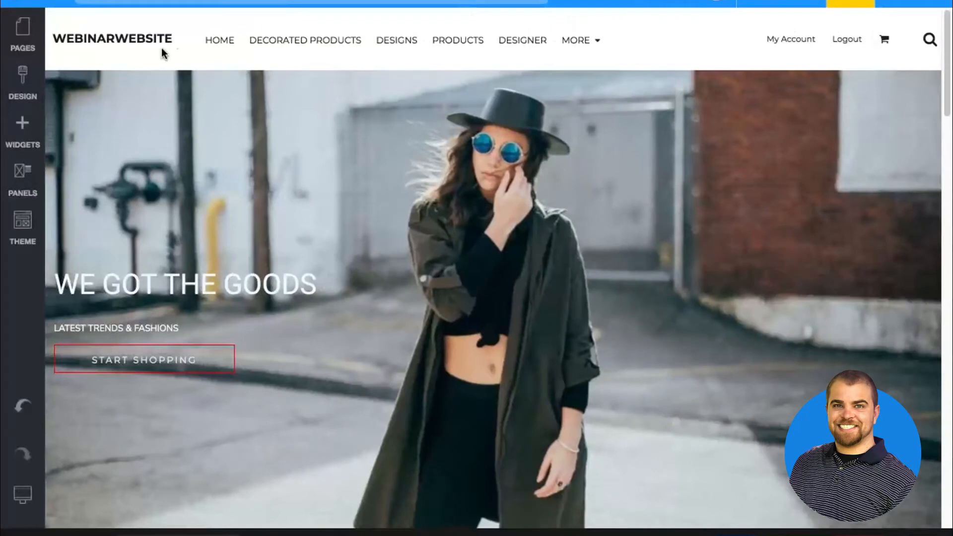
Review the social site link settings in the design options, from Facebook and Pinterest to YouTube and LinkedIn
click(22, 79)
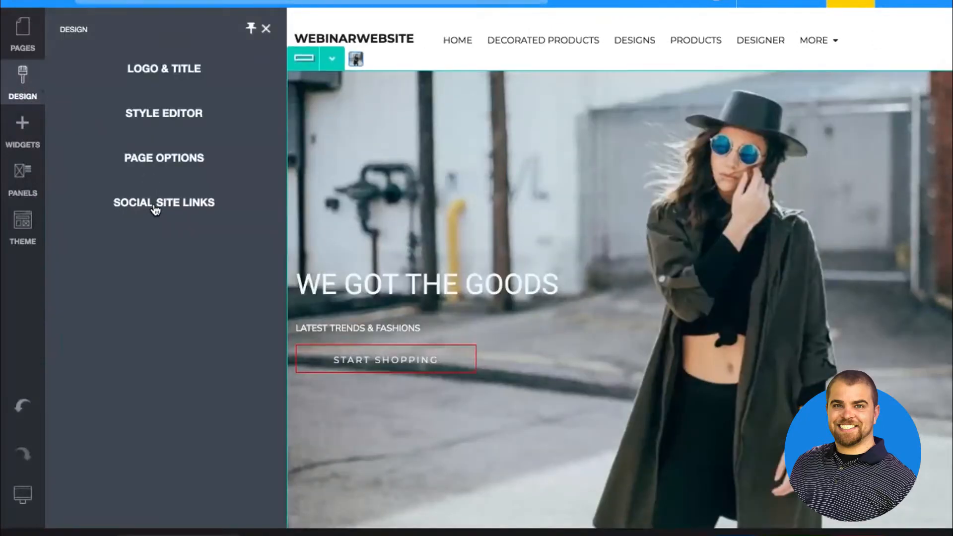
click(155, 204)
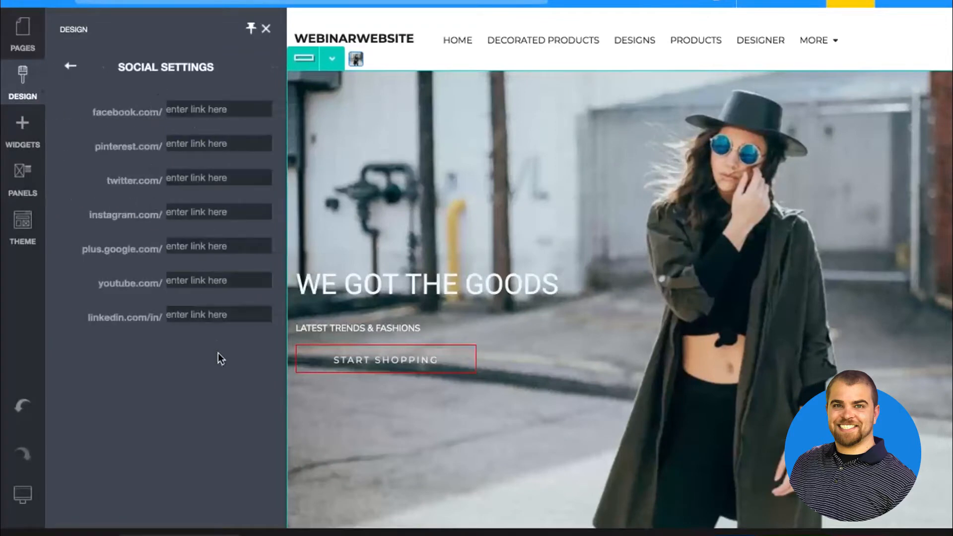
click(72, 65)
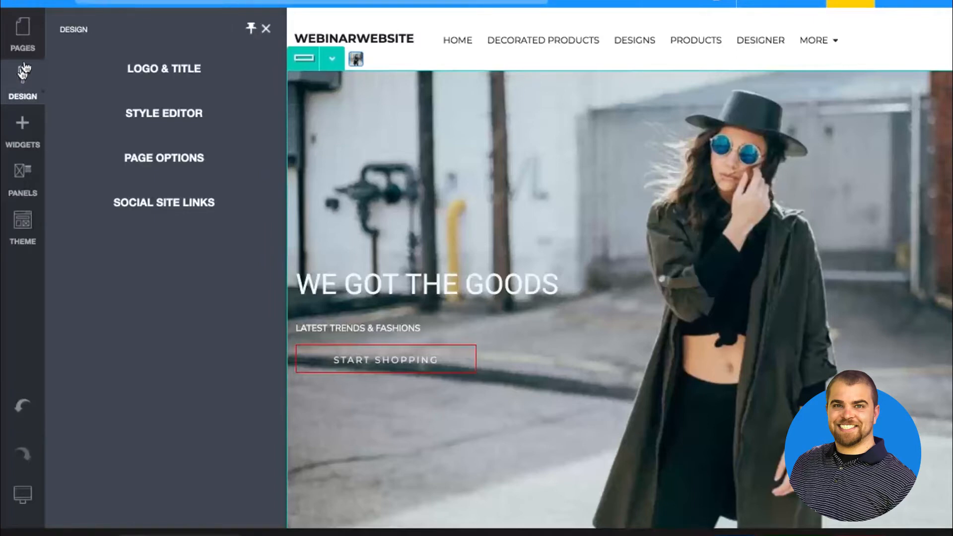
Hide the Designs page from the site's navigation menu and save the page
click(29, 42)
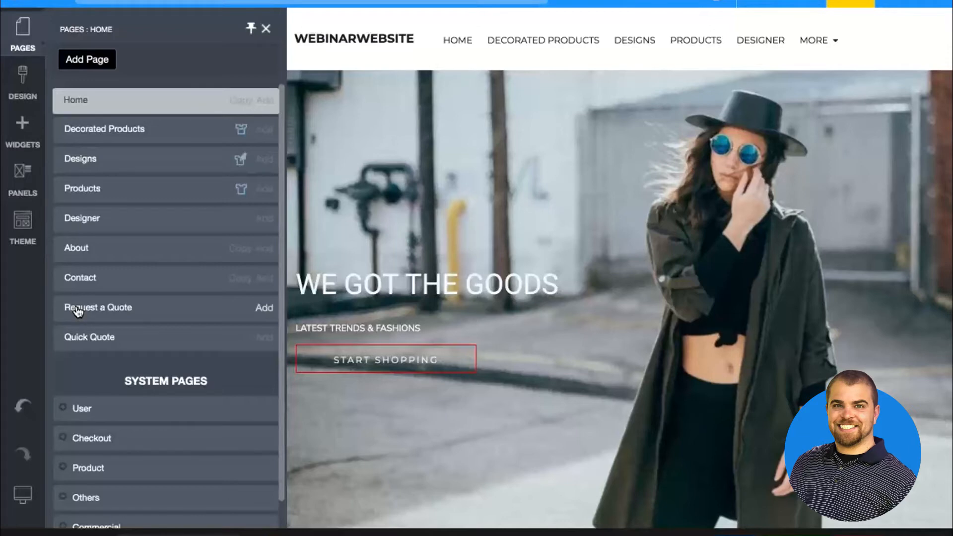
click(81, 159)
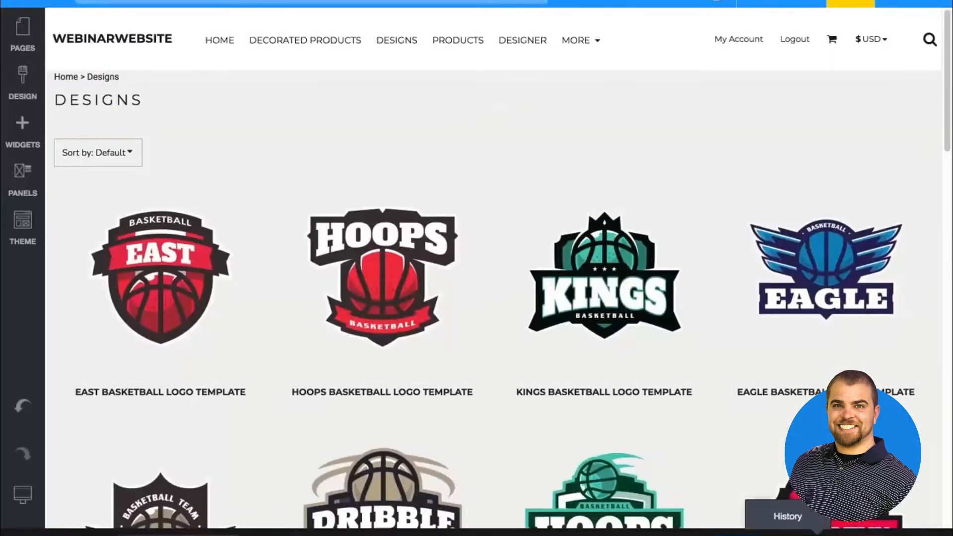
click(736, 535)
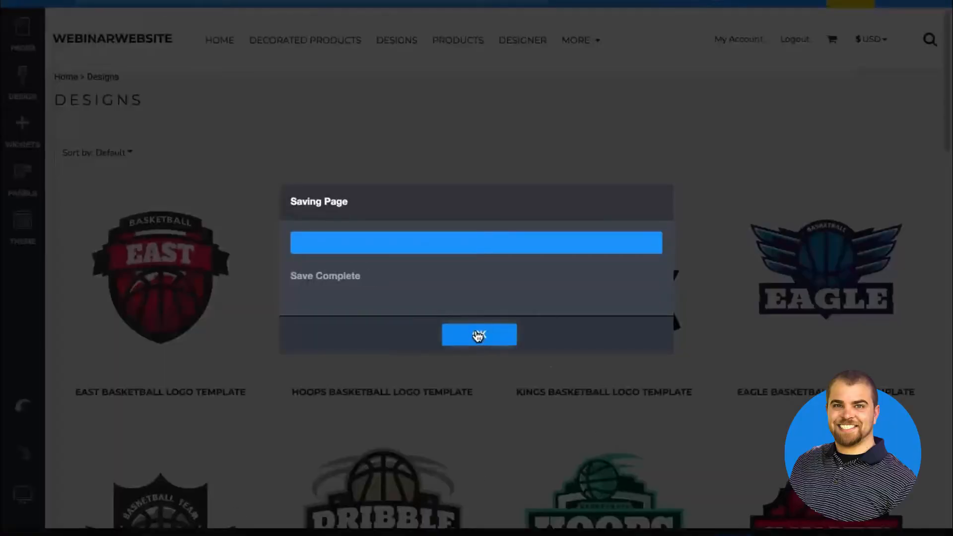
click(483, 335)
Hide the Decorated Products page from the site's navigation menu and save the page
click(29, 37)
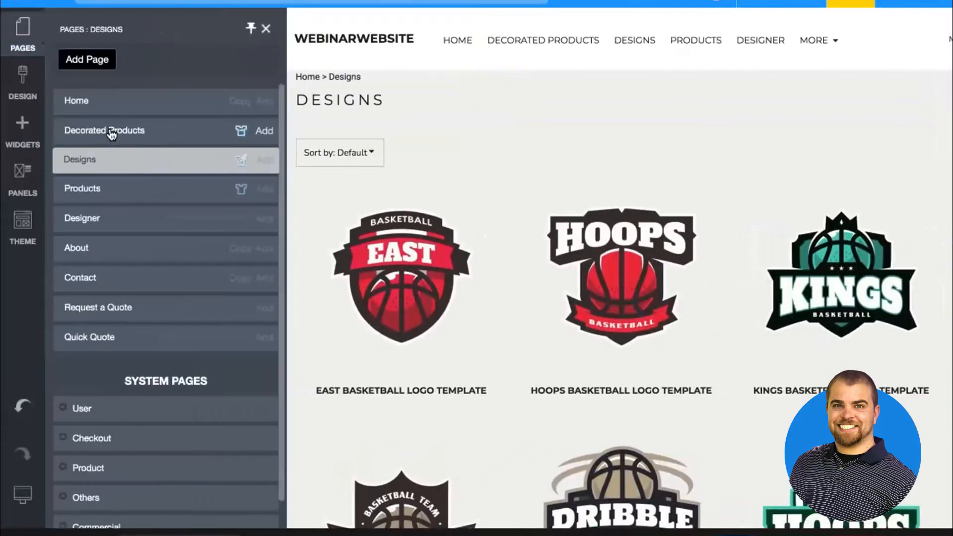
click(111, 132)
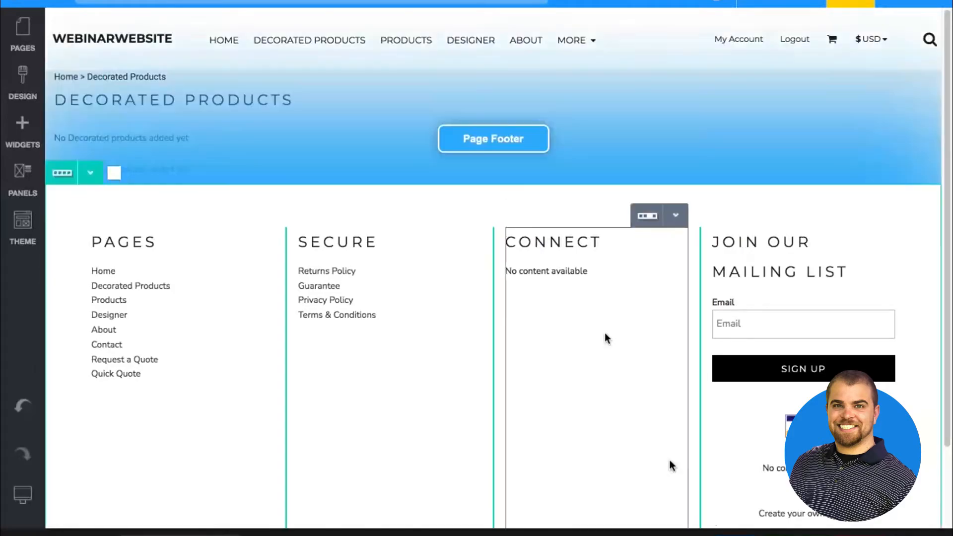
click(736, 533)
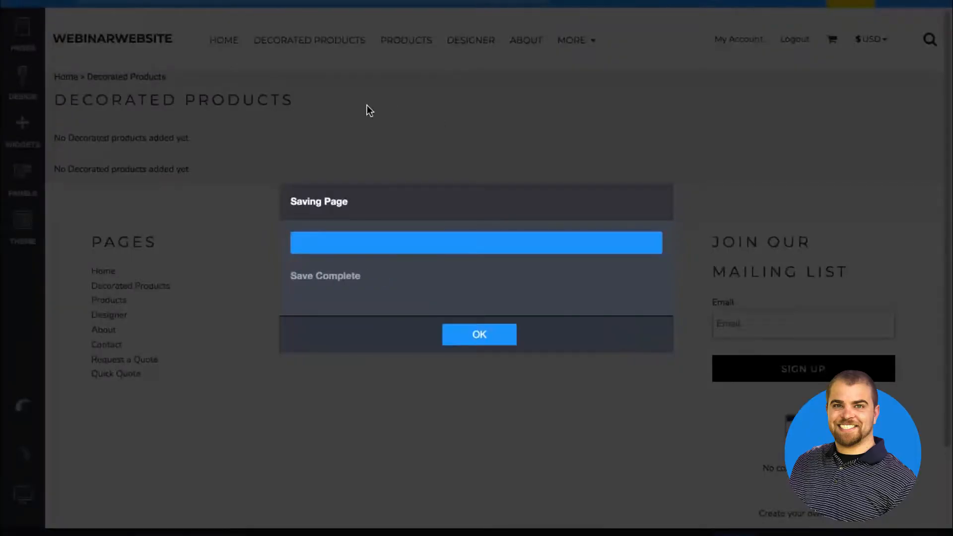
click(481, 335)
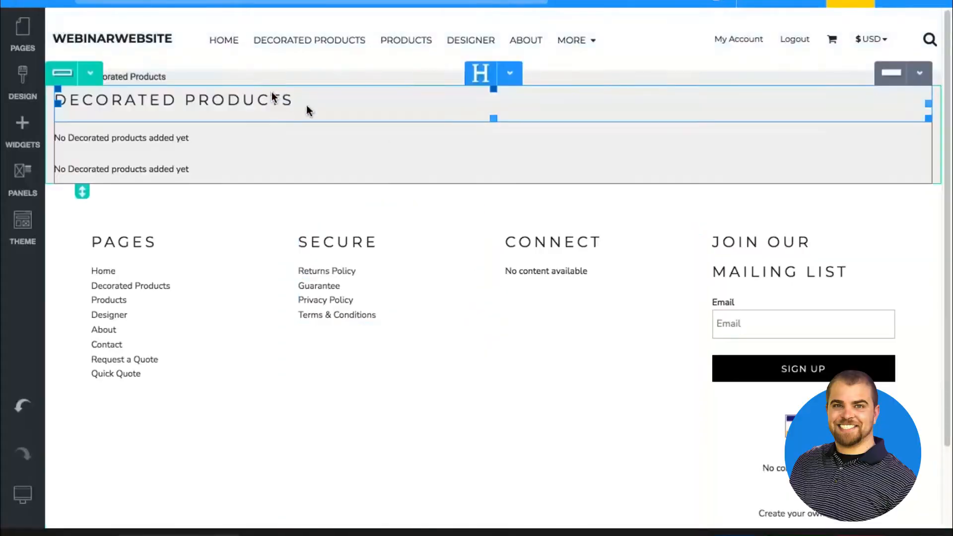
Remove the Home page from the site's navigation menu and save its page settings
click(23, 48)
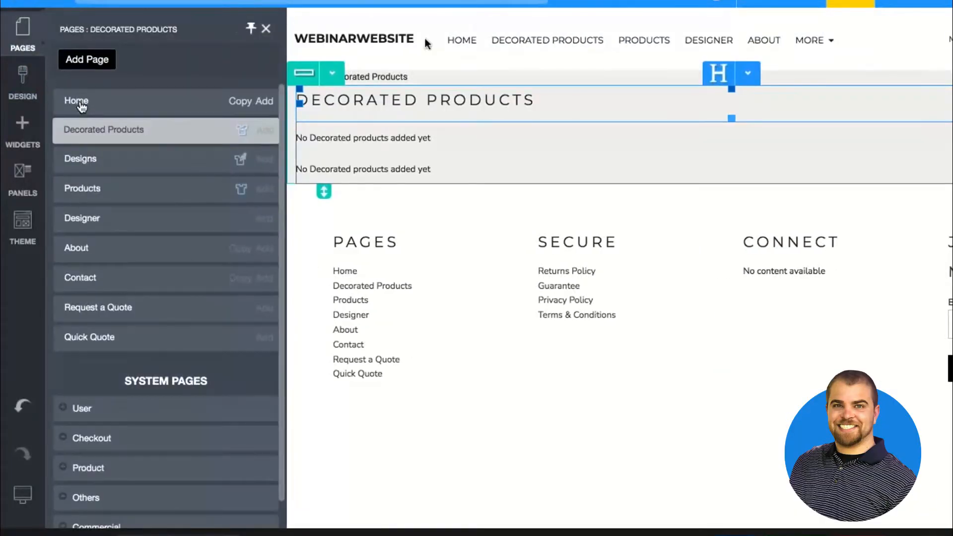
click(453, 42)
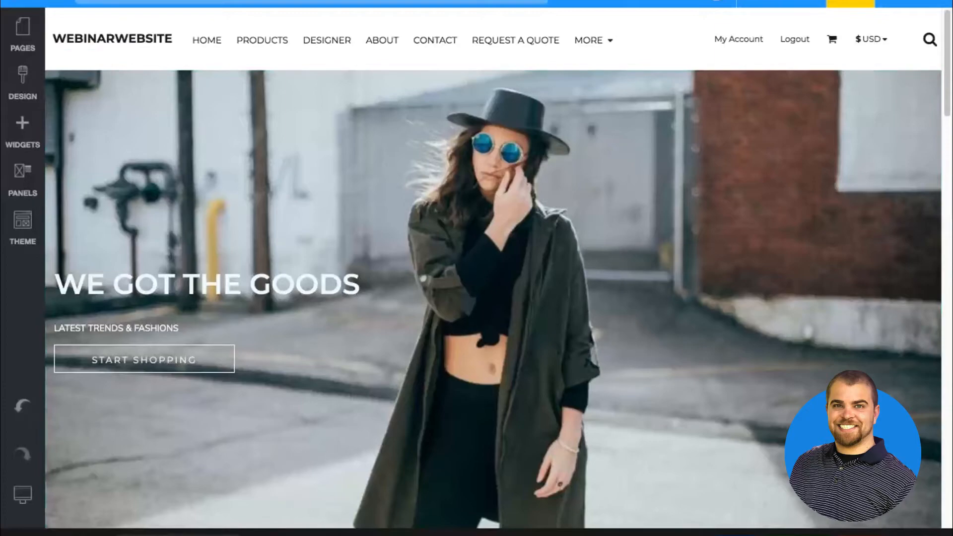
click(736, 534)
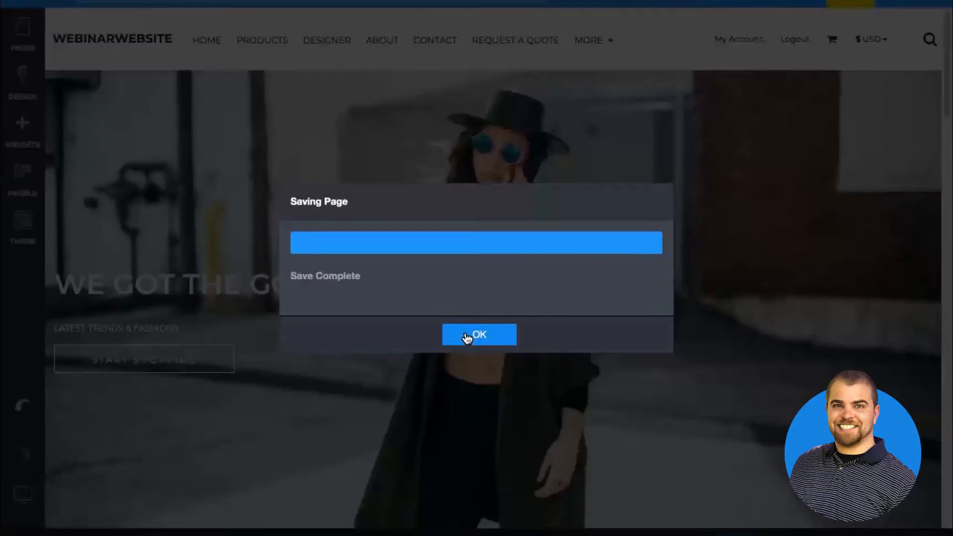
click(462, 337)
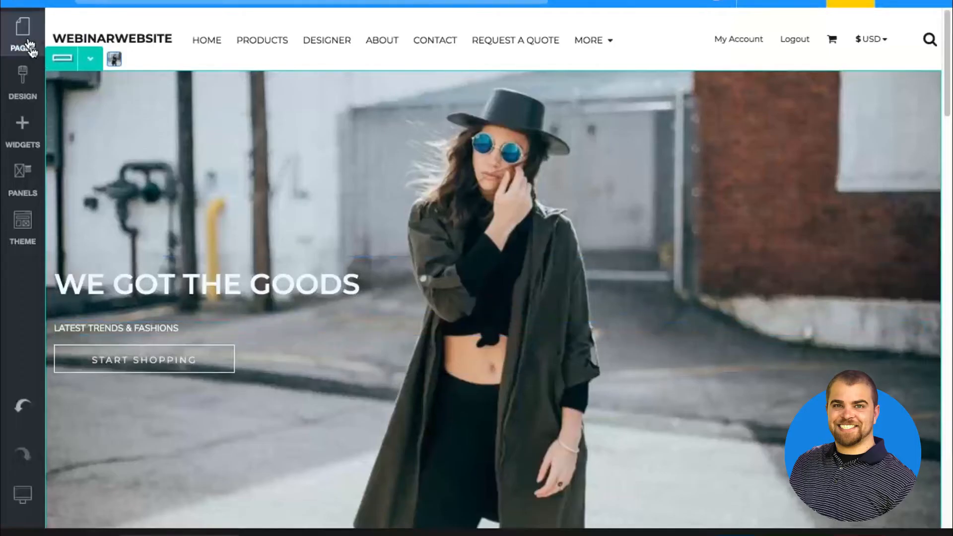
Hide the Designer page from the site's navigation menu and save the page
click(30, 47)
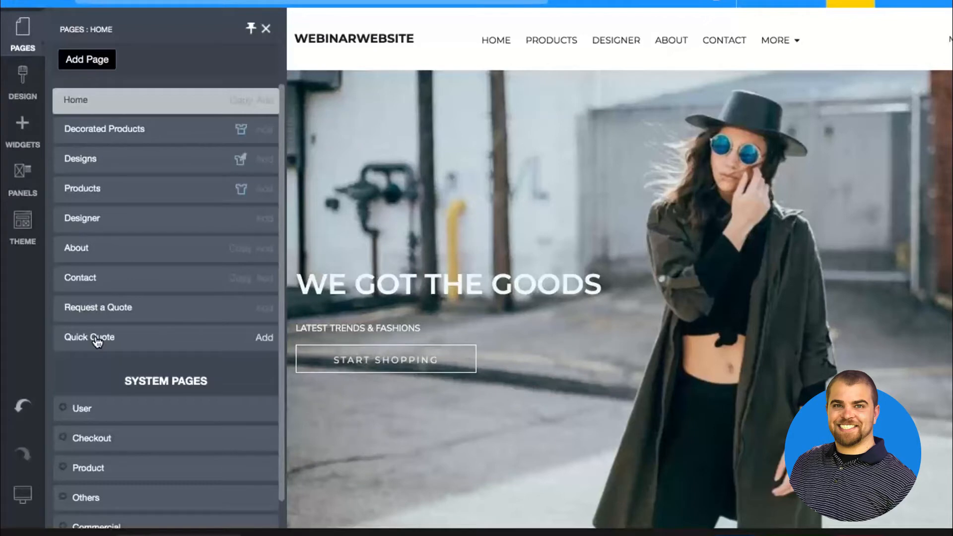
click(81, 228)
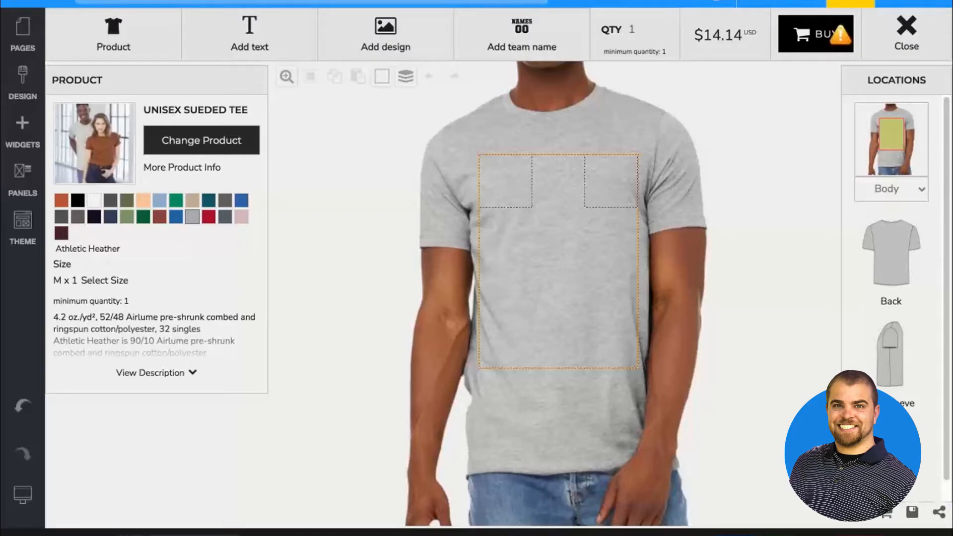
click(721, 533)
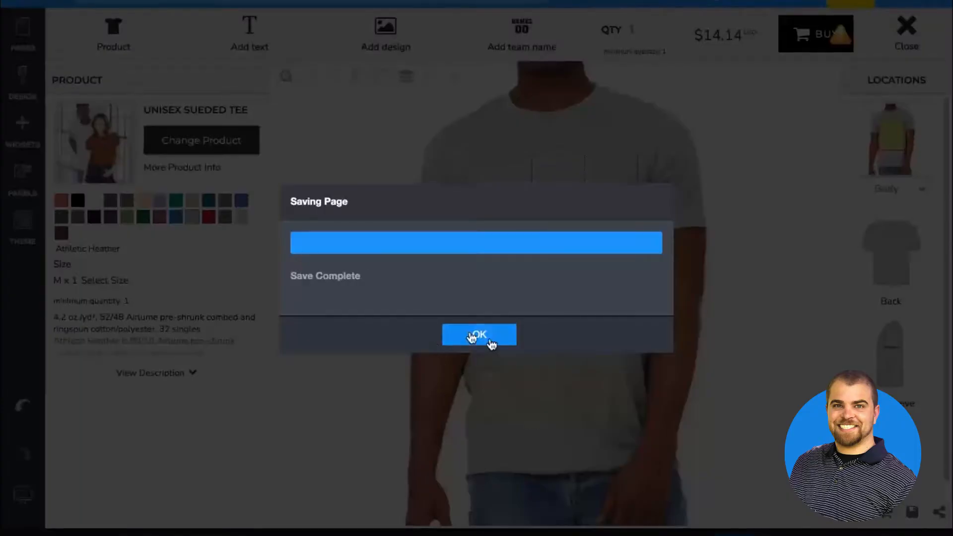
click(480, 335)
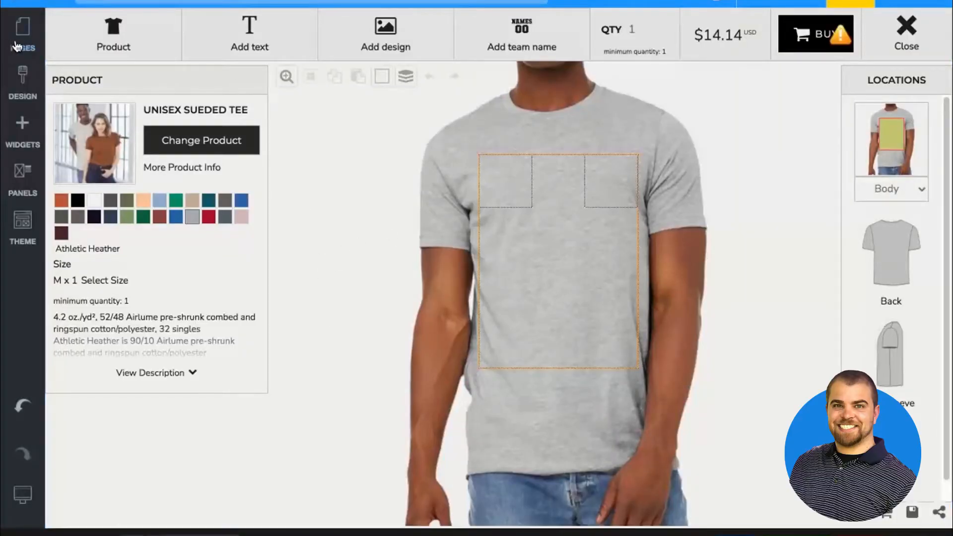
Hide the About page from the site's navigation menu and save the page
click(16, 47)
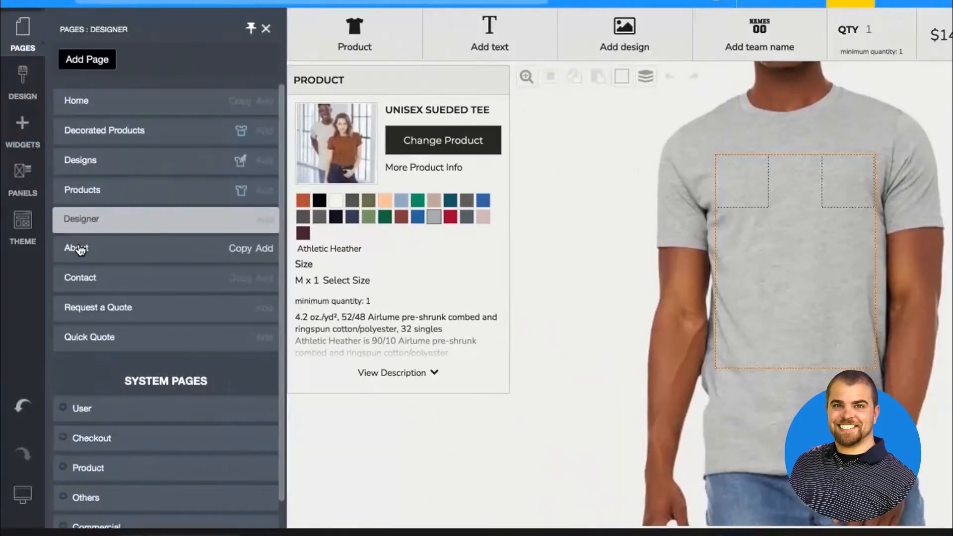
click(78, 249)
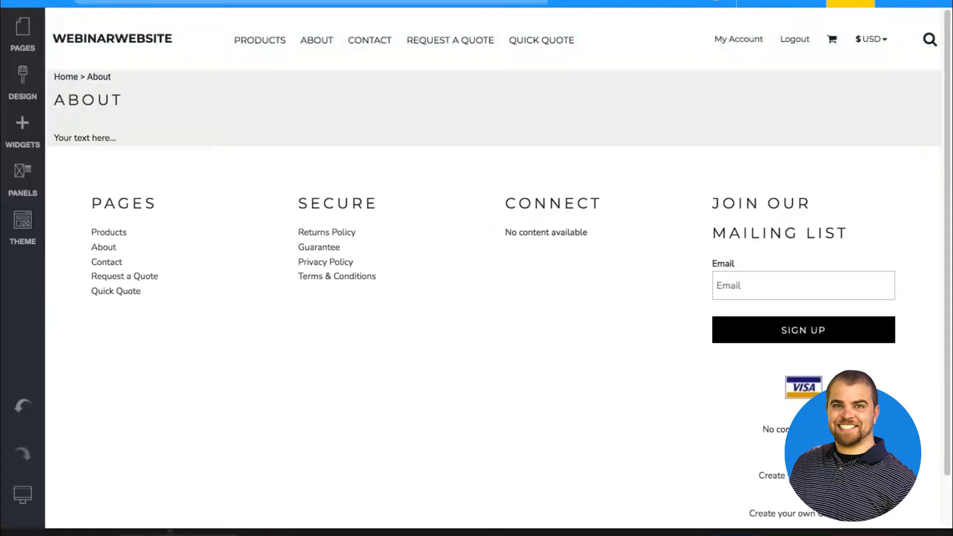
click(382, 90)
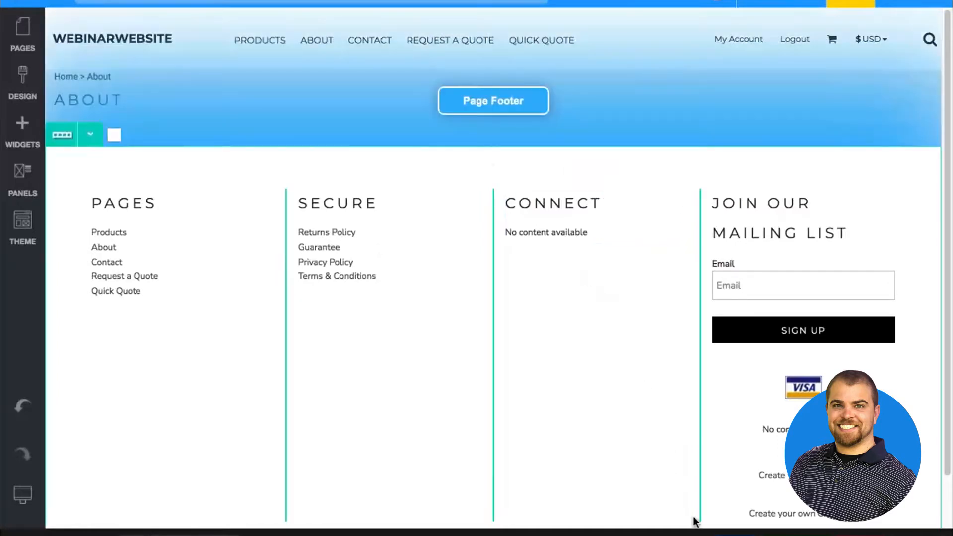
click(734, 534)
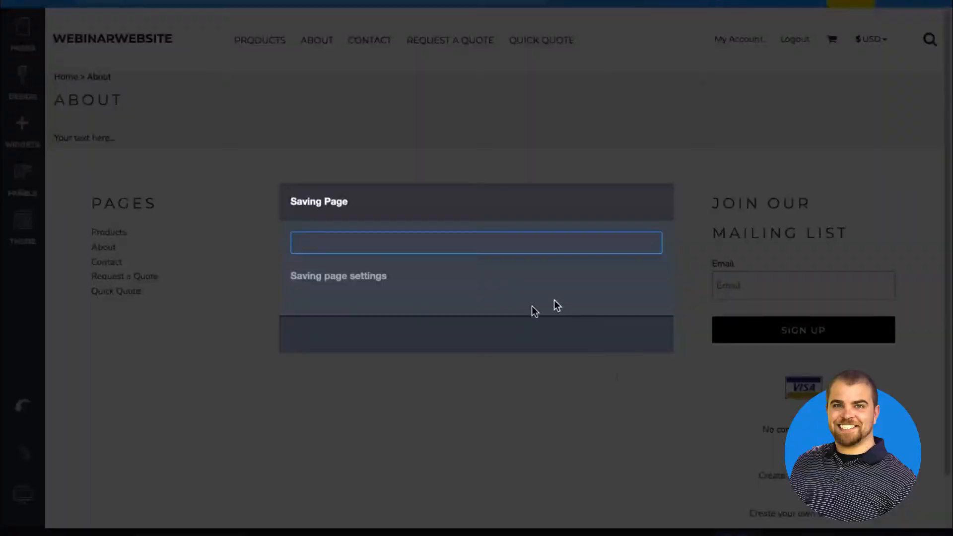
click(475, 333)
Rename the Contact page as "About / Contact" and save the page
click(22, 34)
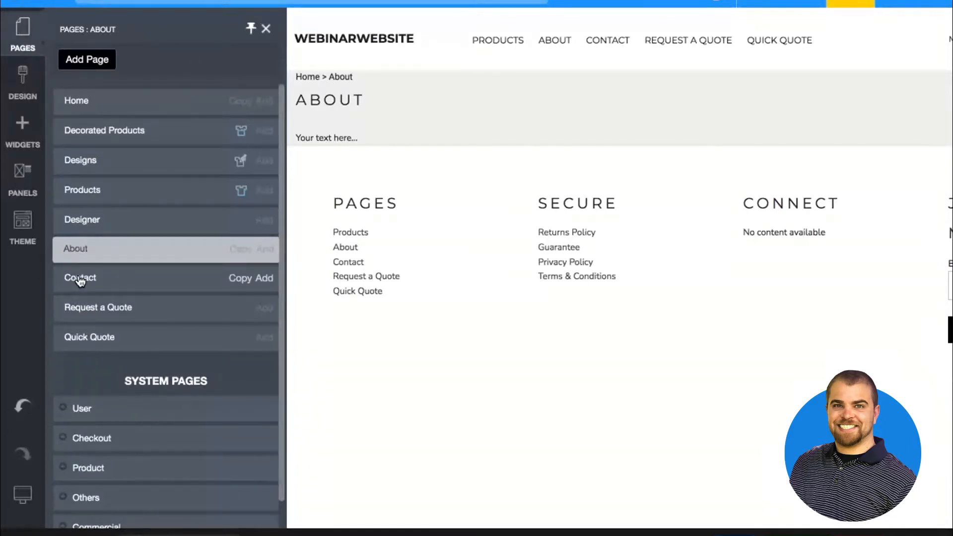
click(80, 281)
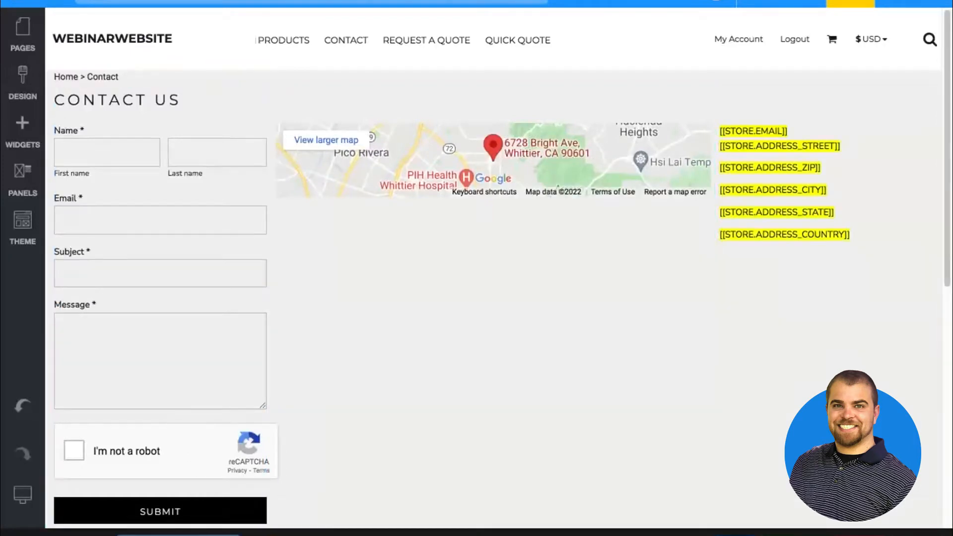
text(About /)
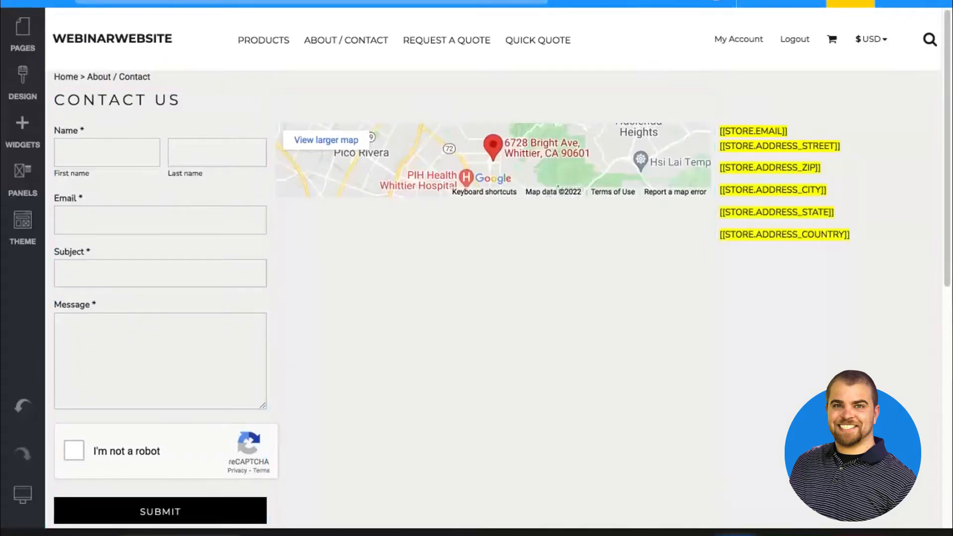
click(850, 3)
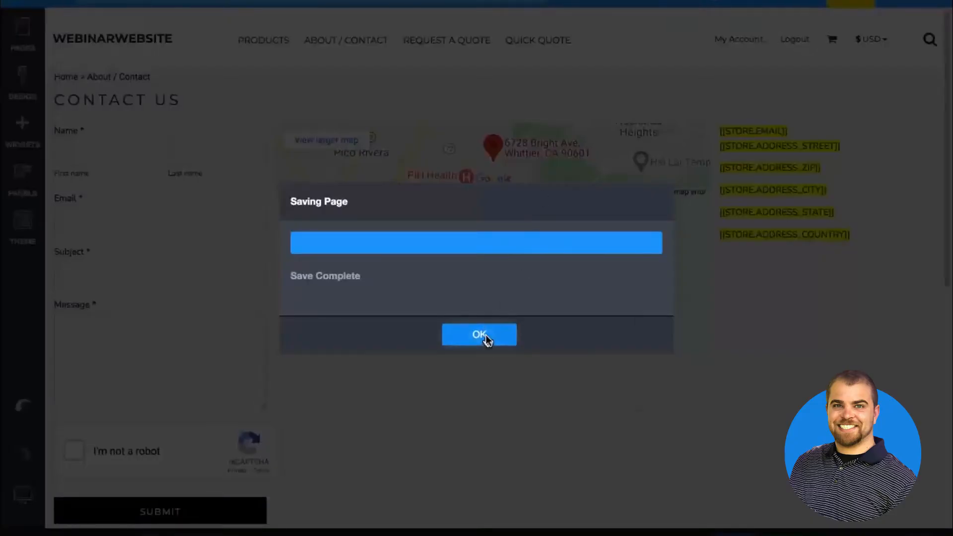
click(483, 335)
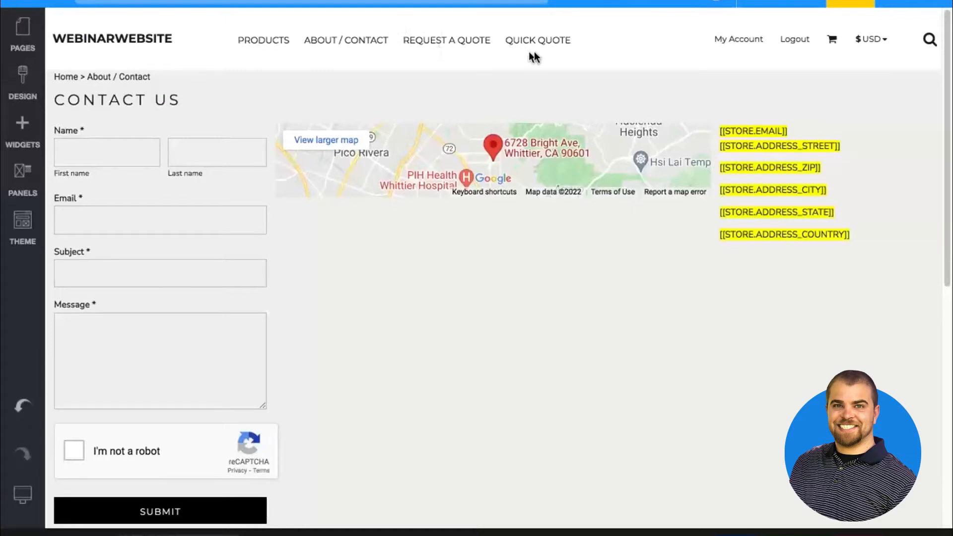
Examine the Request a Quote page's form, from the contact fields to the product, decoration process and artwork options
click(23, 29)
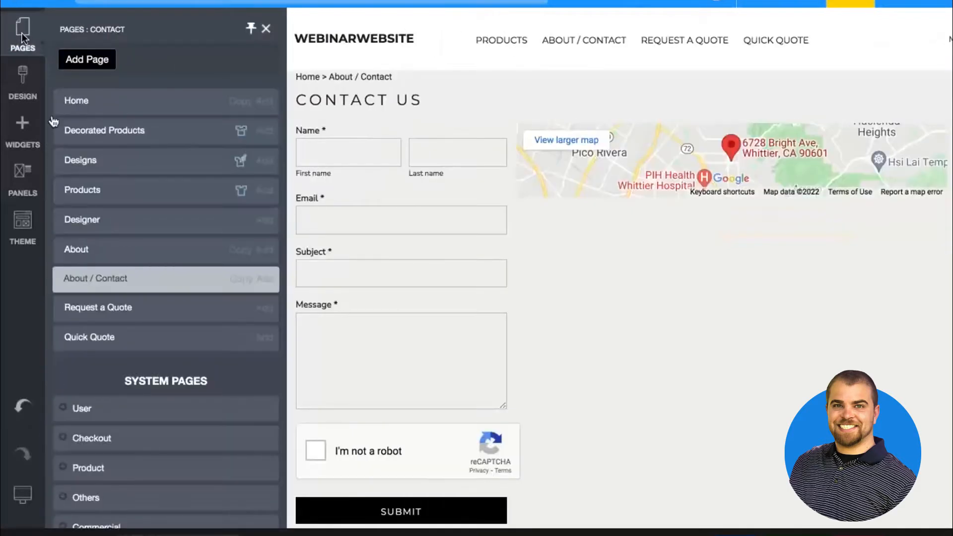
click(113, 310)
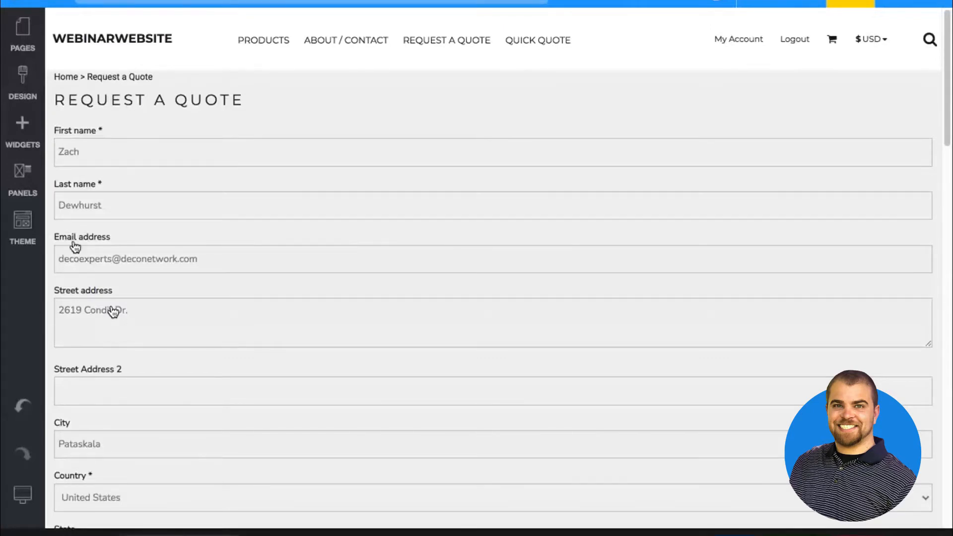
mouse_move(308, 226)
scroll(308, 229, down, 9)
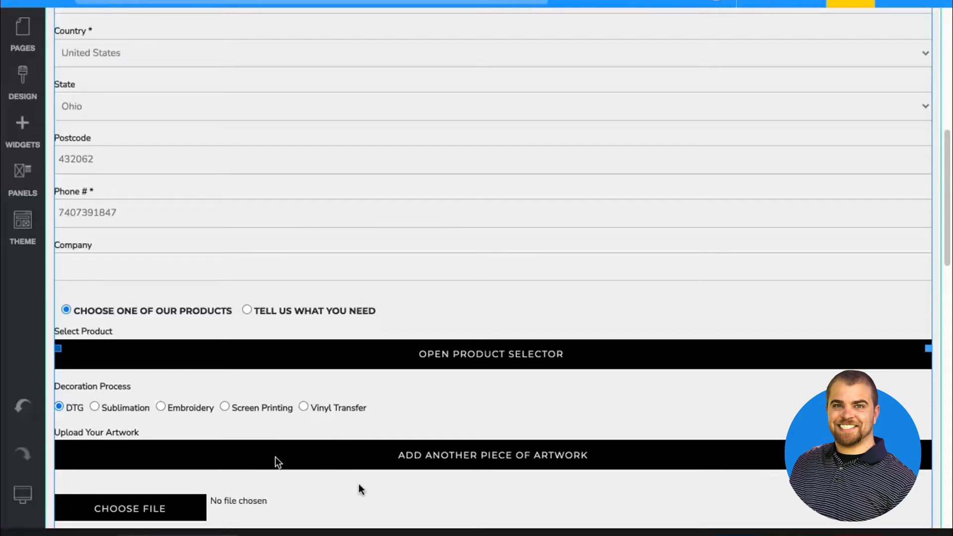
Return to the Request a Quote page, save its page settings and reopen the list of pages
click(24, 39)
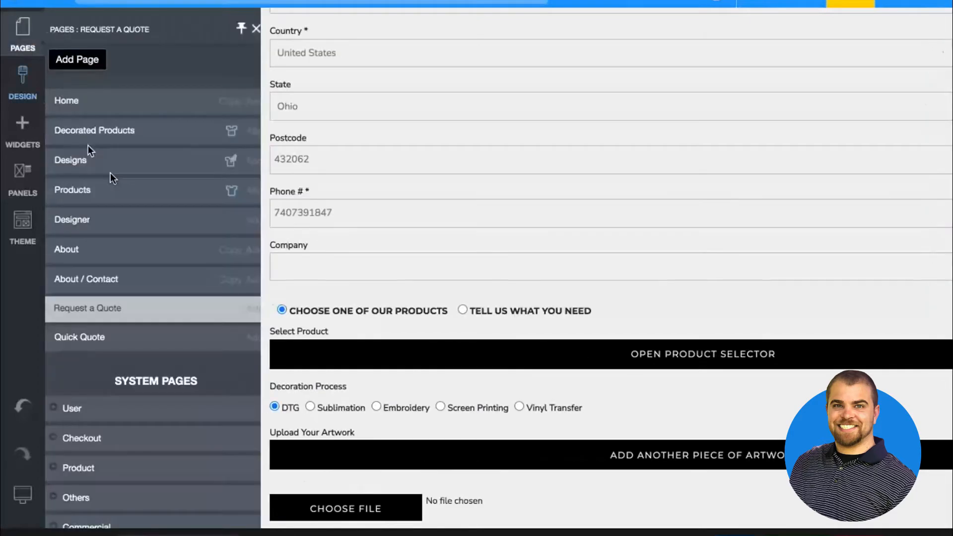
click(106, 315)
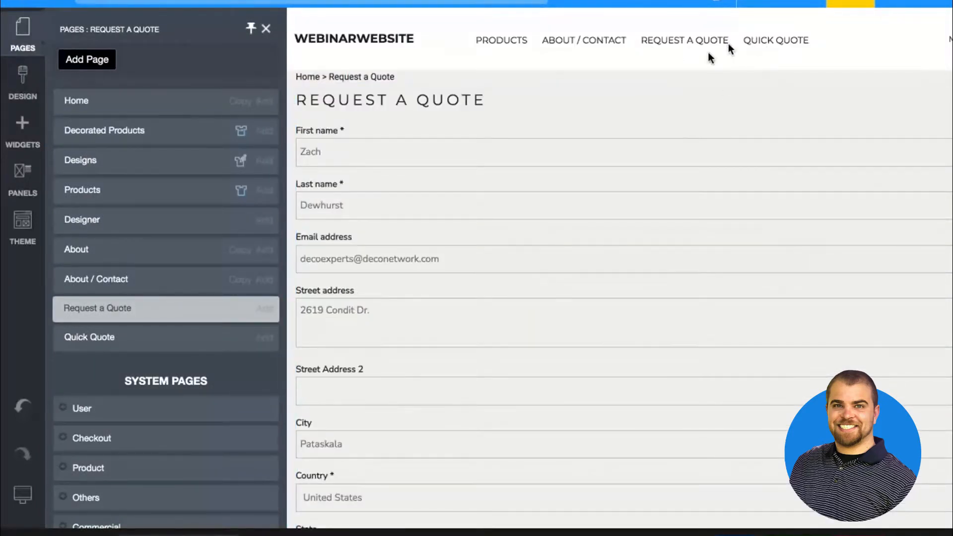
click(711, 56)
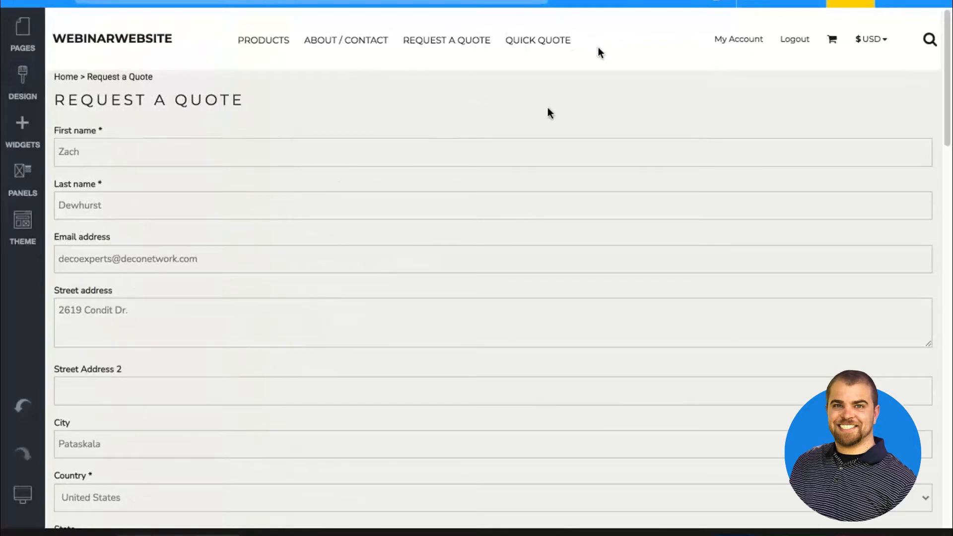
click(734, 535)
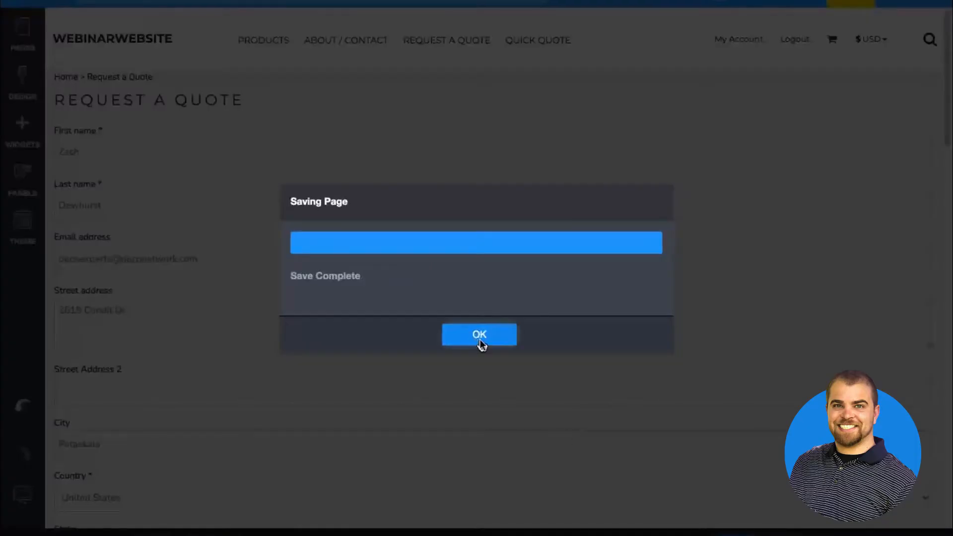
click(479, 339)
click(23, 45)
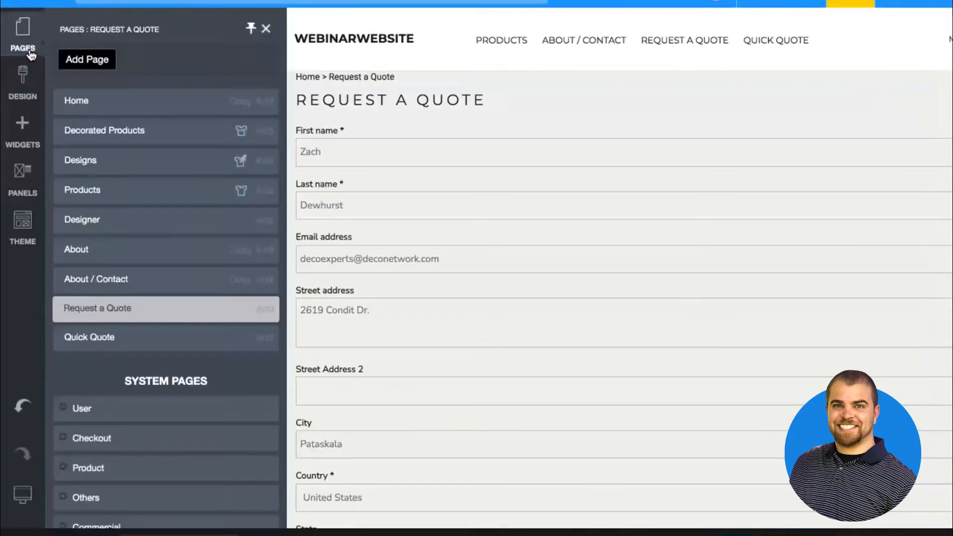
Open the Quick Quote page, hide it from the site's navigation menu and reopen the list of pages
click(89, 340)
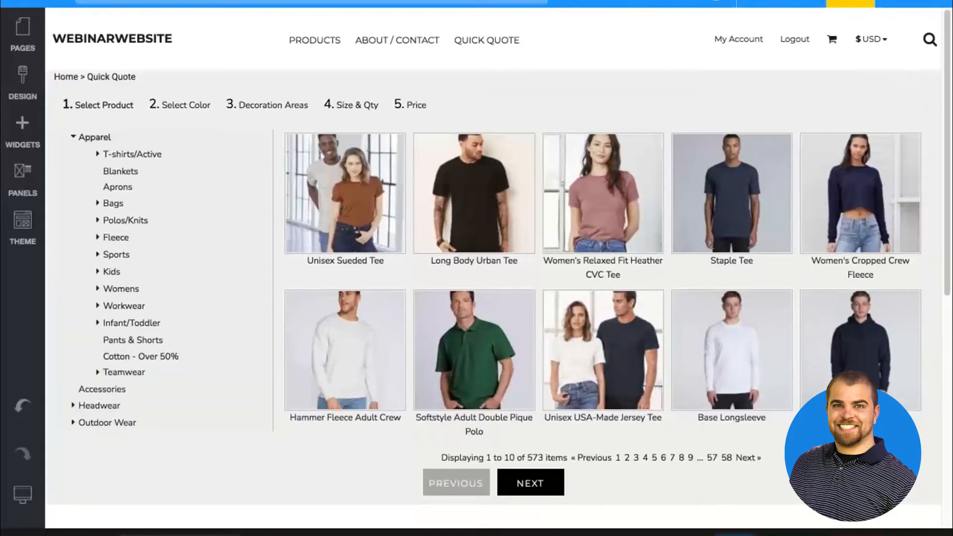
click(734, 535)
click(479, 335)
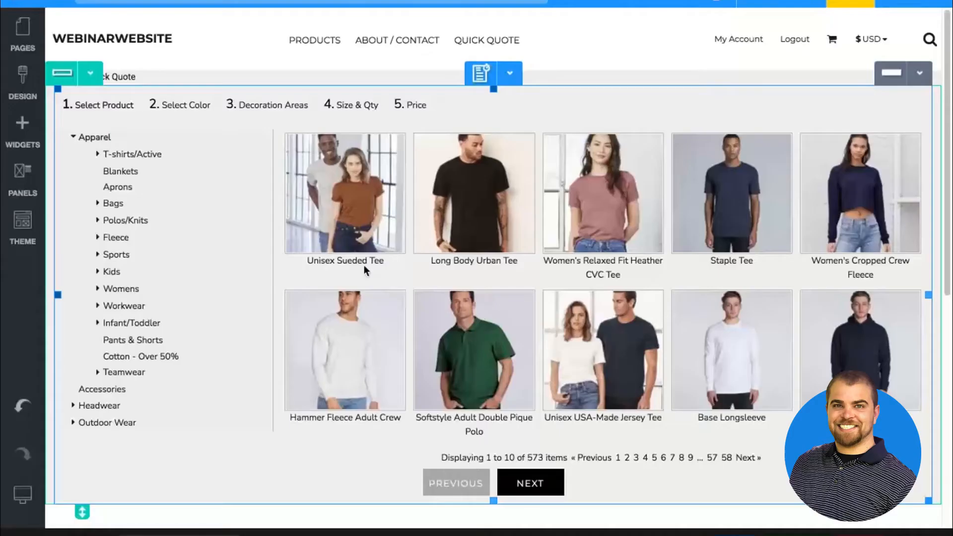
click(20, 36)
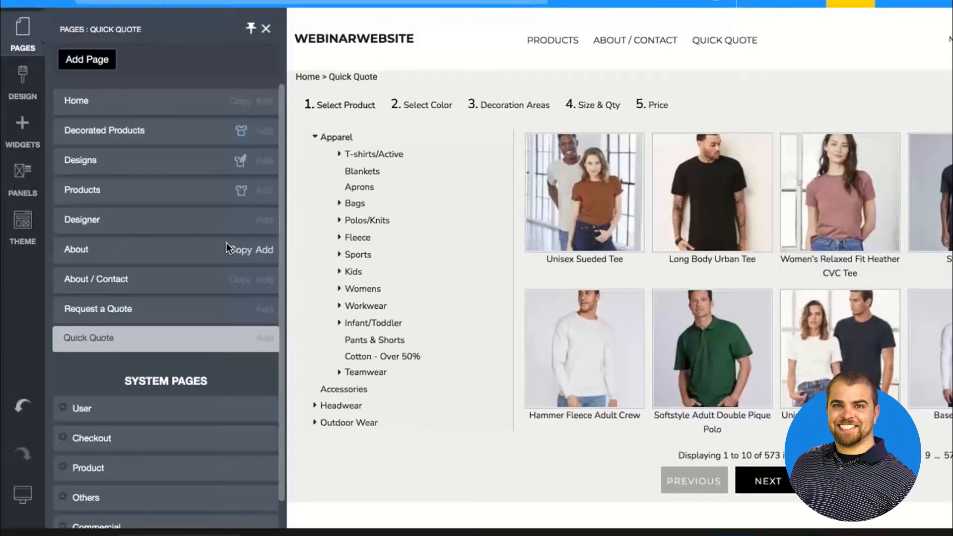
Add a new page named "Get a Quote" to the site
click(81, 55)
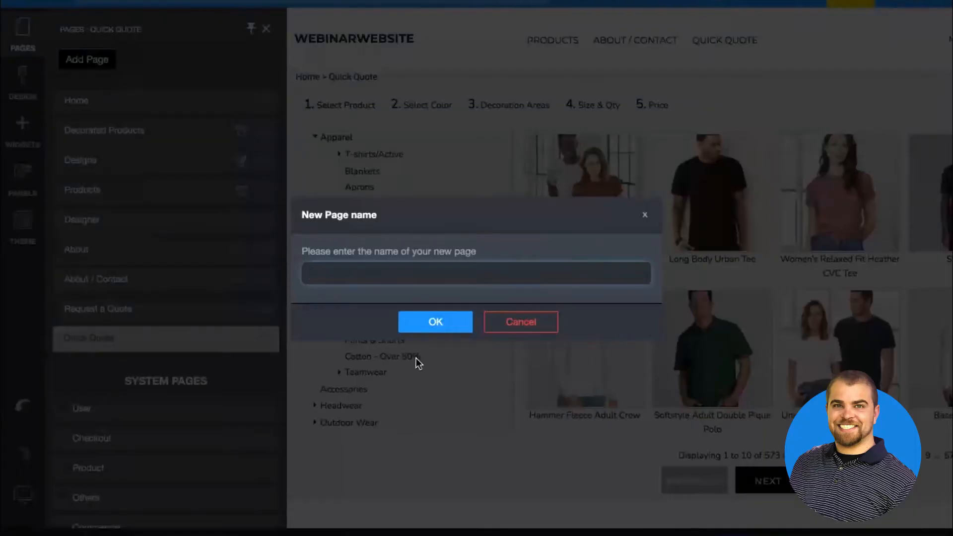
text(Get a Quote)
click(459, 325)
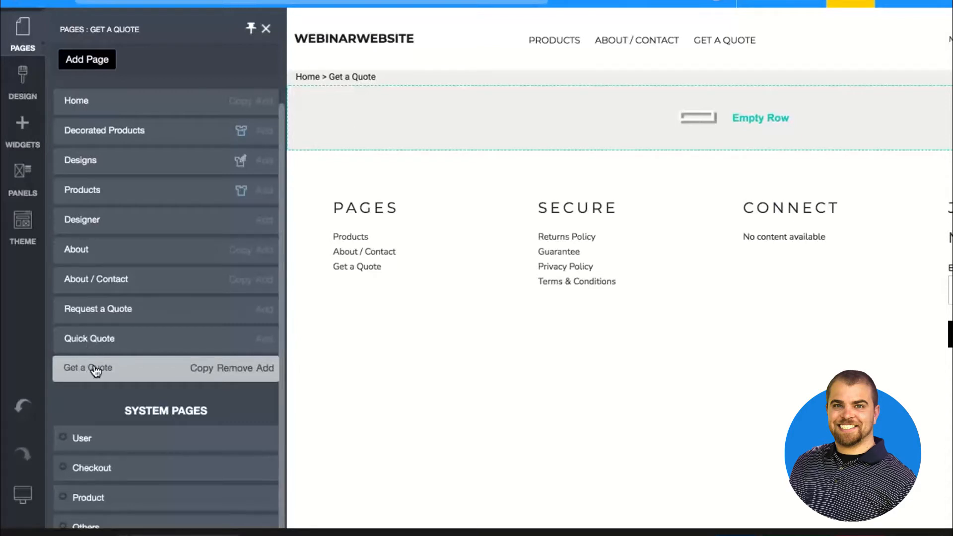
Place a Button widget in the empty row of the Get a Quote page
click(26, 128)
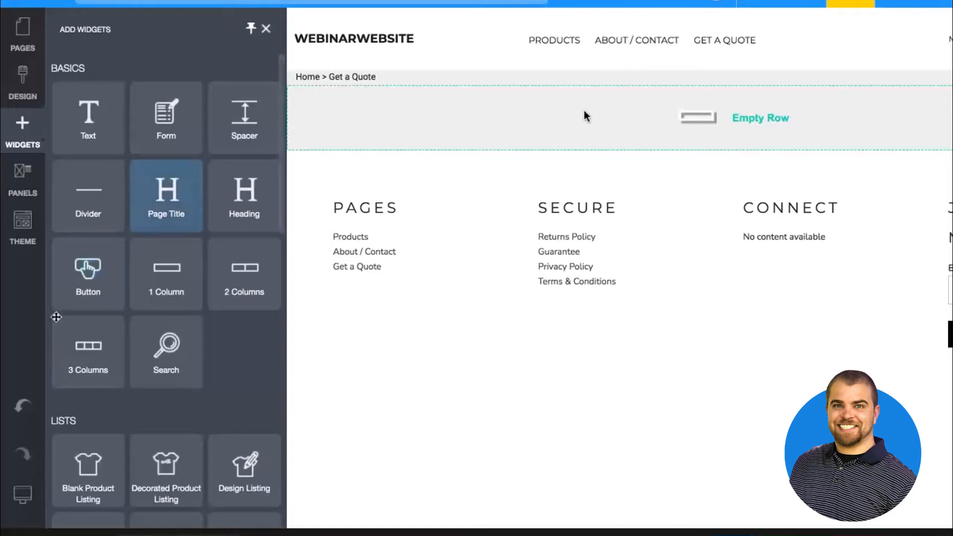
mouse_move(80, 279)
mouse_down()
mouse_move(123, 260)
mouse_move(98, 258)
mouse_move(263, 85)
mouse_move(337, 88)
mouse_move(382, 119)
mouse_up()
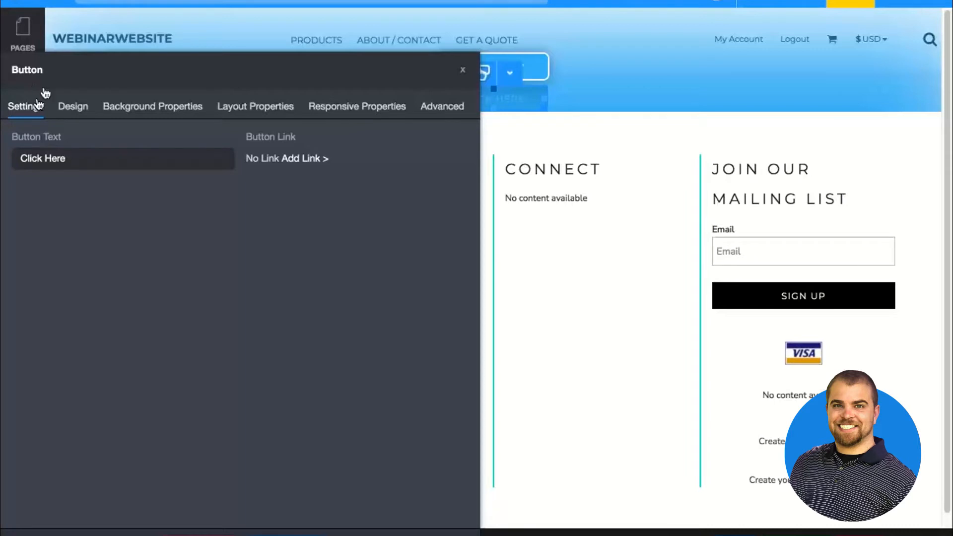
Try the Hero Action layout on the new button
click(64, 114)
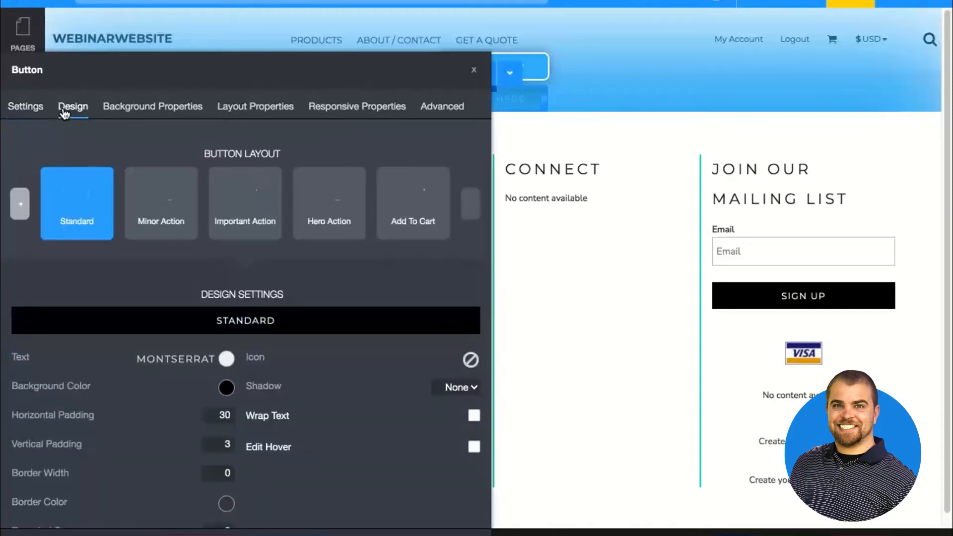
scroll(101, 336, down, 1)
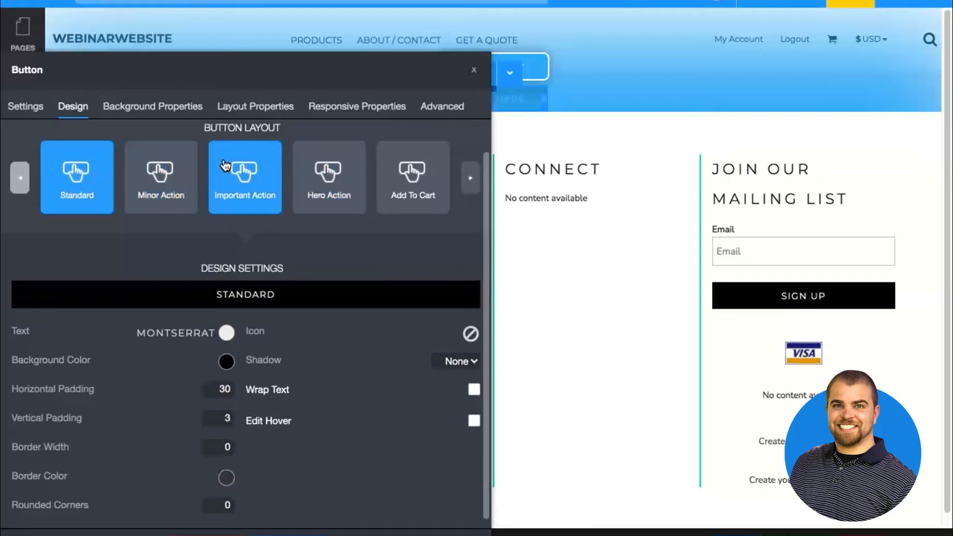
click(324, 169)
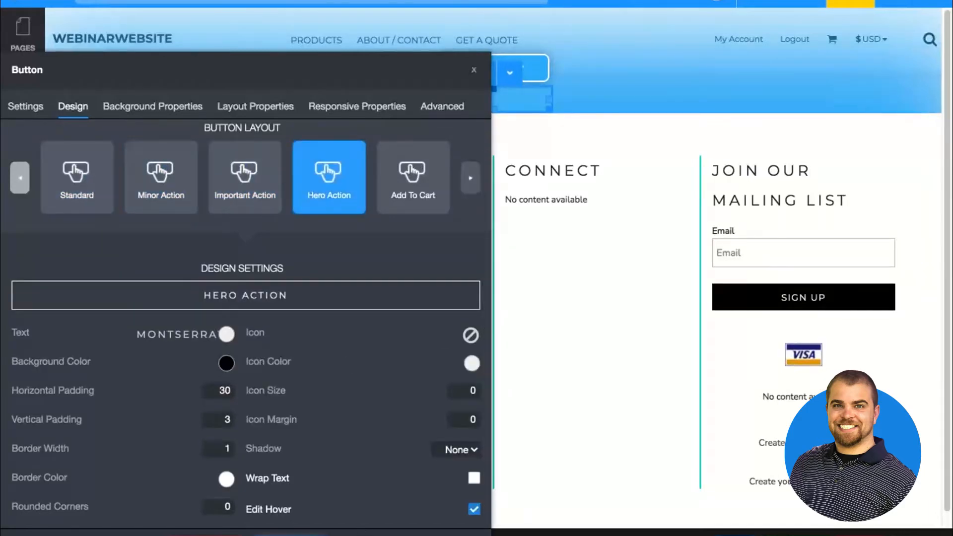
click(503, 33)
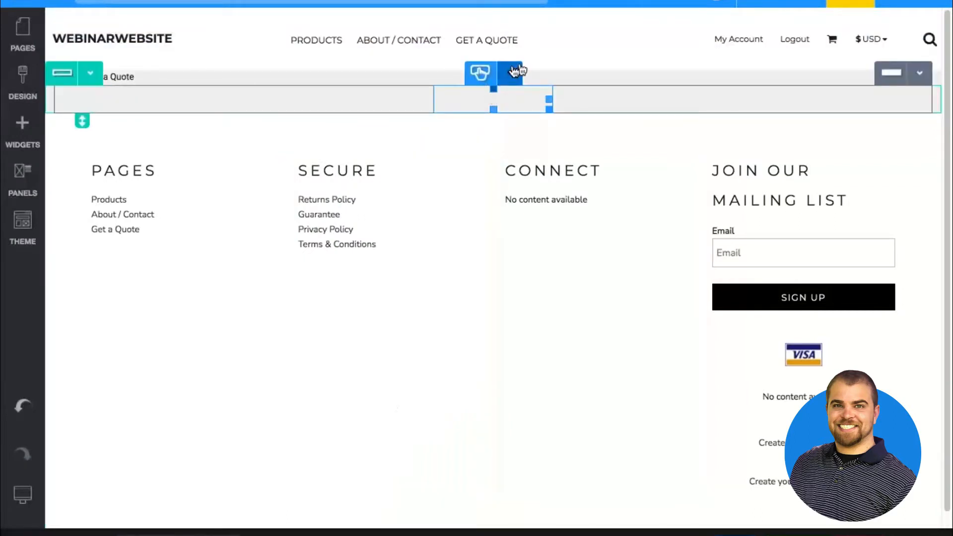
Give the button the Important Action layout with a Crimson background color
click(510, 73)
click(512, 101)
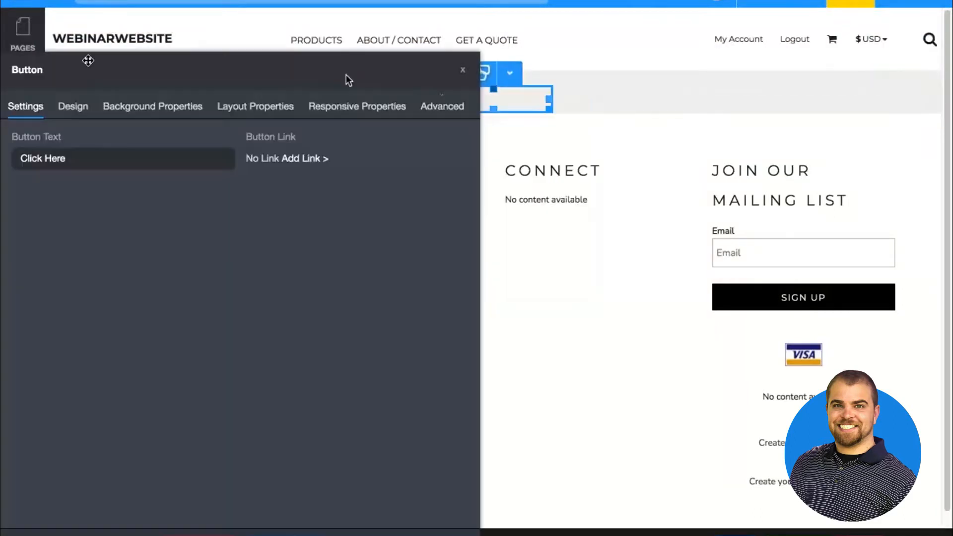
click(73, 106)
click(237, 227)
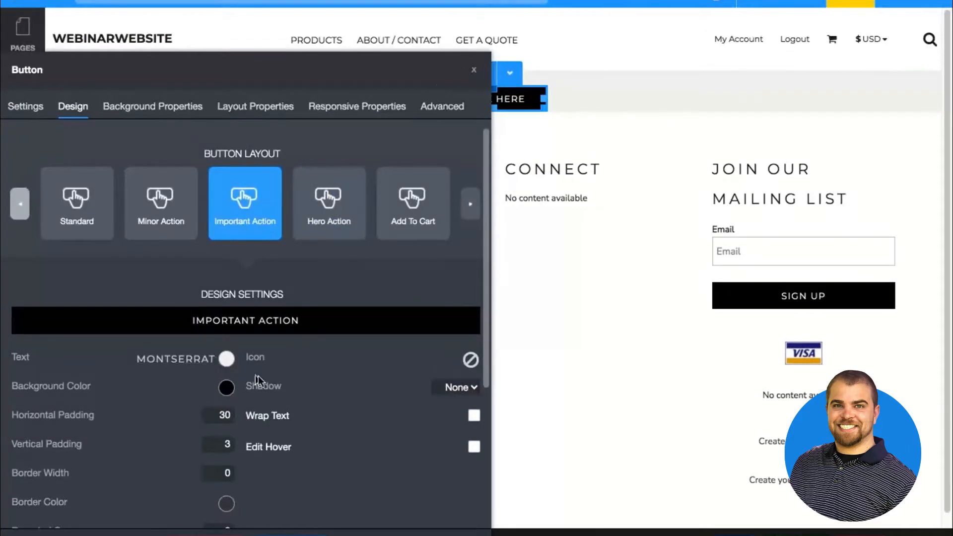
click(227, 389)
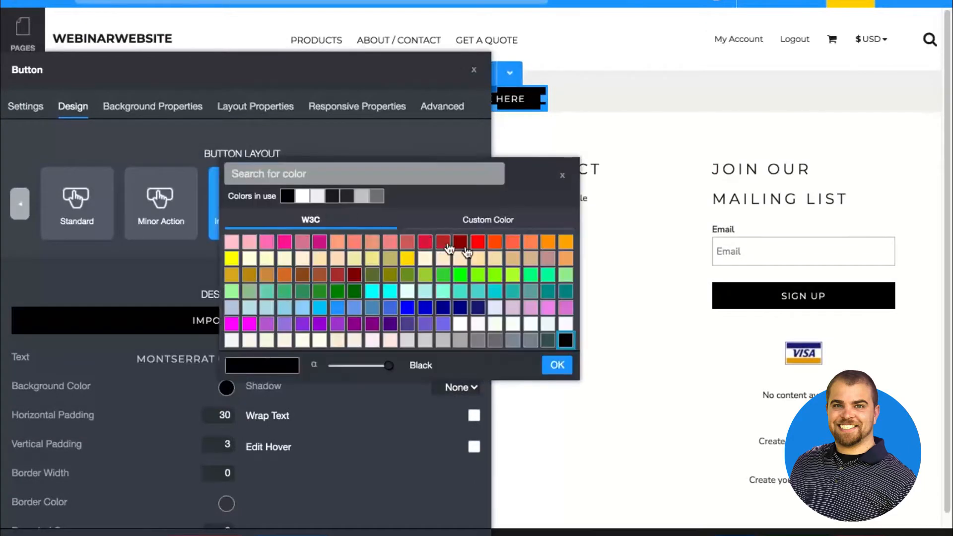
click(425, 243)
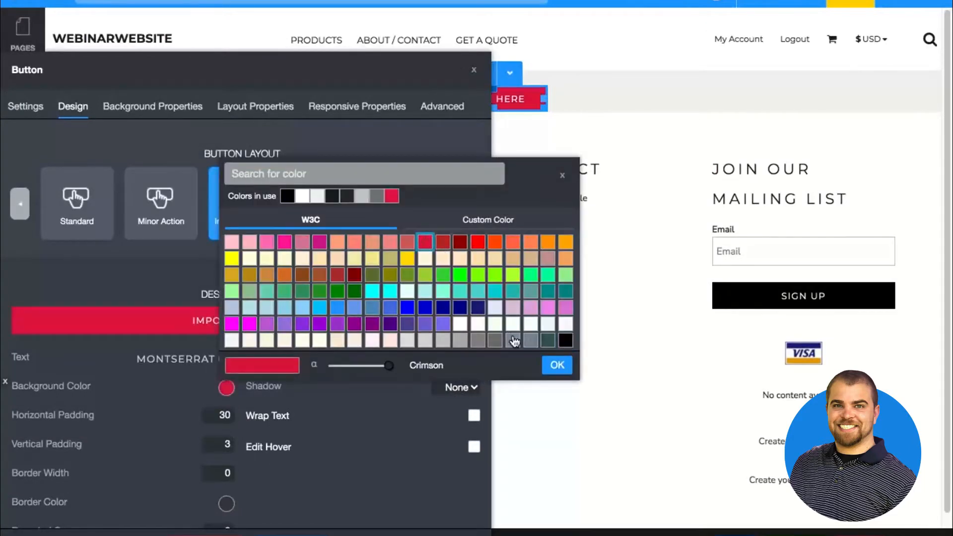
click(557, 365)
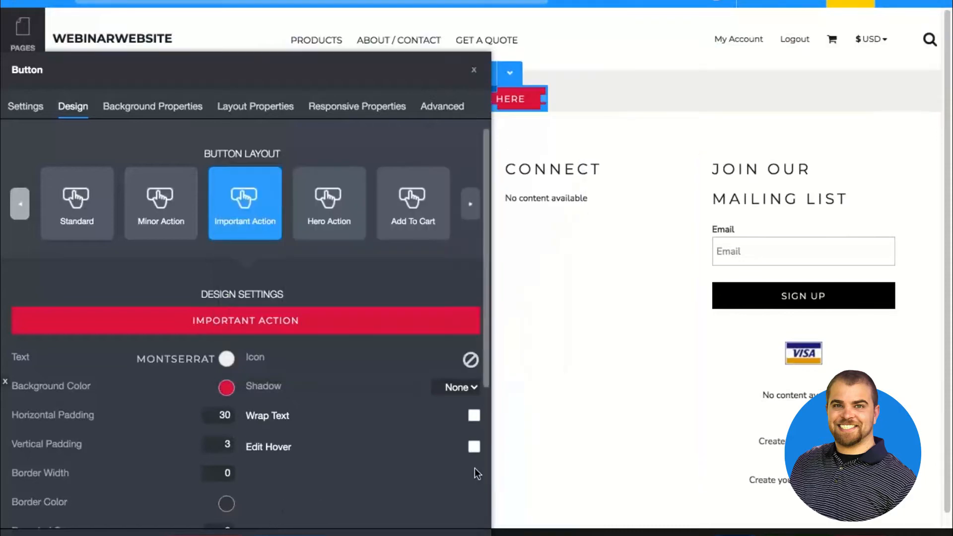
Enable Edit Hover for the button, set its border width to 2 and save its design
click(474, 446)
scroll(473, 449, down, 3)
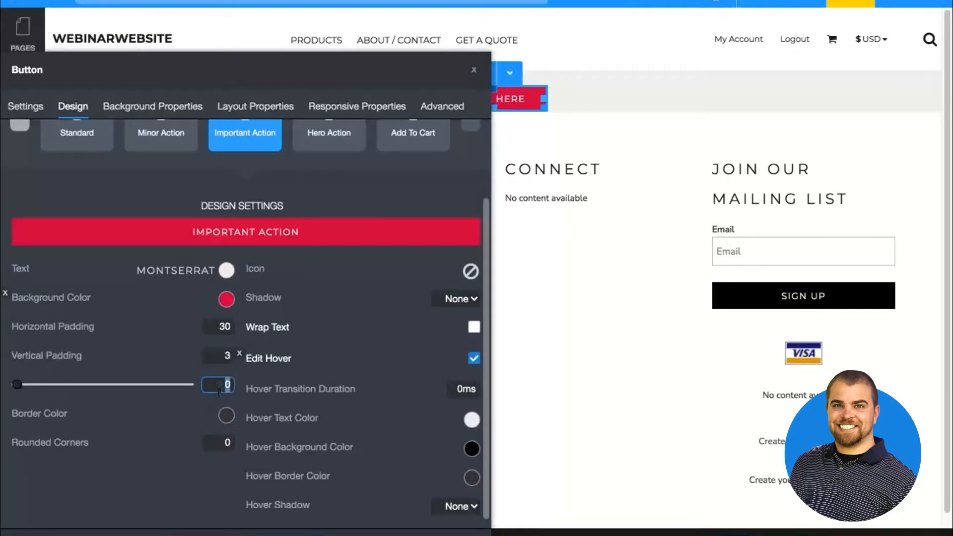
text(2)
click(311, 535)
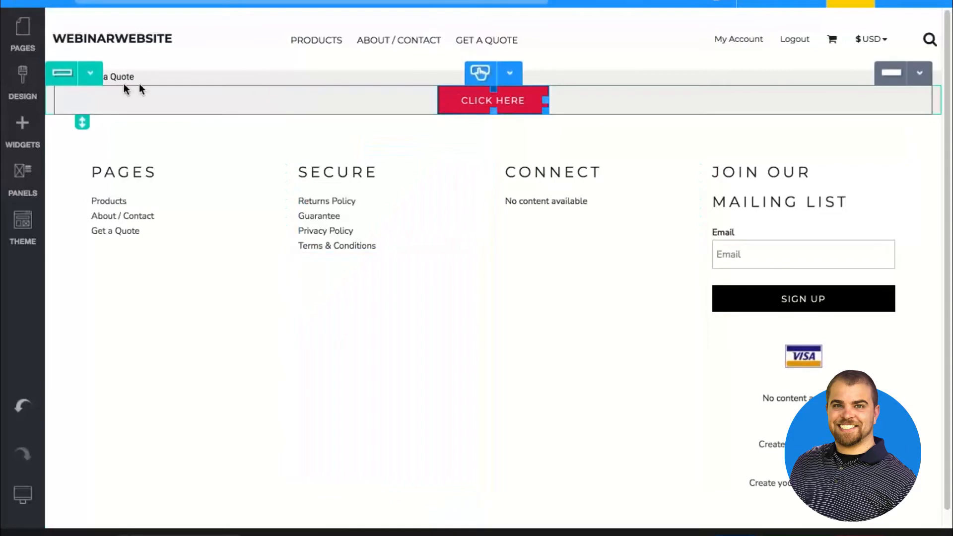
Insert an image widget above the button, using the lacrosse photo from the theme images
click(28, 135)
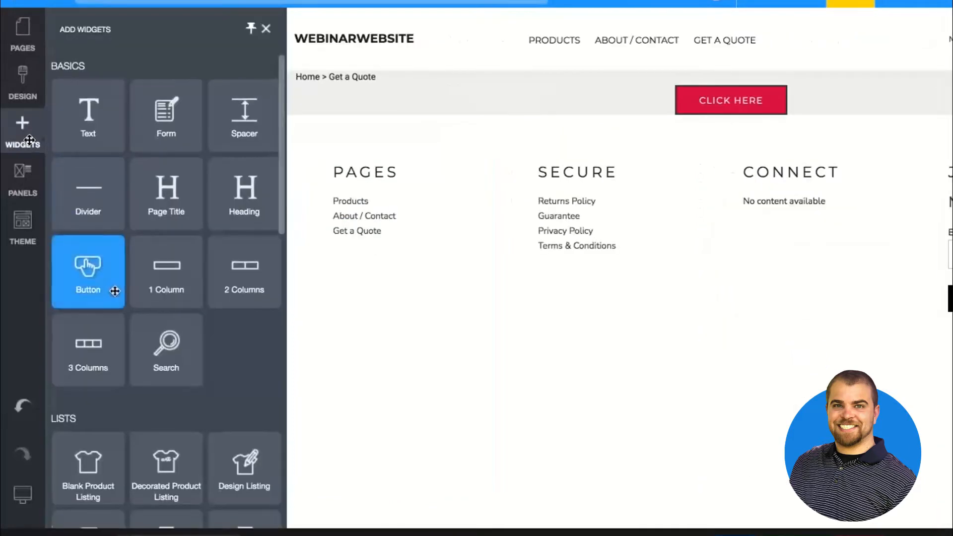
scroll(112, 293, down, 8)
drag(112, 296, 365, 89)
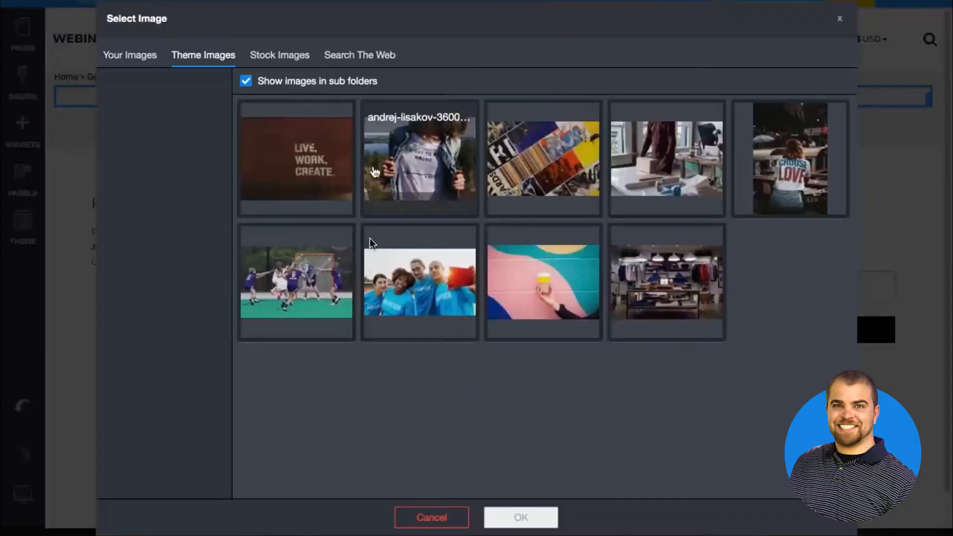
click(296, 280)
click(521, 517)
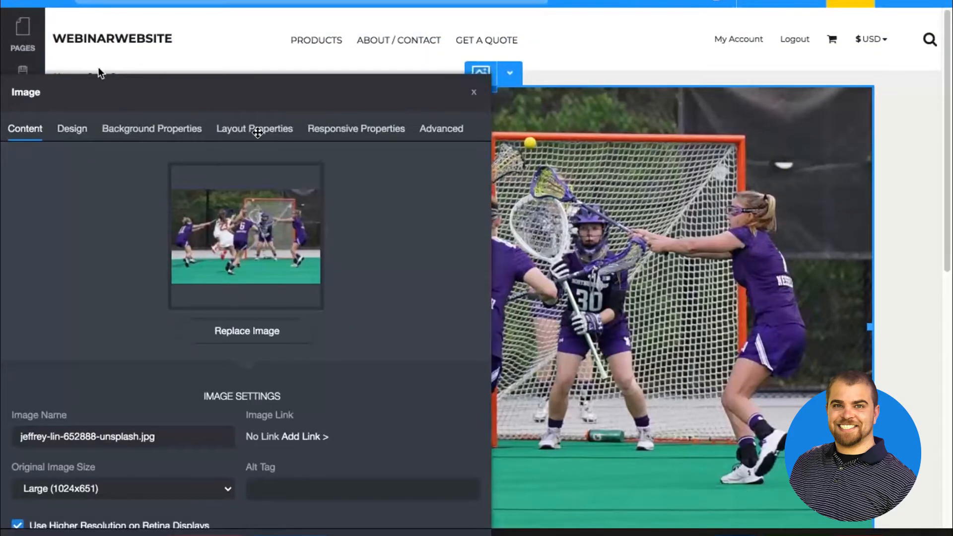
Apply a grayscale filter effect of 100 to the lacrosse image and save its design
click(69, 133)
click(39, 417)
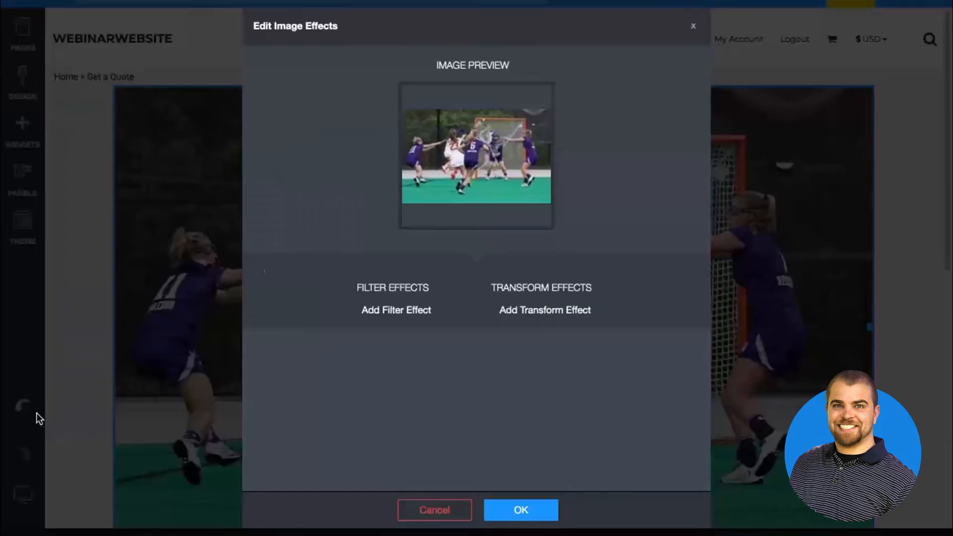
click(381, 313)
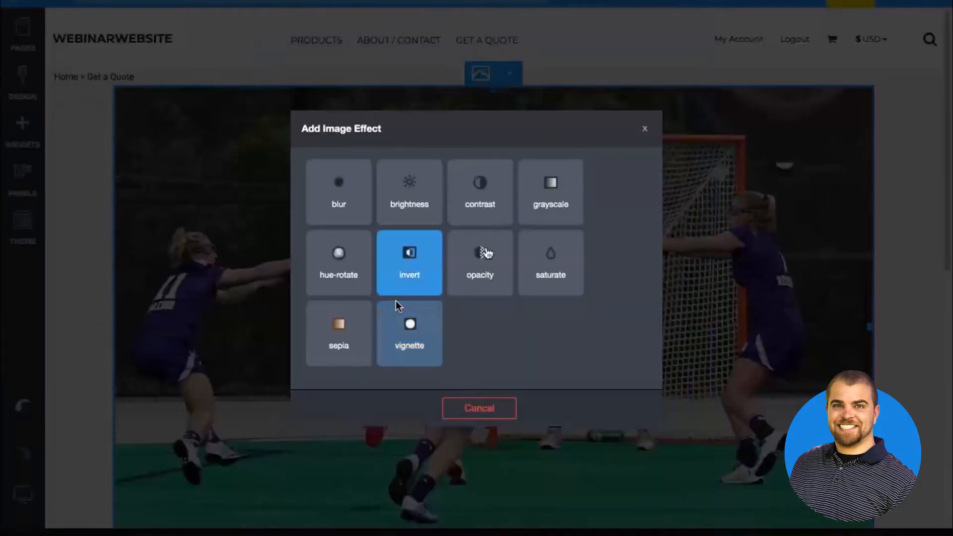
click(549, 199)
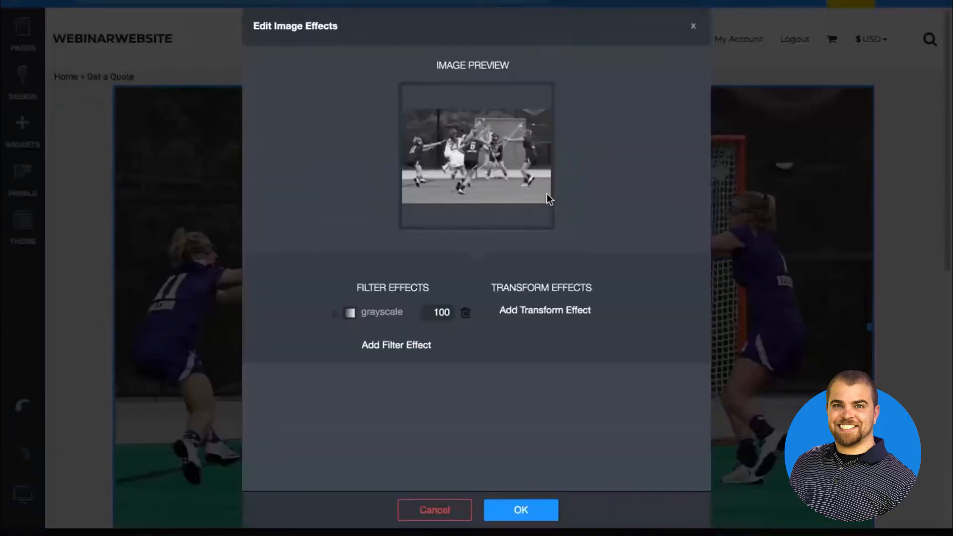
click(511, 518)
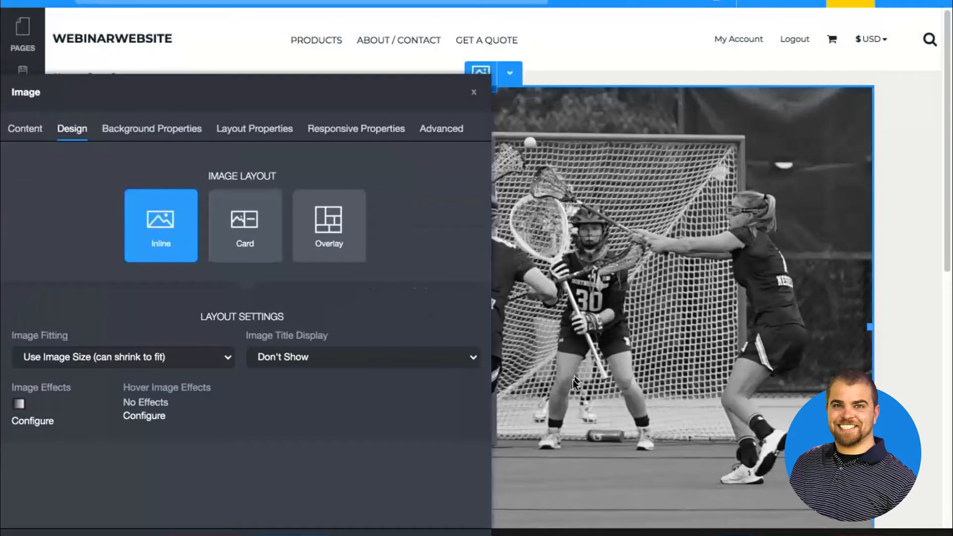
click(291, 534)
Set the lacrosse image's alignment to Right in its layout properties
scroll(557, 395, down, 6)
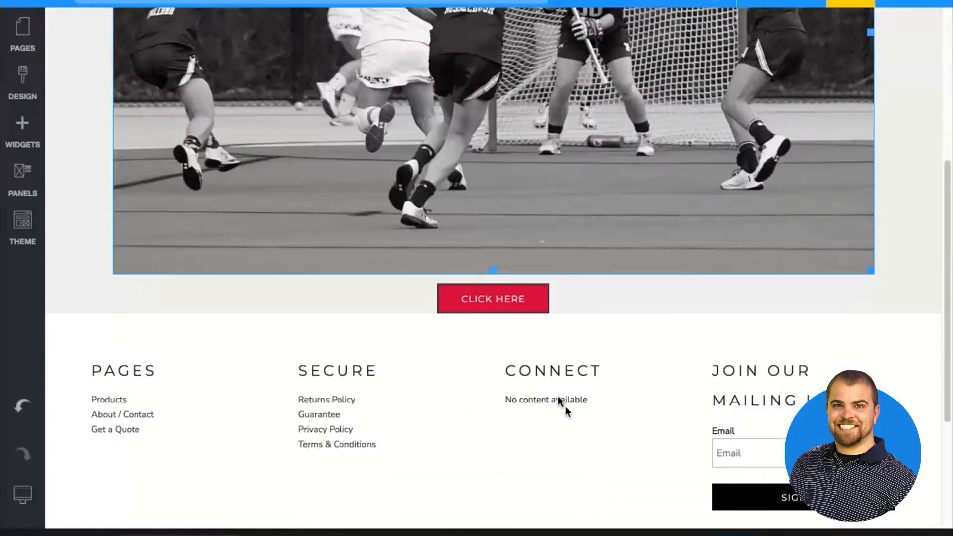
scroll(481, 226, up, 5)
click(482, 226)
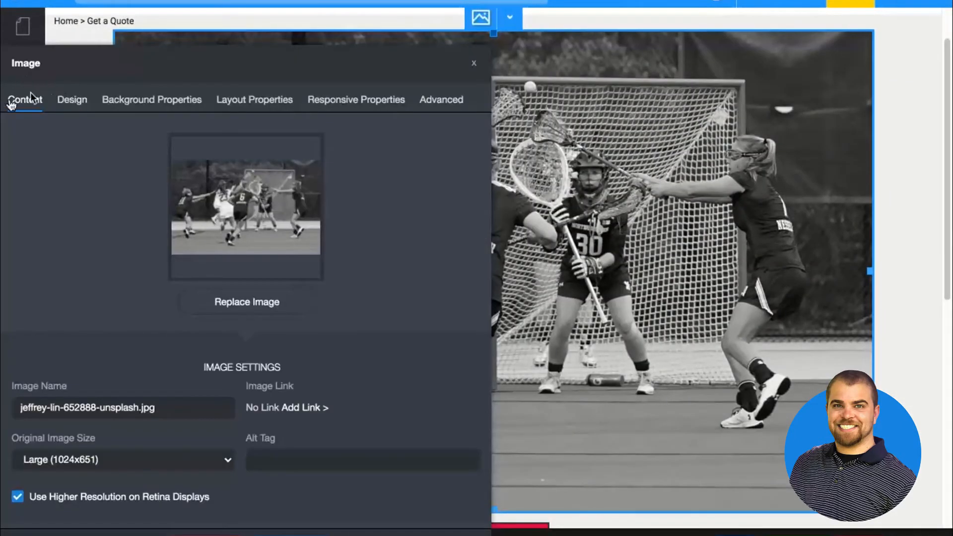
click(62, 107)
click(254, 101)
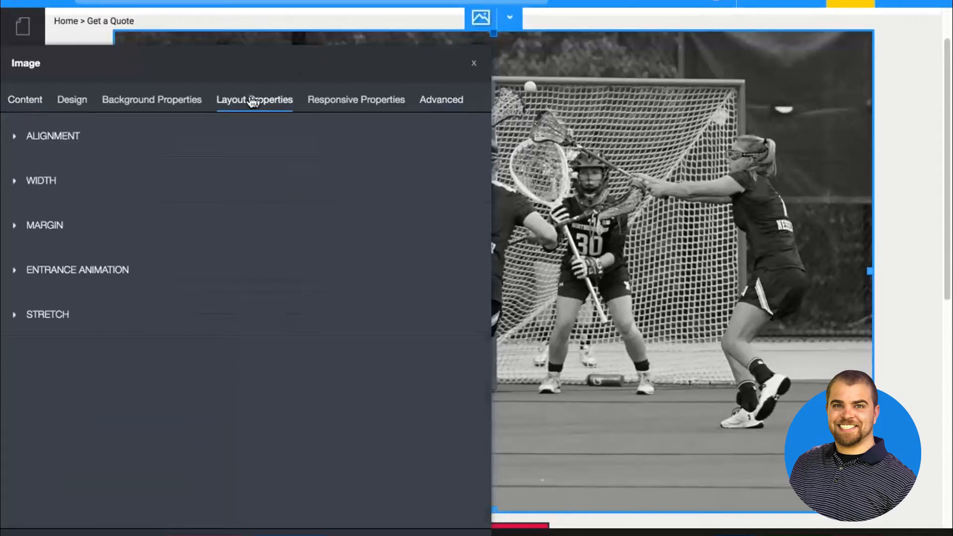
click(52, 145)
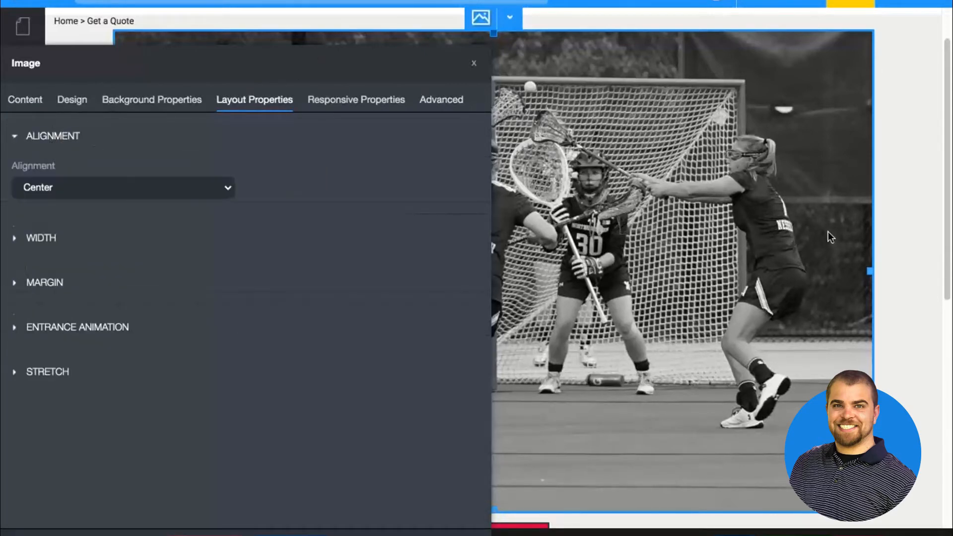
click(147, 188)
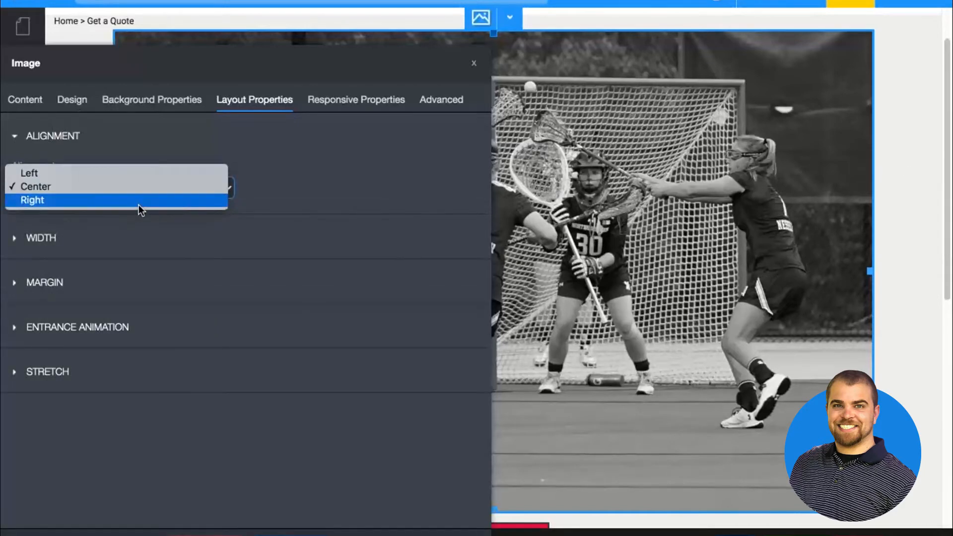
click(139, 206)
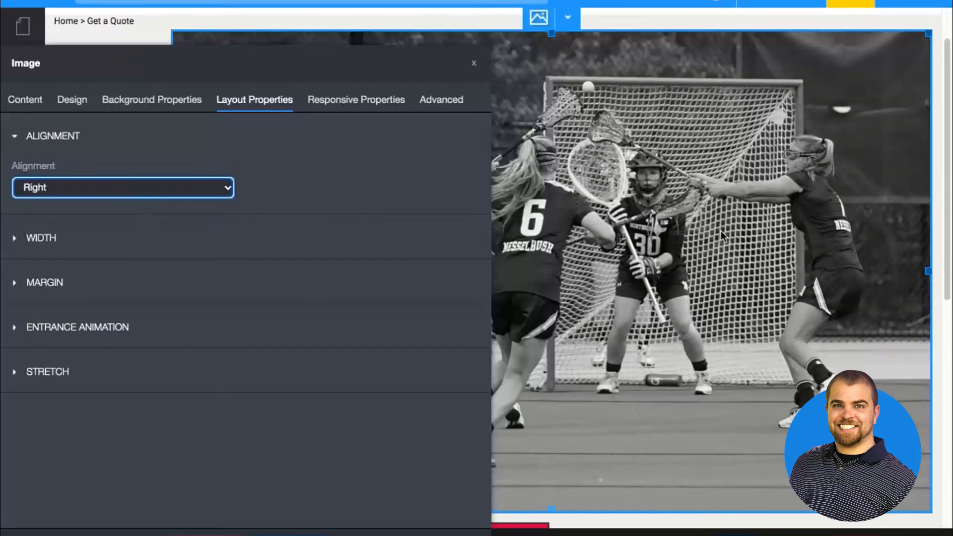
Set the red Click Here button's alignment to Right in its layout properties
scroll(721, 231, down, 5)
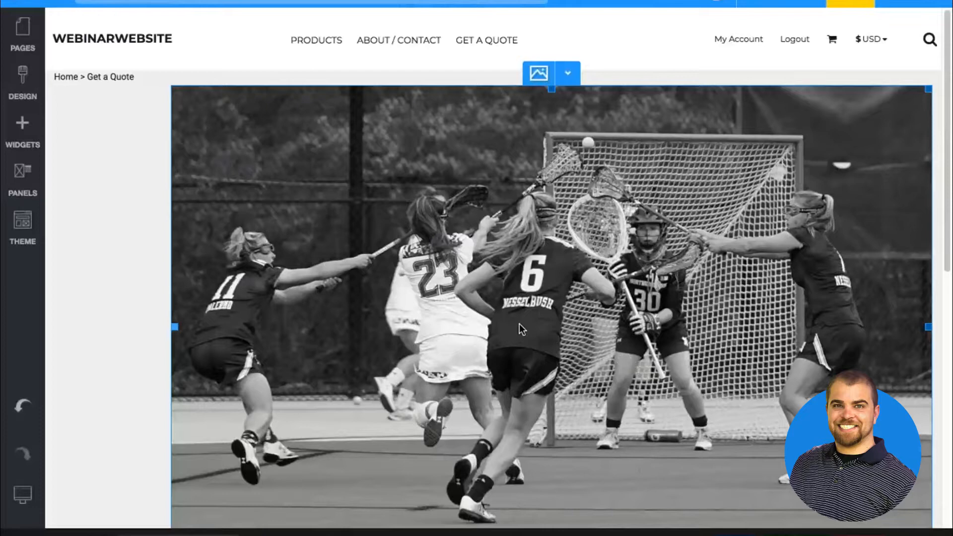
scroll(519, 323, down, 10)
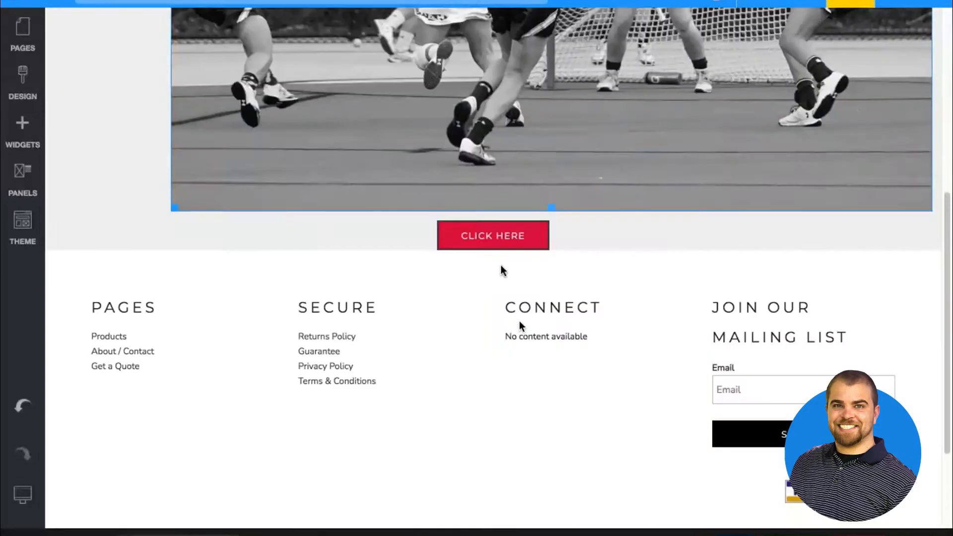
click(490, 227)
click(497, 243)
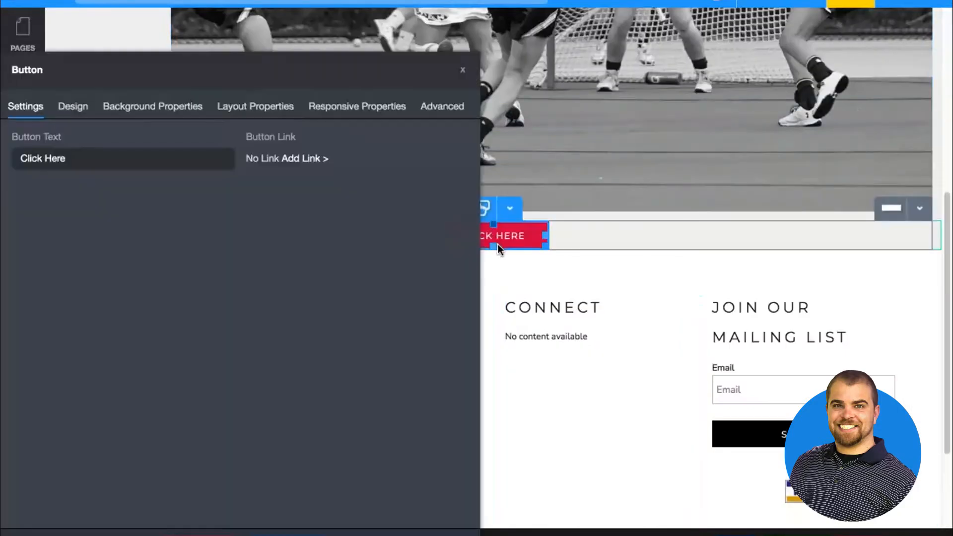
click(287, 116)
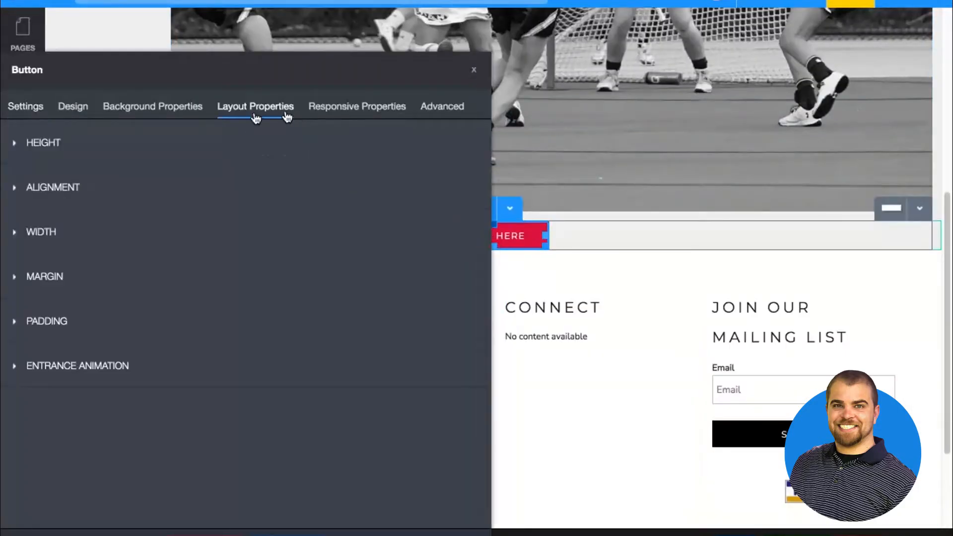
click(62, 188)
click(62, 238)
click(60, 251)
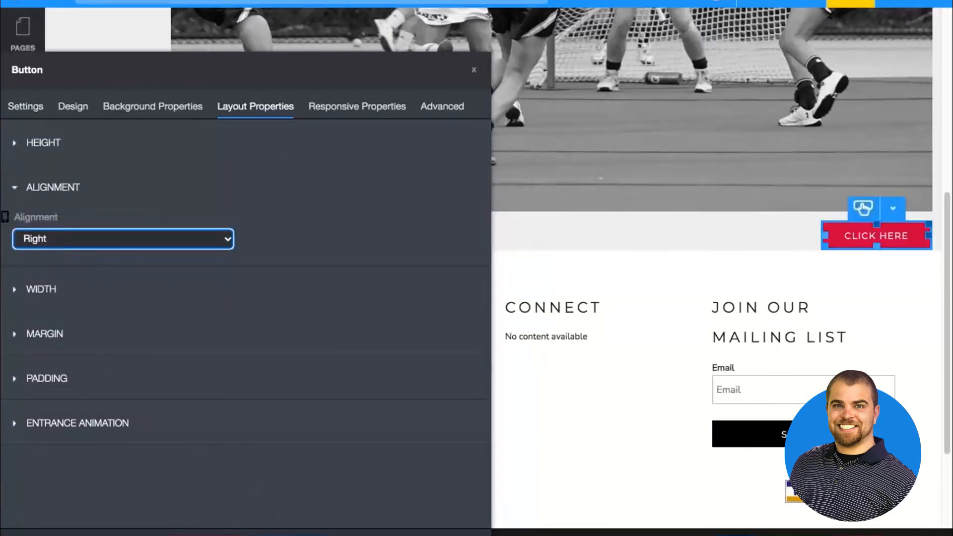
Save the Click Here button's layout properties
click(293, 534)
scroll(408, 50, up, 7)
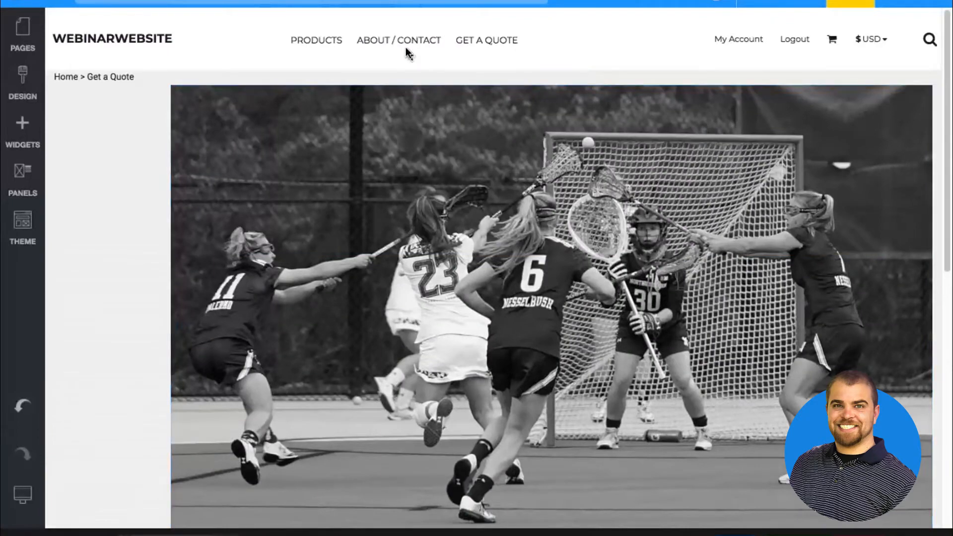
Insert a Blank Product Listing widget above the lacrosse image on the Get a Quote page
click(28, 36)
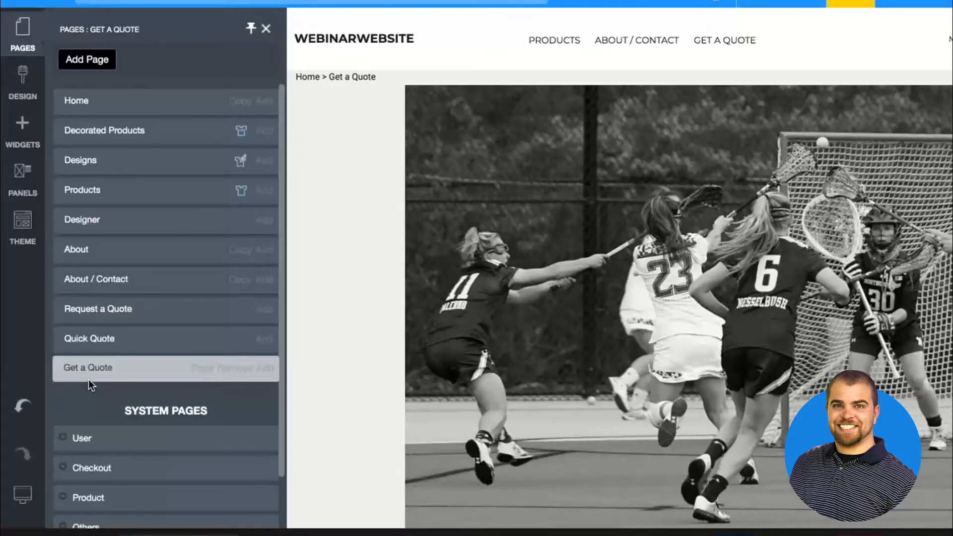
click(28, 146)
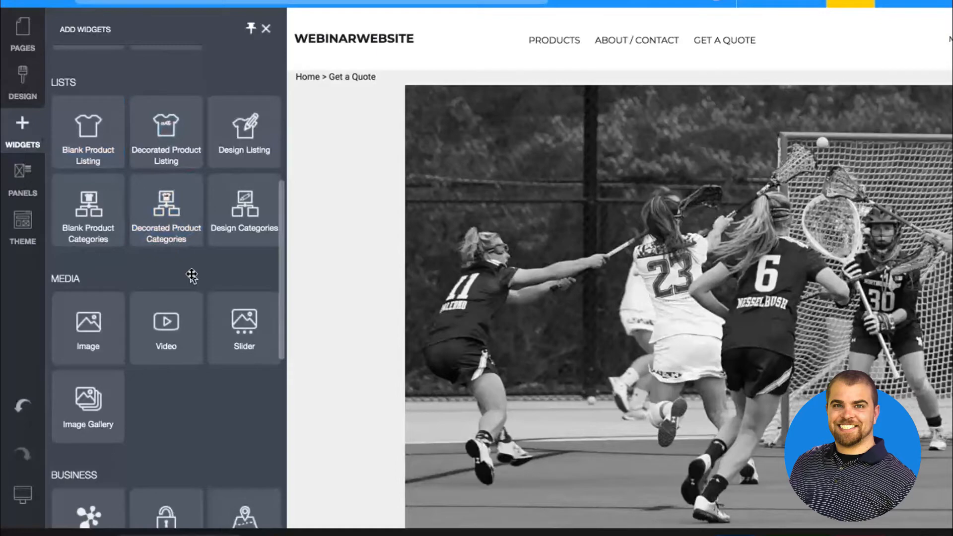
scroll(190, 272, up, 3)
drag(89, 218, 412, 166)
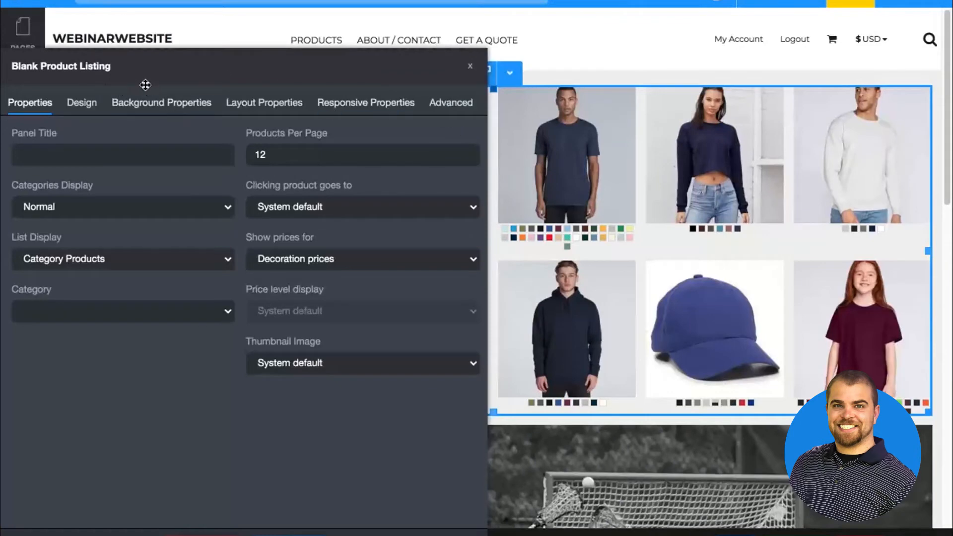
Review the Blank Product Listing widget's design, background and advanced settings, leaving them as they are
click(88, 106)
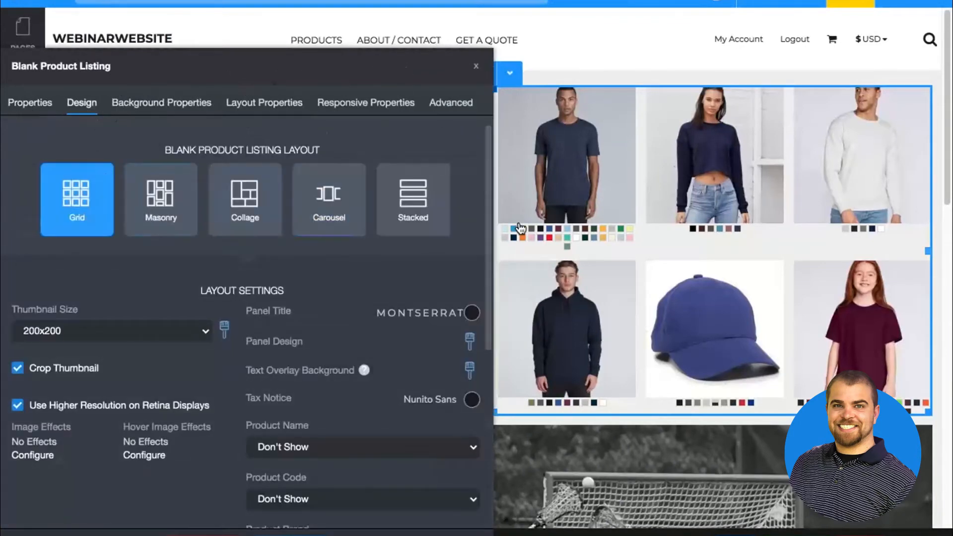
click(160, 104)
click(460, 113)
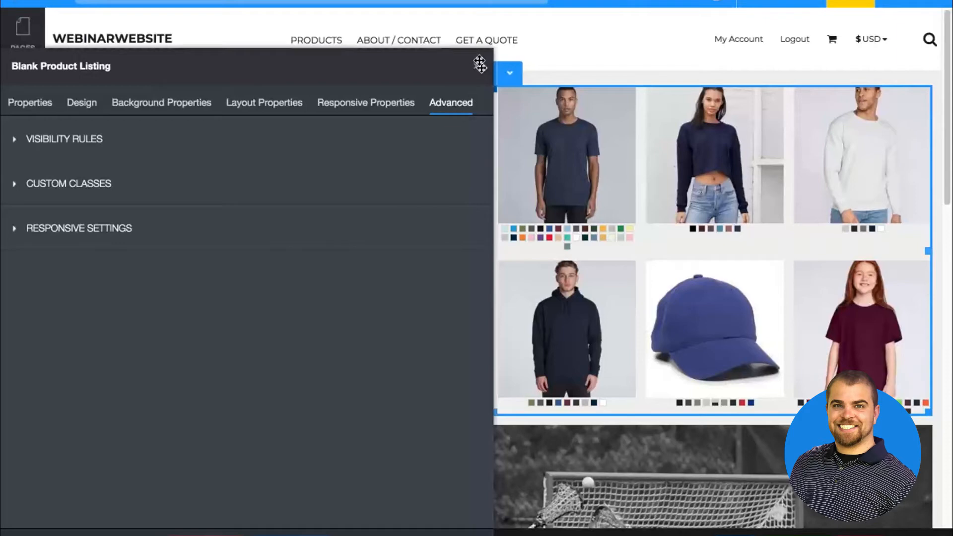
click(507, 87)
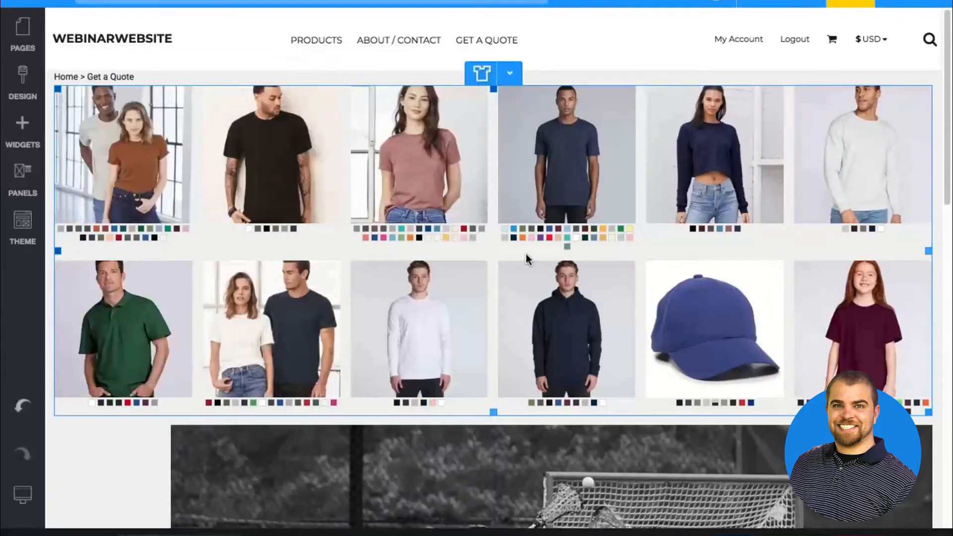
Remove the Blank Product Listing widget from the Get a Quote page and confirm the removal
click(512, 75)
click(516, 229)
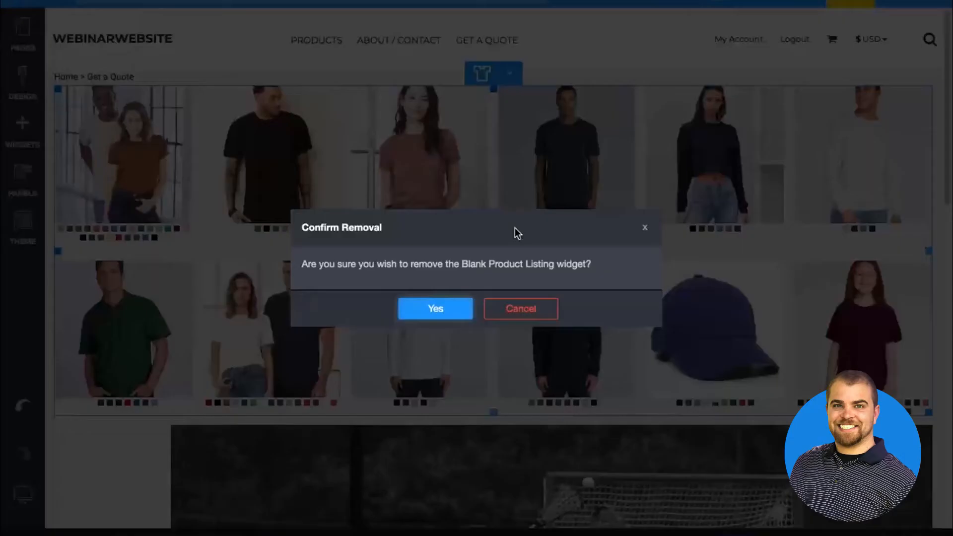
click(435, 312)
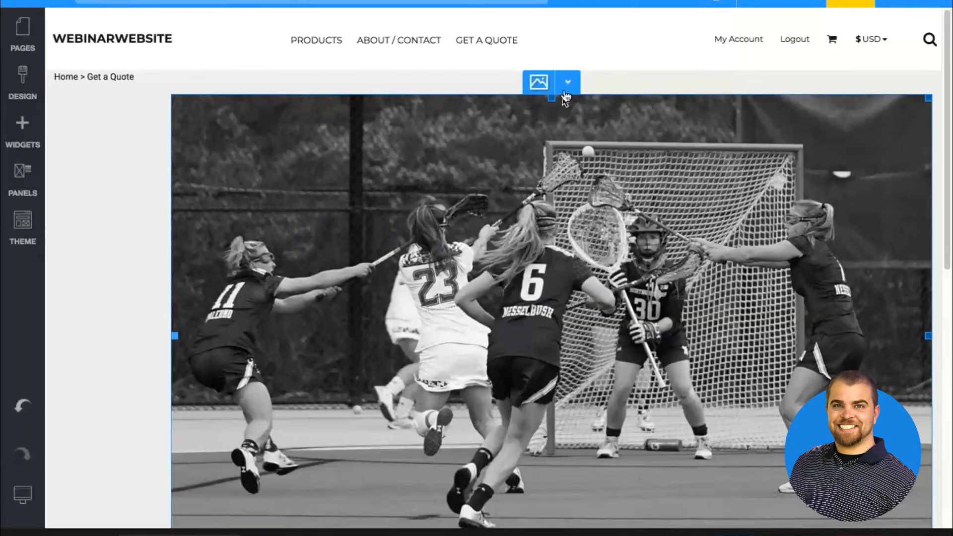
Remove the lacrosse image widget from the Get a Quote page
click(567, 82)
click(571, 237)
click(438, 305)
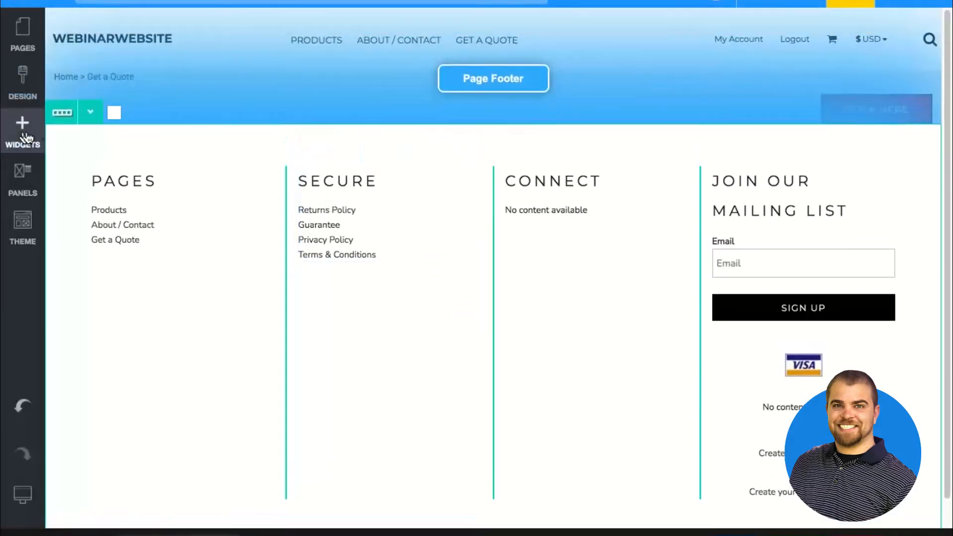
click(22, 133)
scroll(164, 245, up, 5)
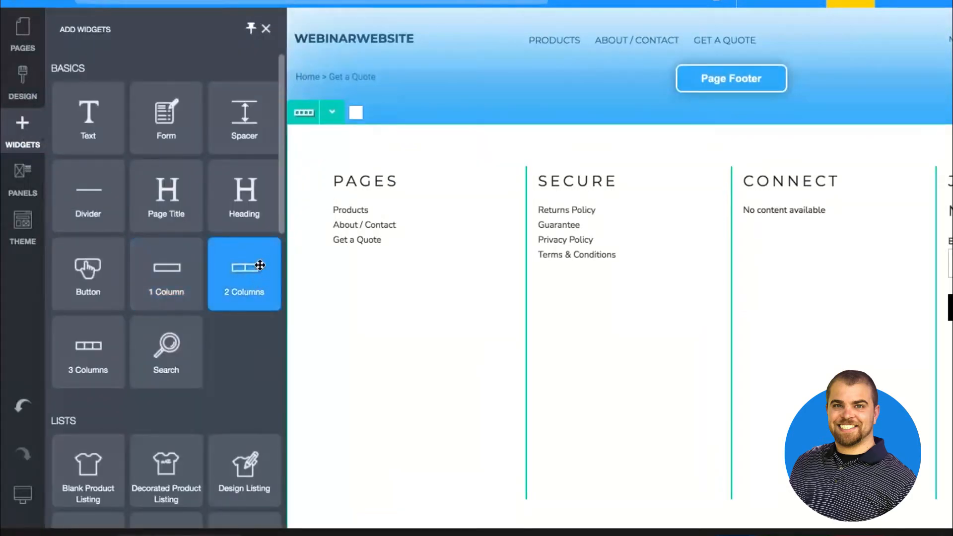
drag(260, 265, 419, 60)
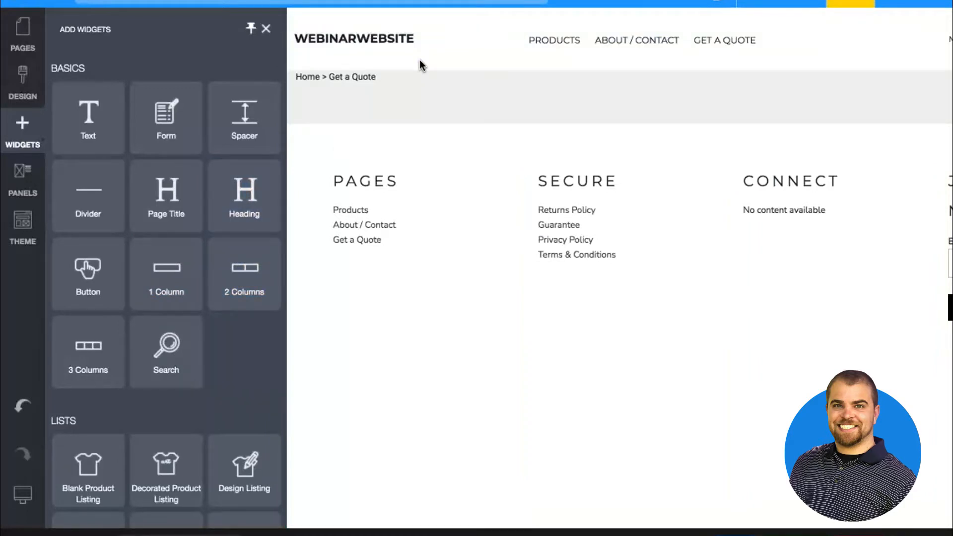
click(459, 223)
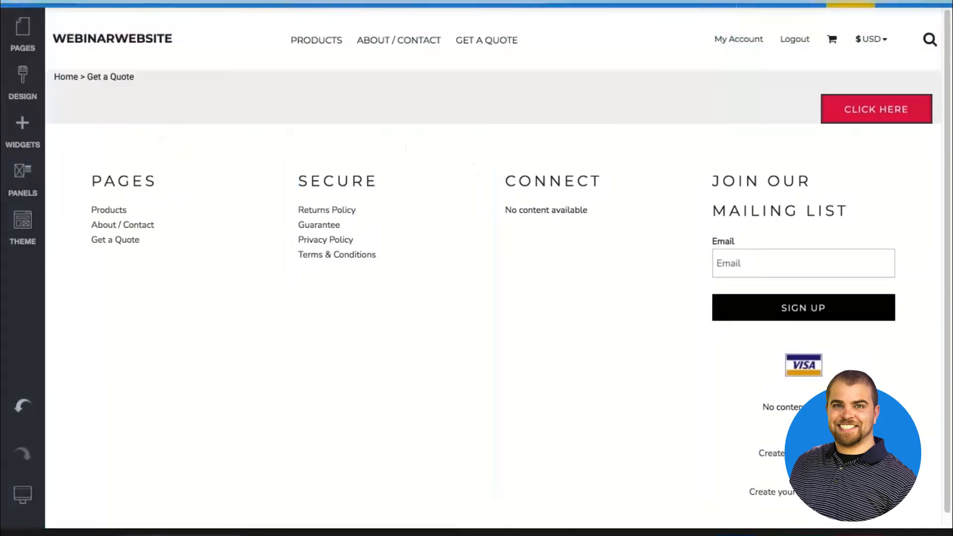
Switch to the Chrome window showing Google Calendar and open customink.com in a new tab
key(ctrl+Left)
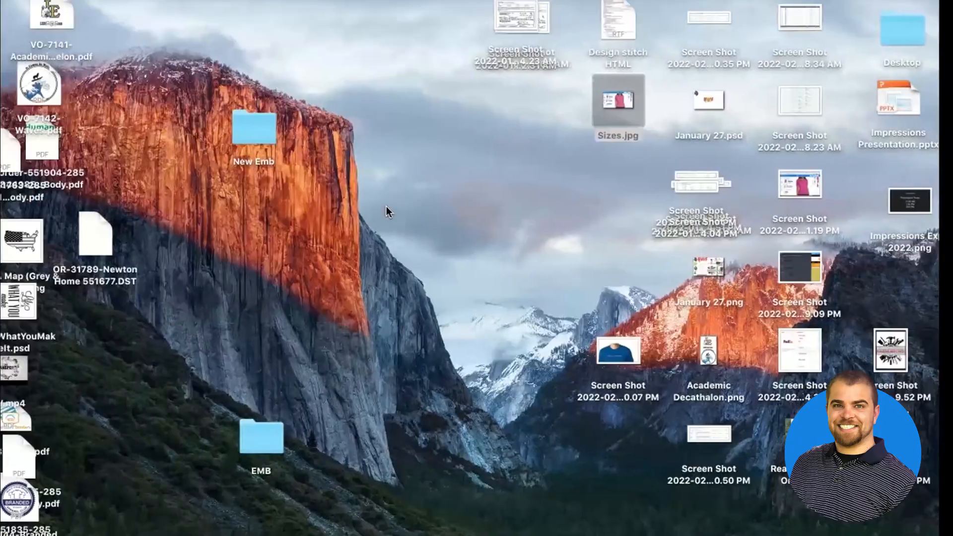
key(ctrl+Left)
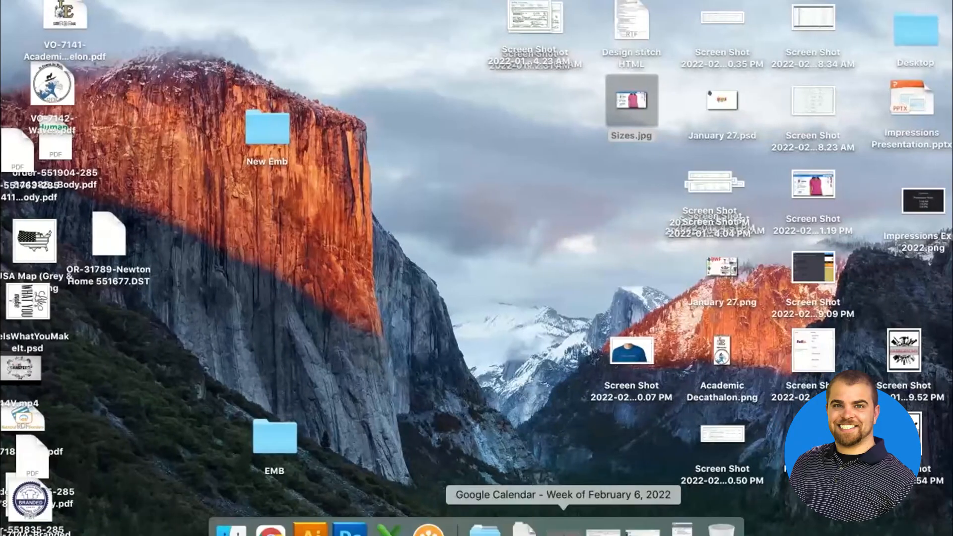
click(555, 527)
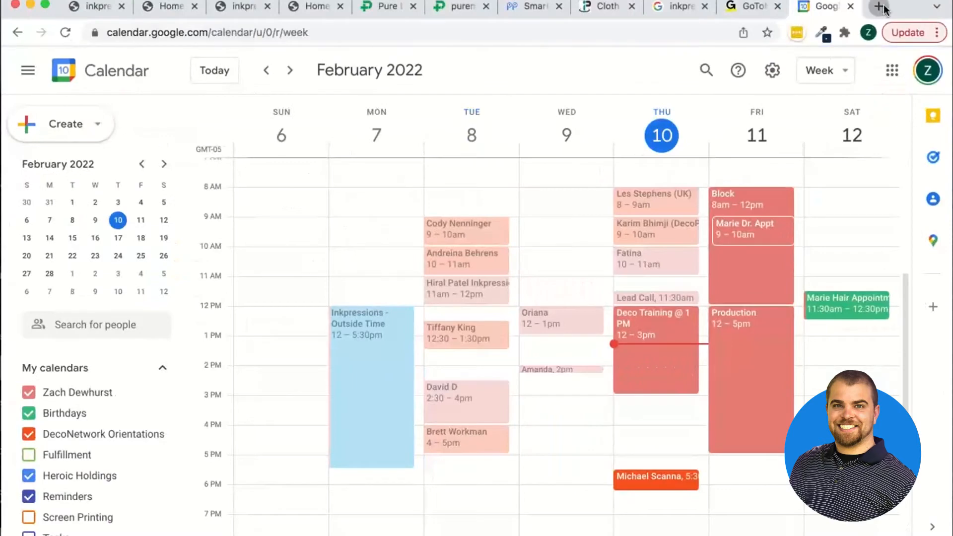
click(879, 7)
text(custom)
key(Return)
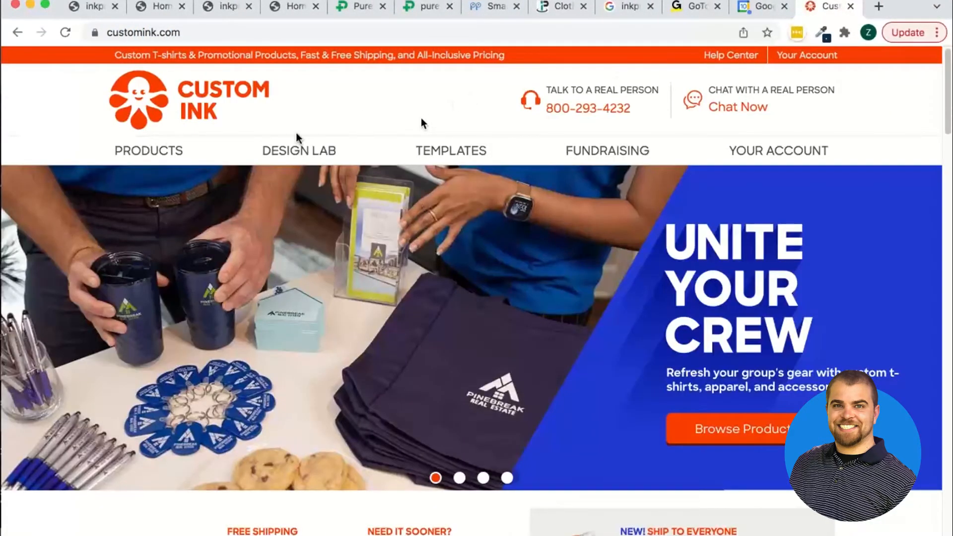
Examine how the Custom Ink home page arranges its banner, shipping offers, product categories and service sections in columns
scroll(296, 133, down, 3)
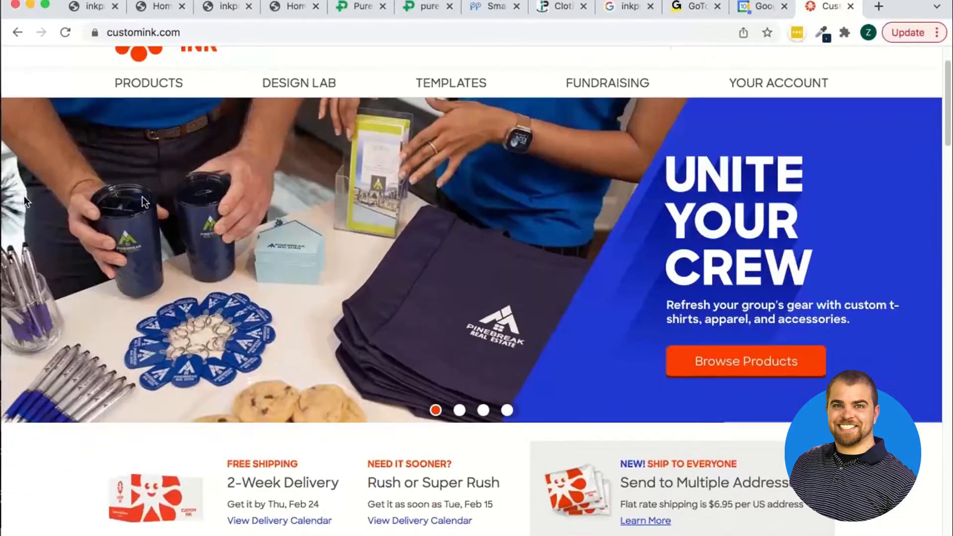
scroll(729, 298, down, 5)
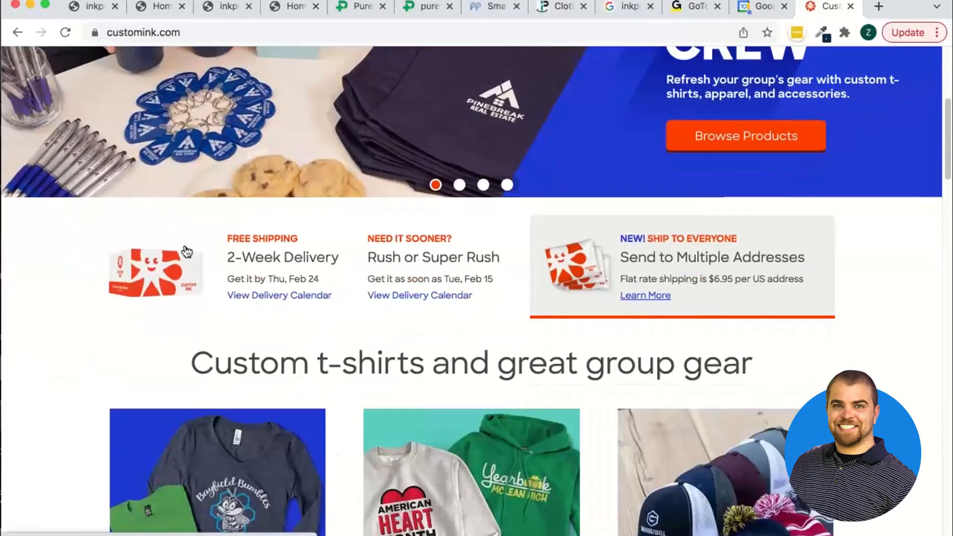
scroll(186, 253, down, 5)
scroll(187, 255, down, 15)
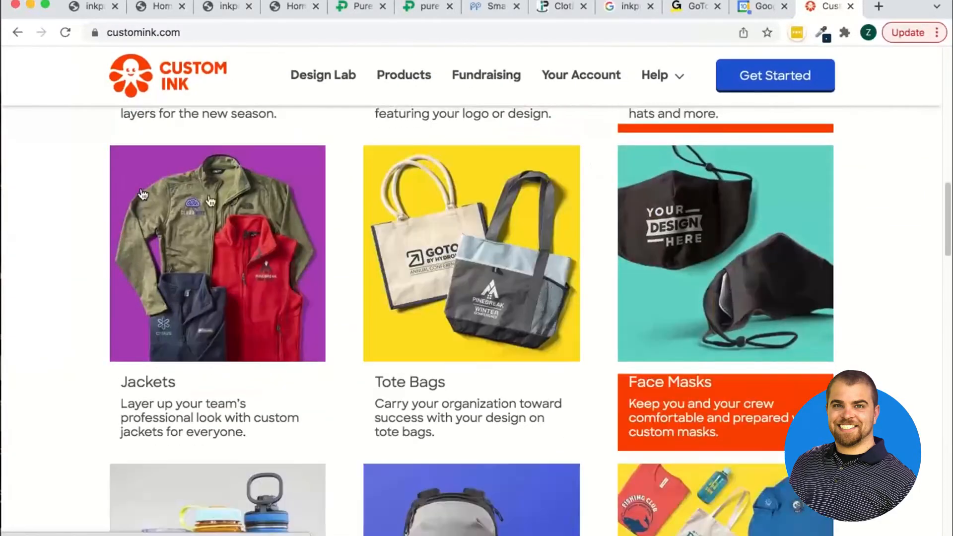
scroll(783, 489, down, 7)
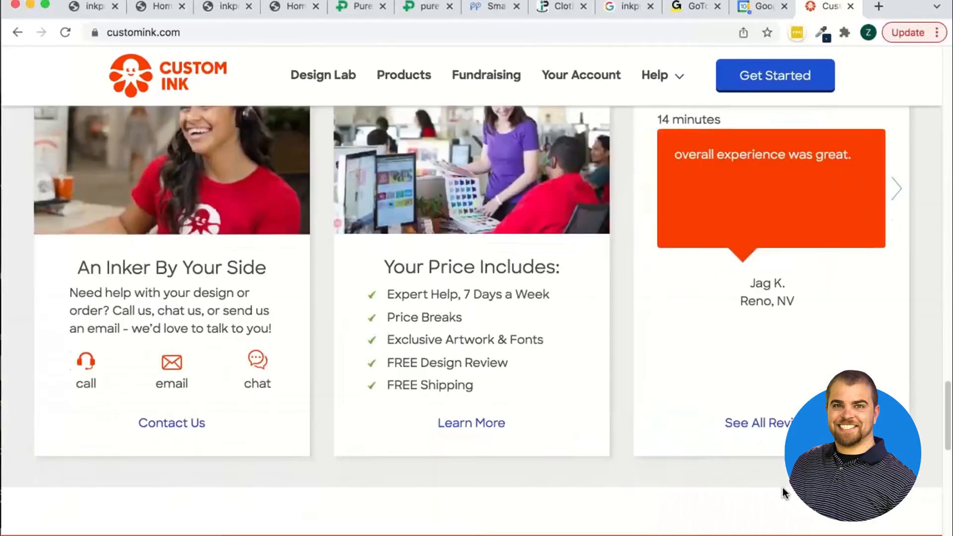
scroll(782, 489, up, 15)
scroll(783, 489, up, 15)
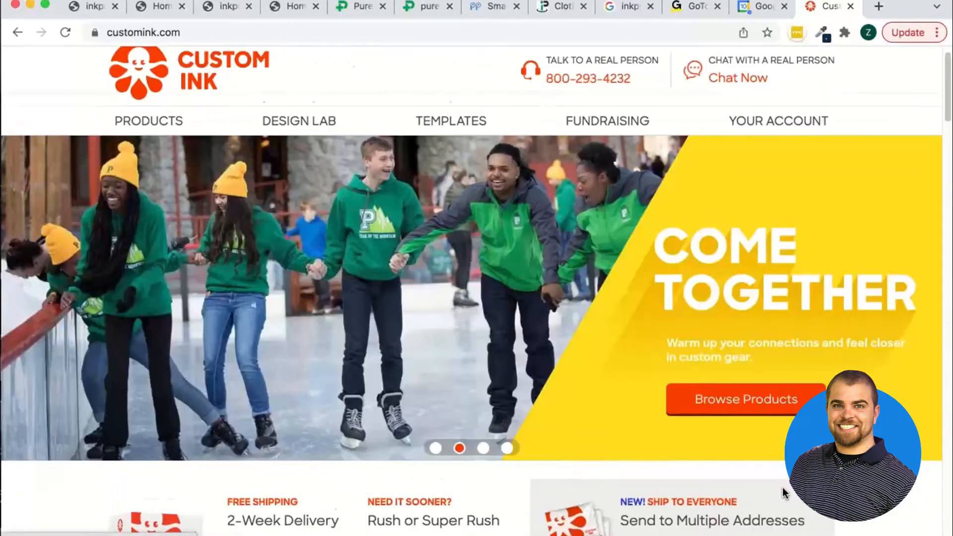
scroll(120, 312, down, 5)
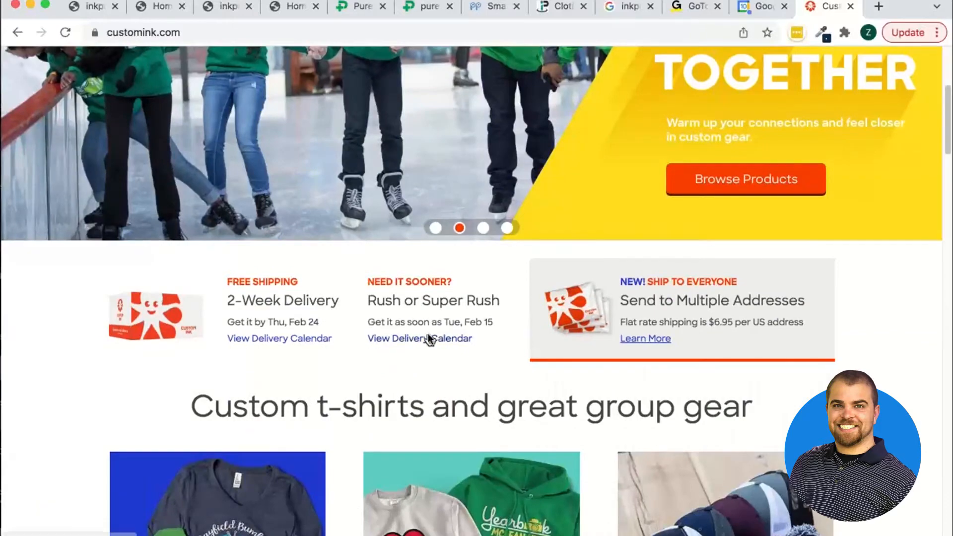
scroll(340, 200, down, 6)
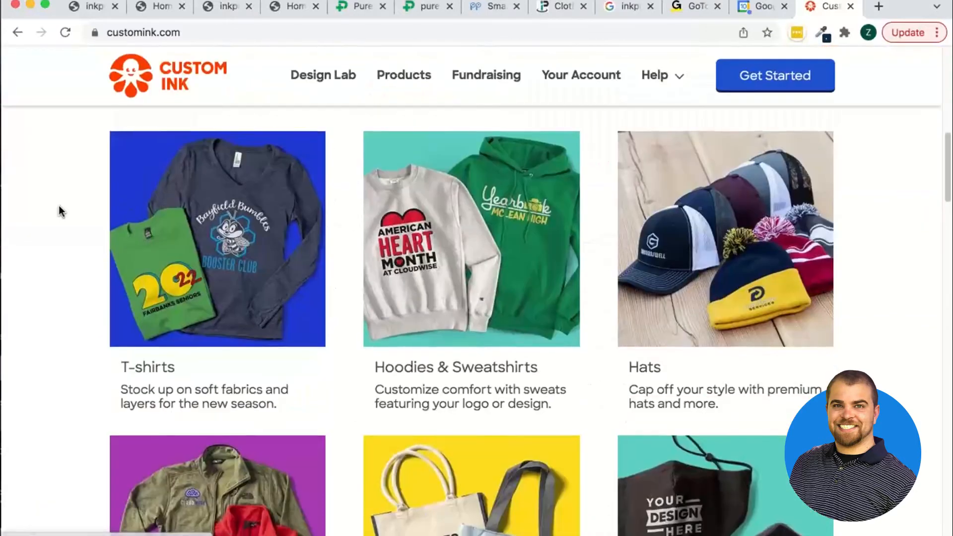
scroll(59, 205, down, 12)
scroll(364, 372, down, 5)
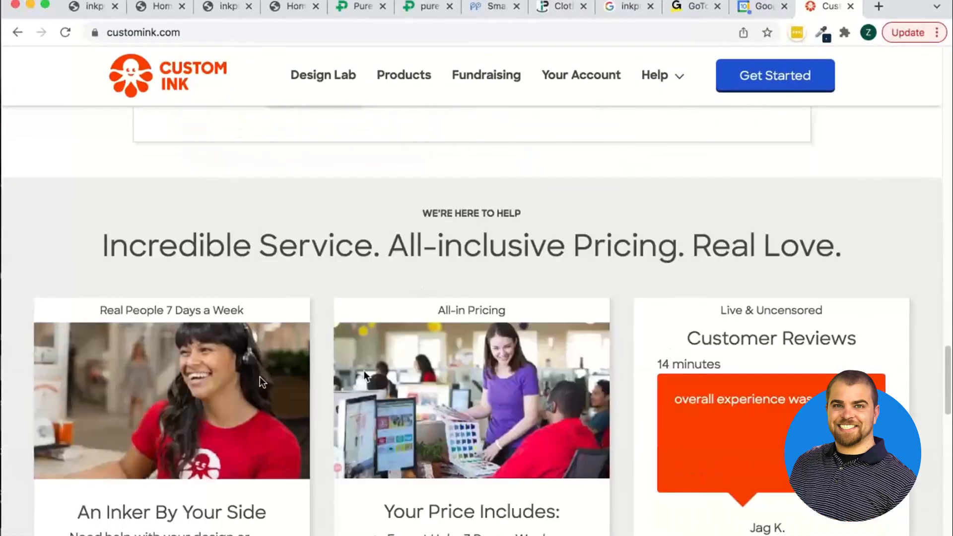
scroll(625, 341, down, 10)
scroll(625, 341, up, 20)
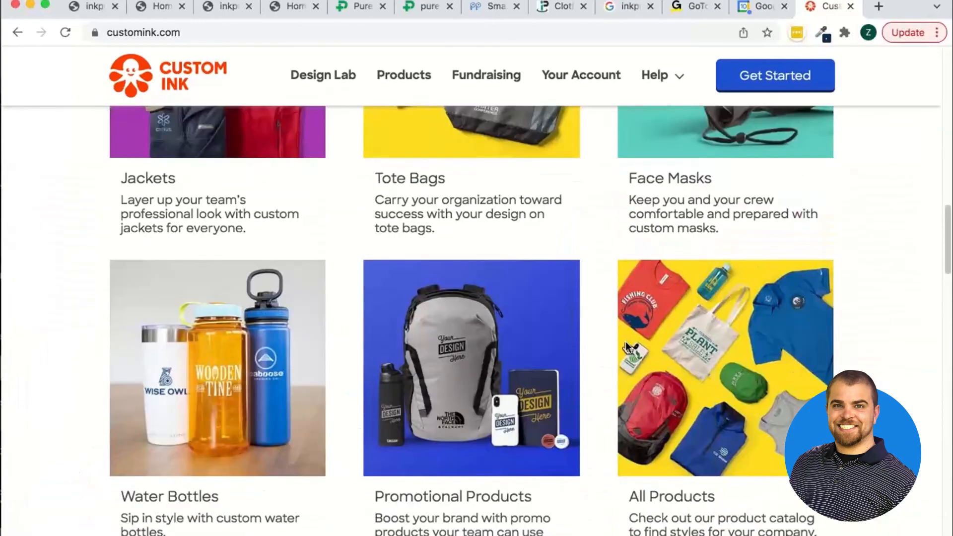
scroll(801, 296, down, 1)
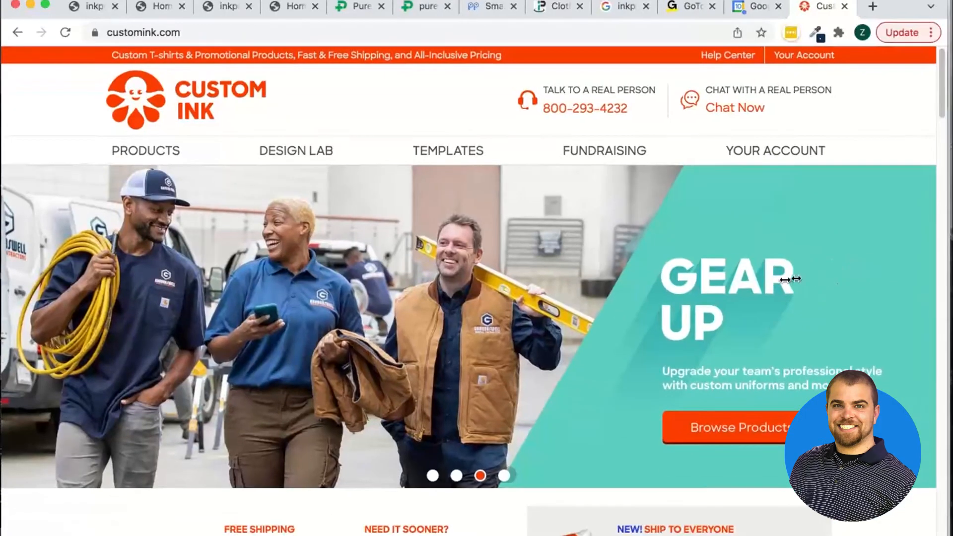
Narrow the browser window in stages to examine Custom Ink's responsive layout, and widen it again
drag(787, 276, 682, 267)
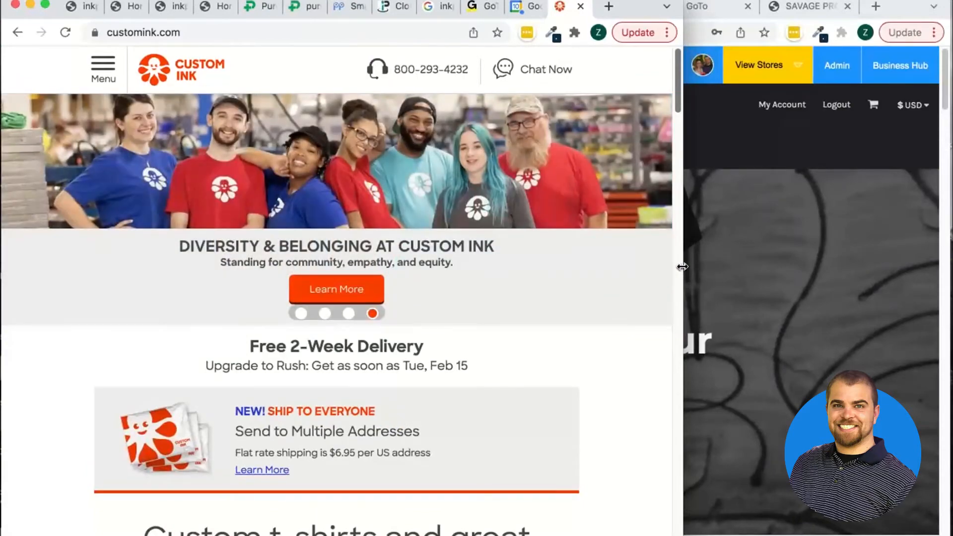
scroll(476, 388, down, 5)
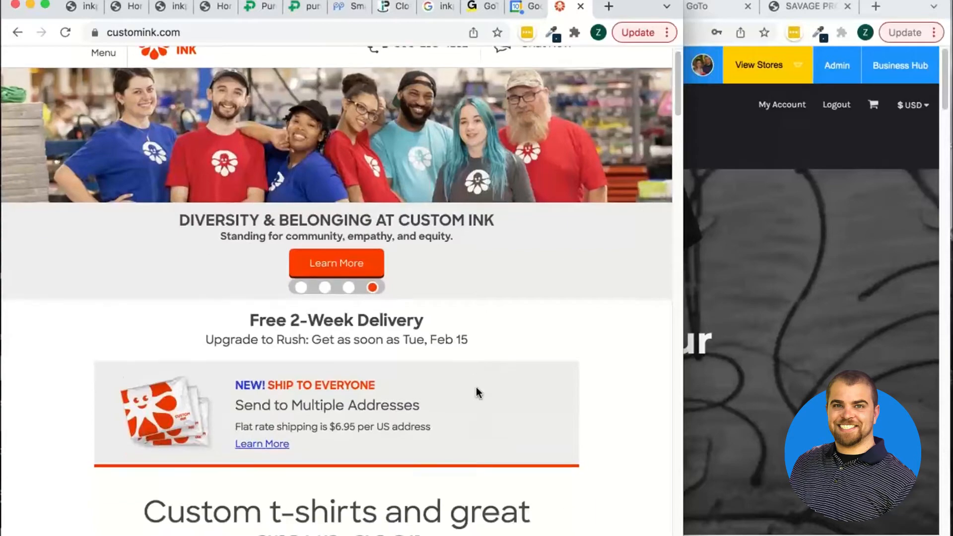
scroll(557, 148, down, 20)
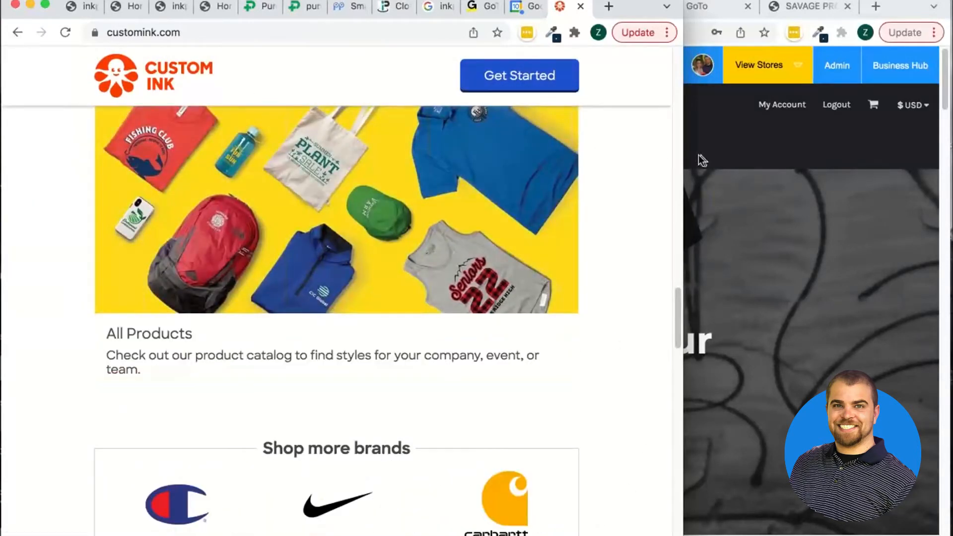
drag(683, 158, 420, 164)
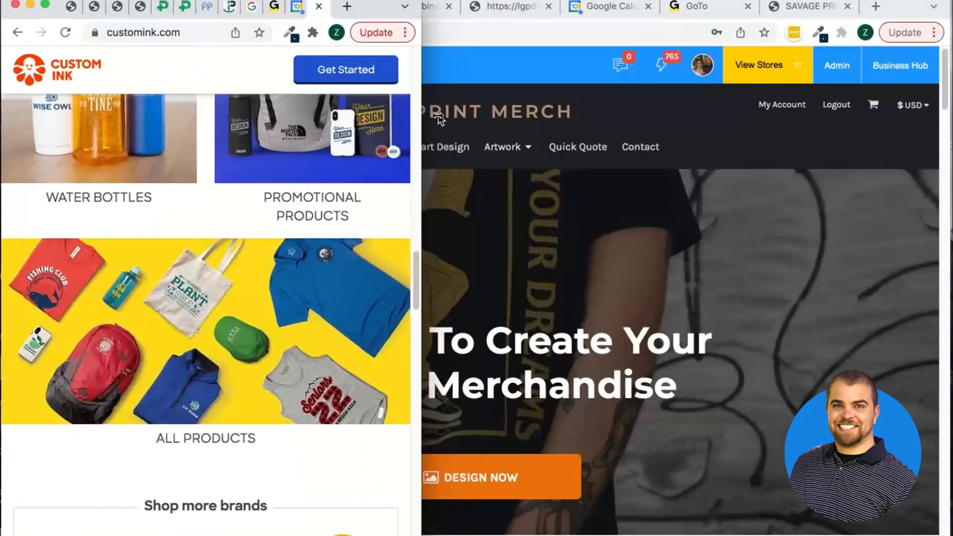
drag(436, 119, 942, 149)
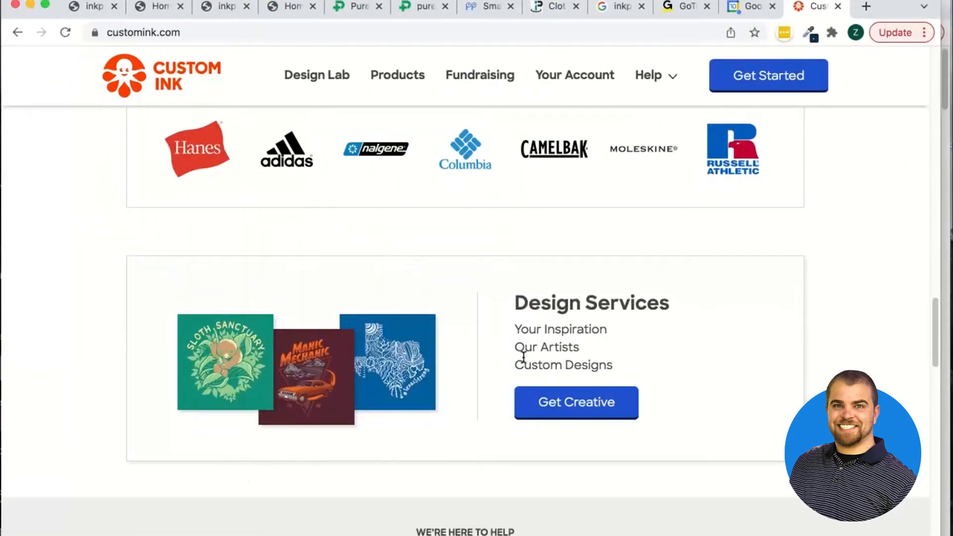
Leave the Custom Ink site and switch back to the store's Get a Quote page editor
scroll(523, 356, up, 6)
scroll(524, 362, up, 8)
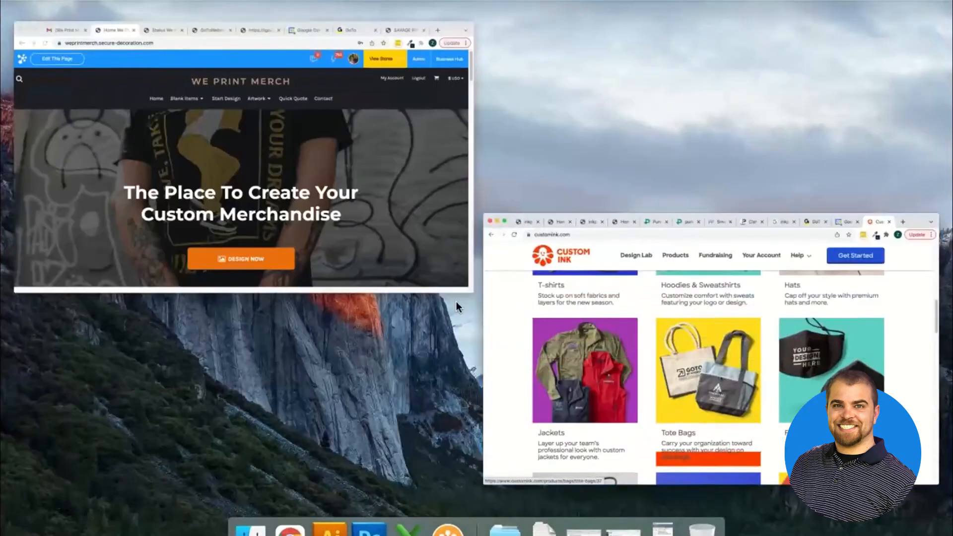
key(ctrl+Left)
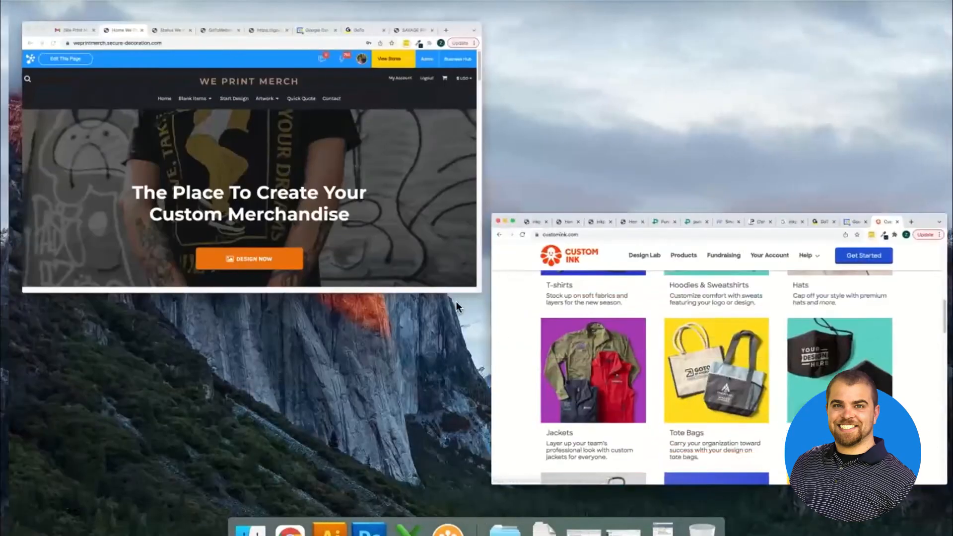
key(ctrl+Right)
key(ctrl+Right)
key(ctrl+Left)
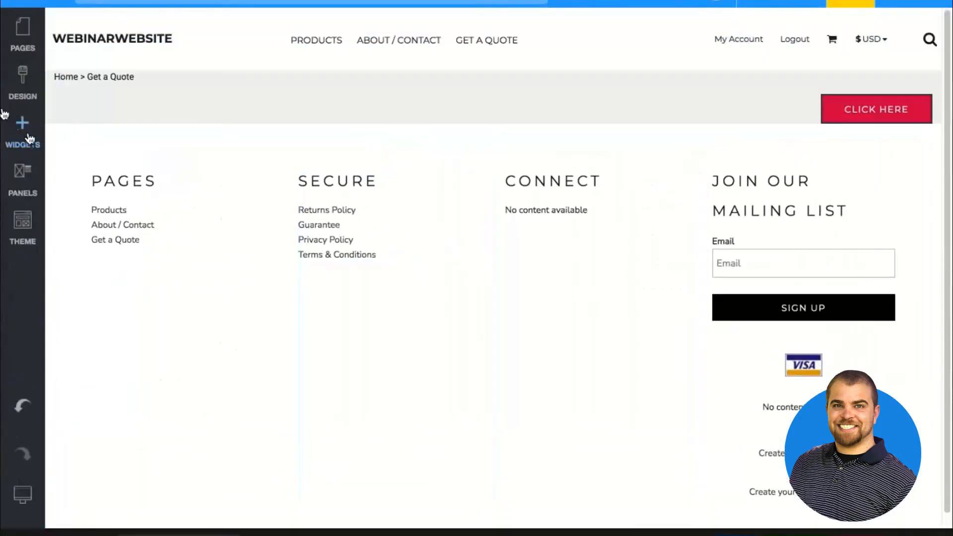
Add a one-column row to the Get a Quote page beneath the row holding the red Click Here button
click(156, 156)
drag(194, 293, 285, 127)
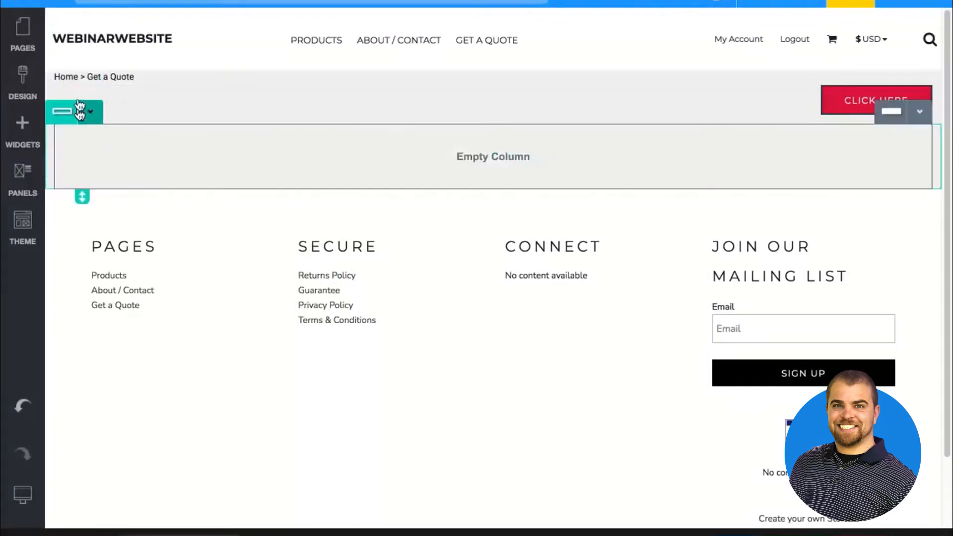
Place a Button widget in the new row's empty column and remove it again
click(17, 124)
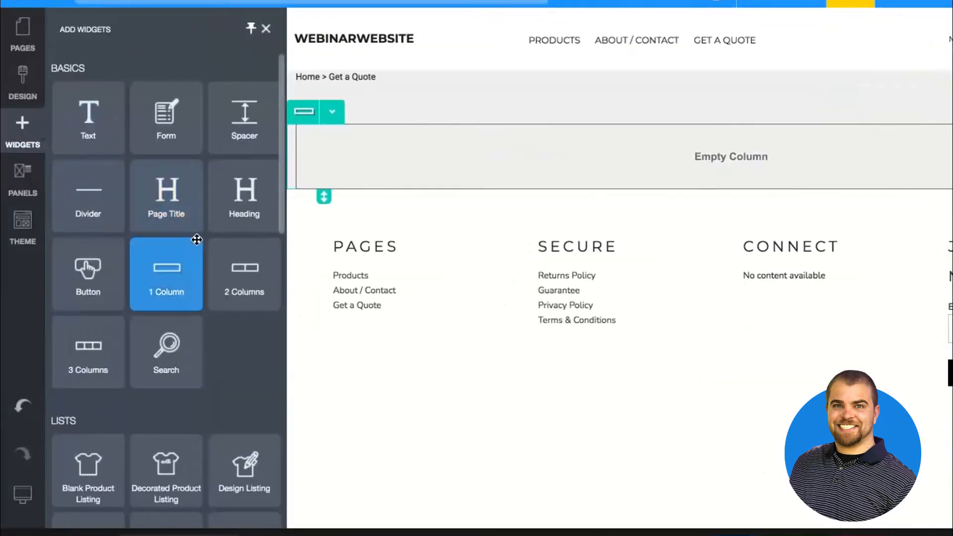
drag(366, 132, 367, 125)
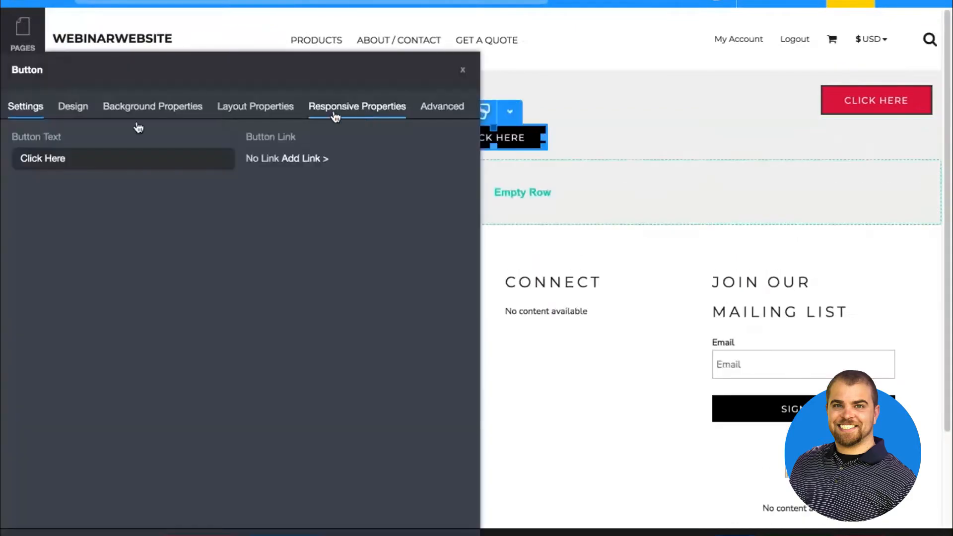
click(462, 70)
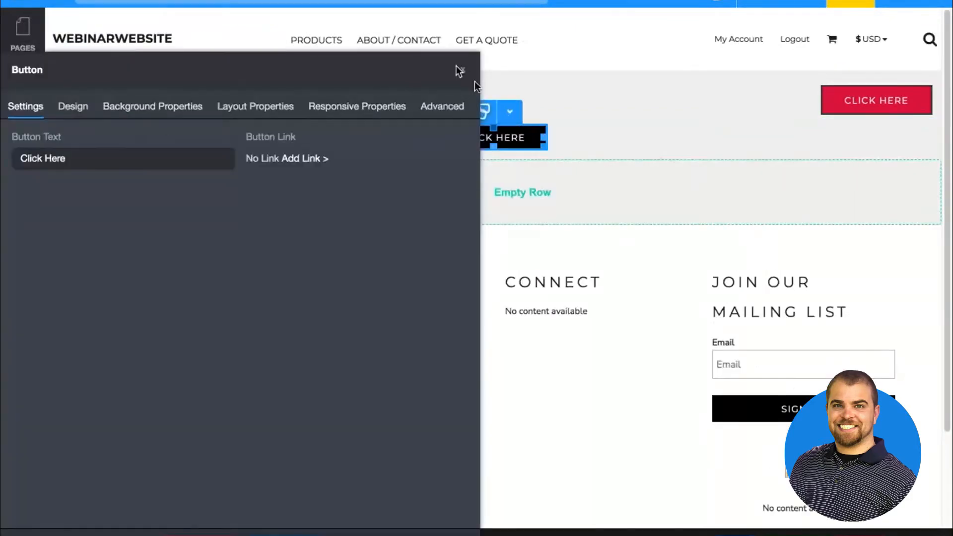
click(513, 121)
click(515, 268)
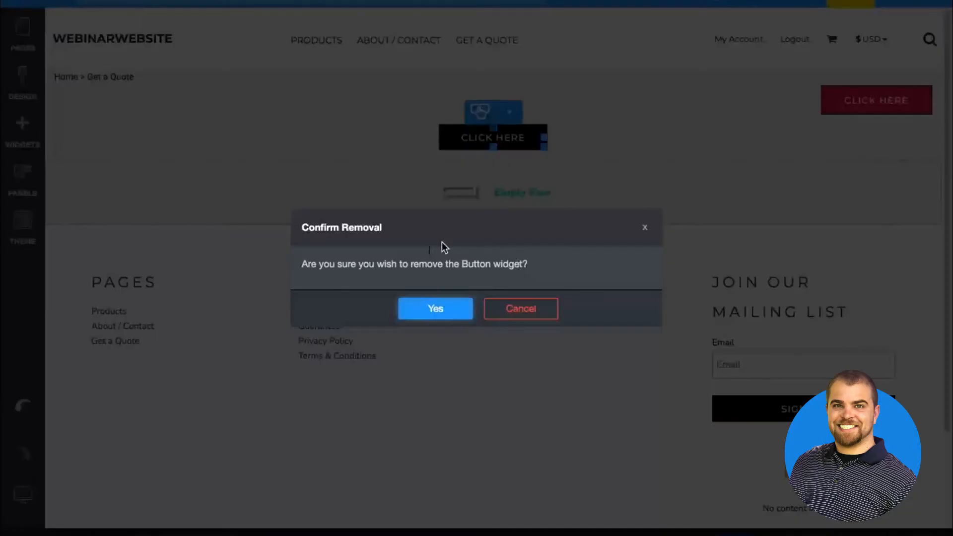
click(433, 308)
Delete the red Click Here button from the top row and confirm its removal
click(892, 73)
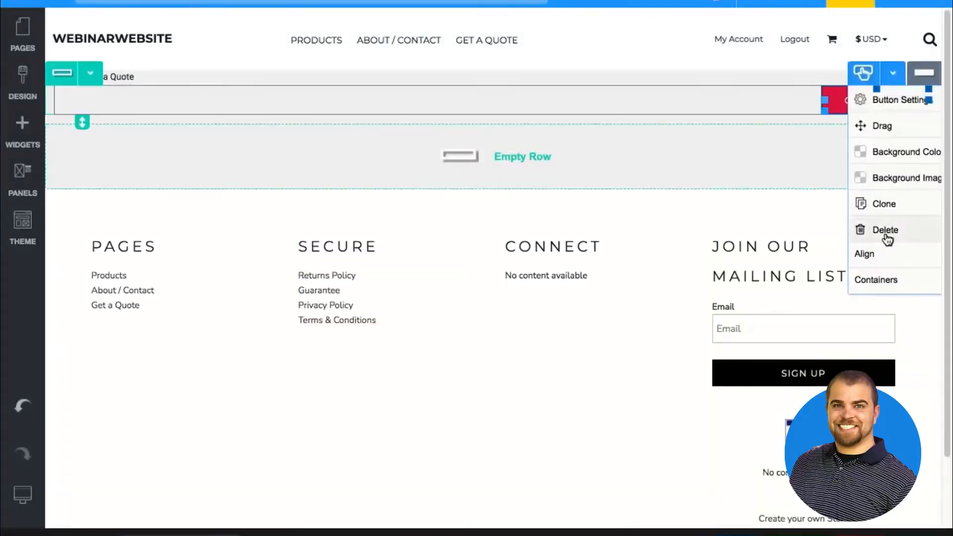
click(886, 231)
click(434, 308)
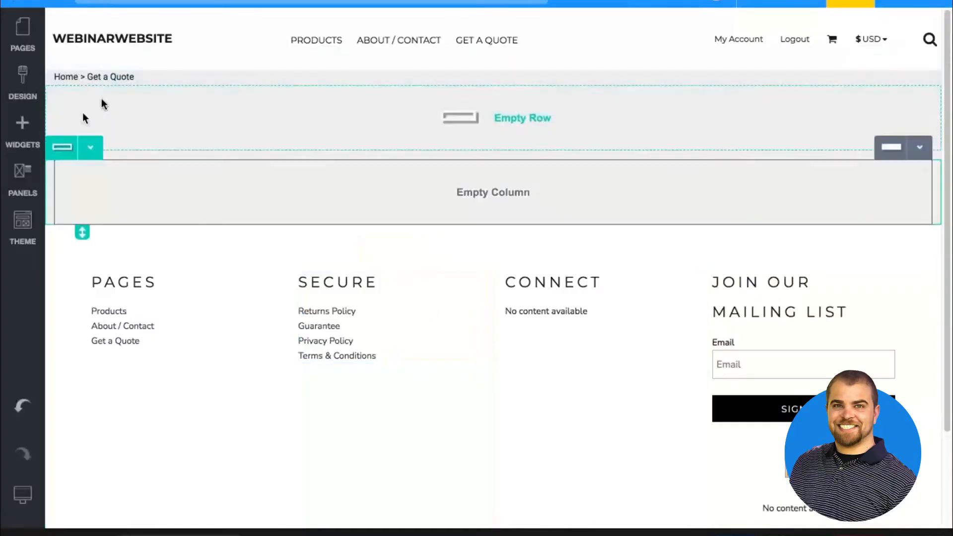
Set the emptied top row to three fluid columns
click(90, 73)
click(62, 97)
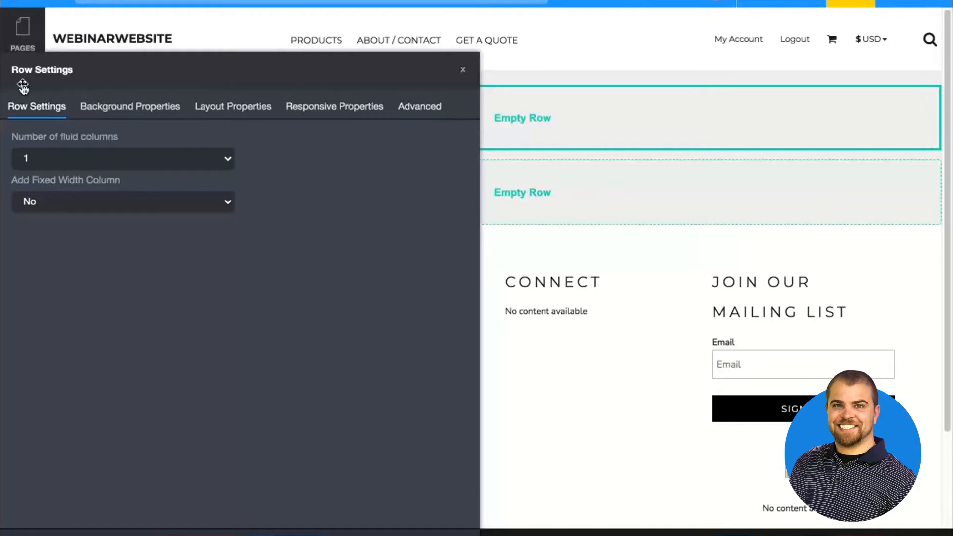
click(82, 157)
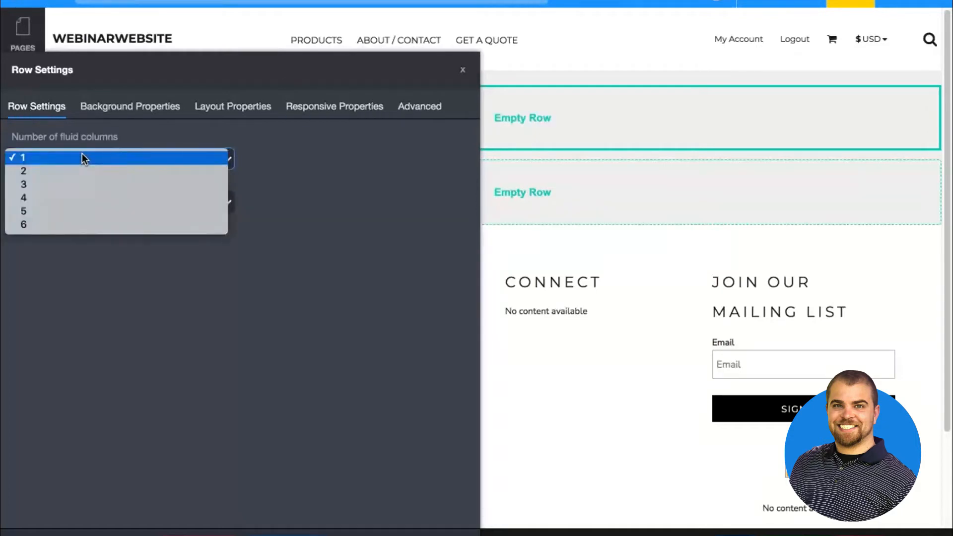
click(82, 184)
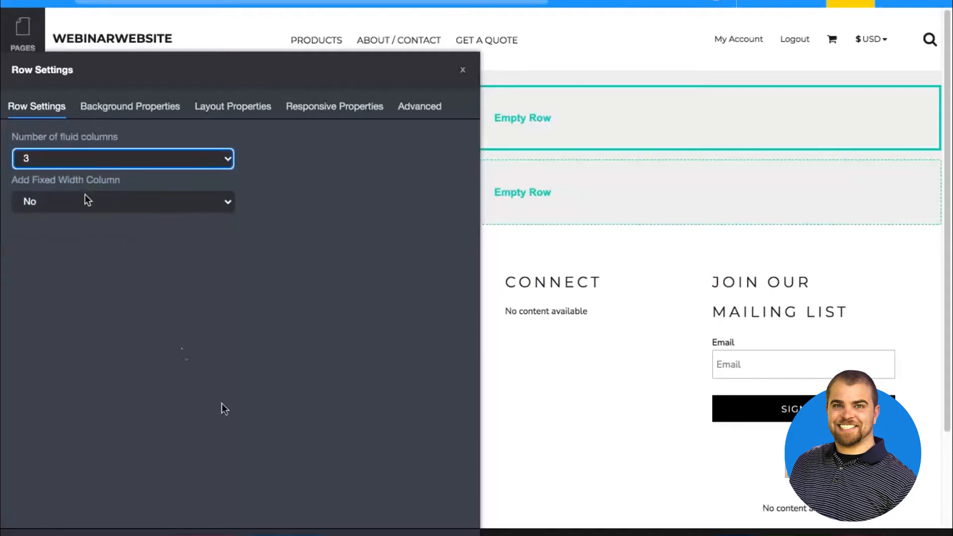
click(289, 535)
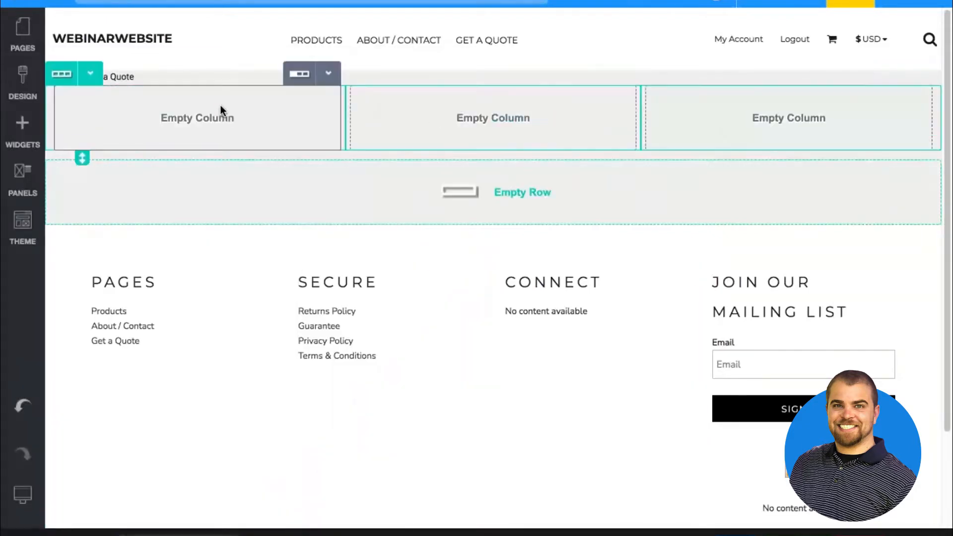
Add an image widget to the top row's first column, using the lacrosse picture from the theme images
click(24, 141)
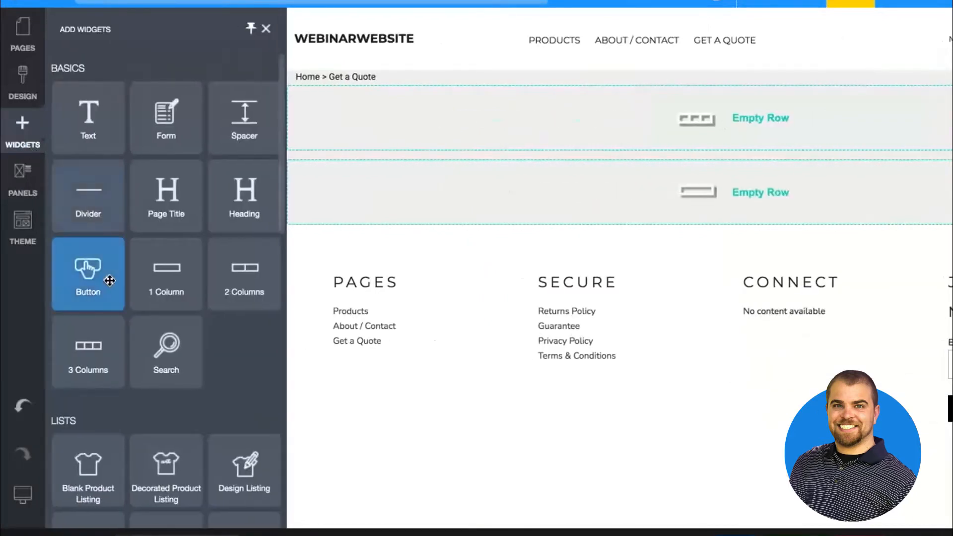
scroll(108, 378, down, 5)
mouse_move(88, 434)
mouse_down()
mouse_move(180, 186)
mouse_move(179, 143)
mouse_move(272, 114)
mouse_move(252, 118)
mouse_up()
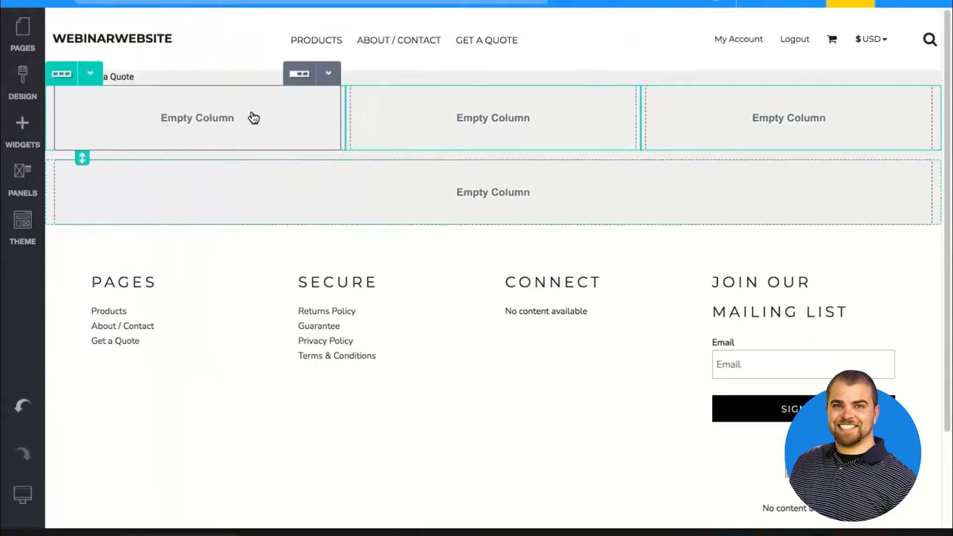
click(305, 304)
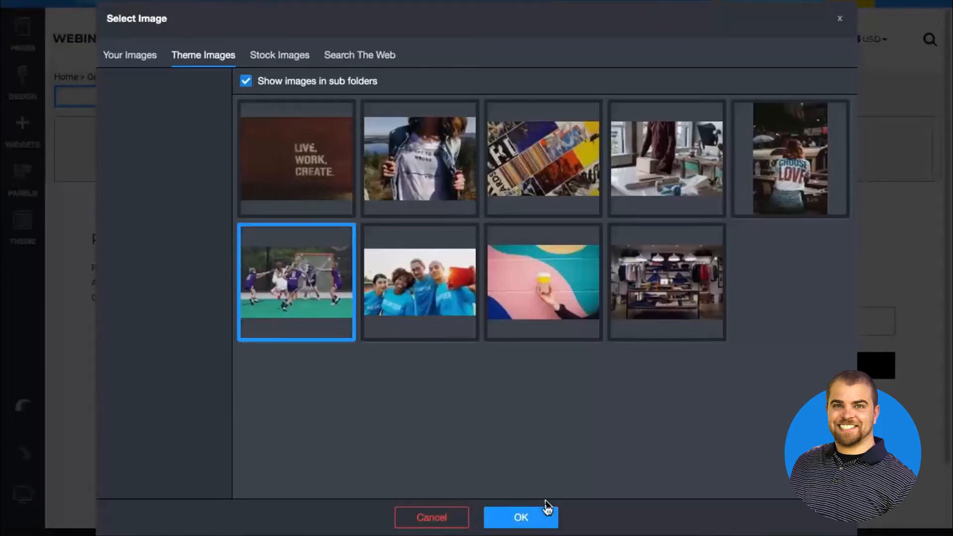
click(520, 518)
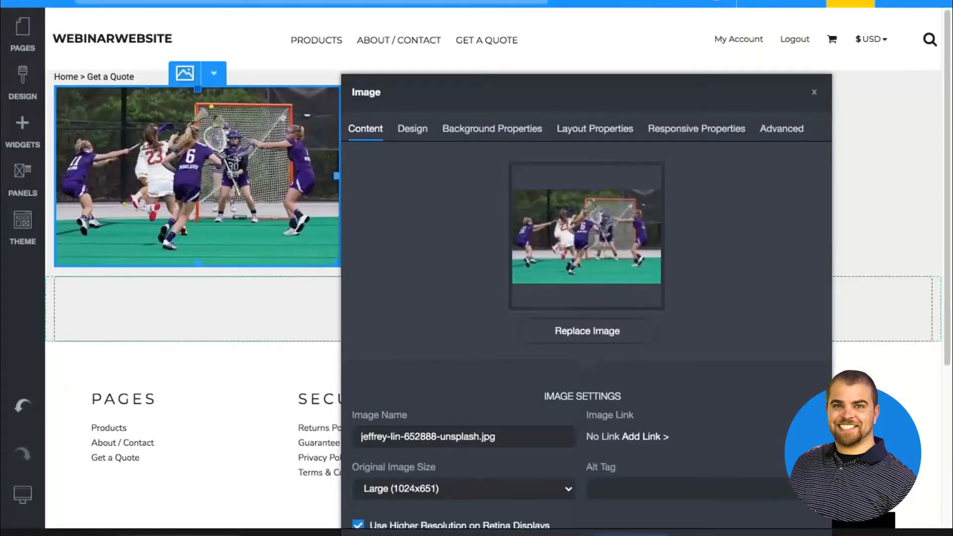
click(252, 162)
Clone the lacrosse image and move the copy into the top row's middle column
click(214, 75)
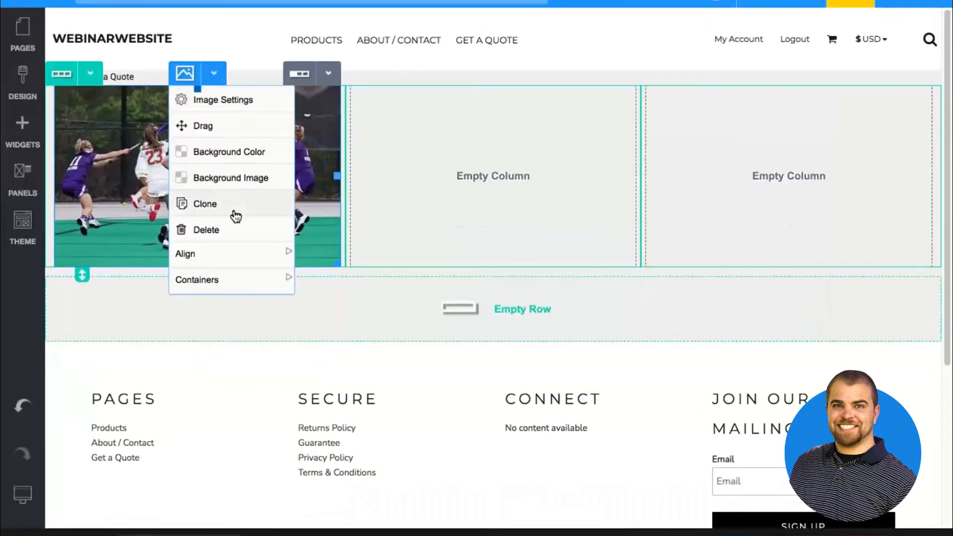
click(234, 208)
click(213, 76)
drag(213, 124, 461, 178)
Replace the middle column's image with the theme picture of volunteers in blue shirts
click(480, 159)
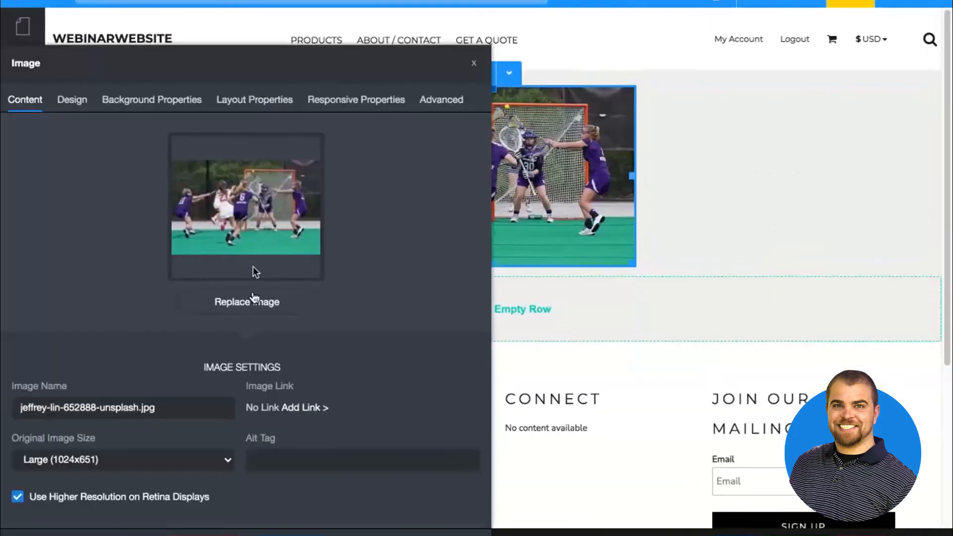
click(251, 300)
click(463, 282)
click(524, 517)
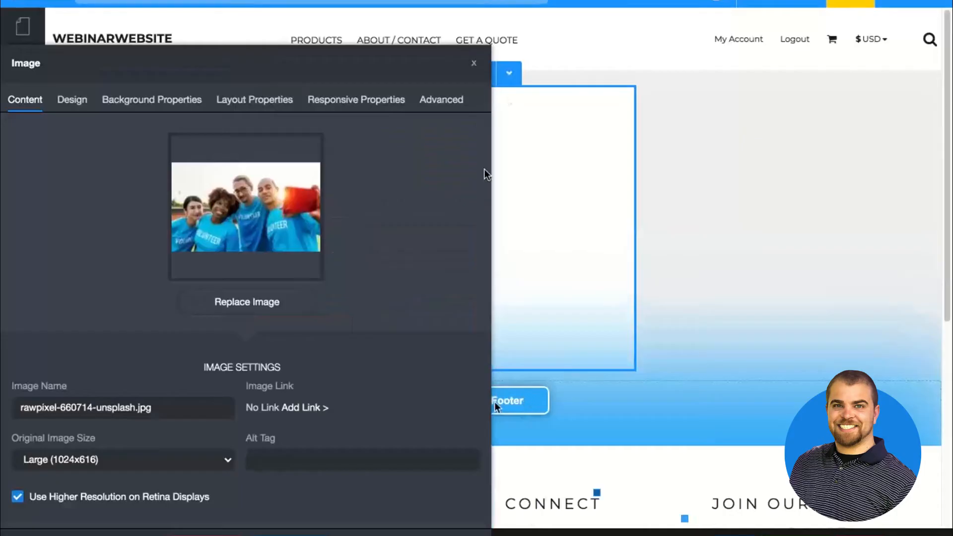
click(473, 63)
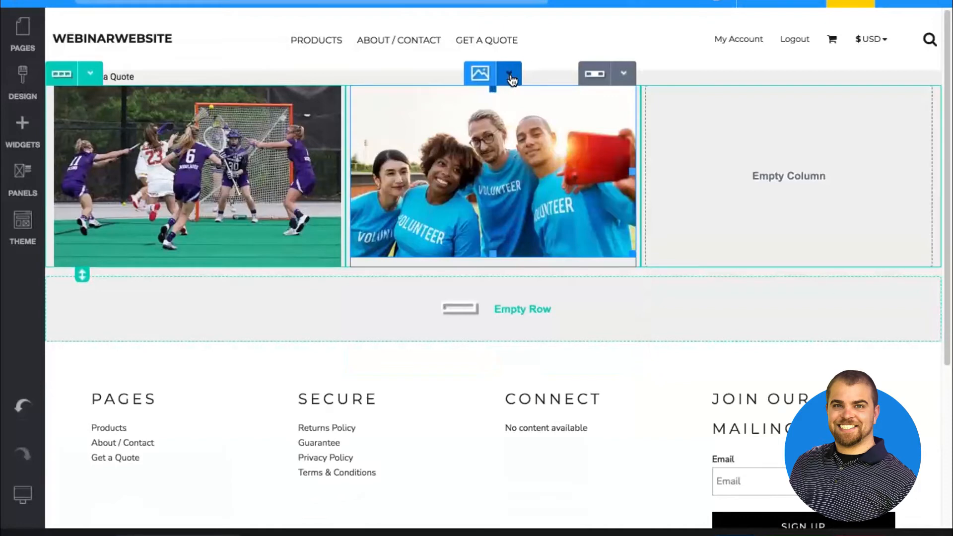
Clone the volunteers image and move the copy into the top row's third column
click(509, 75)
click(509, 73)
click(505, 199)
click(510, 263)
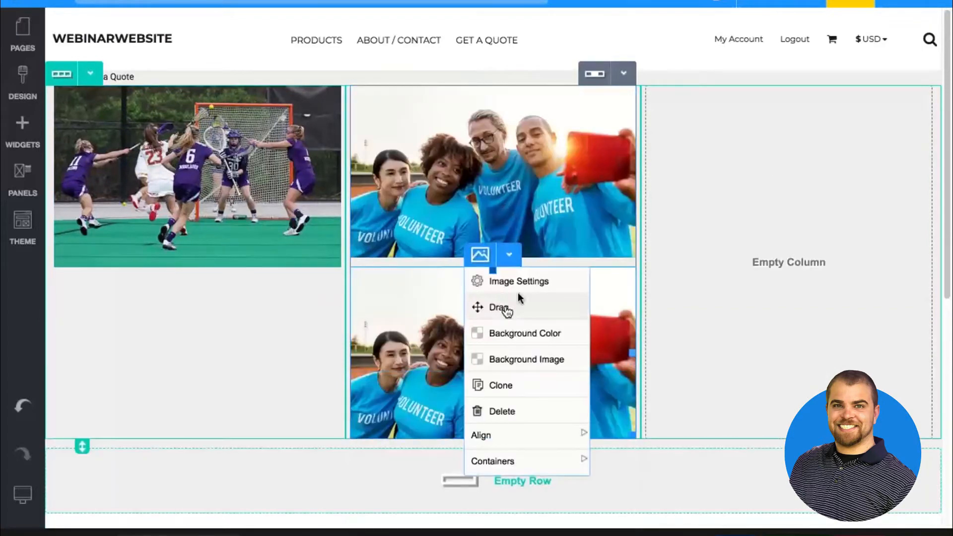
drag(506, 309, 718, 255)
Replace the third column's image with the theme picture of a coffee cup against a painted wall
click(790, 178)
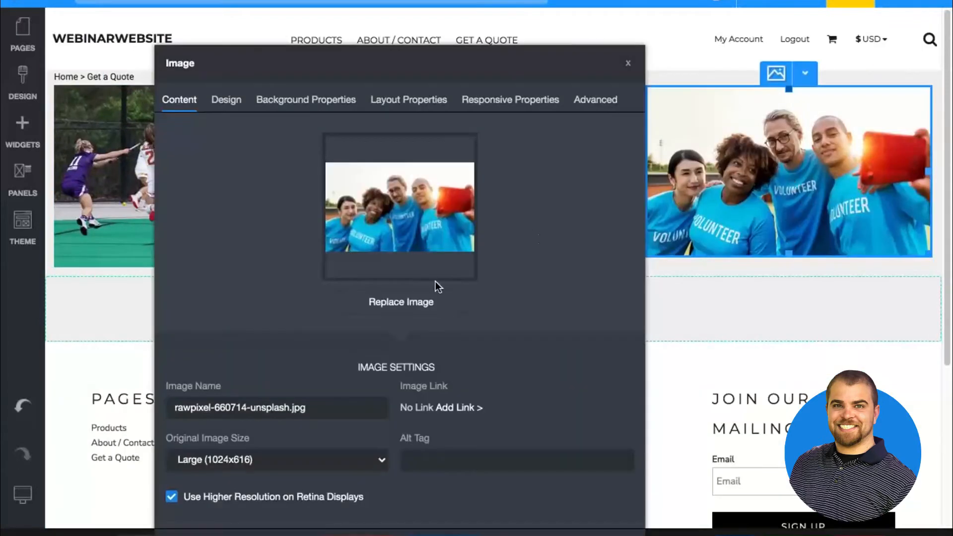
click(428, 308)
click(541, 285)
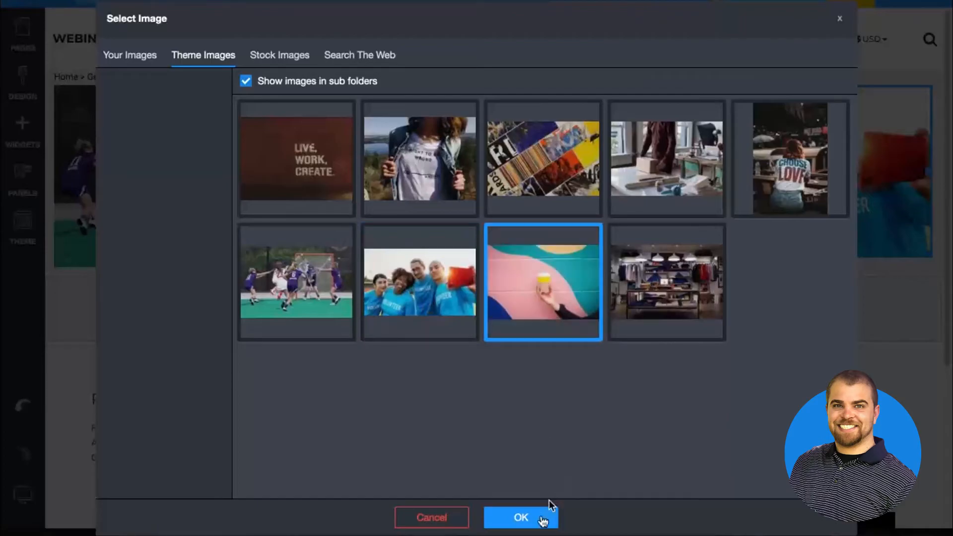
click(541, 522)
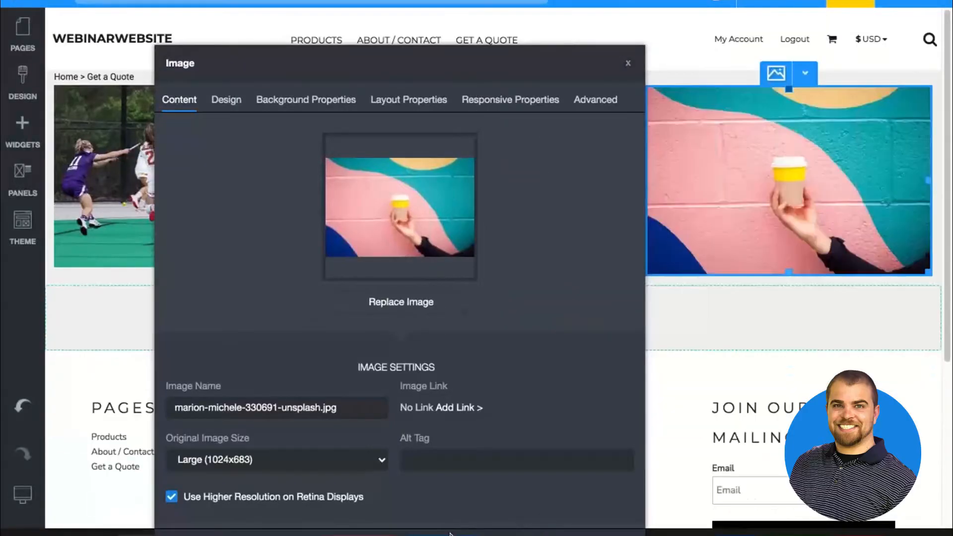
click(451, 534)
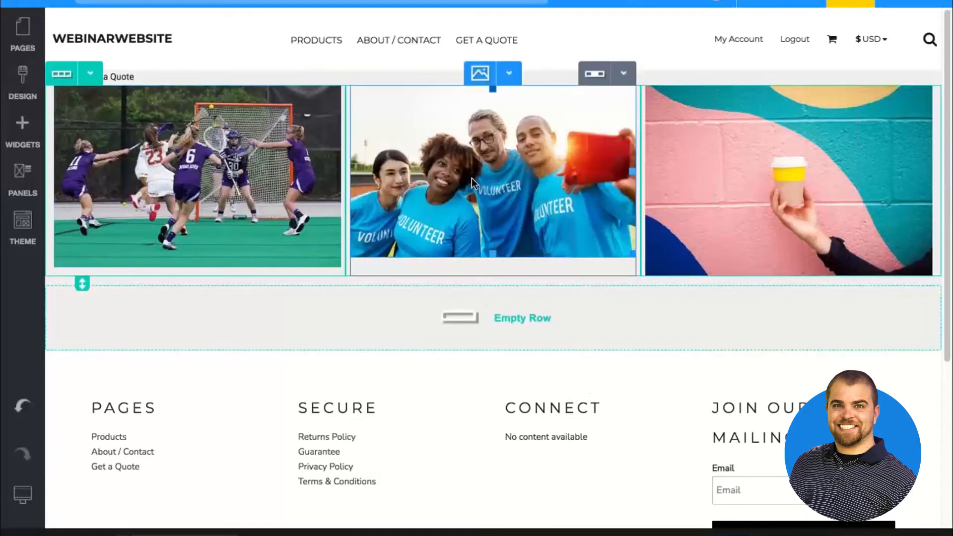
Preview the three-image row in monitor, tablet and mobile views, and return to the wide monitor view
mouse_move(21, 496)
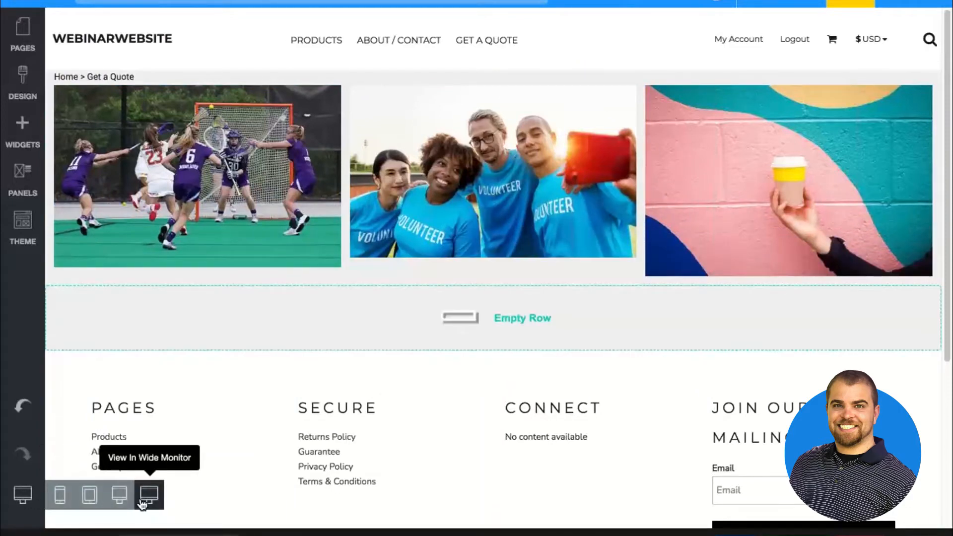
click(119, 495)
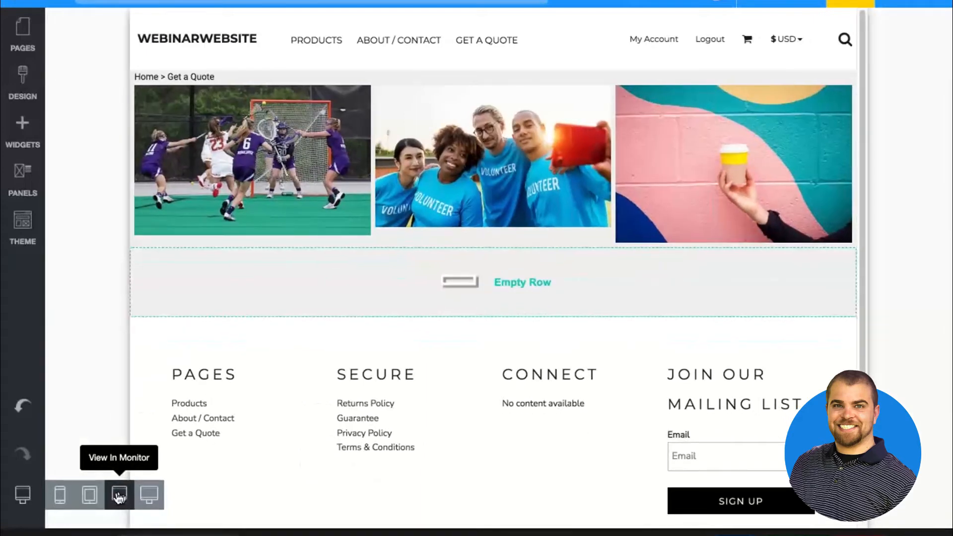
click(93, 499)
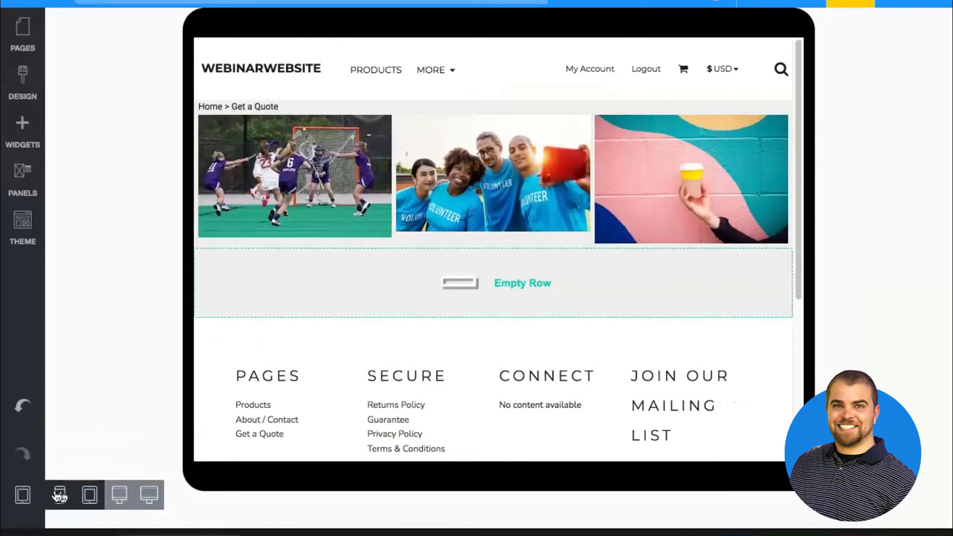
click(58, 495)
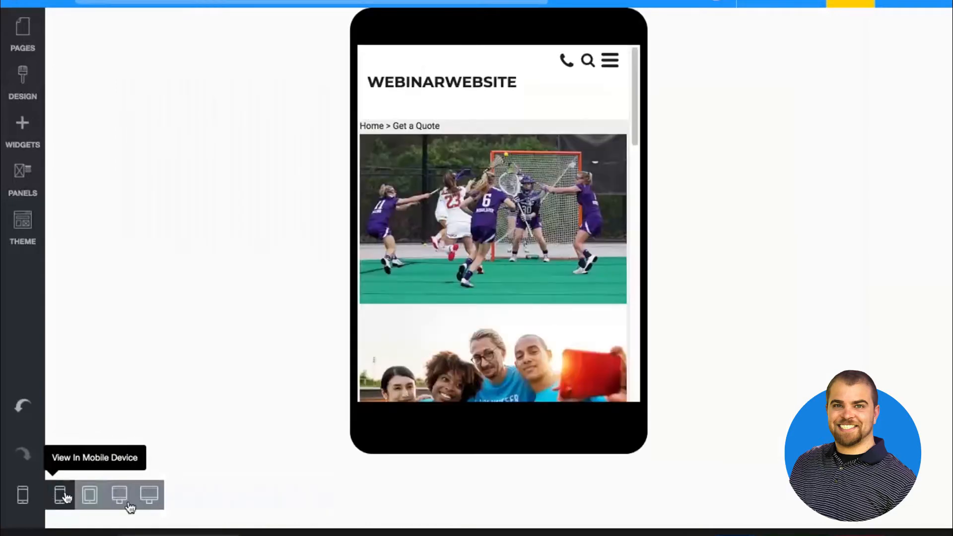
click(149, 494)
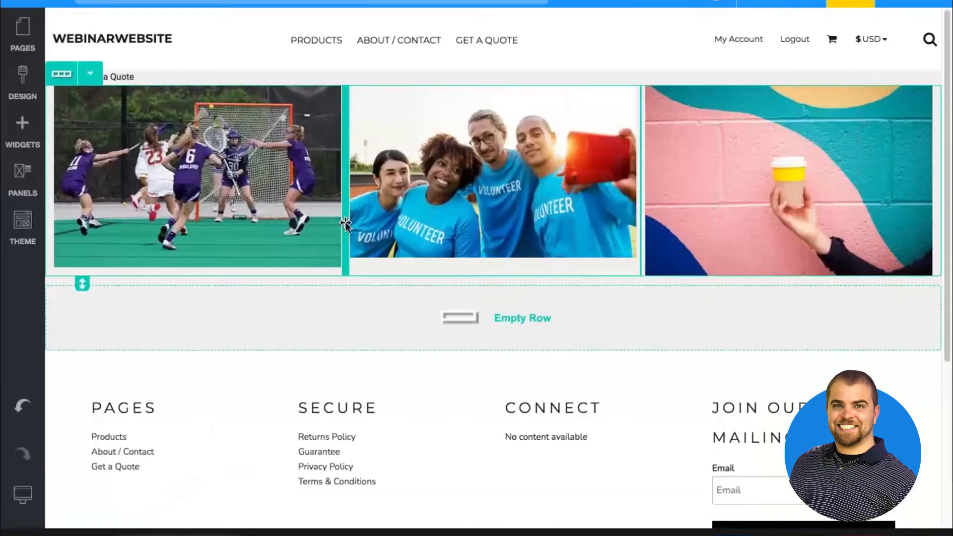
Set the three-image row's responsive behavior on tablets to Stacked
click(347, 223)
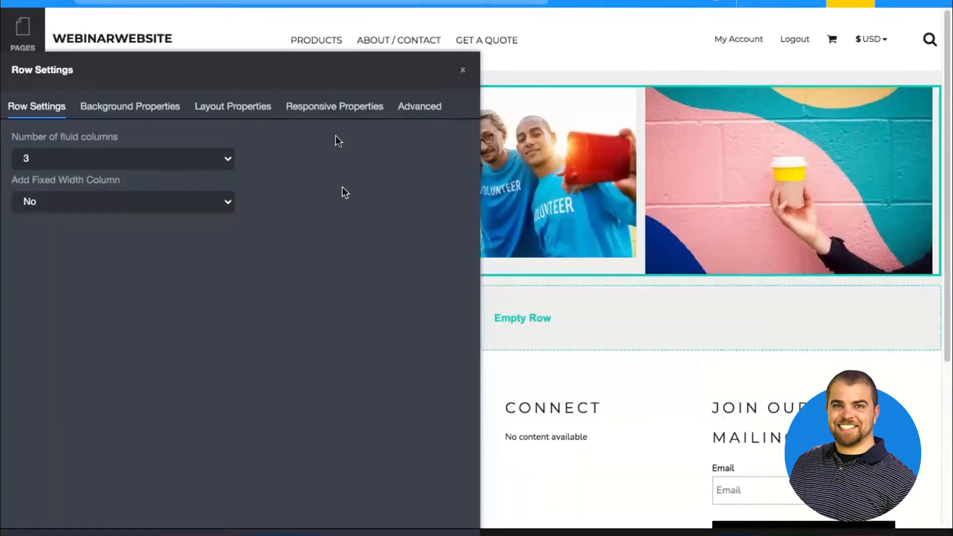
click(330, 105)
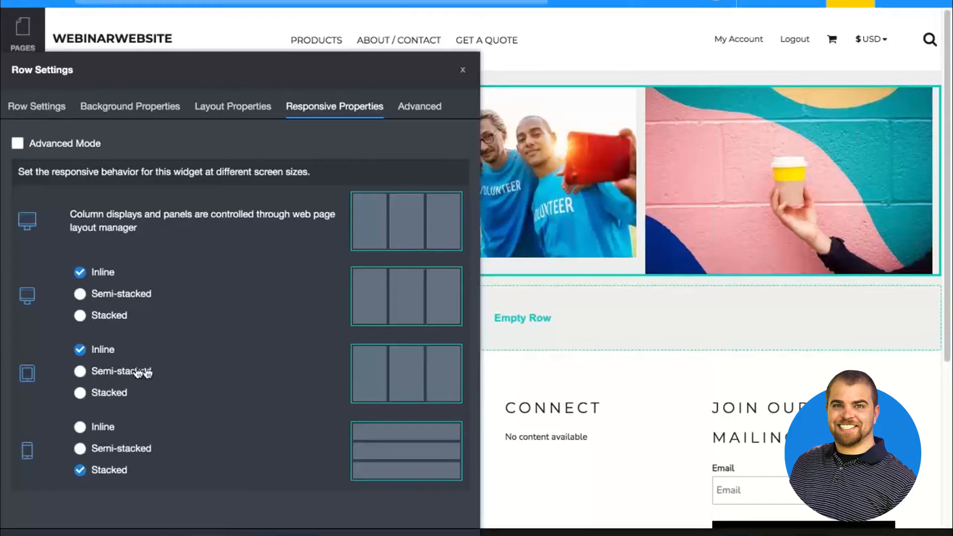
click(110, 393)
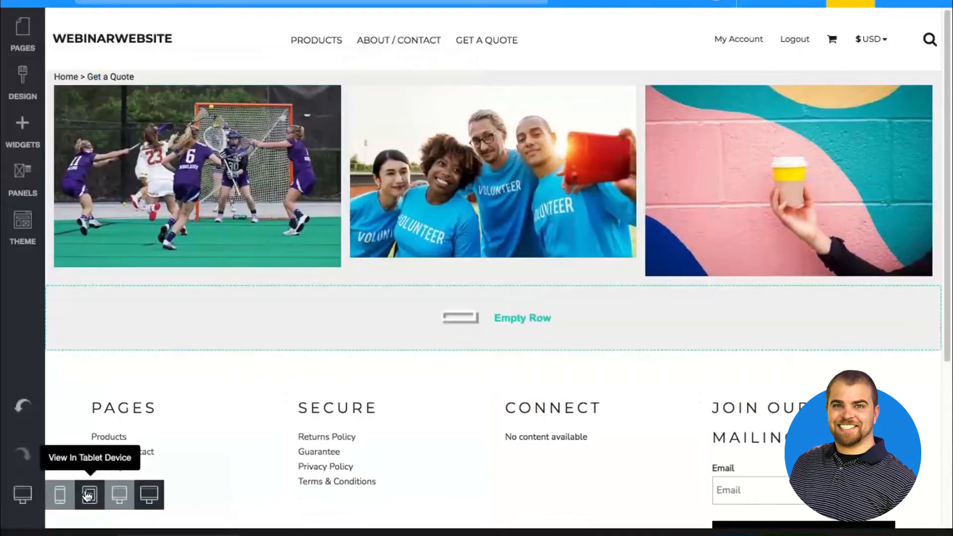
Preview the page in tablet view and check how the three images are arranged
click(89, 495)
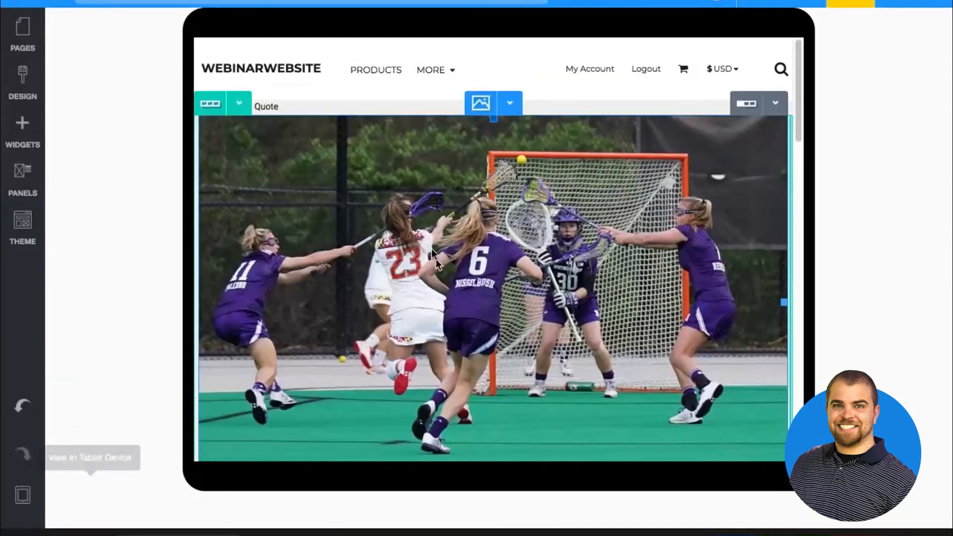
scroll(430, 249, down, 10)
scroll(430, 252, down, 5)
scroll(430, 251, up, 15)
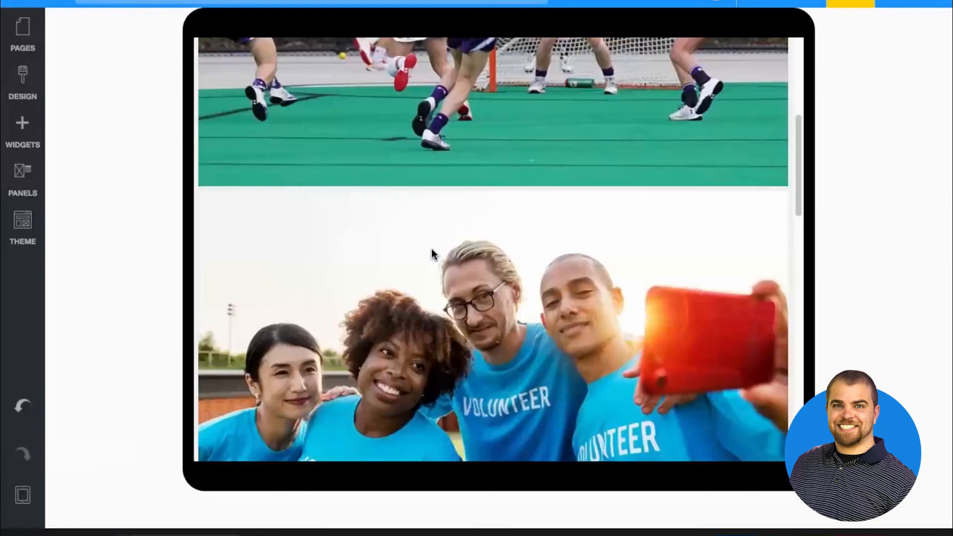
Set the three-image row's responsive behavior on tablets to Inline
click(240, 108)
click(244, 128)
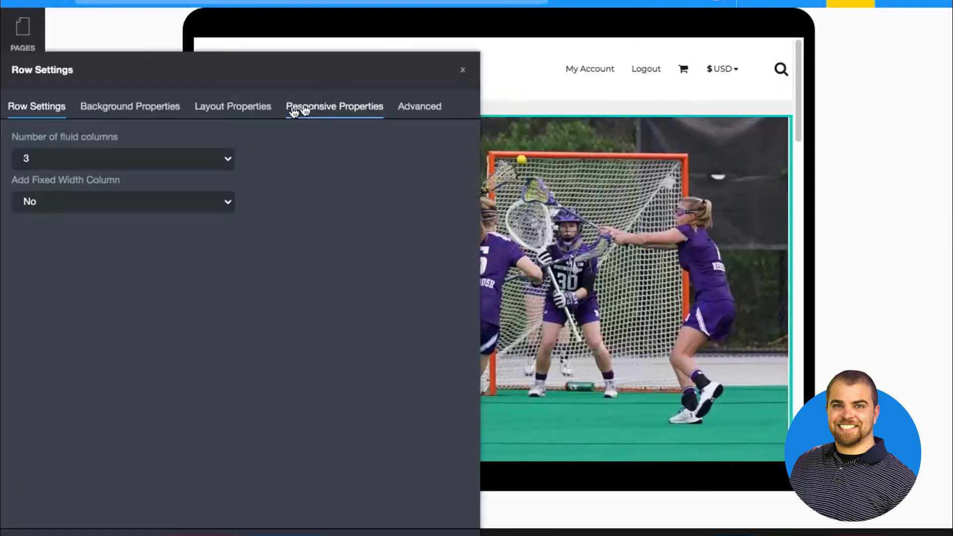
click(329, 110)
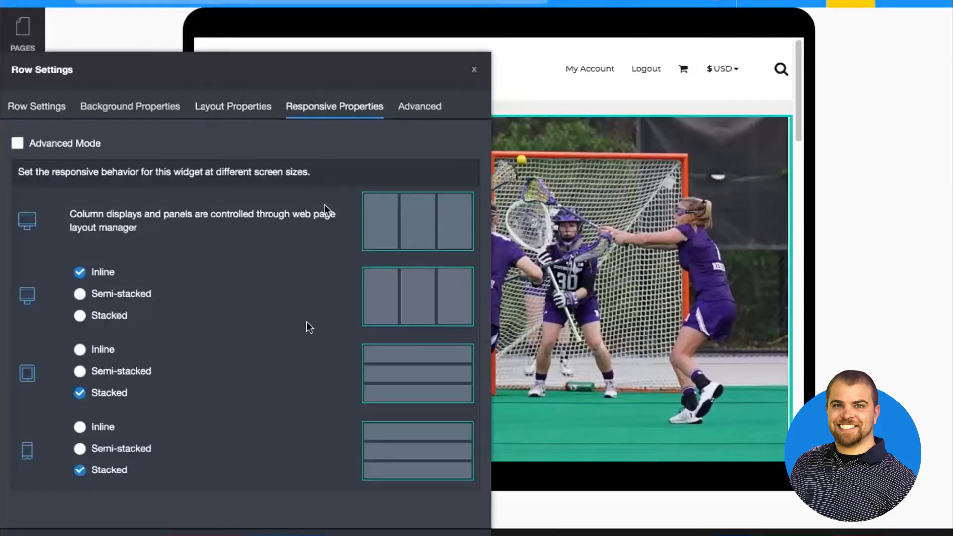
click(109, 364)
click(109, 358)
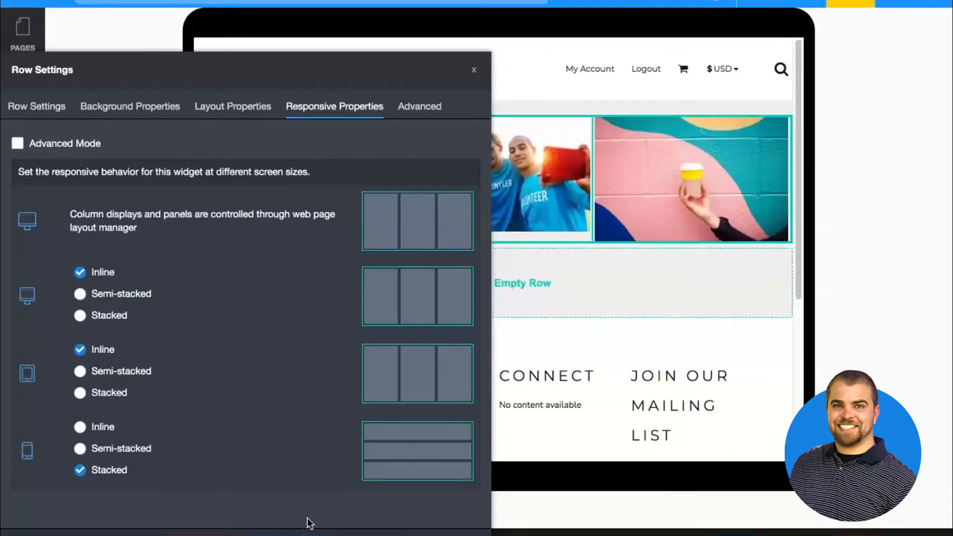
click(309, 534)
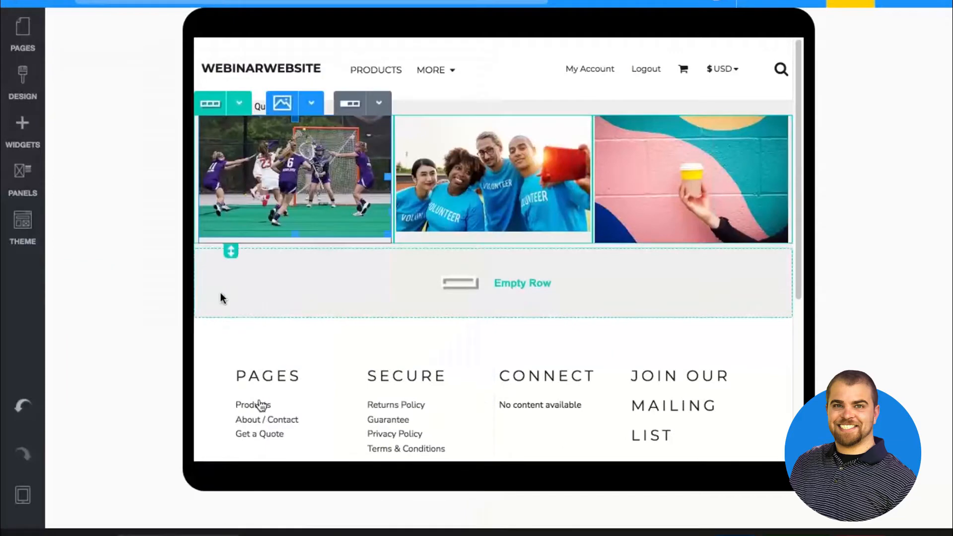
Switch to the wide monitor view and add a one-column row above the three-image row
click(20, 135)
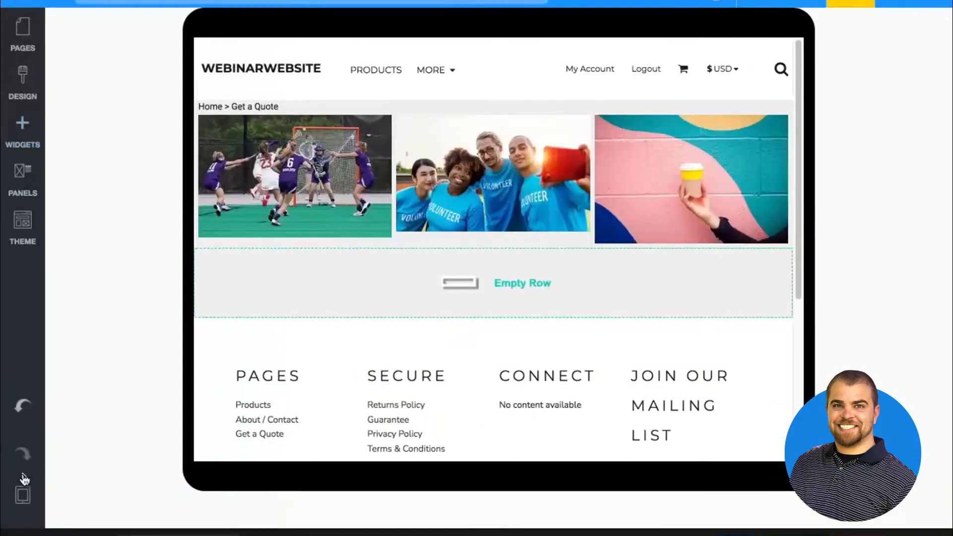
mouse_move(23, 494)
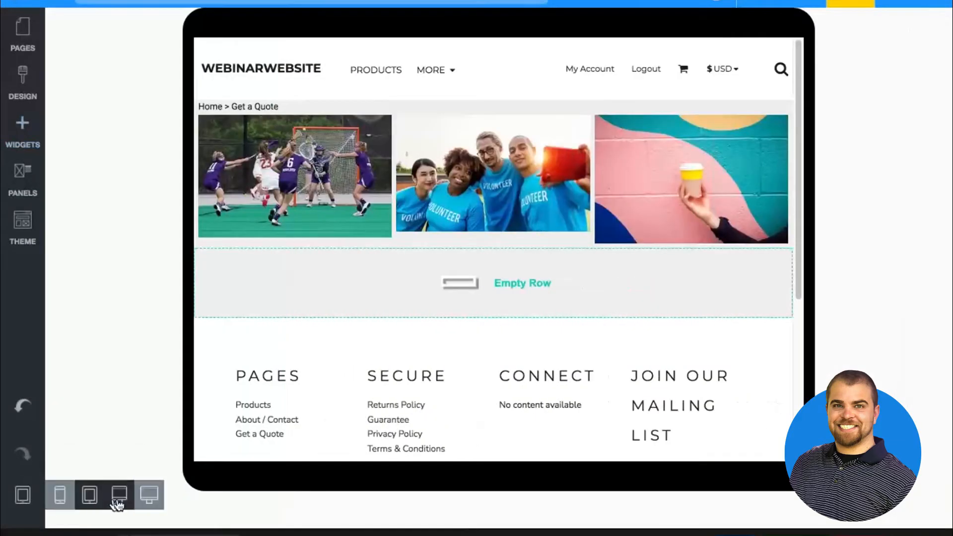
click(146, 493)
click(15, 149)
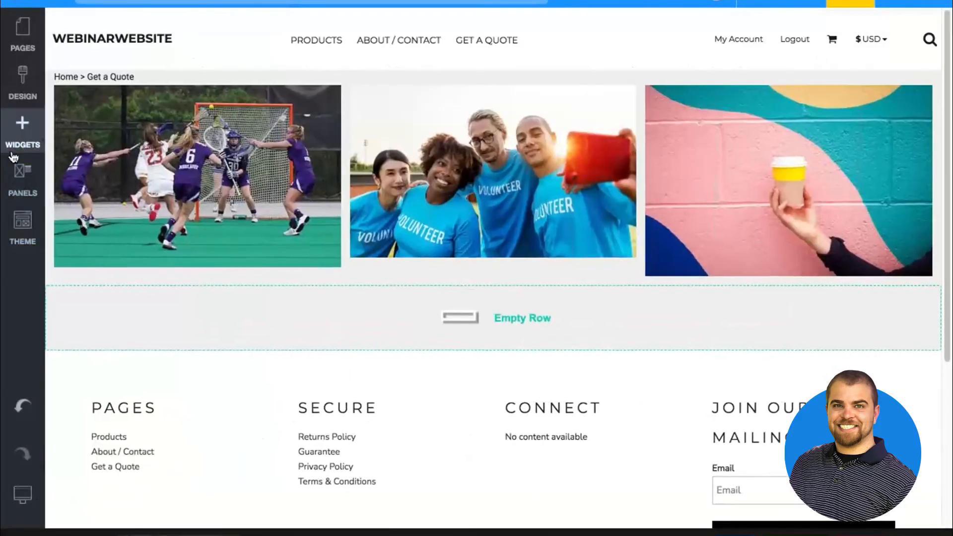
drag(144, 234, 208, 83)
Set the number of fluid columns in the new empty row above the images to 2
click(94, 81)
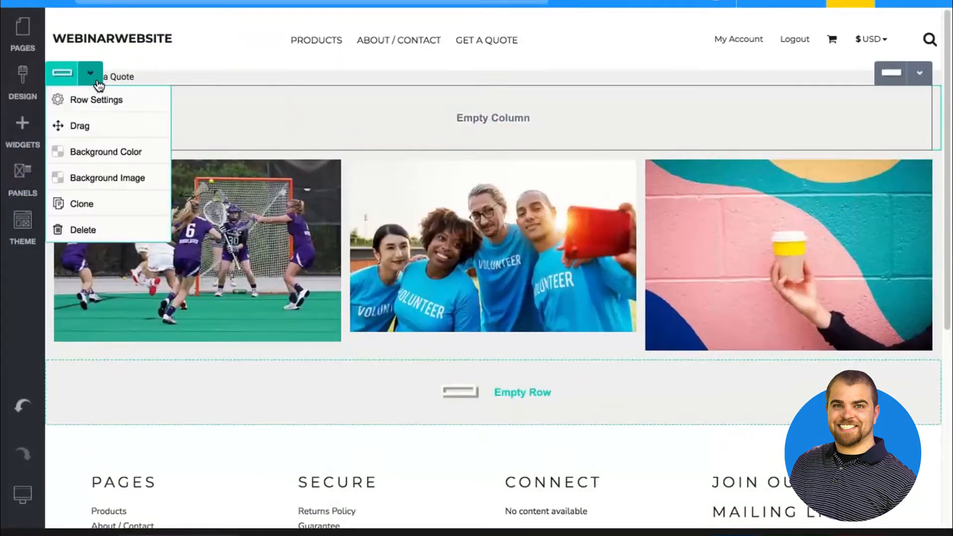
click(97, 99)
click(115, 163)
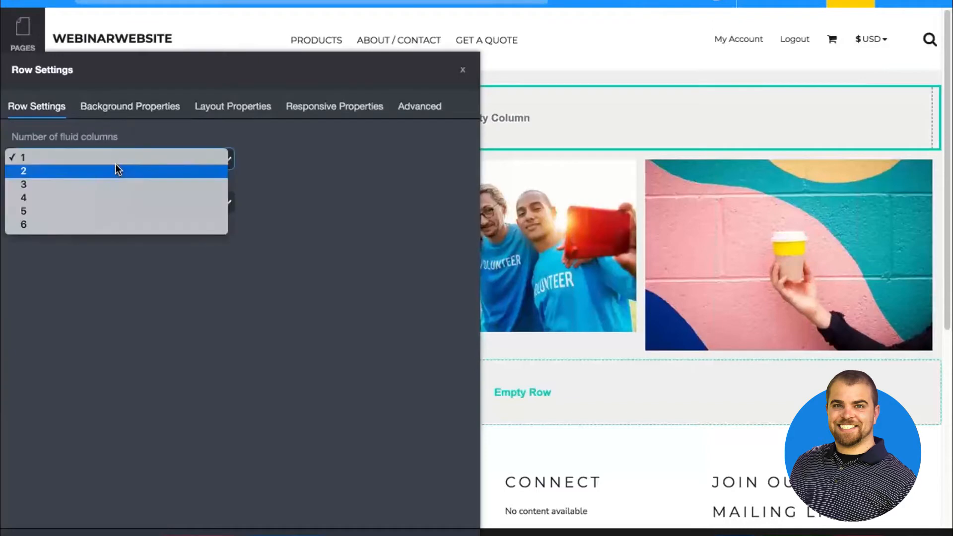
click(115, 164)
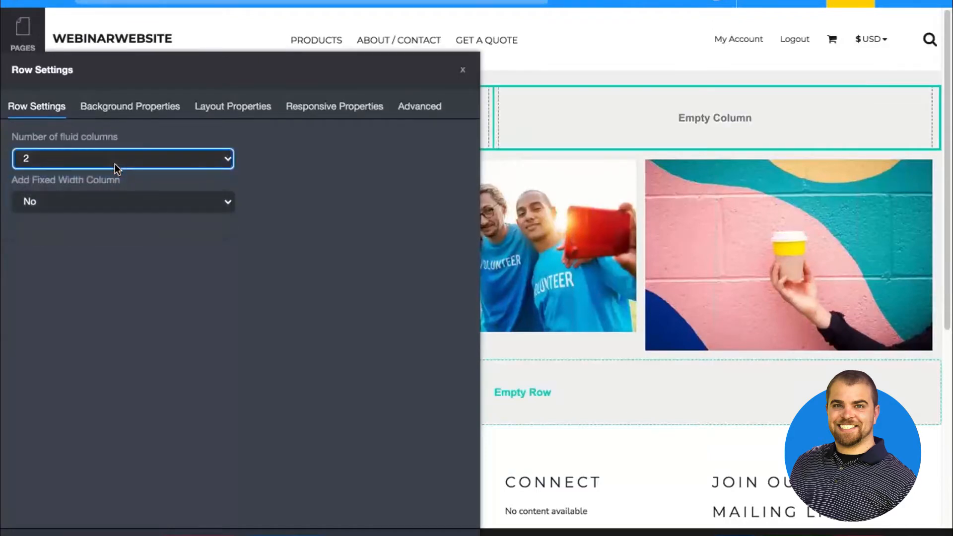
click(298, 534)
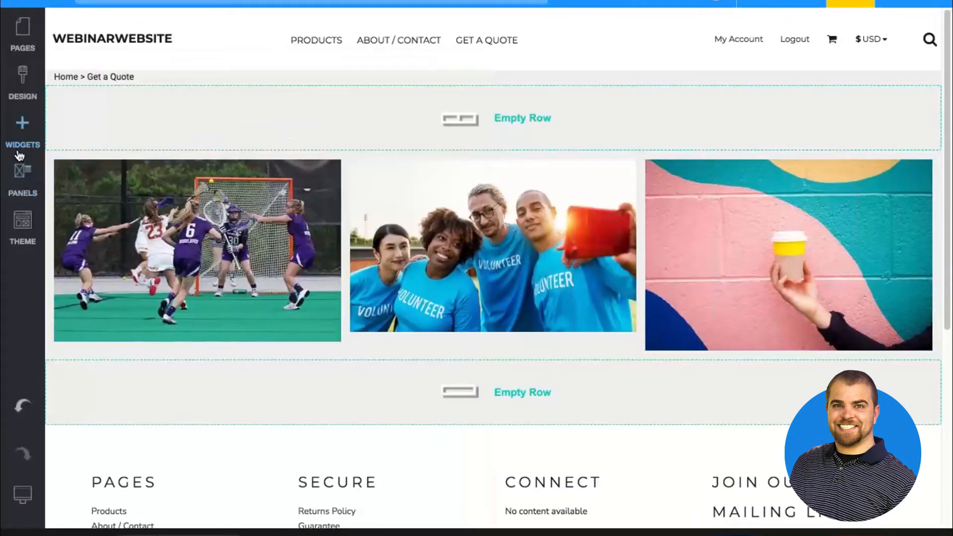
Delete the three-image row from the Get a Quote page
click(19, 153)
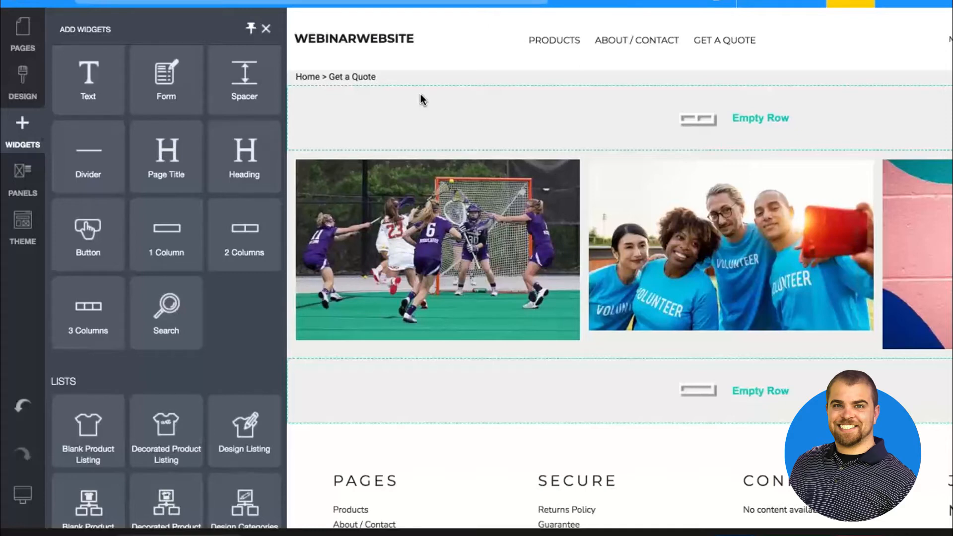
click(537, 178)
click(90, 147)
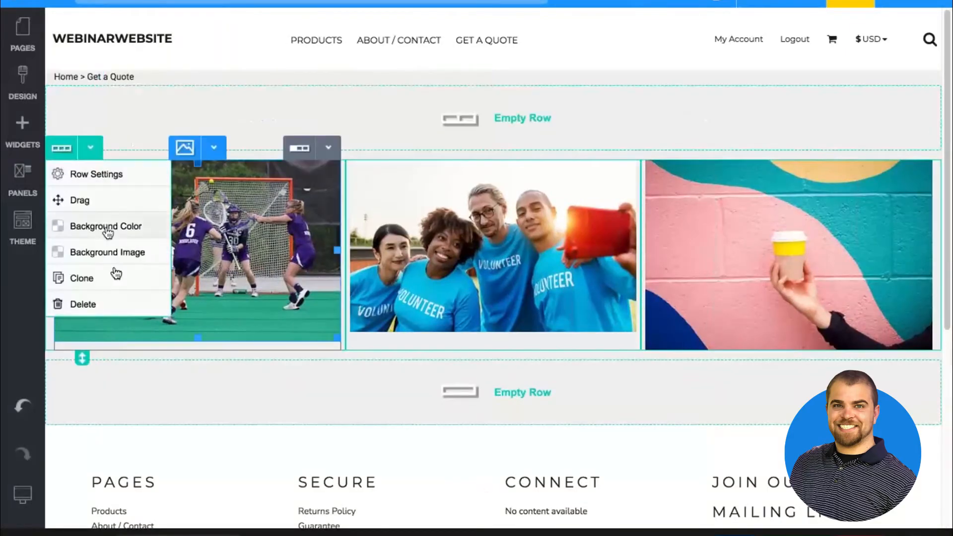
click(109, 302)
click(419, 310)
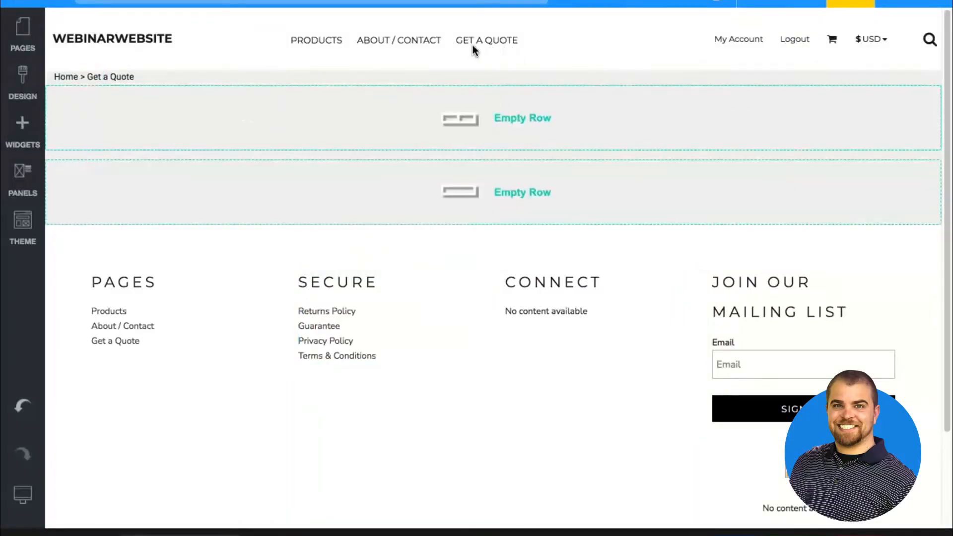
Add a heading widget to the first column of the empty two-column row
mouse_move(450, 133)
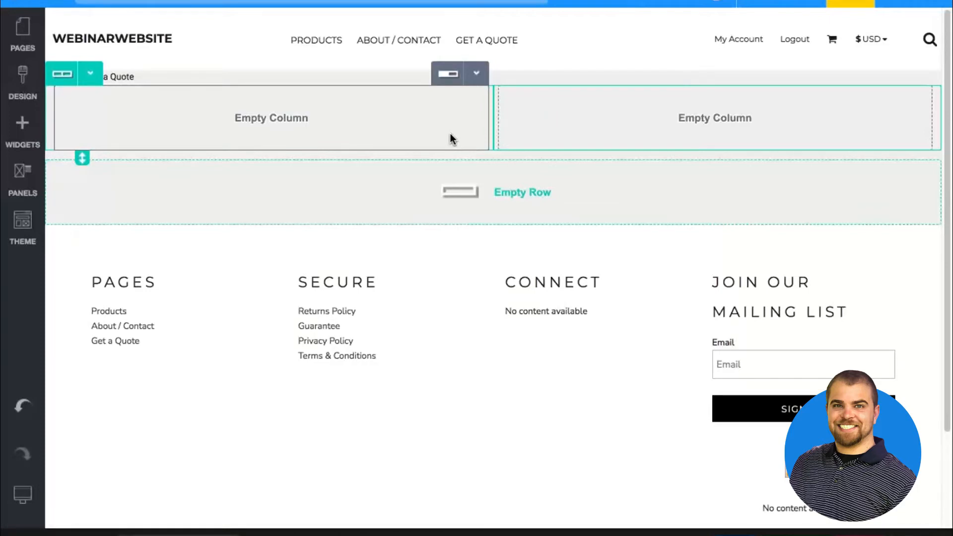
click(20, 132)
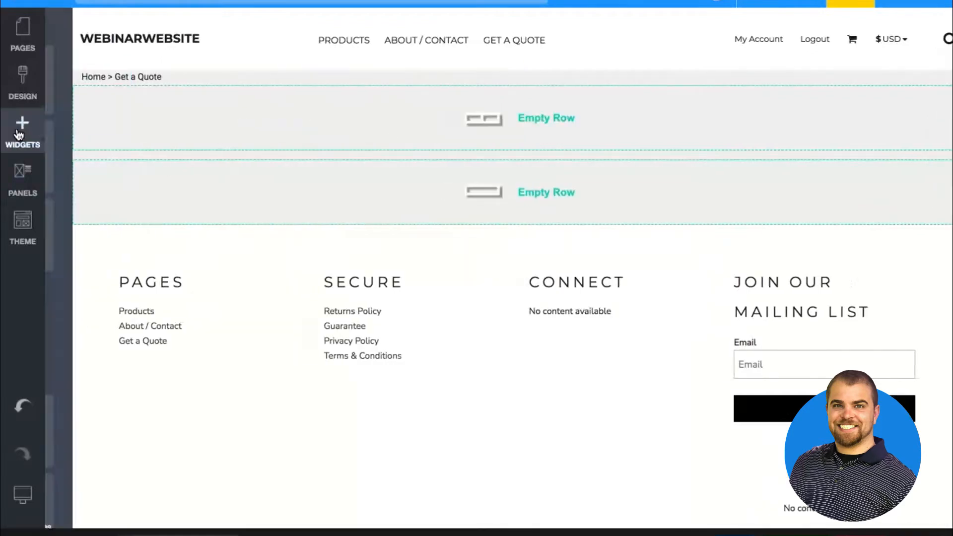
drag(276, 172, 318, 124)
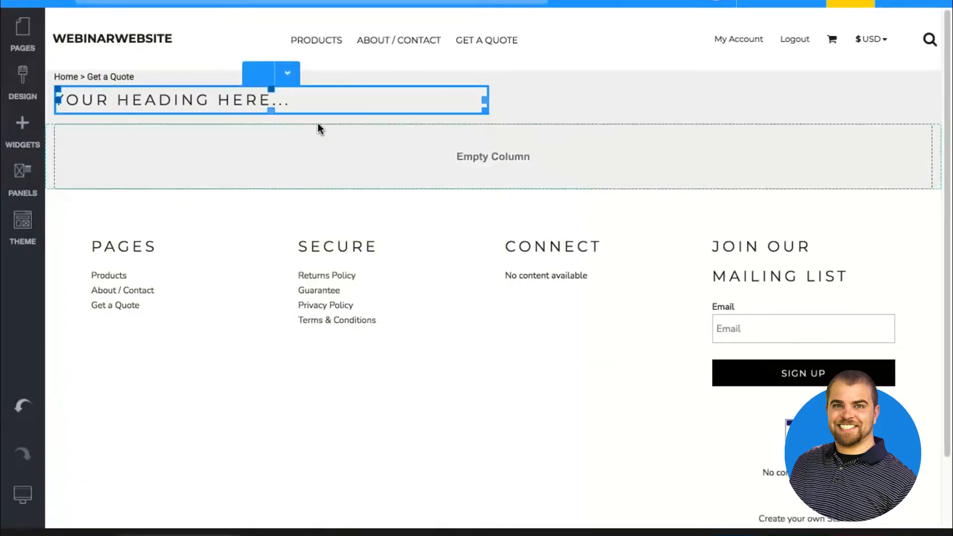
Set the new heading's alignment to Center in its layout properties
click(296, 101)
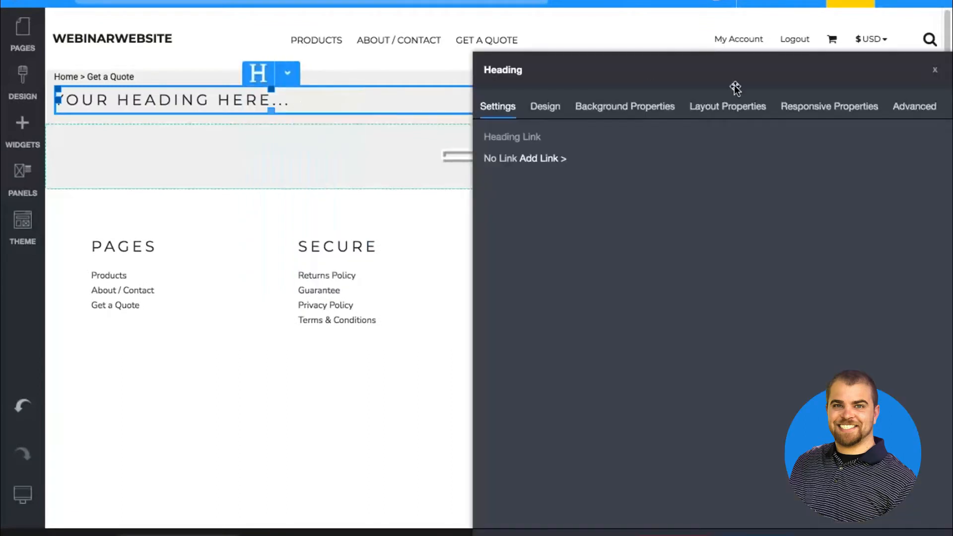
click(742, 105)
click(516, 193)
click(520, 239)
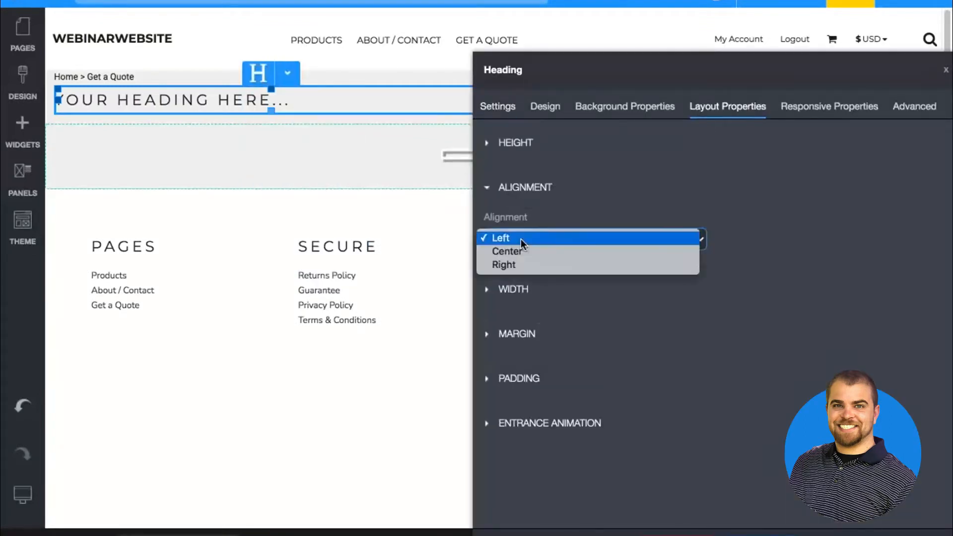
click(522, 251)
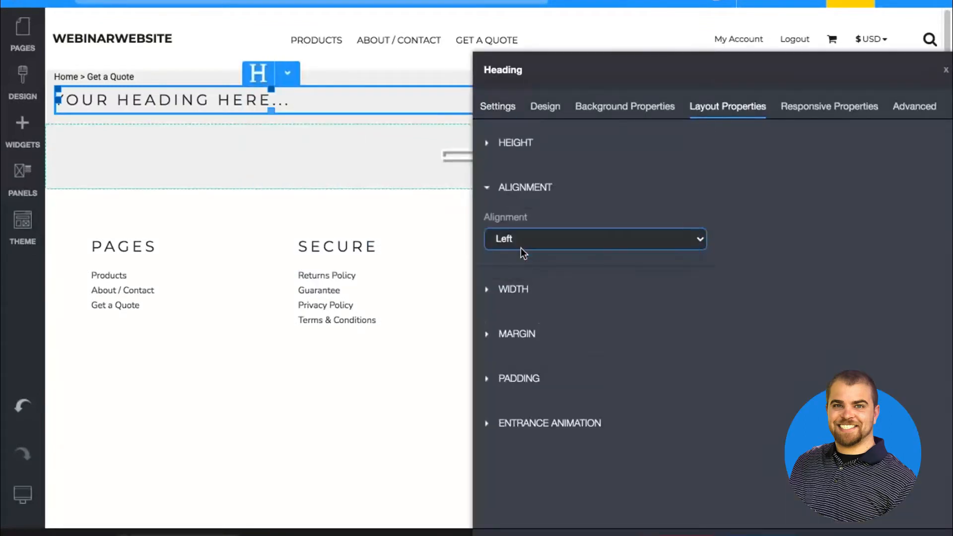
Apply the Heading 3 layout to the heading, set its size to 20 and increase its letter spacing
click(543, 104)
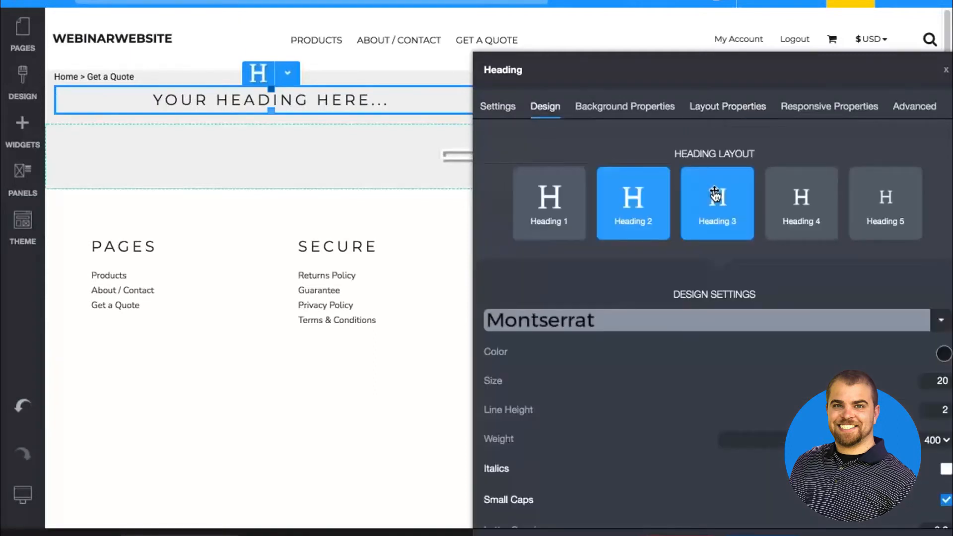
click(714, 196)
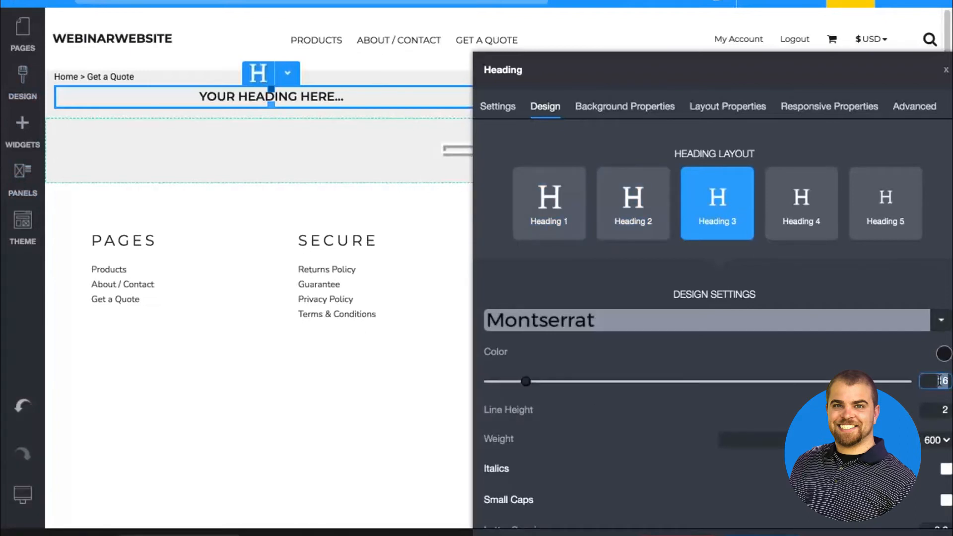
text(20)
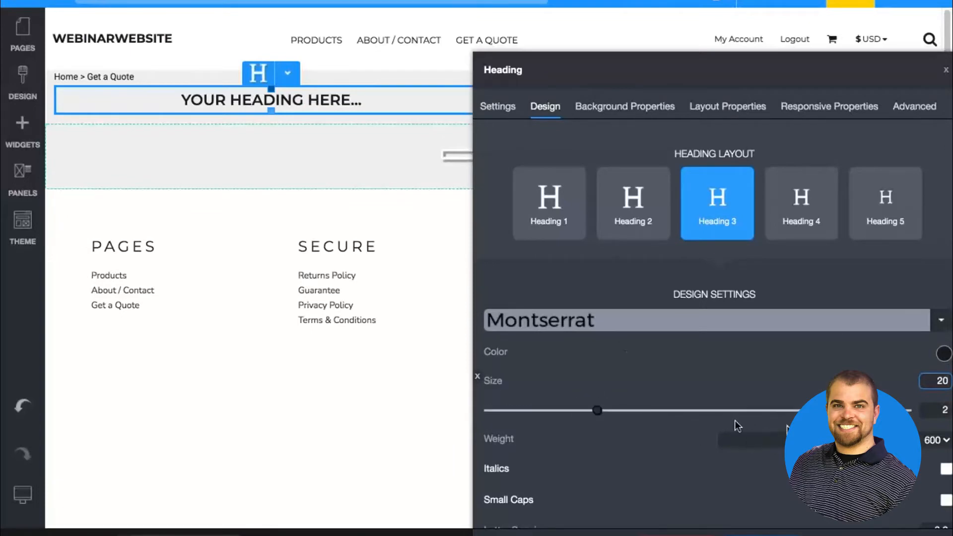
scroll(931, 411, down, 3)
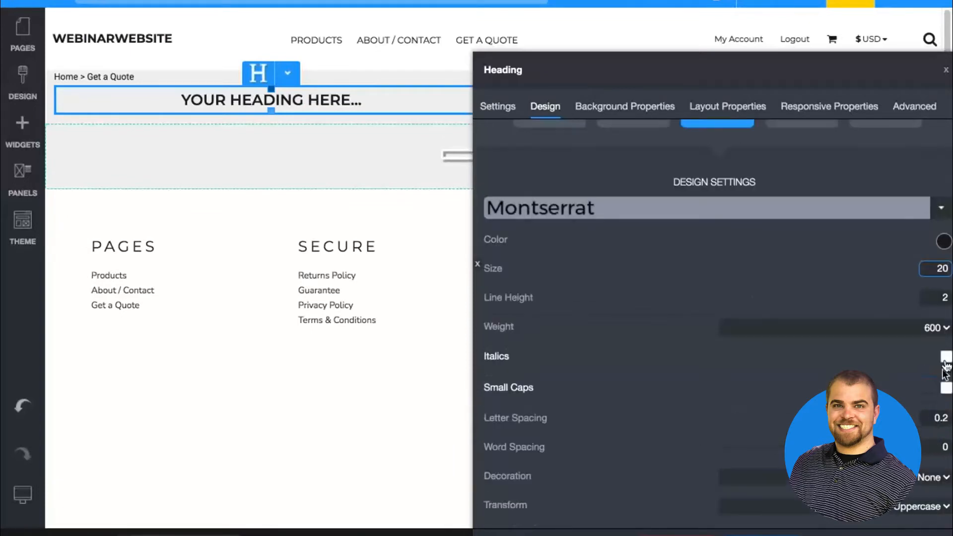
drag(694, 422, 672, 420)
click(390, 267)
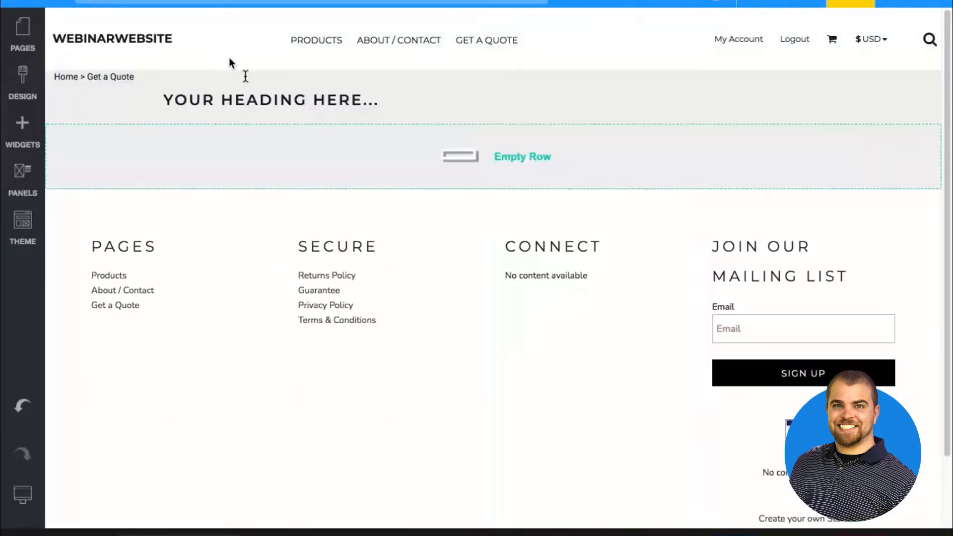
Replace the placeholder heading text with "TELL US WHAT YOU ARE LOOKING FOR"
triple_click(257, 105)
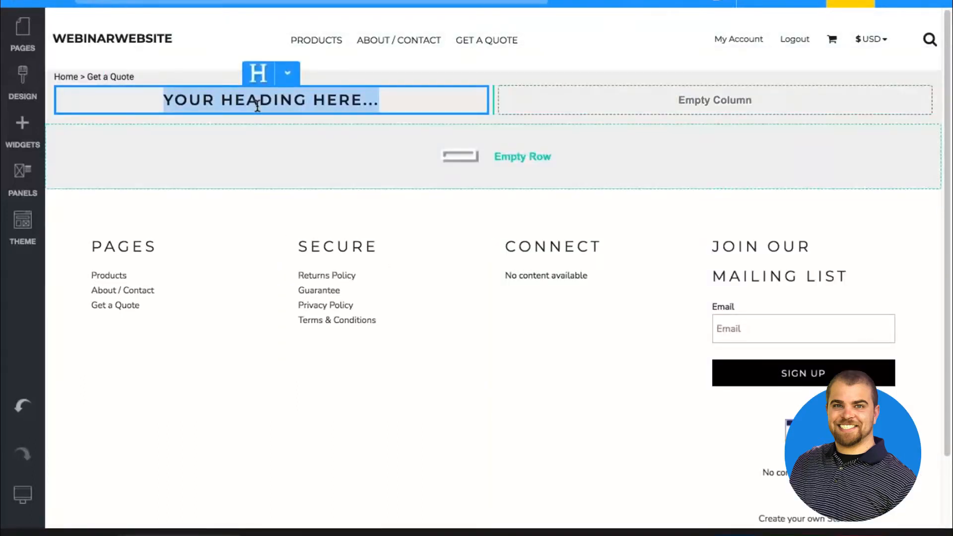
text(TELL US )
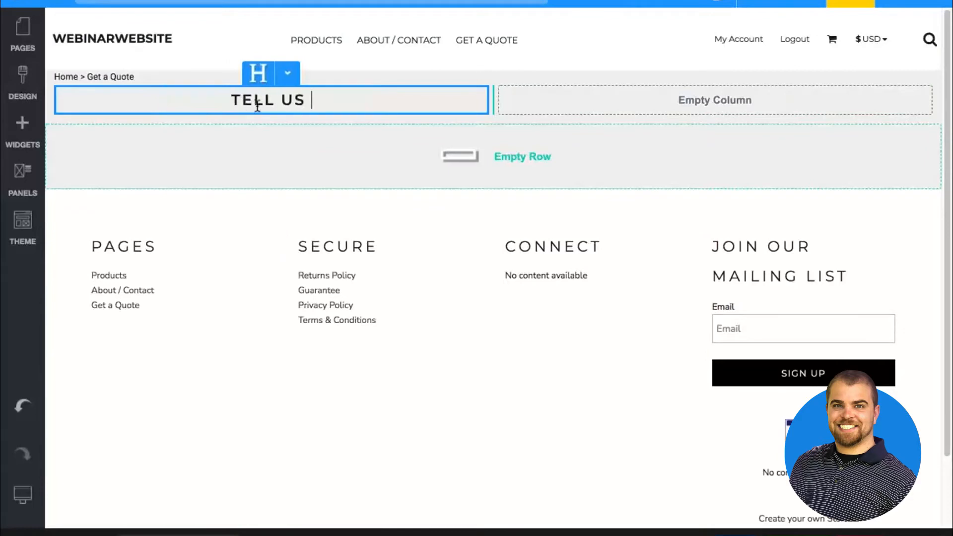
text(WHAT YOU ARE LOO)
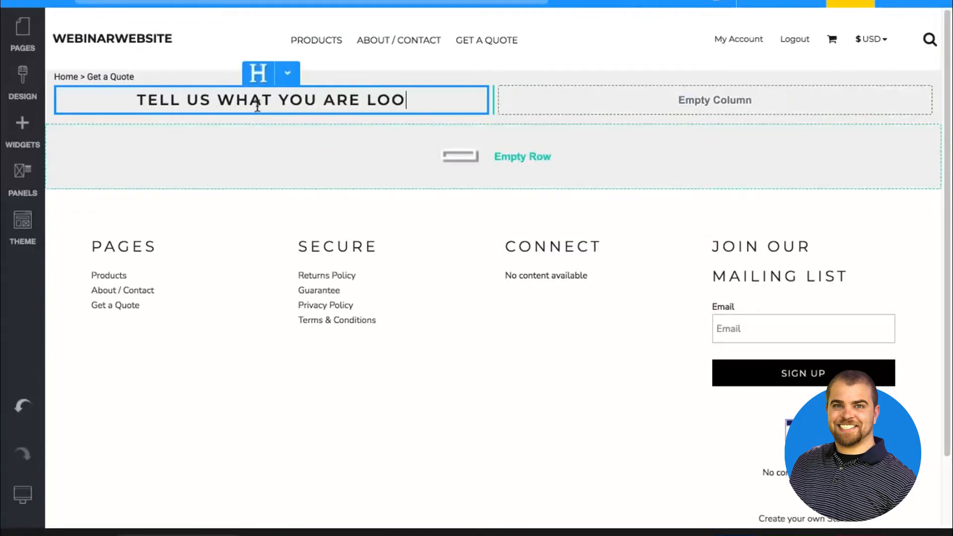
text(KING FOR)
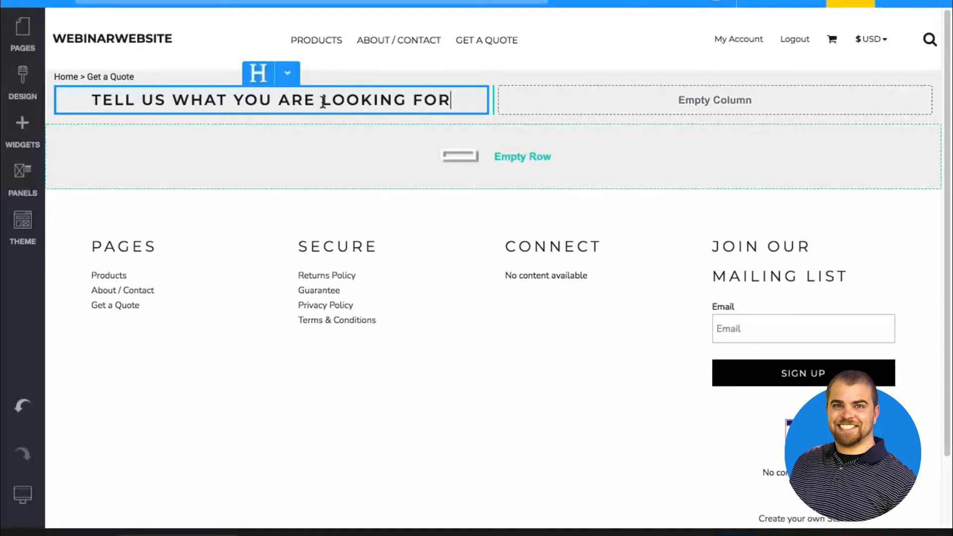
Add a button widget below the heading in the first column
click(83, 136)
click(30, 138)
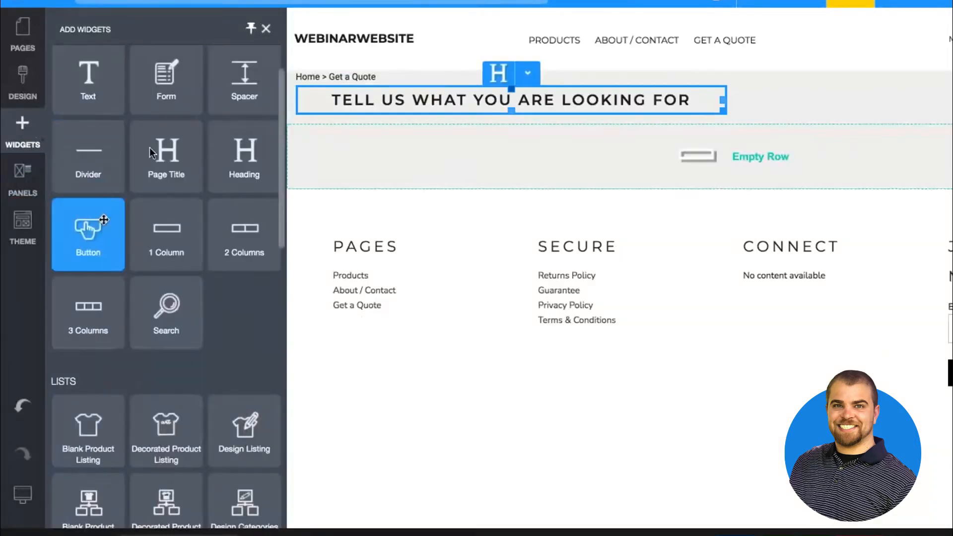
mouse_move(86, 226)
mouse_down()
mouse_move(218, 160)
mouse_move(220, 109)
mouse_up()
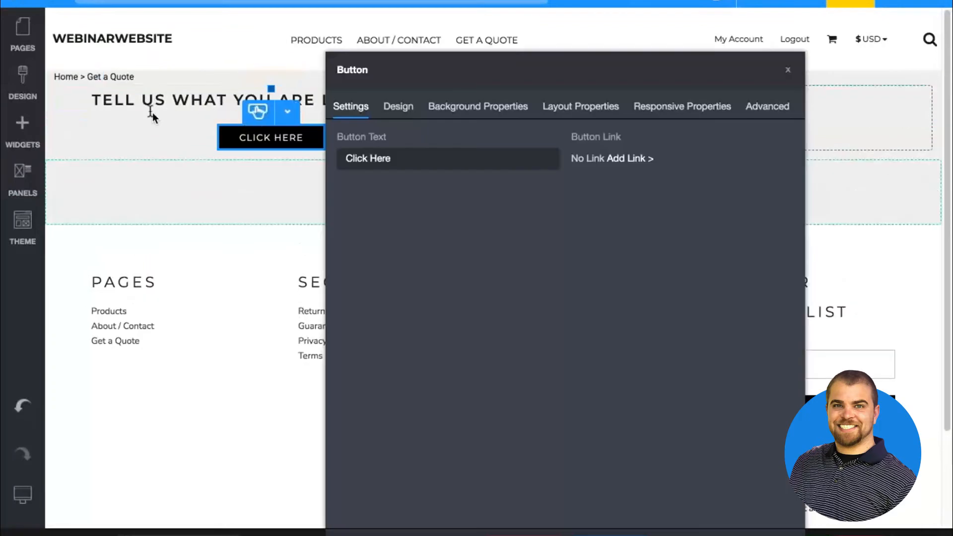
Set the button text to "Fill Out Our Request a Quote Form"
triple_click(417, 158)
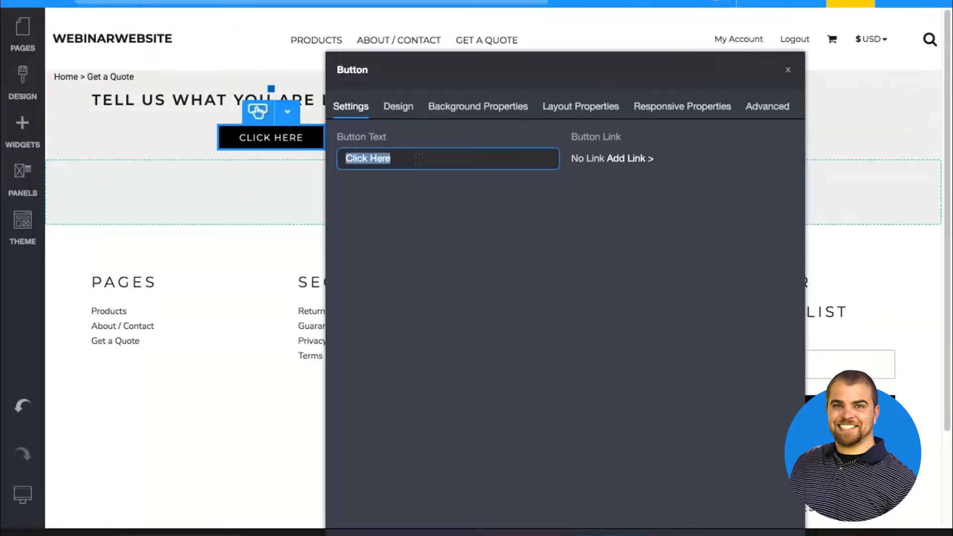
text(Fill)
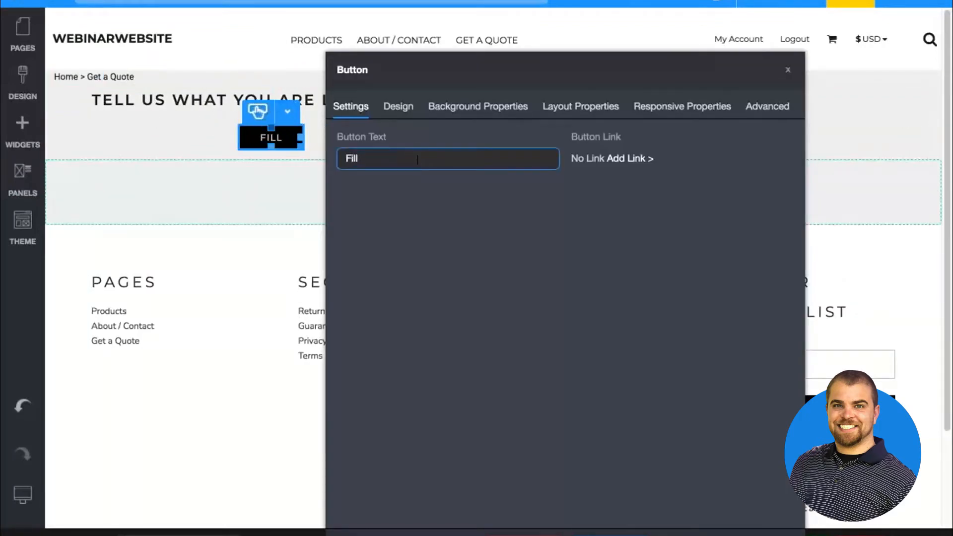
text( Out Our Requ)
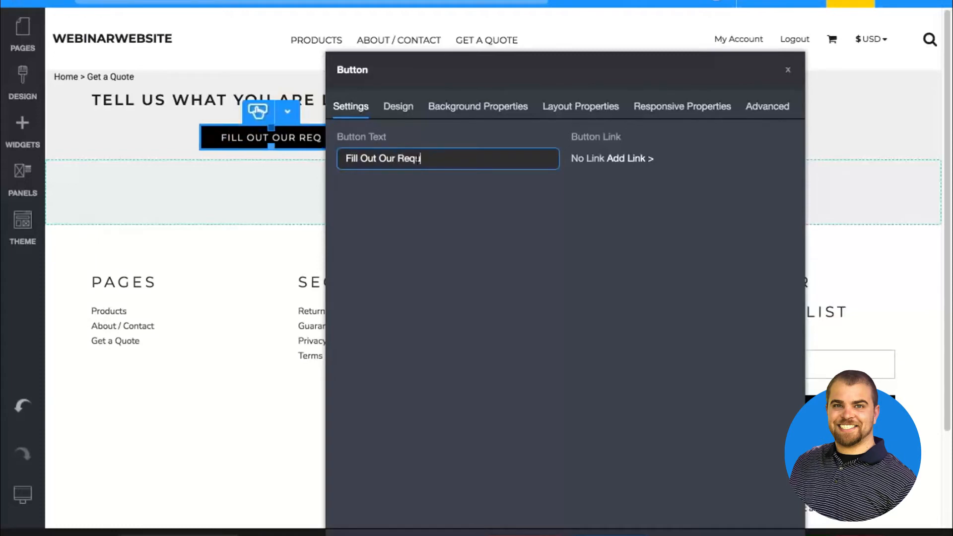
text(est a Quote Form)
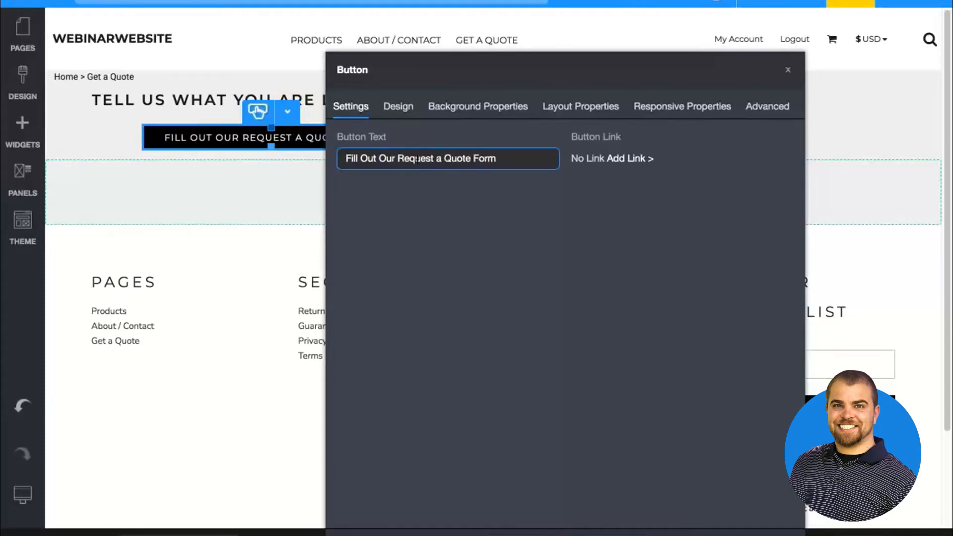
Link the quote button to the existing Request a Quote page
click(630, 158)
click(622, 133)
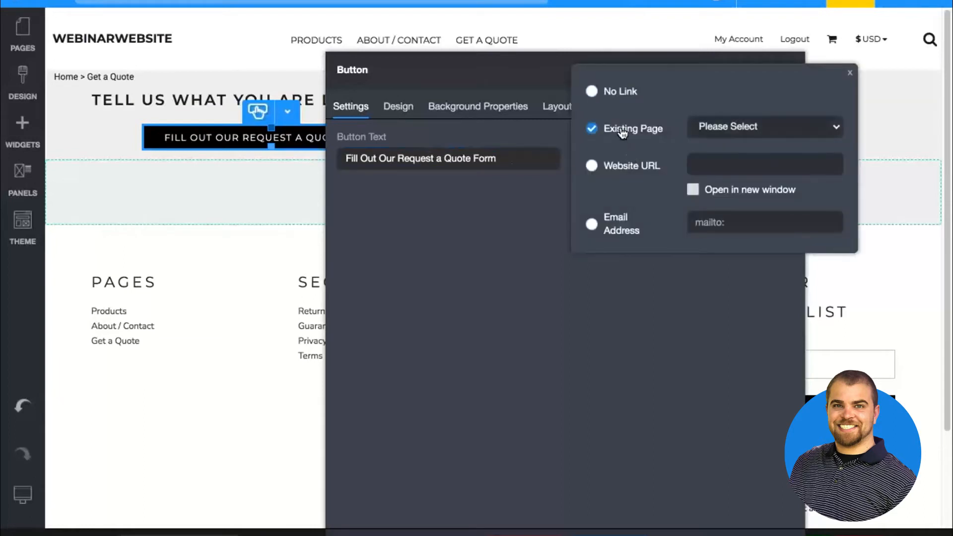
click(731, 128)
click(748, 188)
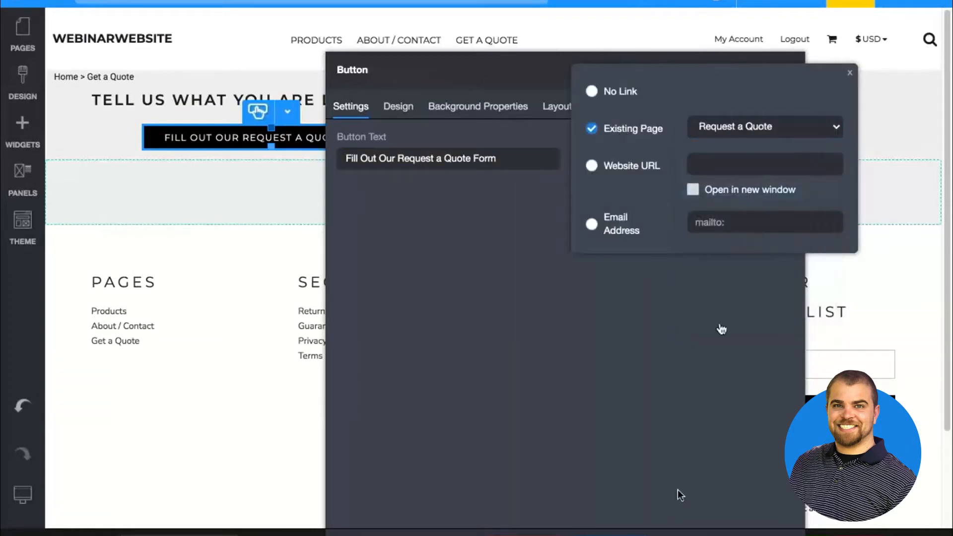
click(611, 535)
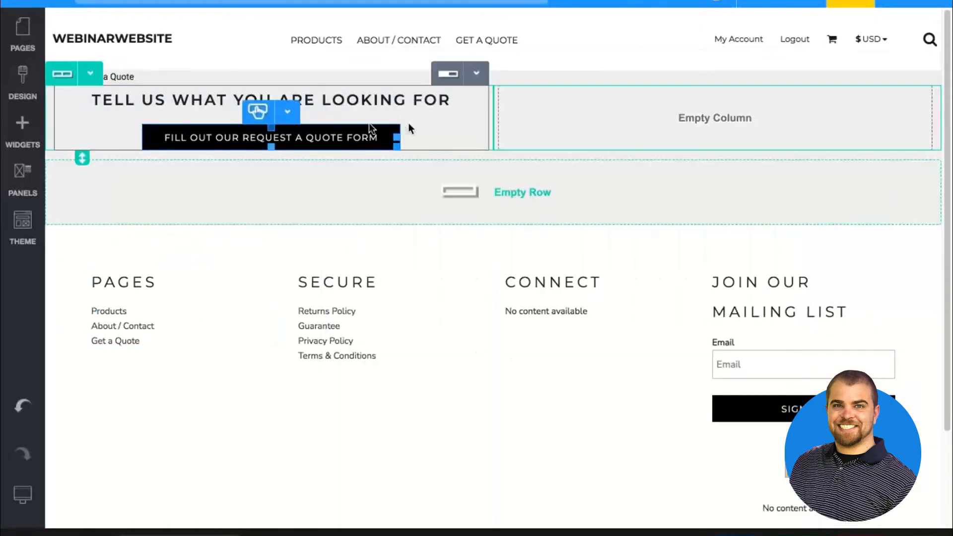
Clone the quote button below itself and remove the duplicate
click(287, 111)
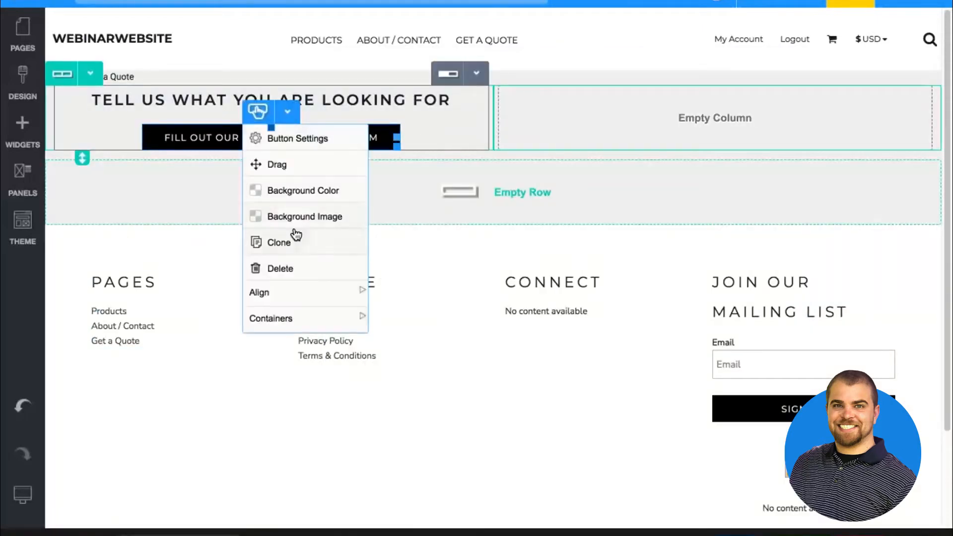
click(290, 242)
click(287, 147)
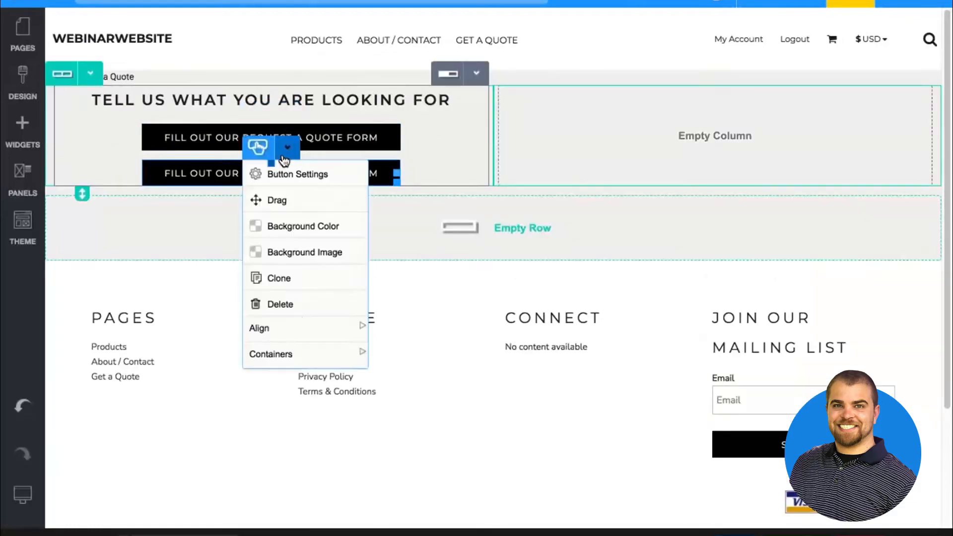
click(281, 304)
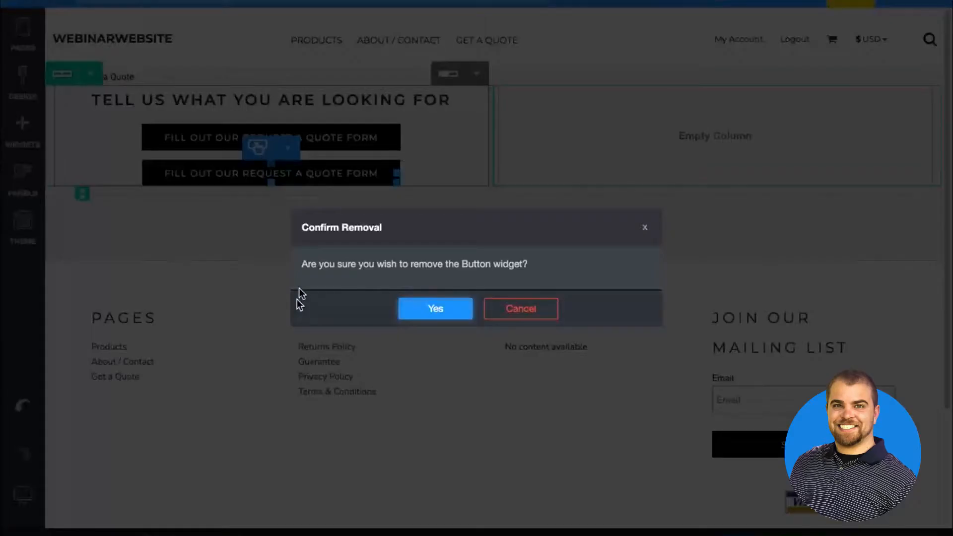
click(447, 308)
Clone the whole two-column row with the heading and button, and delete the duplicate row
click(87, 74)
click(87, 204)
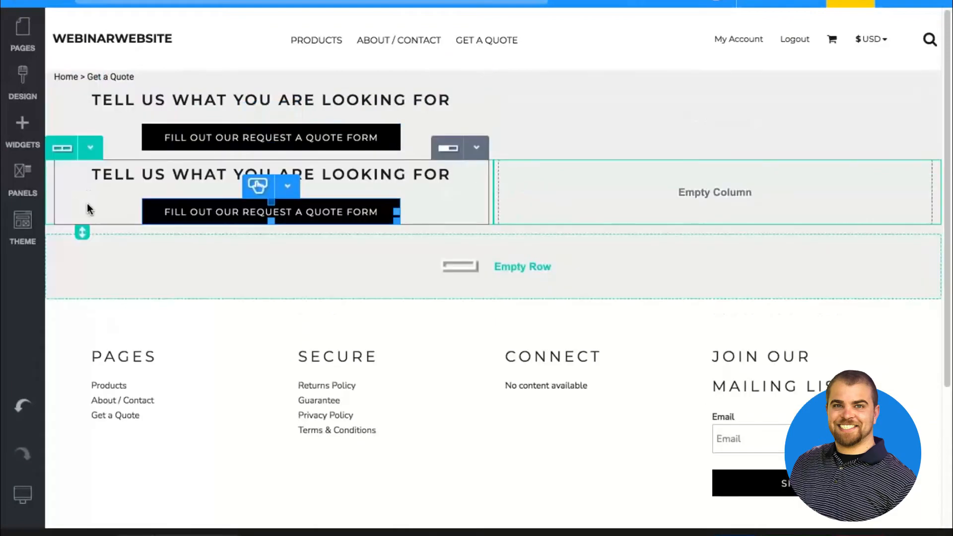
click(98, 149)
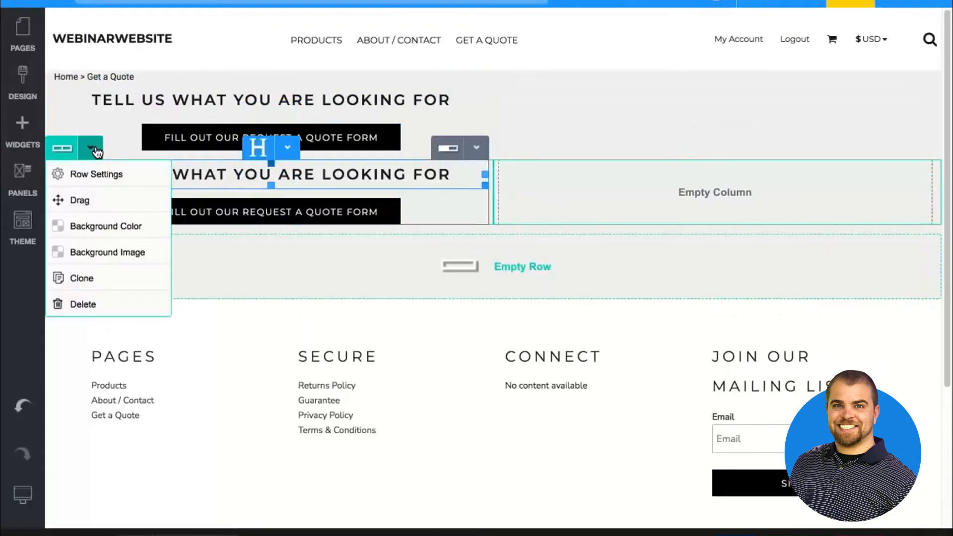
click(99, 308)
click(436, 307)
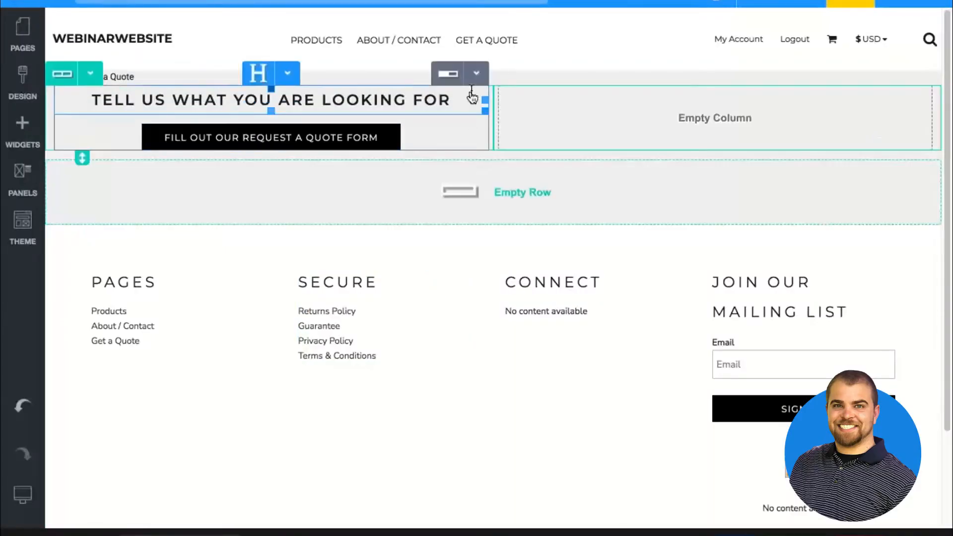
Move the empty row into the first column above the heading and view its row settings
click(475, 74)
click(465, 149)
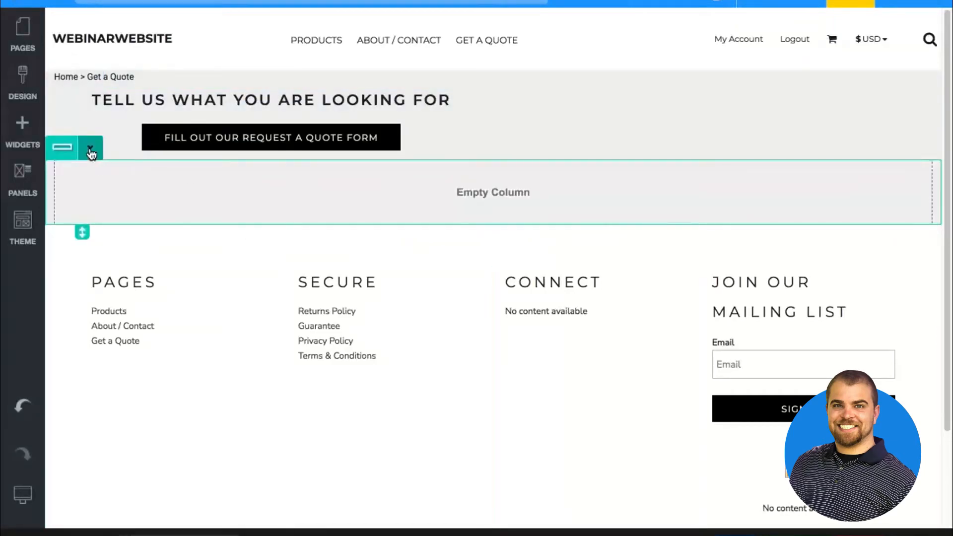
click(90, 148)
mouse_move(93, 198)
mouse_down()
mouse_move(171, 112)
mouse_move(170, 96)
mouse_up()
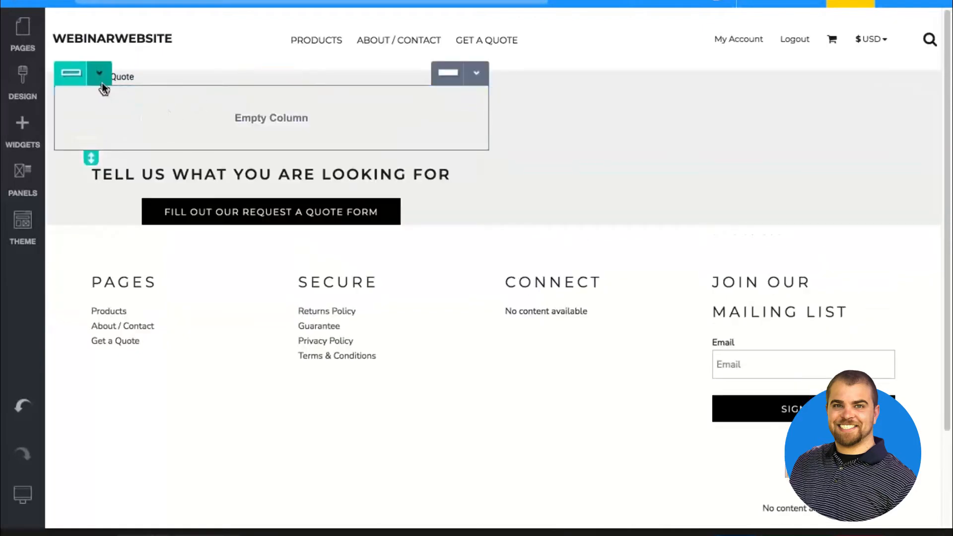
click(102, 82)
click(102, 97)
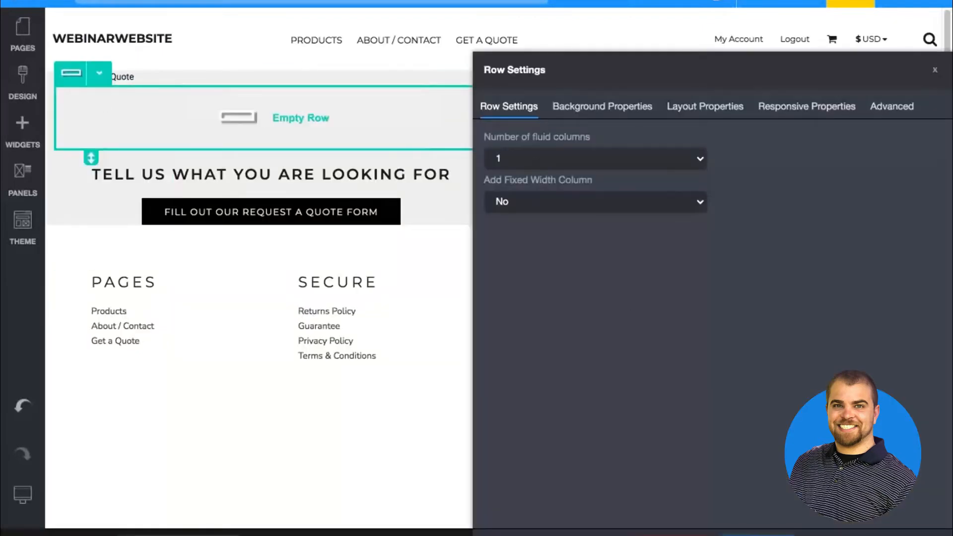
click(421, 145)
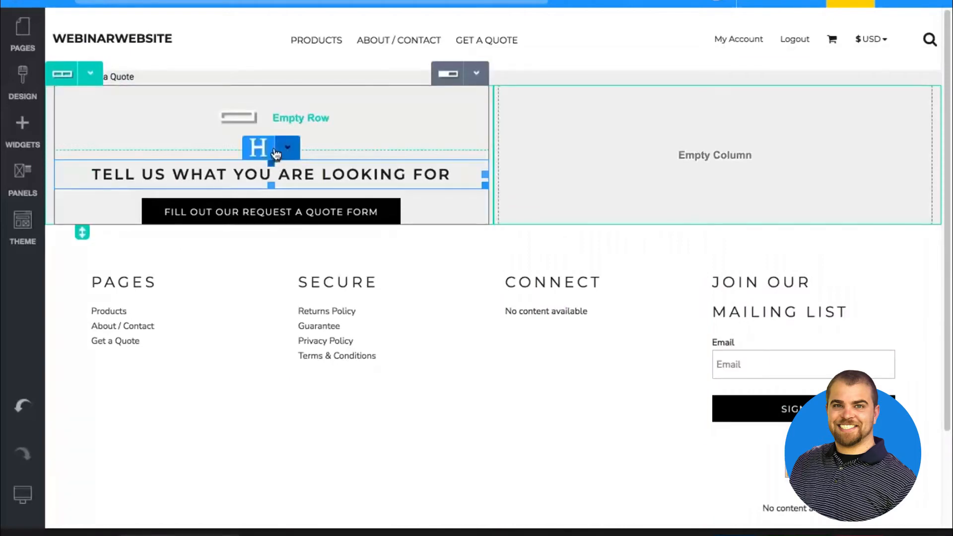
Move the heading and the quote button into the nested row, and slightly increase the gap between them
click(288, 148)
drag(276, 198, 263, 107)
click(282, 113)
click(287, 162)
drag(287, 162, 263, 99)
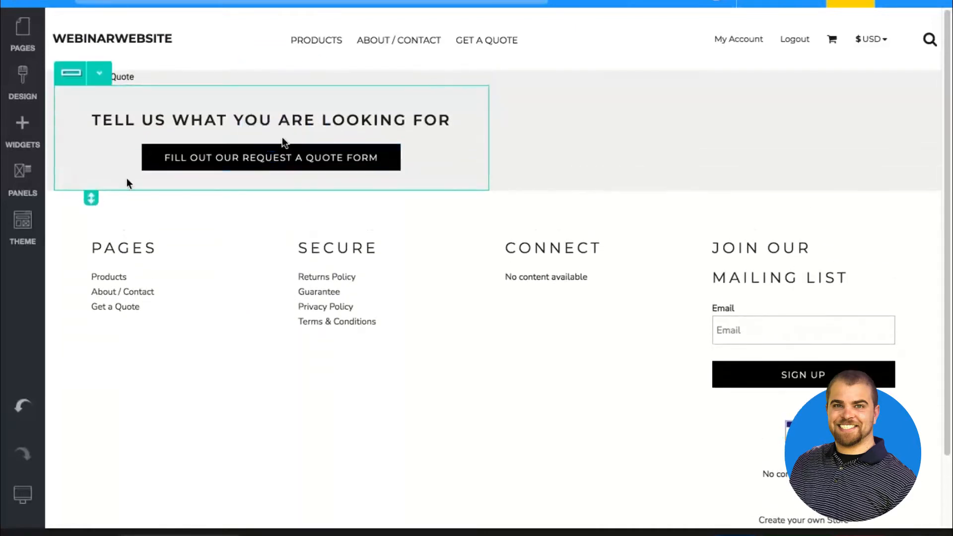
drag(271, 148, 271, 150)
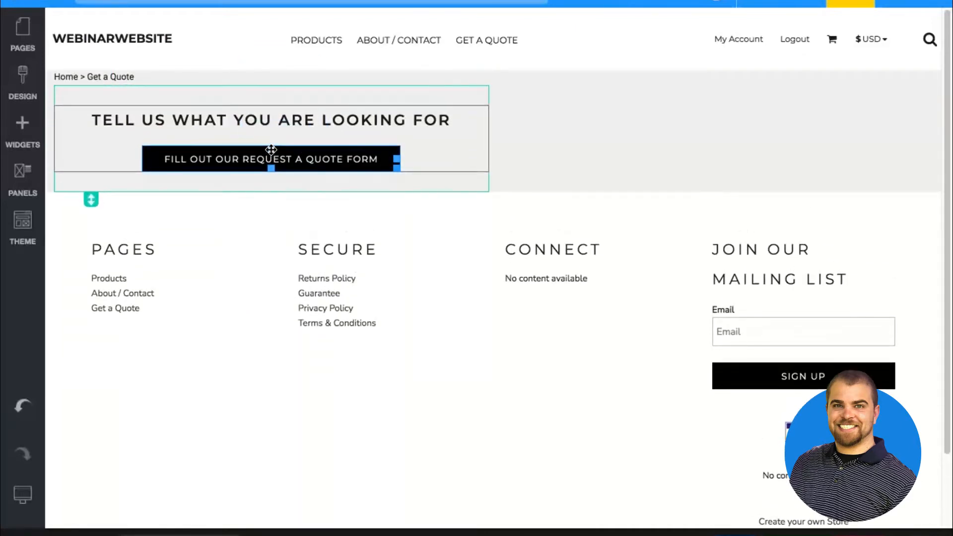
Link the "TELL US WHAT YOU ARE LOOKING FOR" heading to the existing Request a Quote page
click(99, 73)
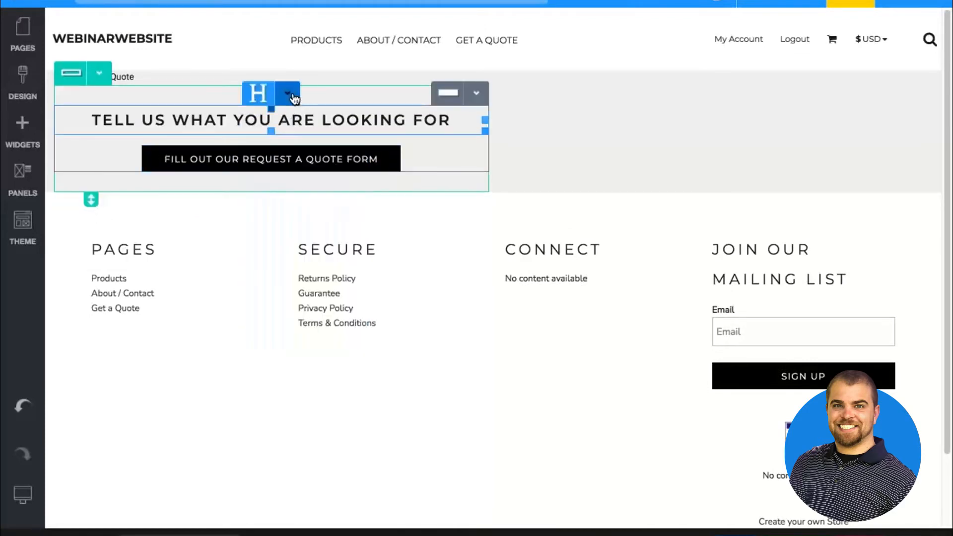
click(293, 97)
click(293, 120)
click(542, 157)
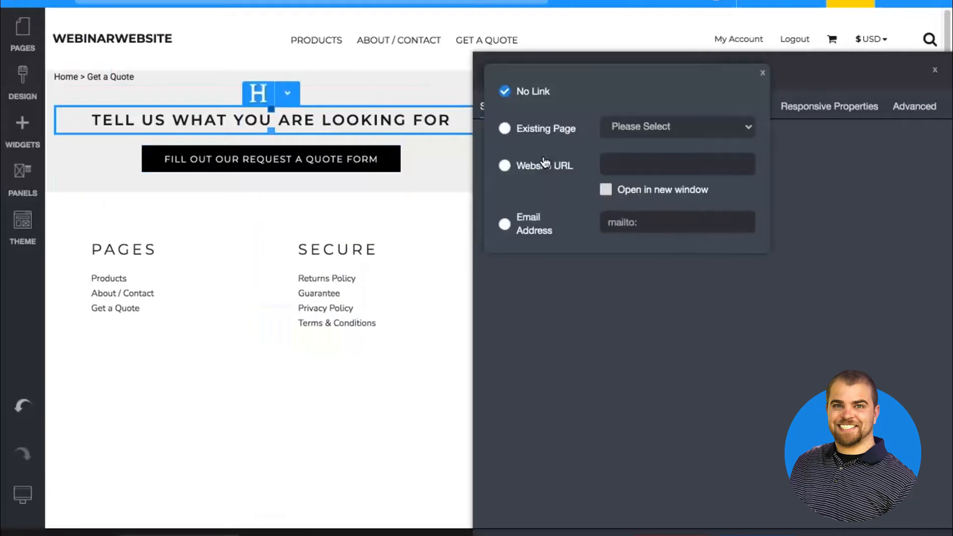
click(549, 132)
click(663, 130)
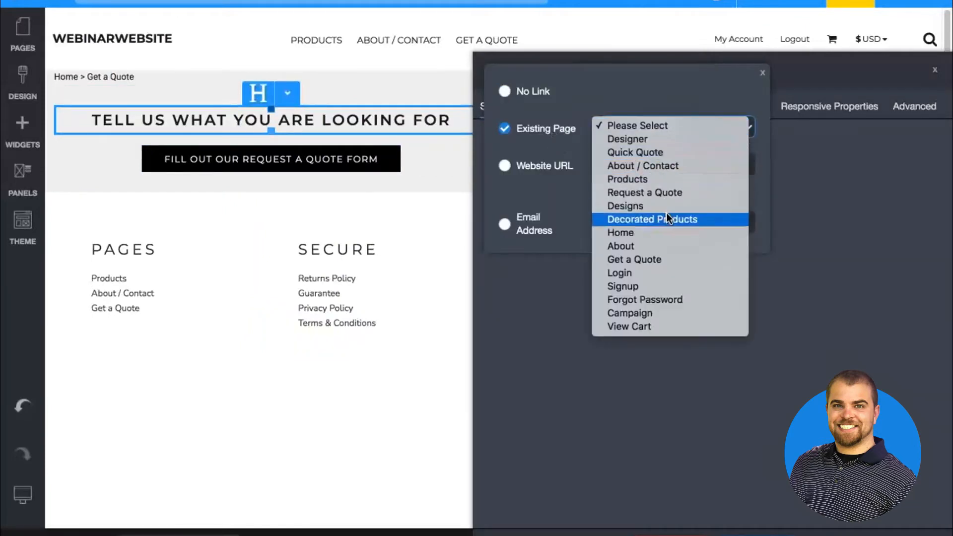
click(665, 193)
click(395, 207)
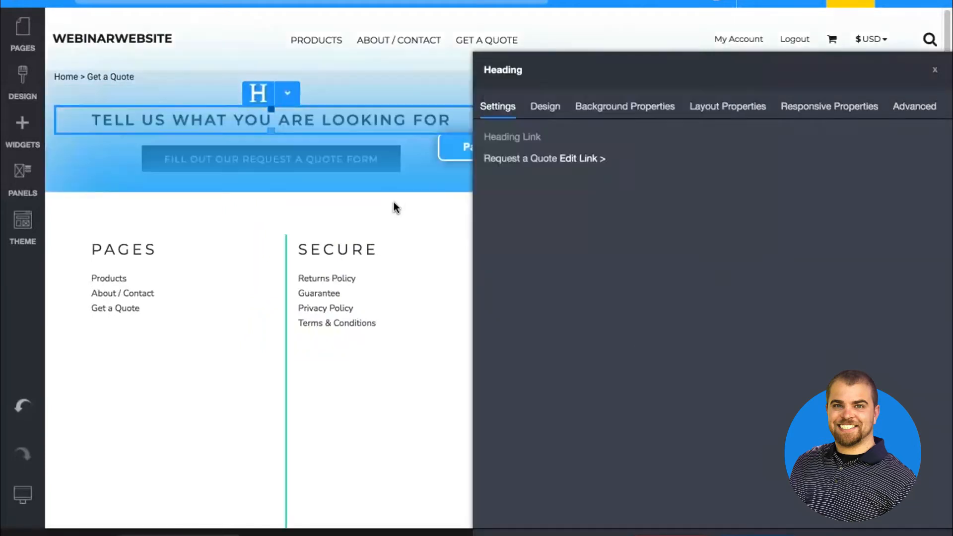
Set the quote button's hover background color to the red among the colors in use
click(353, 150)
click(352, 150)
click(471, 108)
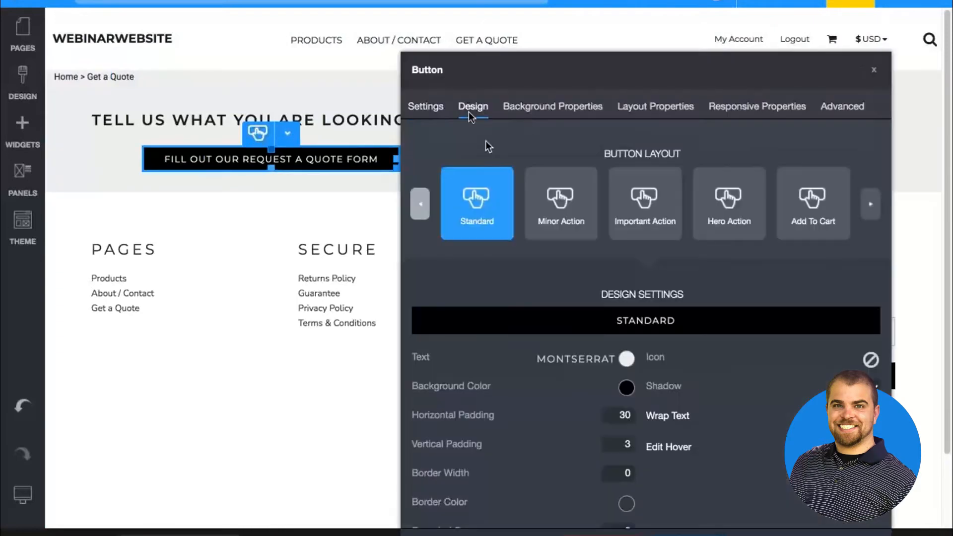
scroll(712, 347, down, 1)
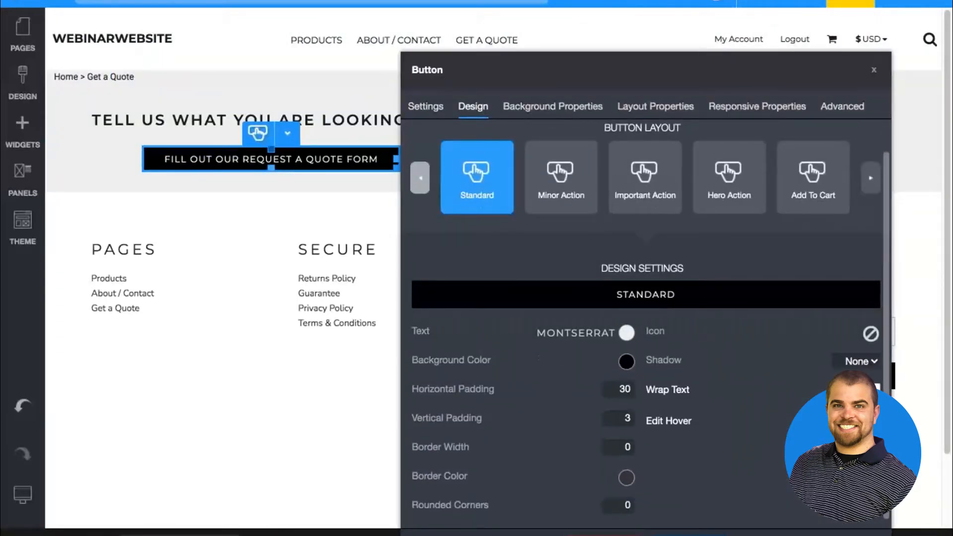
click(668, 420)
click(878, 516)
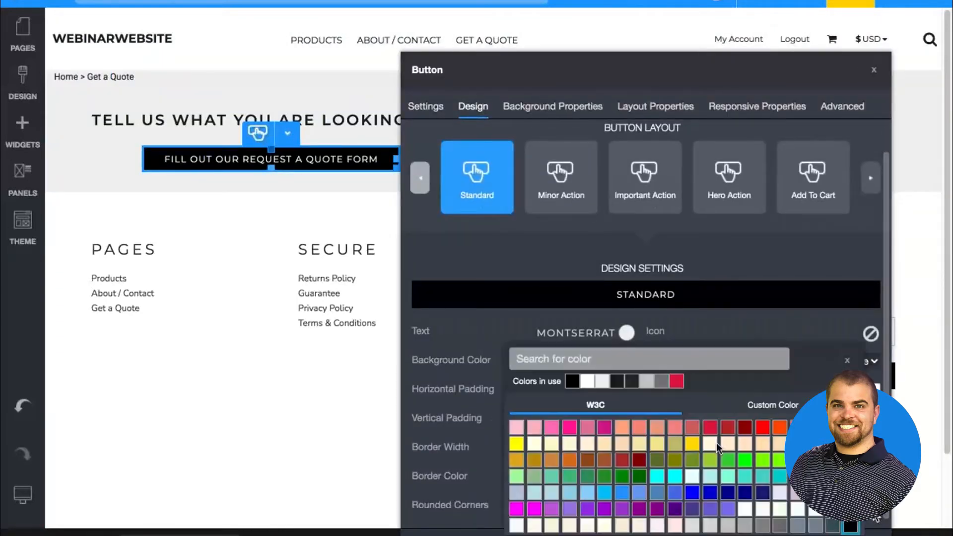
click(677, 381)
click(676, 323)
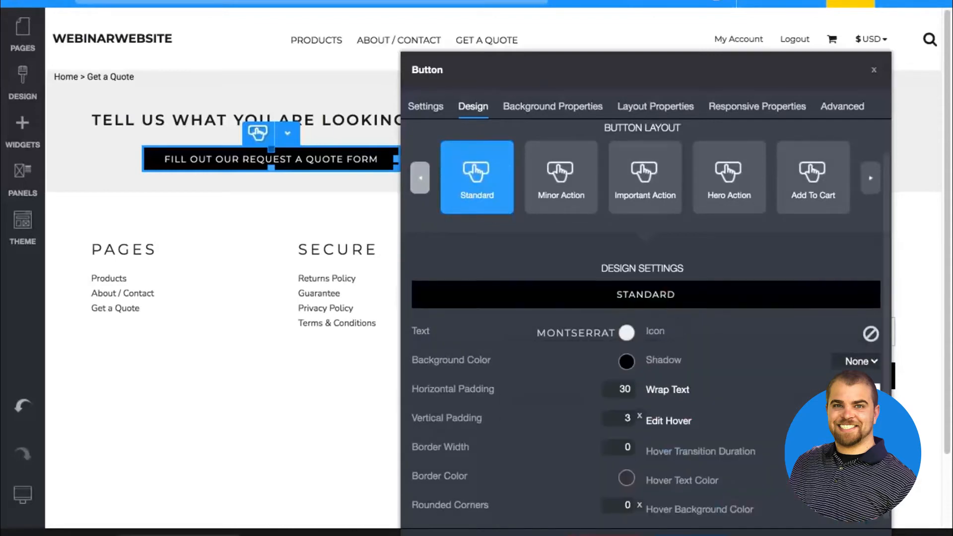
click(691, 535)
Set the quote button's text size to 14 in its design settings
click(320, 148)
click(329, 166)
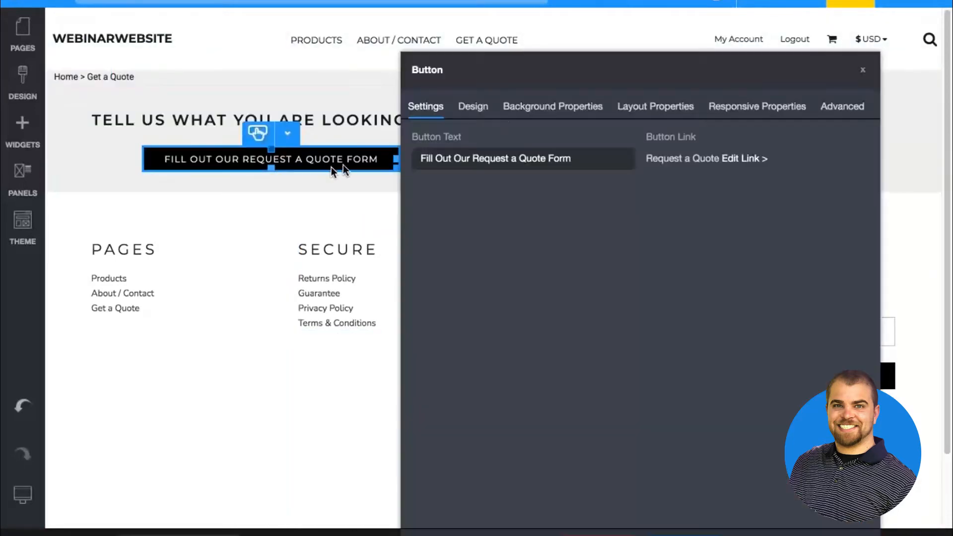
click(473, 106)
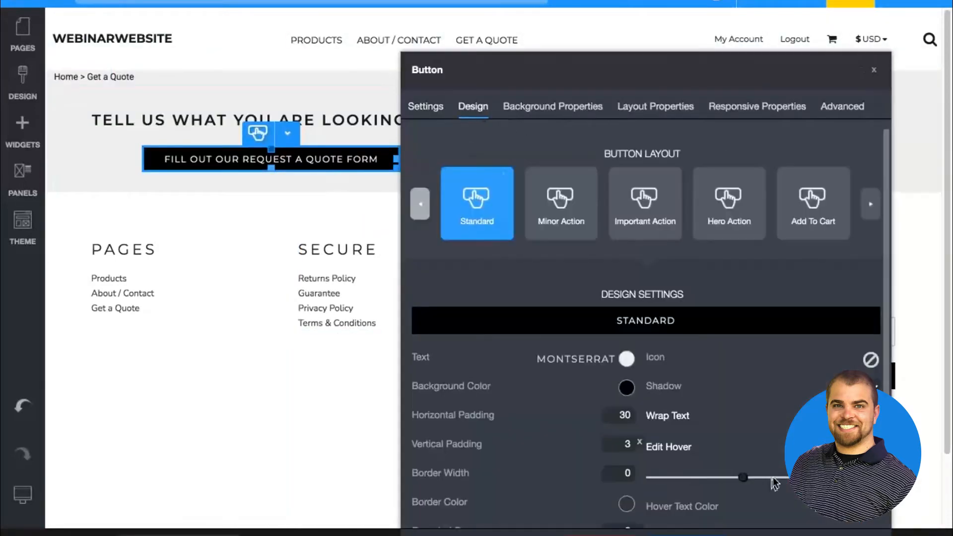
click(623, 361)
double_click(760, 273)
text(14)
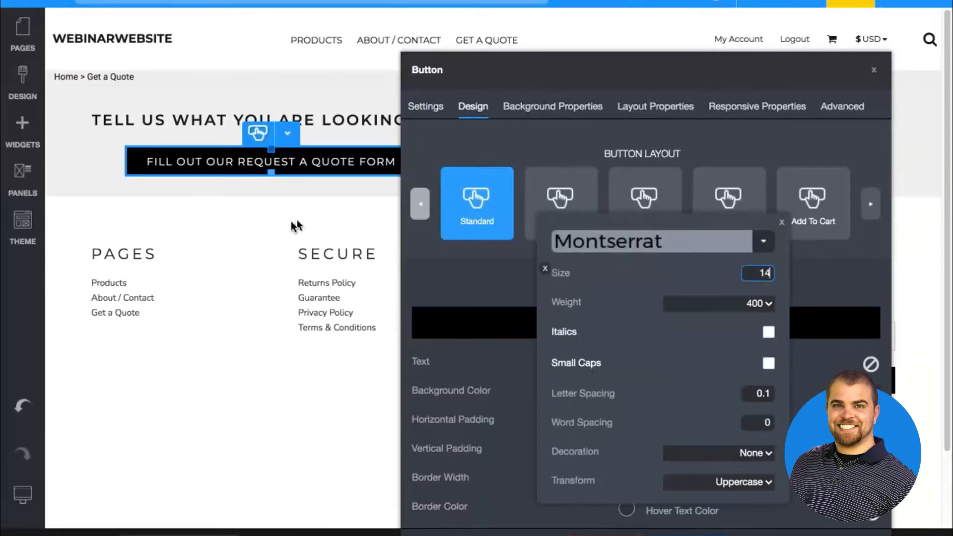
click(292, 227)
click(245, 96)
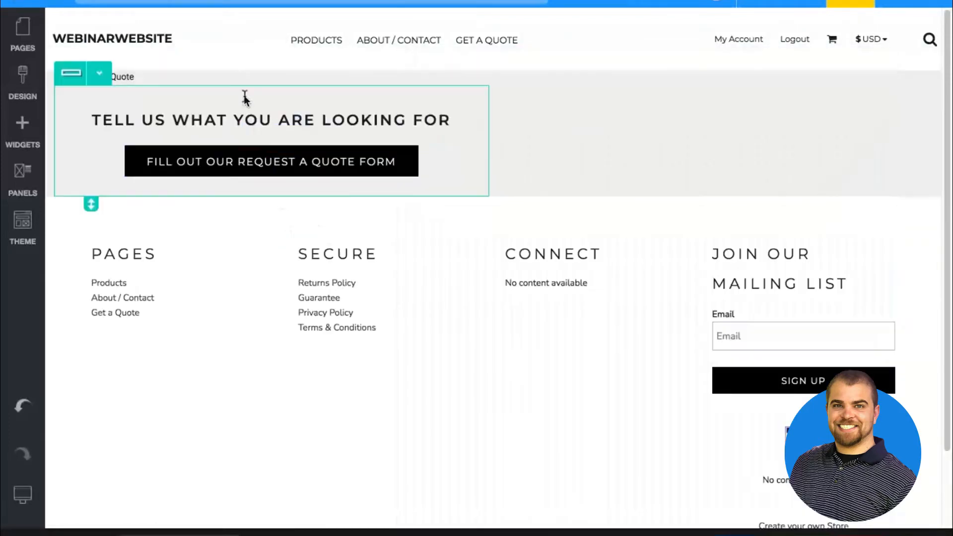
Open the available actions for the nested row holding the heading and button
click(99, 73)
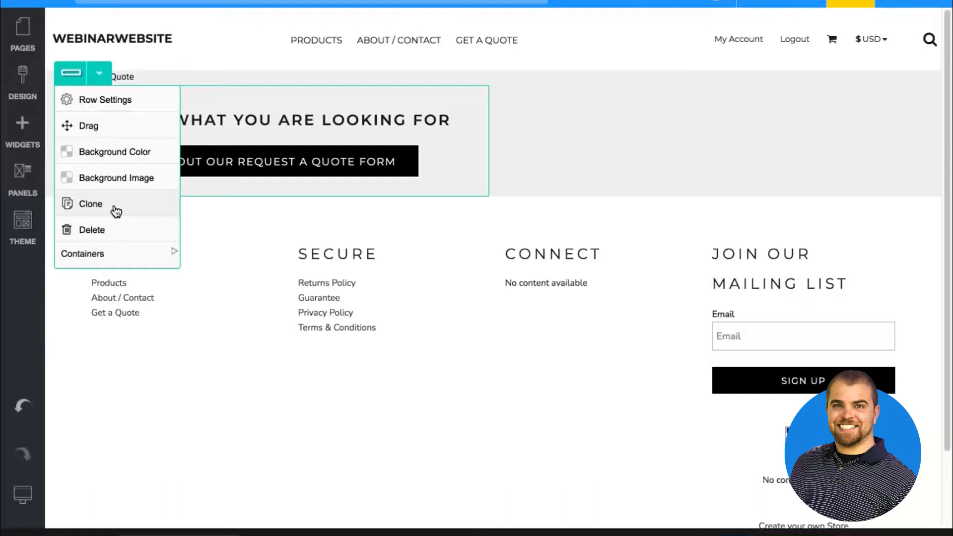
Clone the nested row holding the heading and button, and move the copy into the main row's empty second column
click(103, 201)
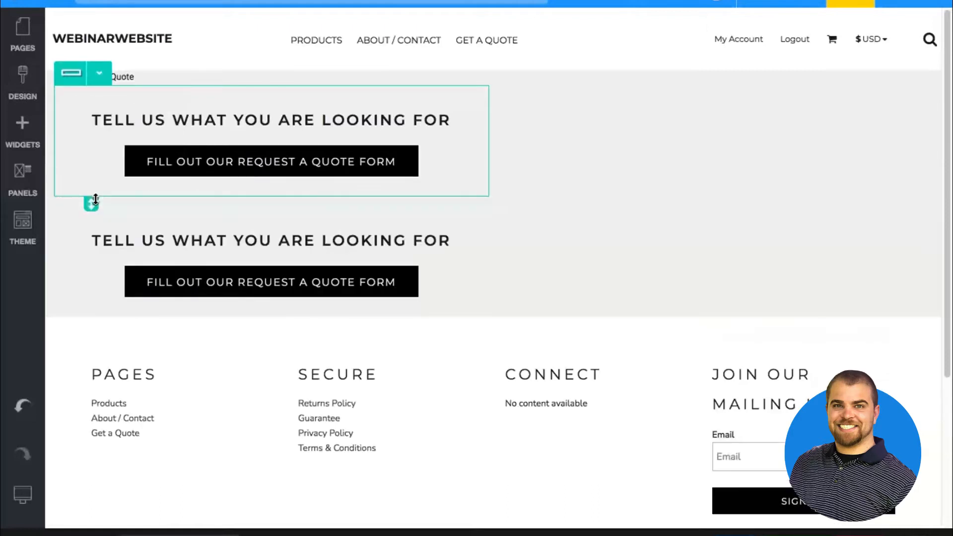
click(100, 196)
drag(106, 243, 654, 168)
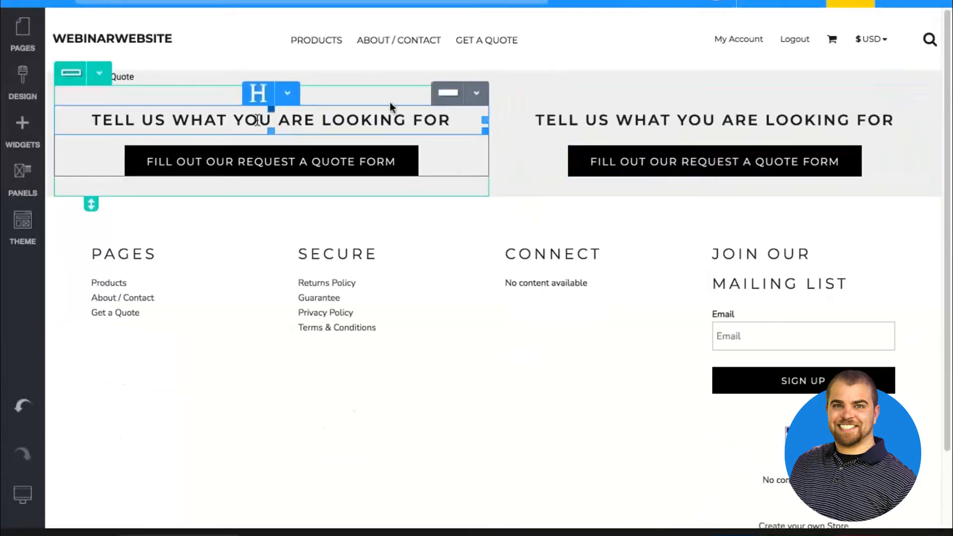
Replace the text of the copied heading in the second column with "NEED AN INSTANT PRICE?"
double_click(682, 119)
triple_click(683, 119)
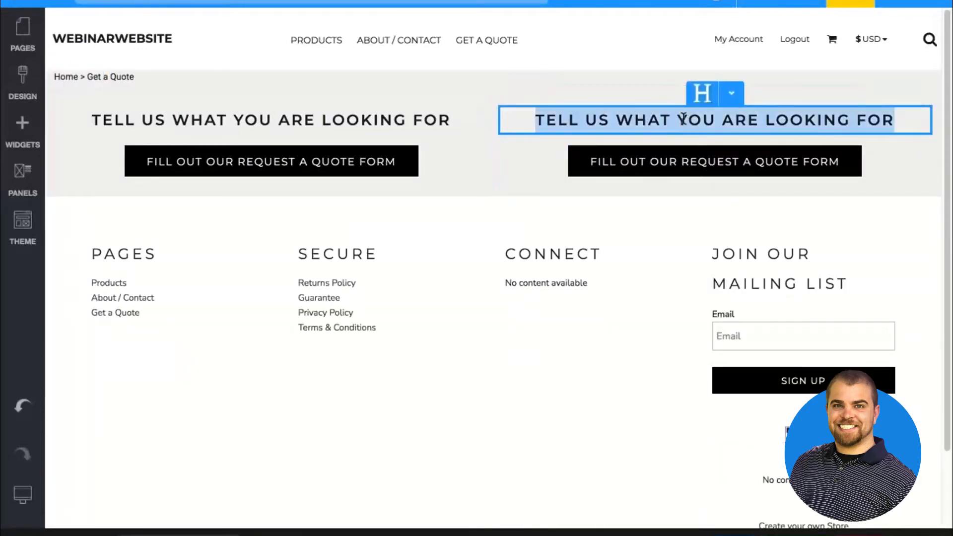
text(NEED AN )
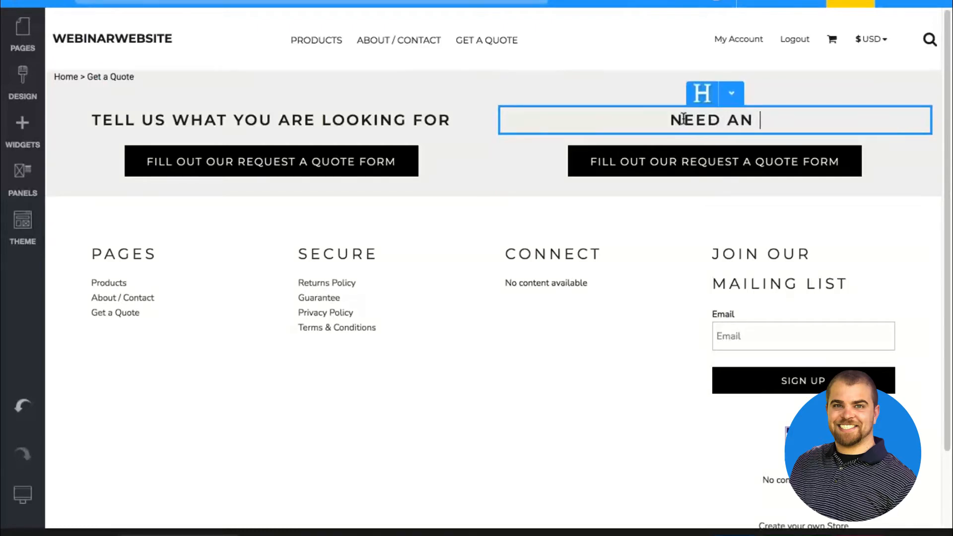
text(INSTANT PRICE?)
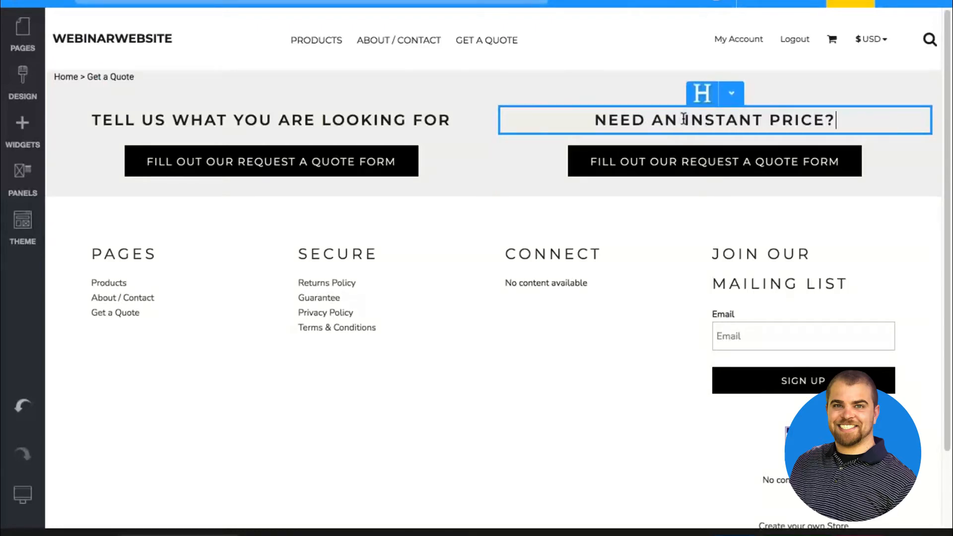
Set the copied button's text to "Use our Quick Quote Calculator" and choose the existing page it links to
double_click(689, 166)
click(297, 166)
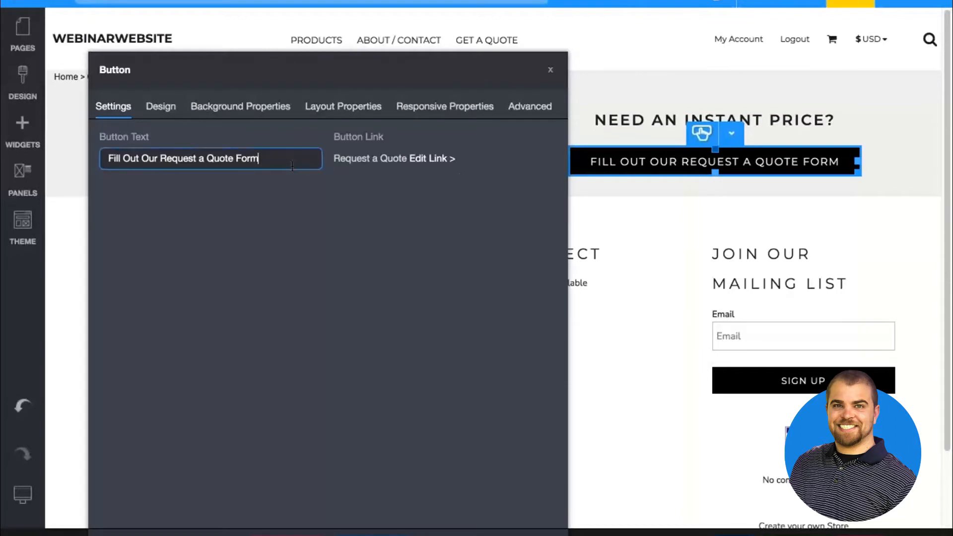
key(ctrl+a)
text(Ue)
key(BackSpace)
text(se)
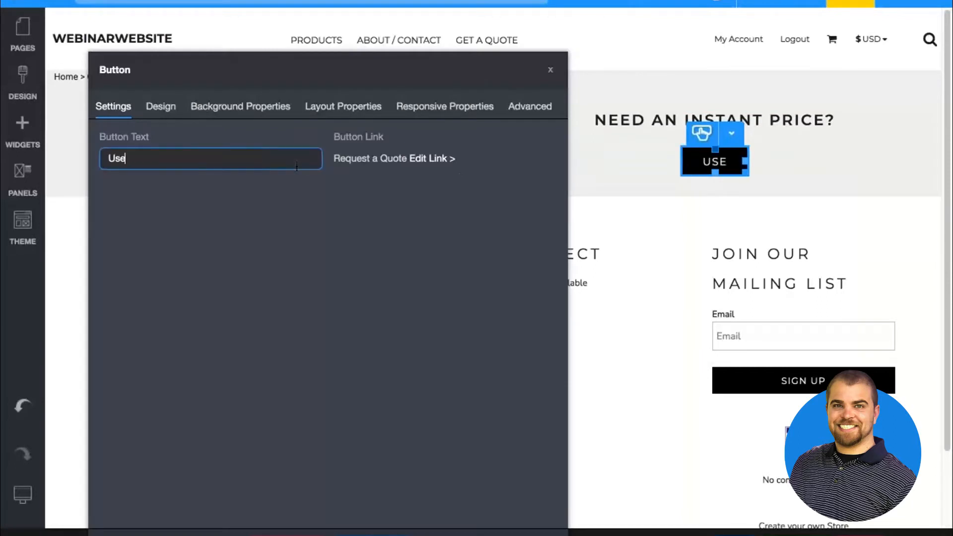
text( our Quick Quote Cac)
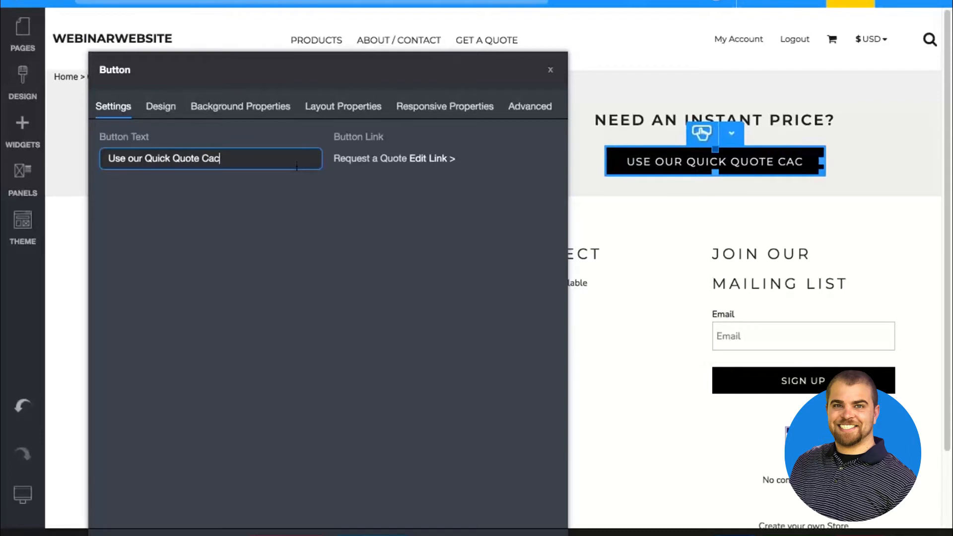
key(BackSpace)
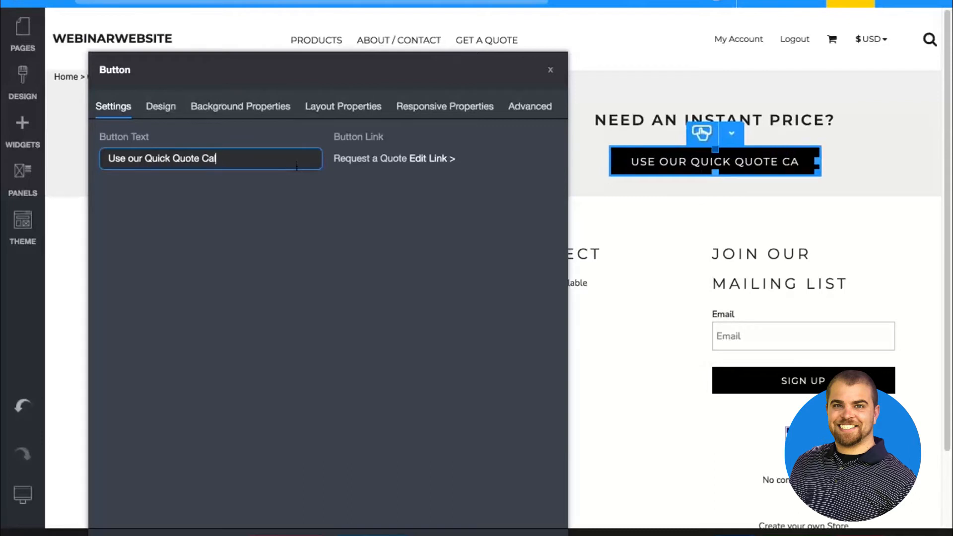
text(lcult)
key(BackSpace)
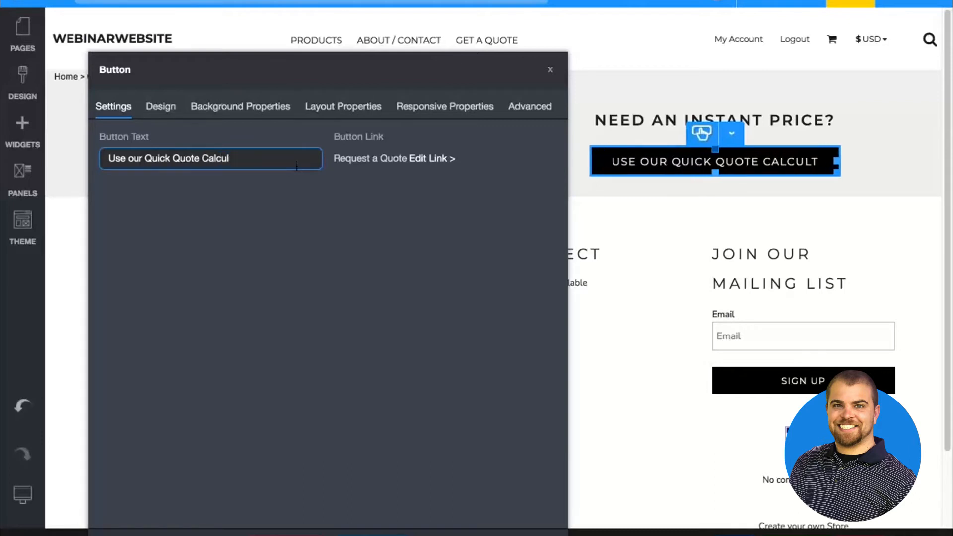
text(ator)
click(437, 159)
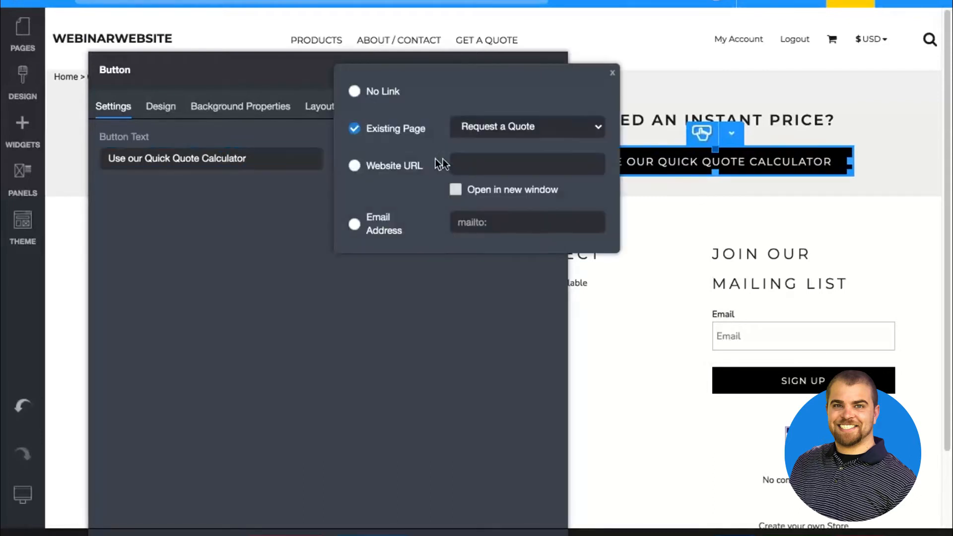
click(495, 130)
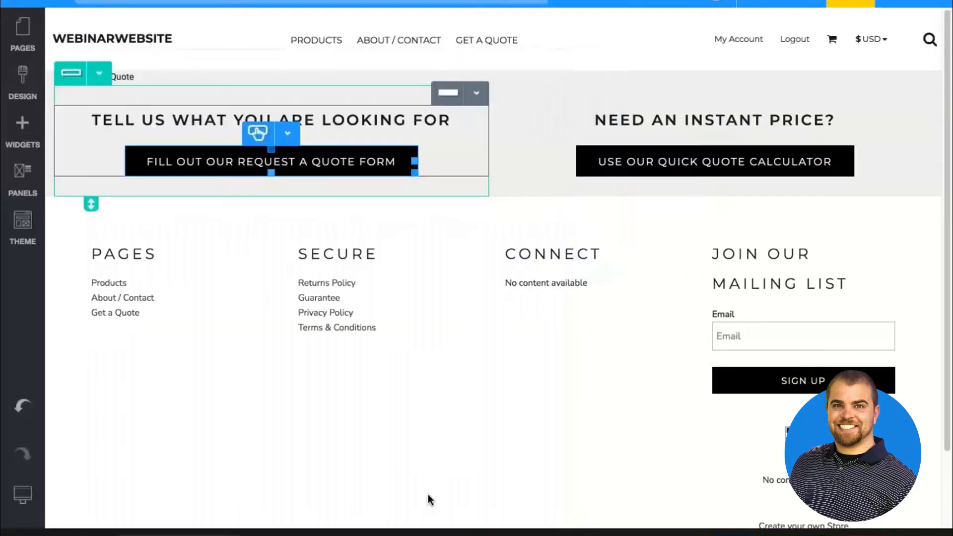
Link the "NEED AN INSTANT PRICE?" heading to the existing Quick Quote page
click(731, 94)
click(733, 119)
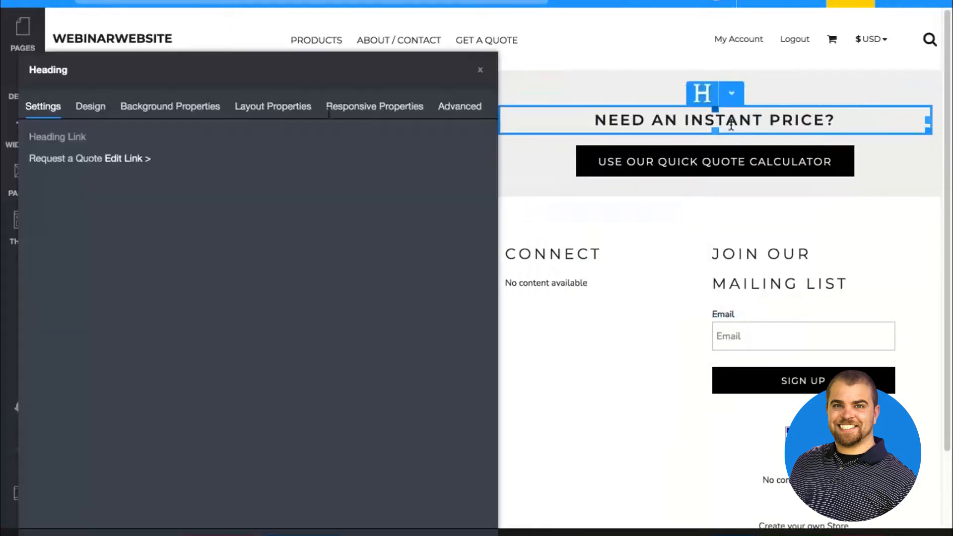
click(118, 156)
click(204, 126)
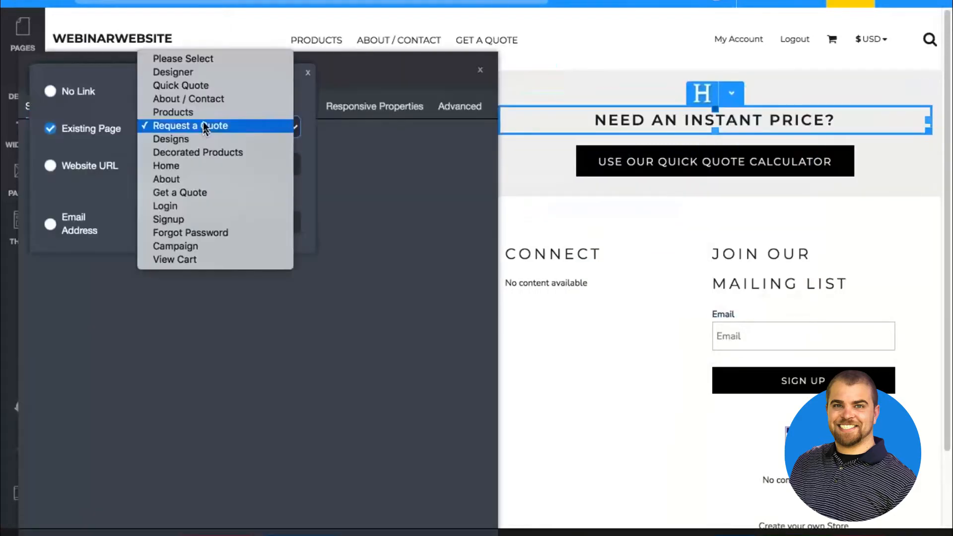
click(202, 85)
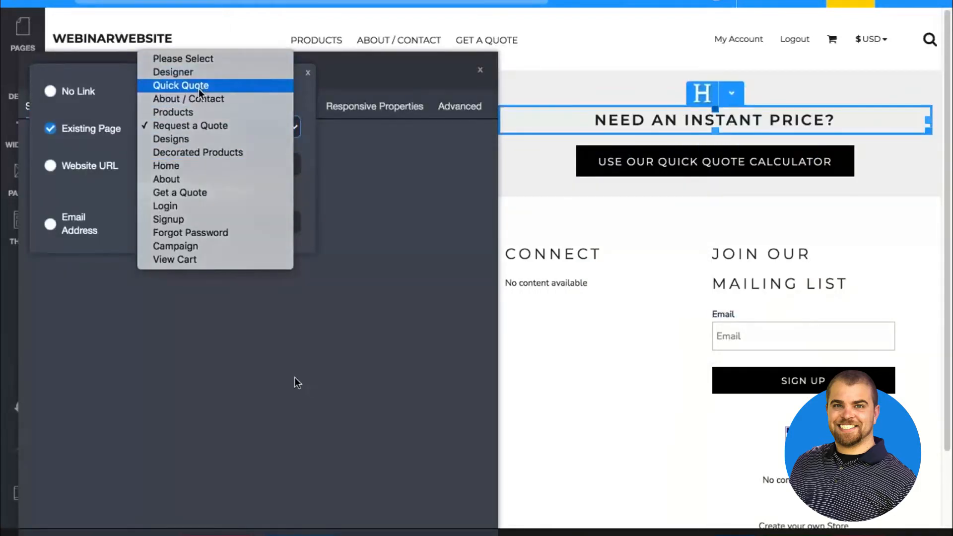
click(480, 70)
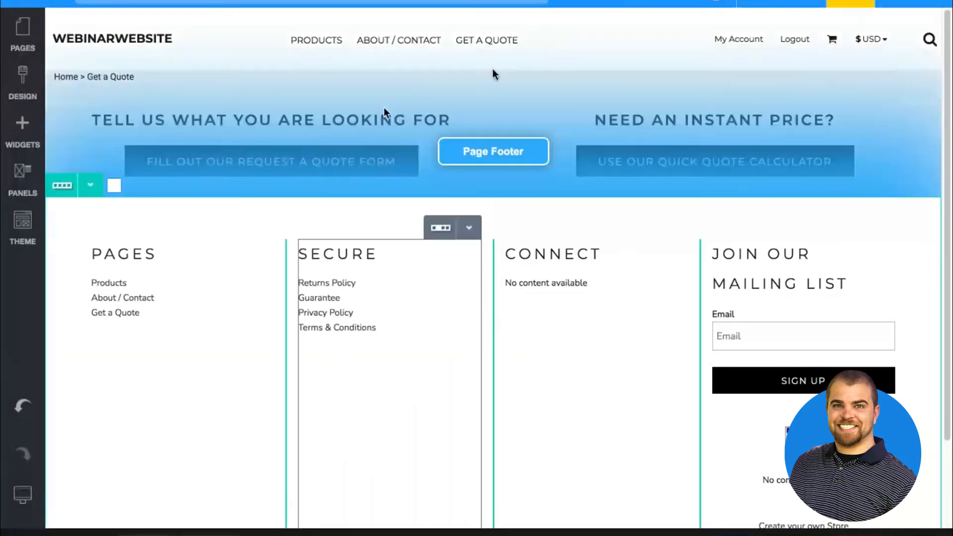
In the smaller desktop view, reduce the "TELL US WHAT YOU ARE LOOKING FOR" heading's letter spacing to 0.08
mouse_move(22, 493)
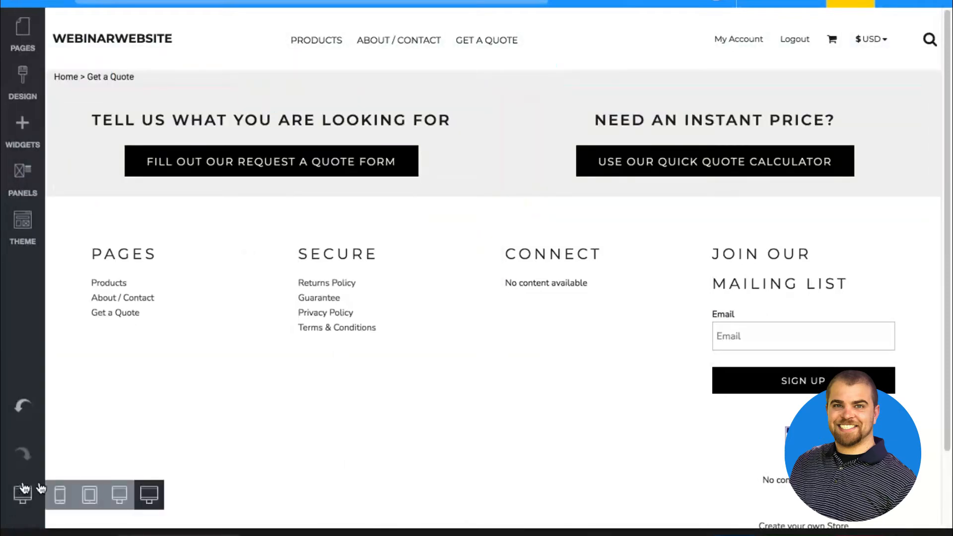
click(119, 493)
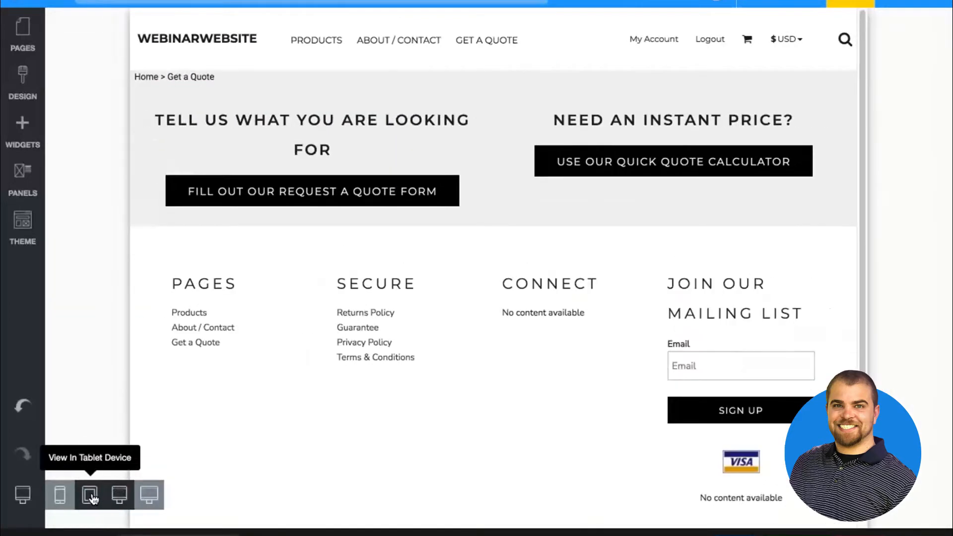
click(467, 139)
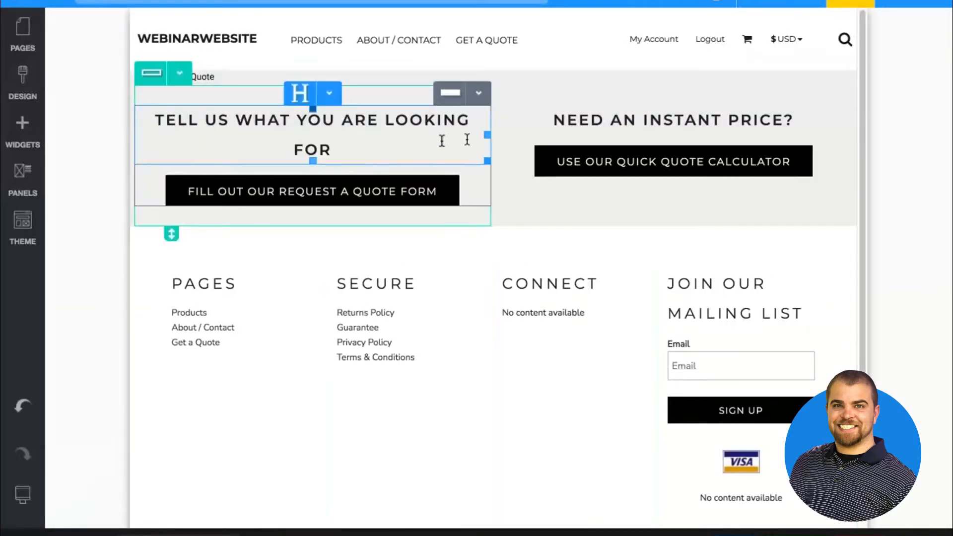
click(328, 94)
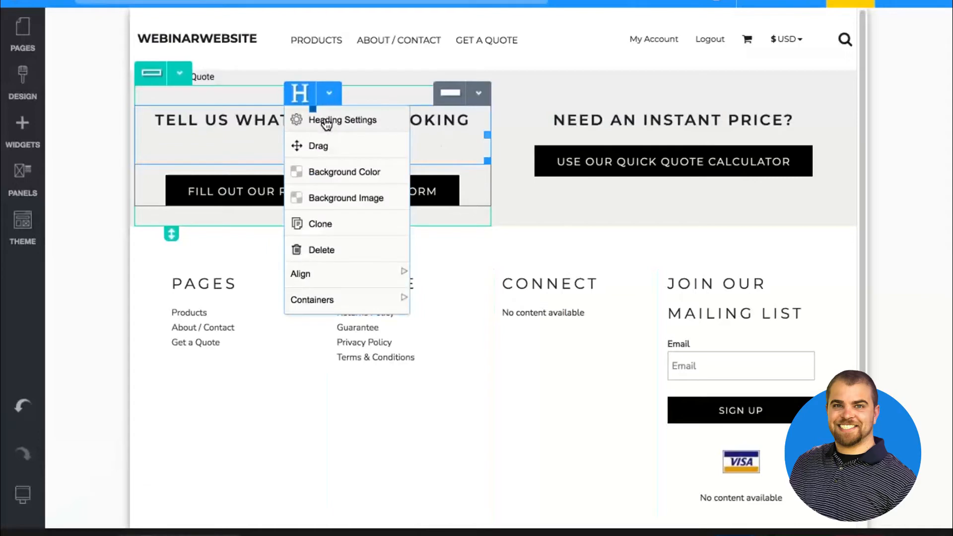
click(326, 122)
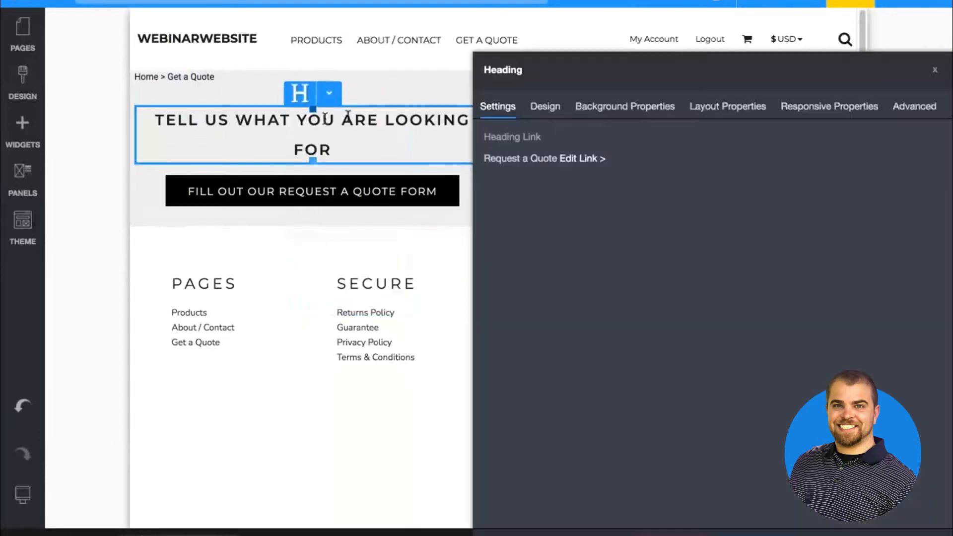
click(544, 108)
scroll(713, 462, down, 3)
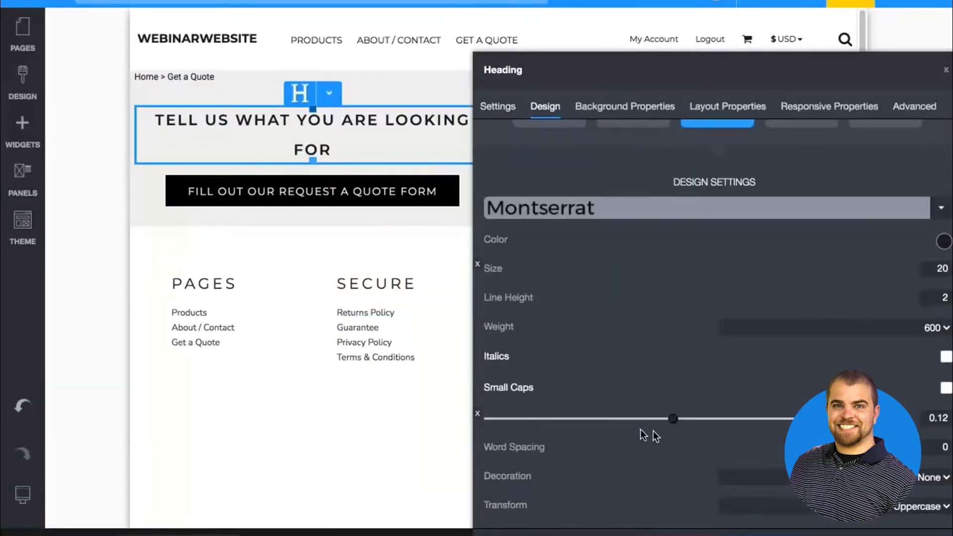
drag(649, 418, 637, 419)
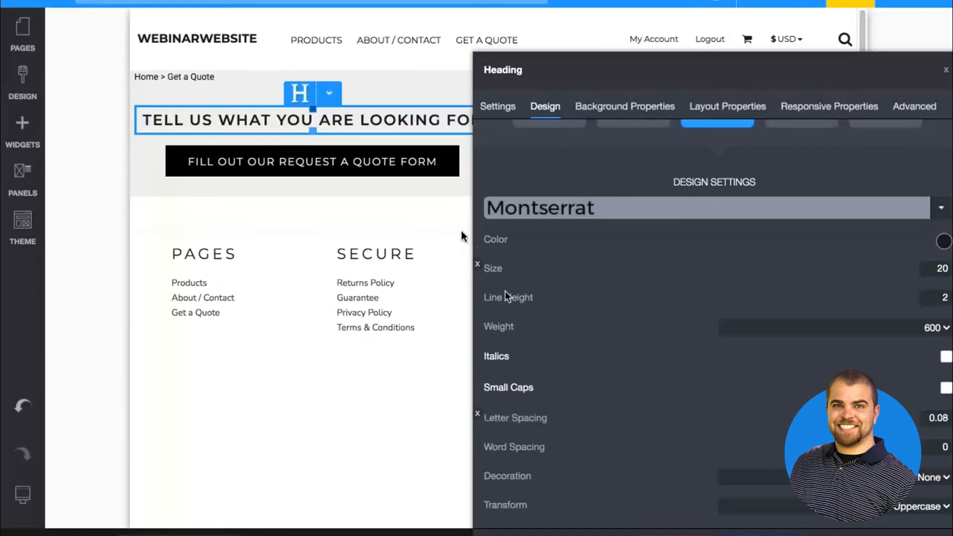
click(427, 219)
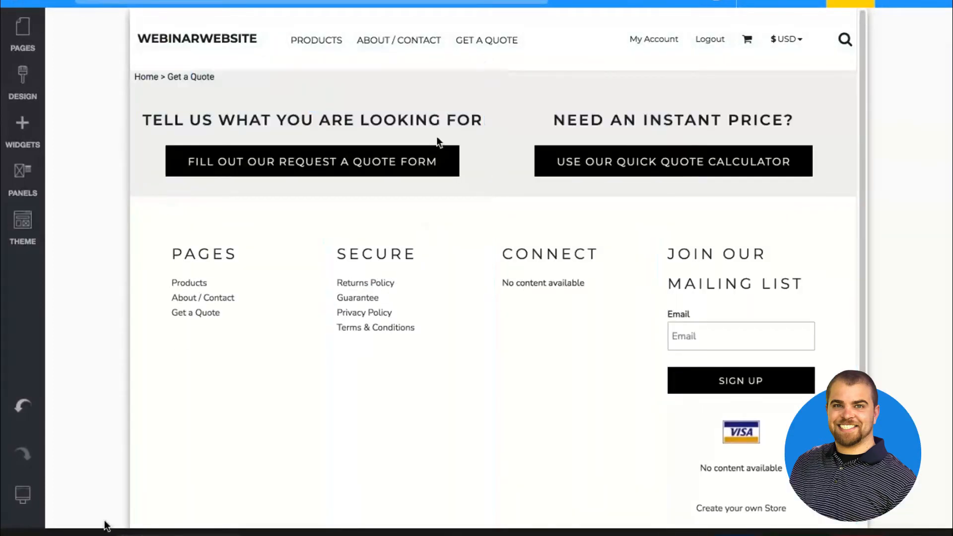
Switch to the tablet view and set the two-column row's responsive behavior on tablets to Stacked
click(90, 494)
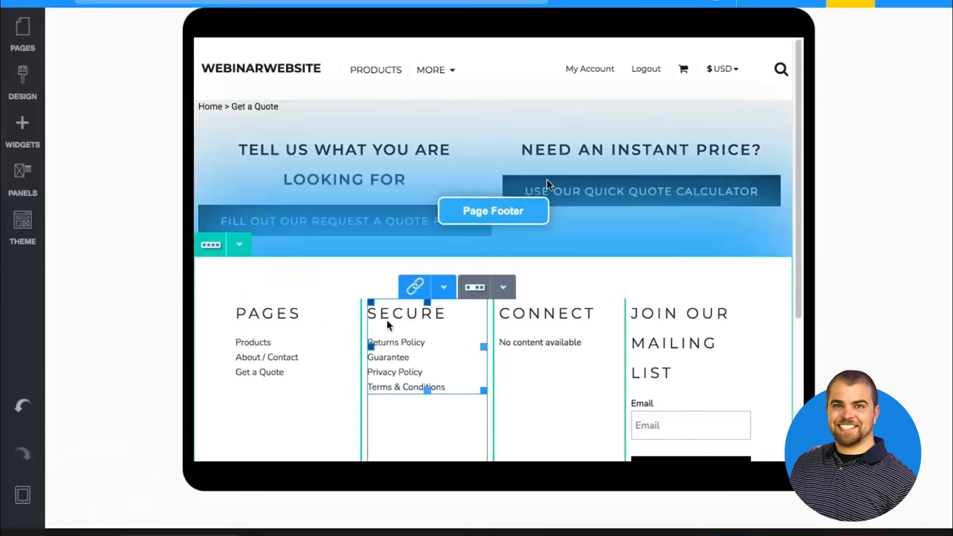
click(494, 122)
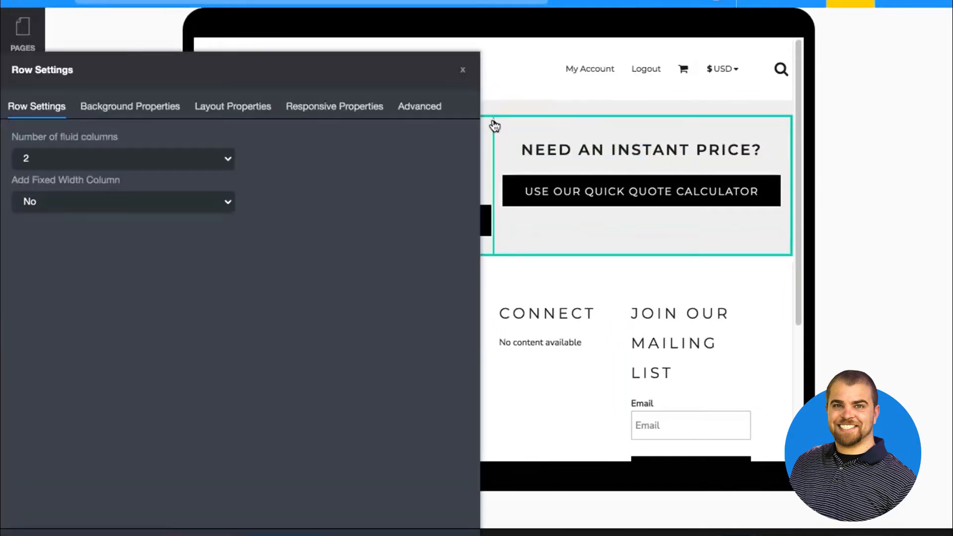
click(308, 107)
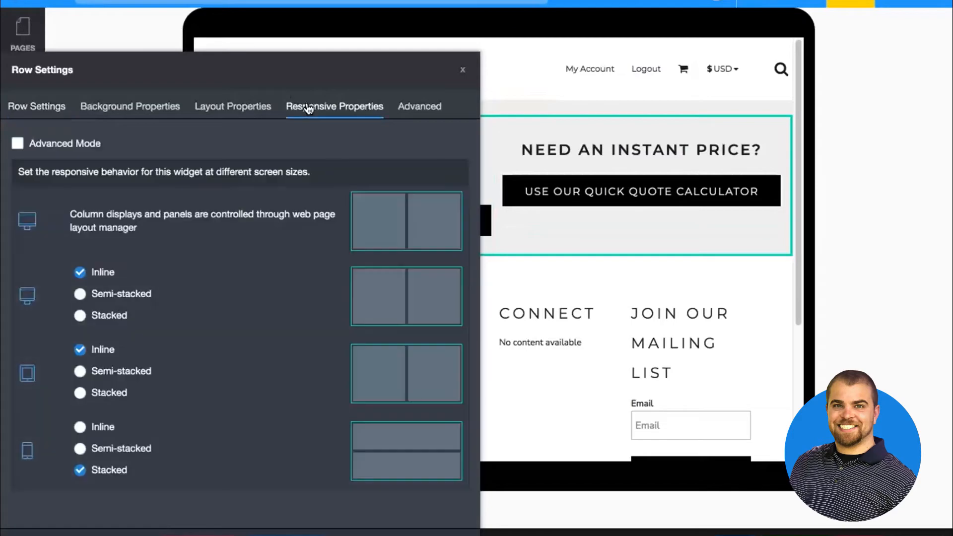
click(99, 398)
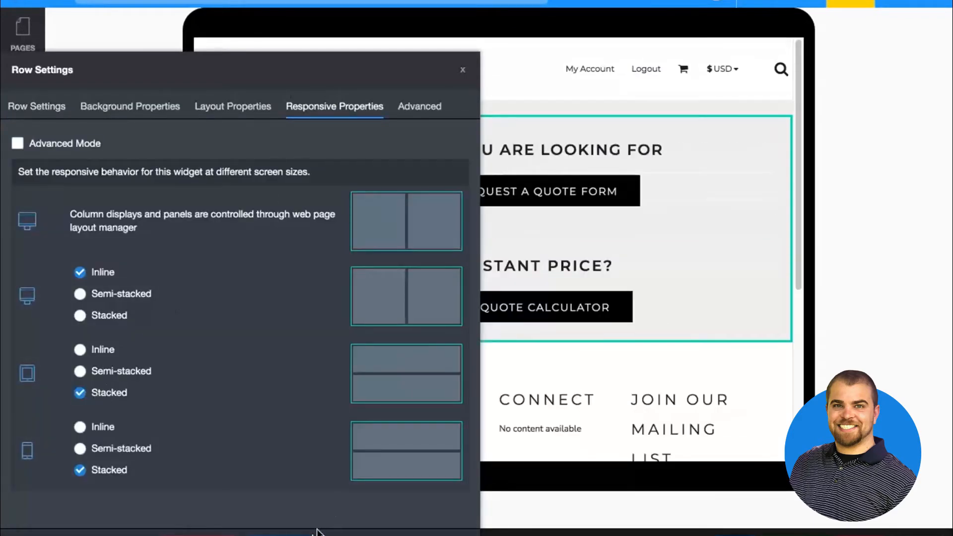
click(298, 534)
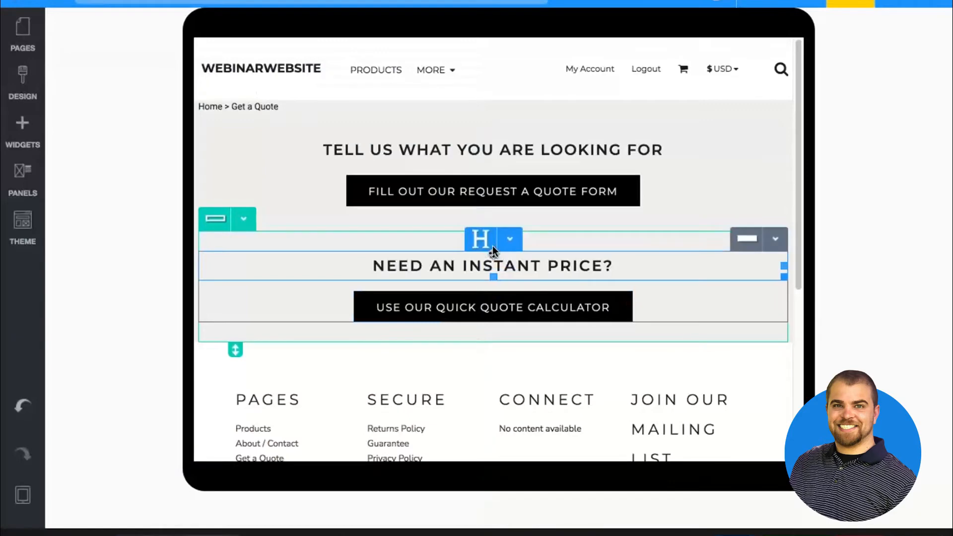
Compare the Get a Quote page layout across the mobile, smaller desktop, wide monitor and tablet views
click(22, 494)
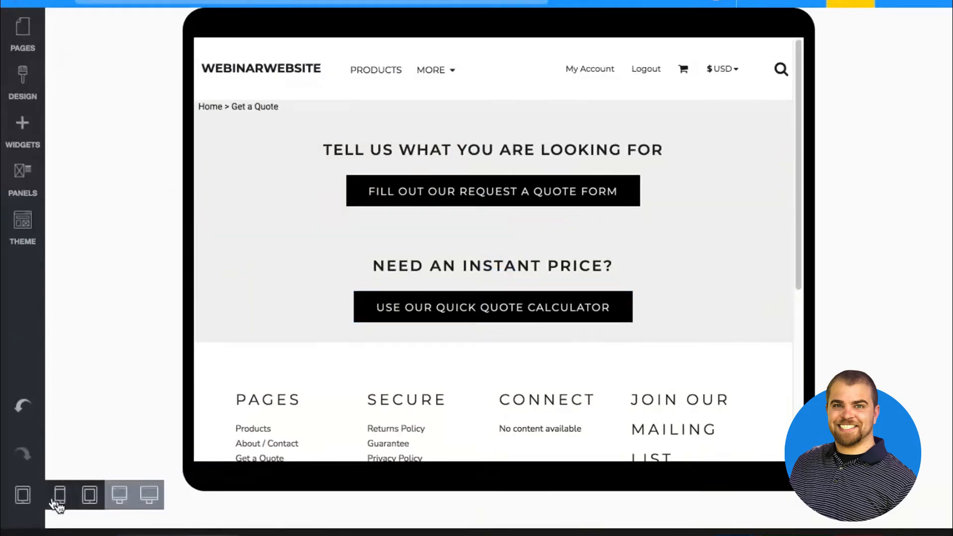
click(62, 496)
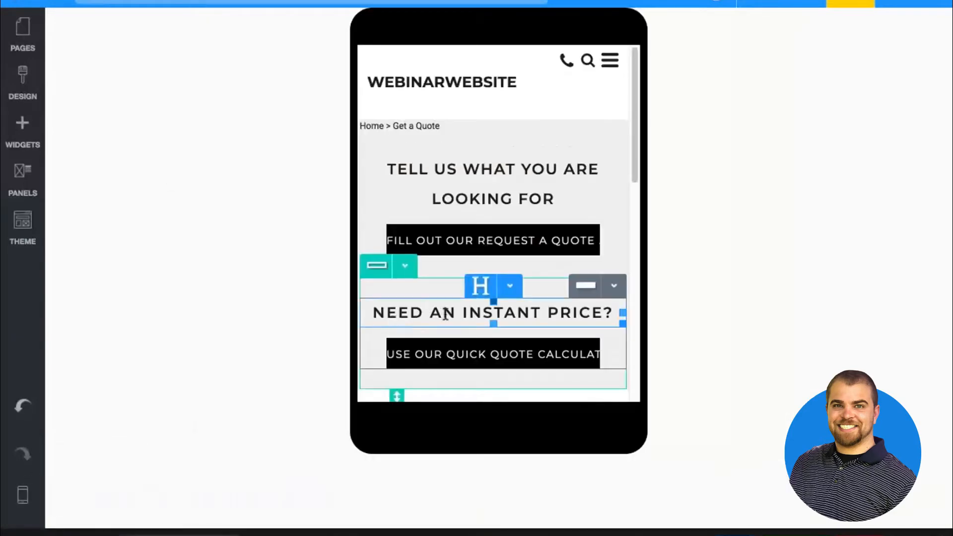
click(22, 494)
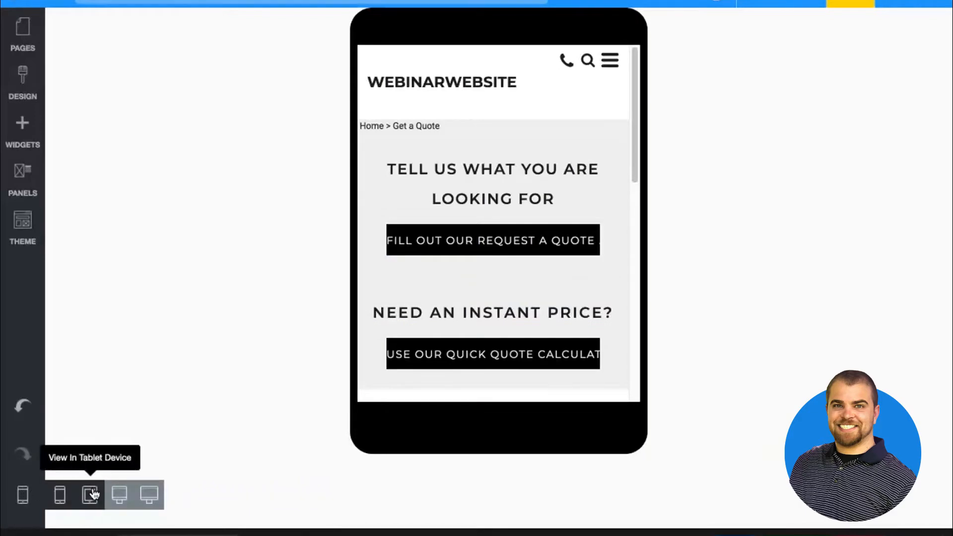
click(119, 494)
click(149, 493)
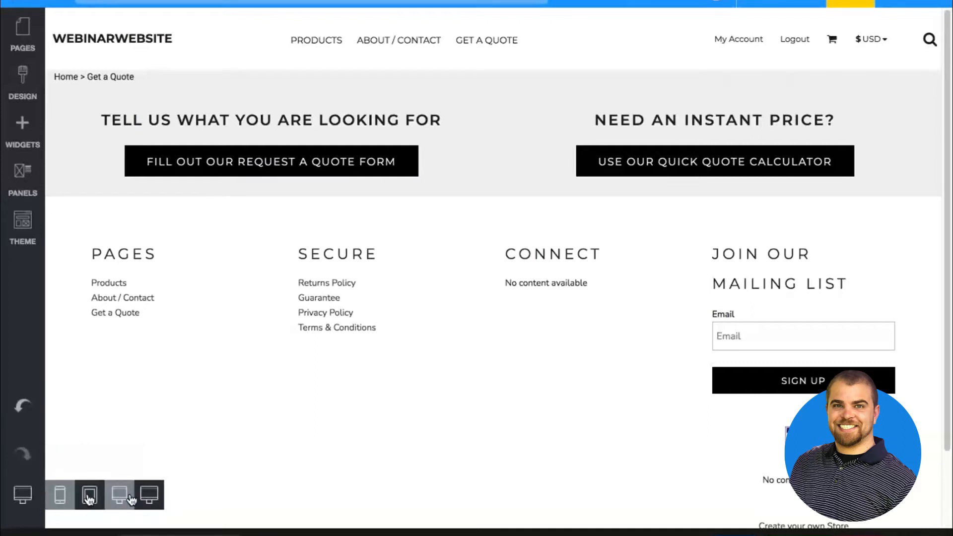
click(92, 496)
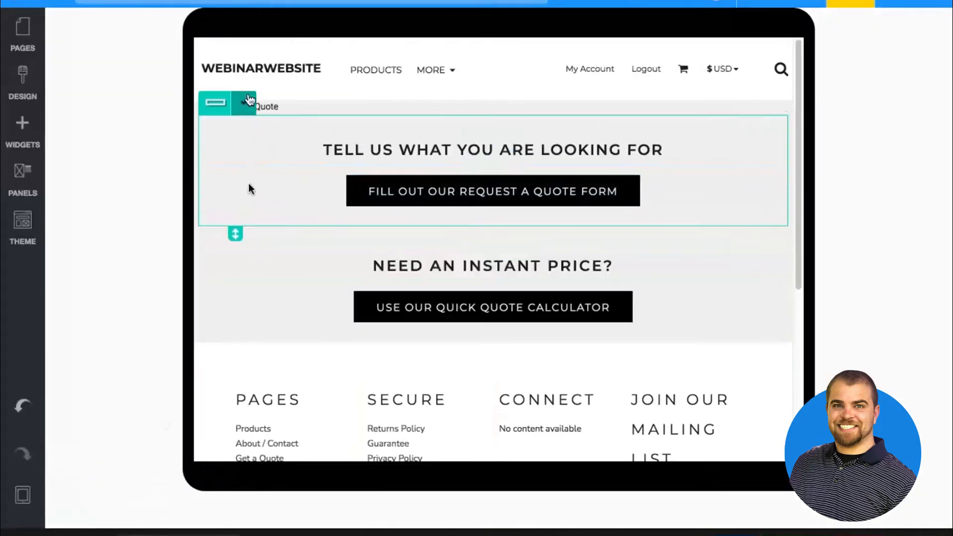
mouse_move(21, 493)
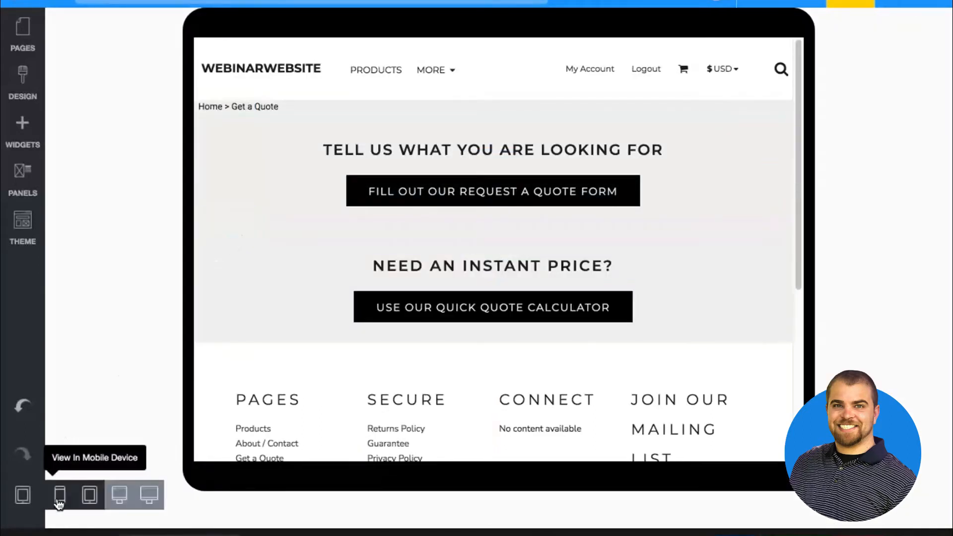
click(59, 496)
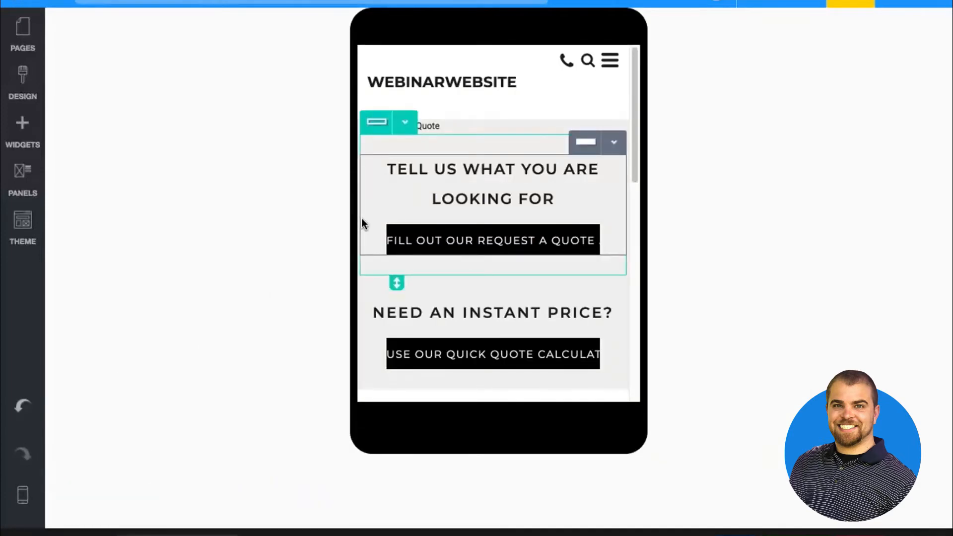
mouse_move(24, 496)
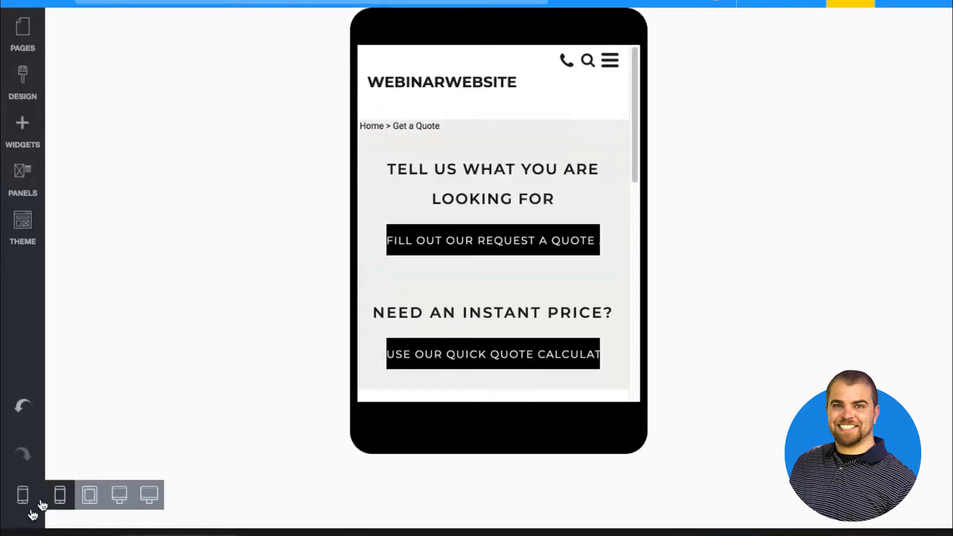
In the tablet view, open the two-column row's layout settings and inspect its left padding
click(87, 497)
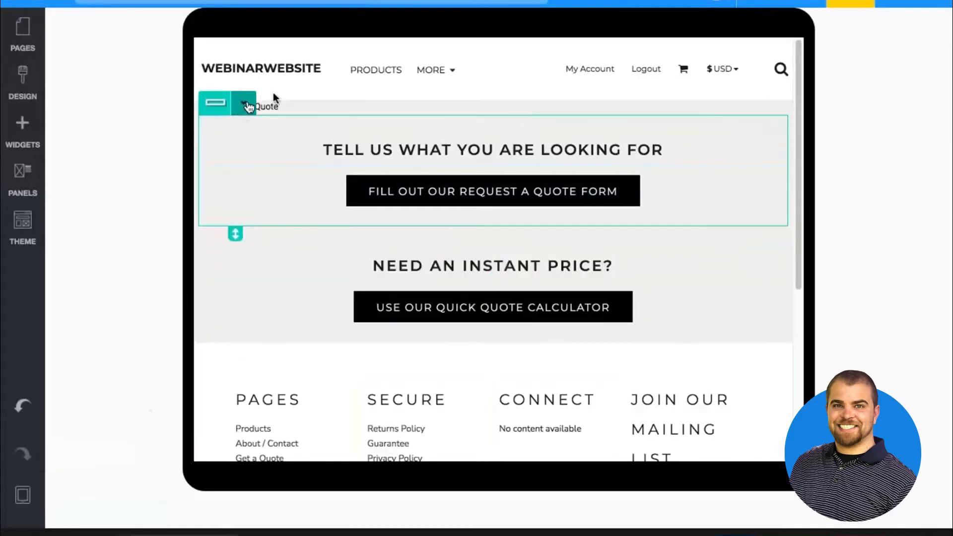
click(242, 104)
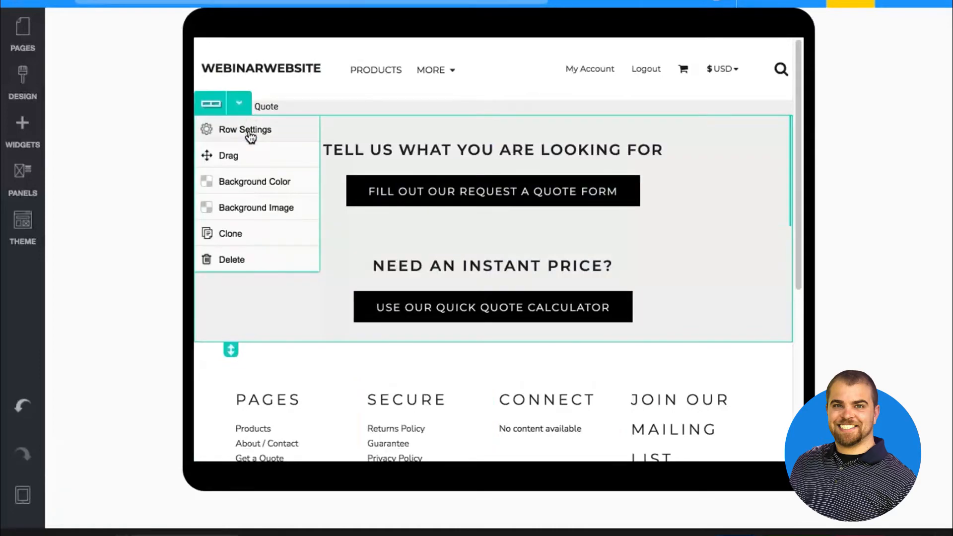
click(248, 130)
click(254, 112)
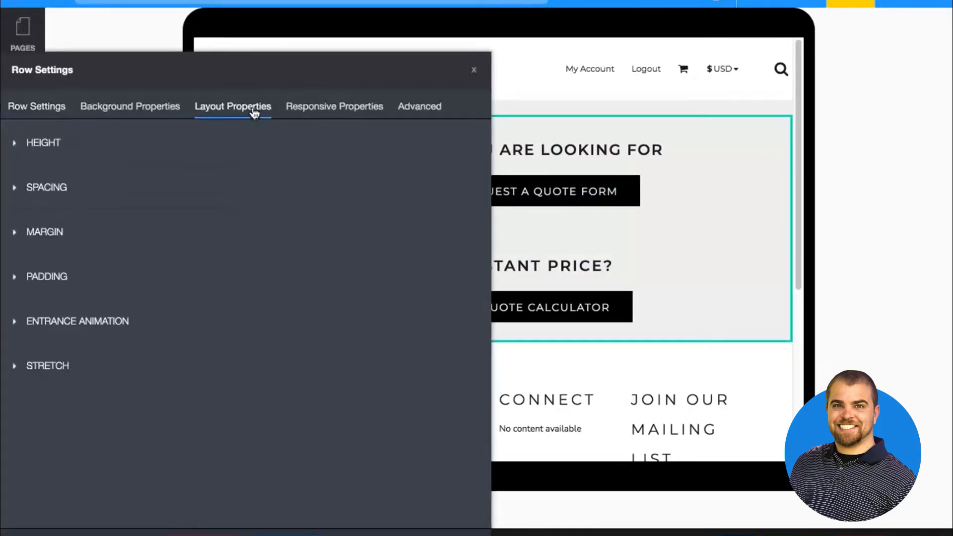
click(51, 280)
click(58, 389)
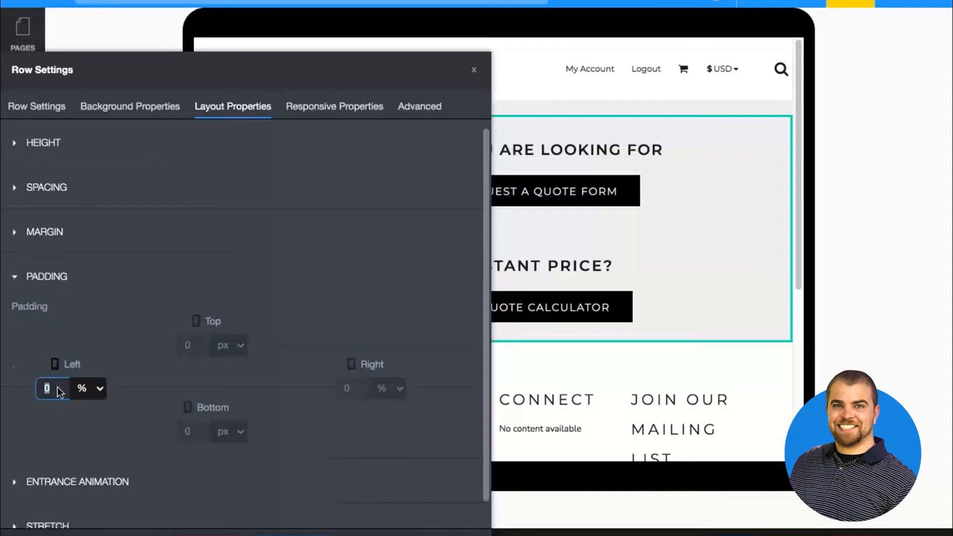
click(339, 331)
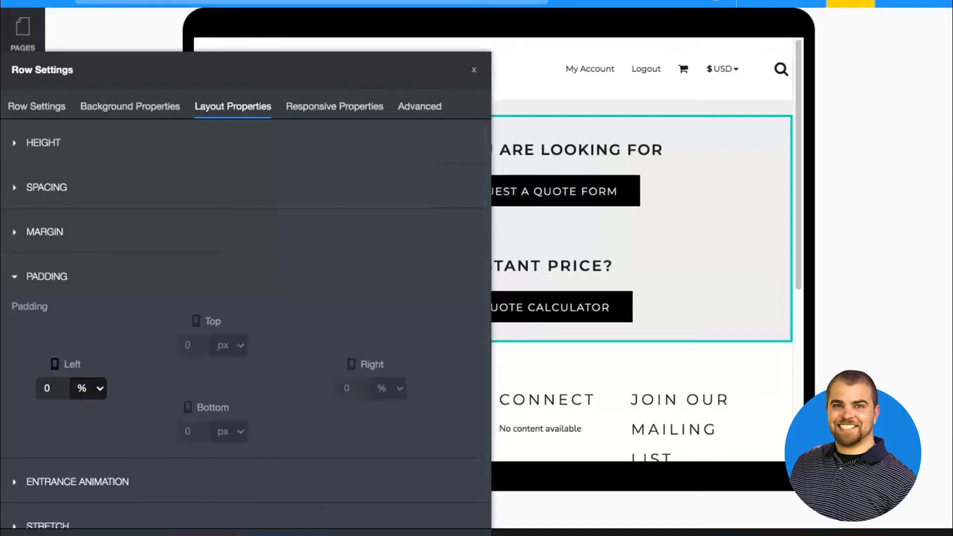
In the tablet view, set the two-column row's left and right padding to 10%
click(23, 495)
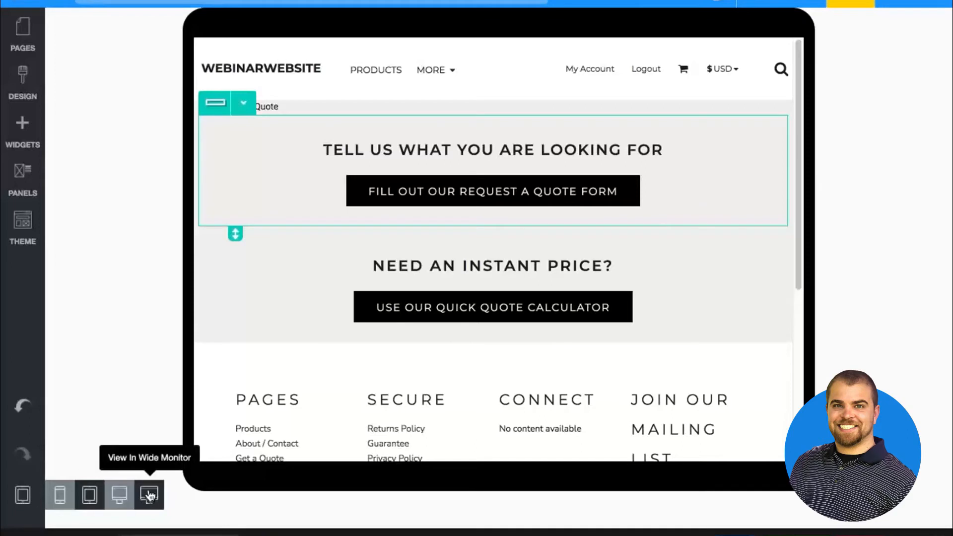
click(92, 506)
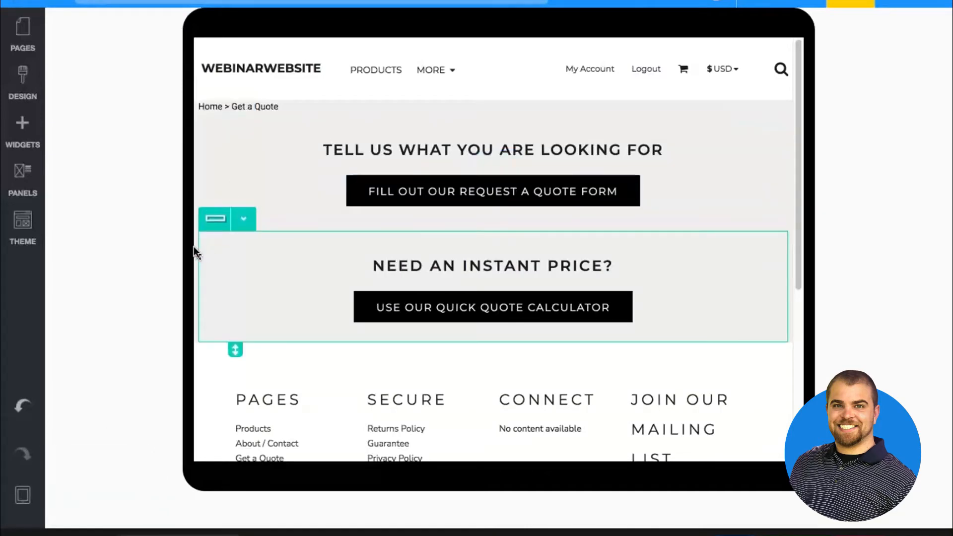
click(196, 235)
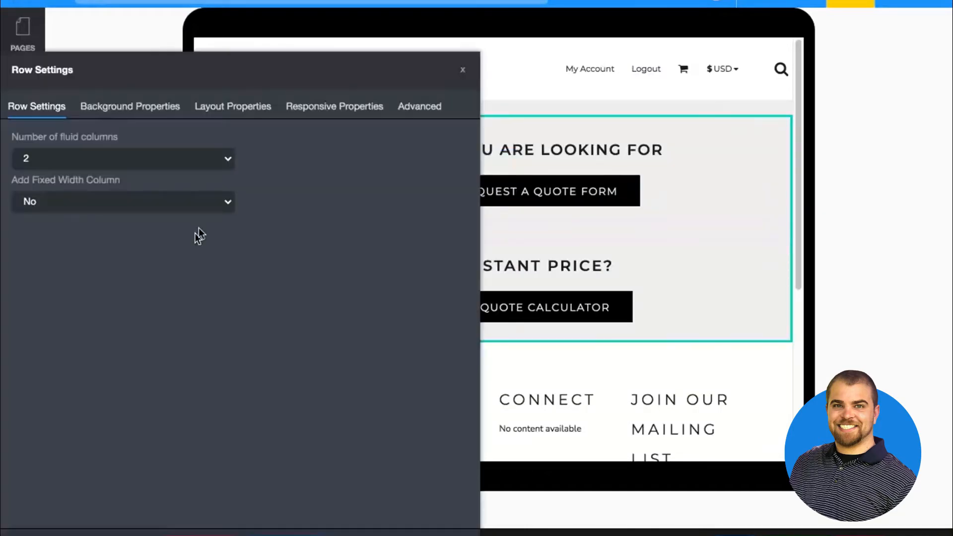
click(240, 108)
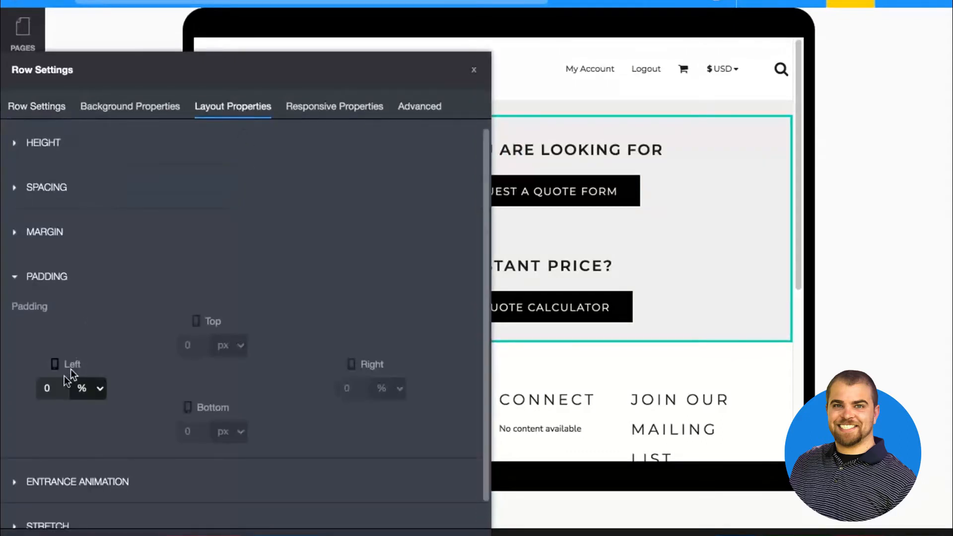
click(52, 383)
text(10)
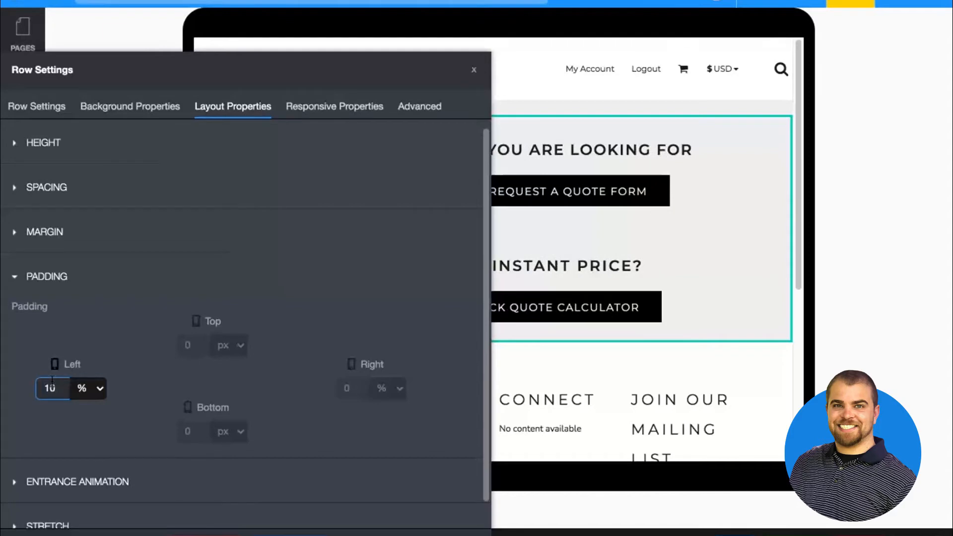
key(Tab)
key(Tab)
text(10)
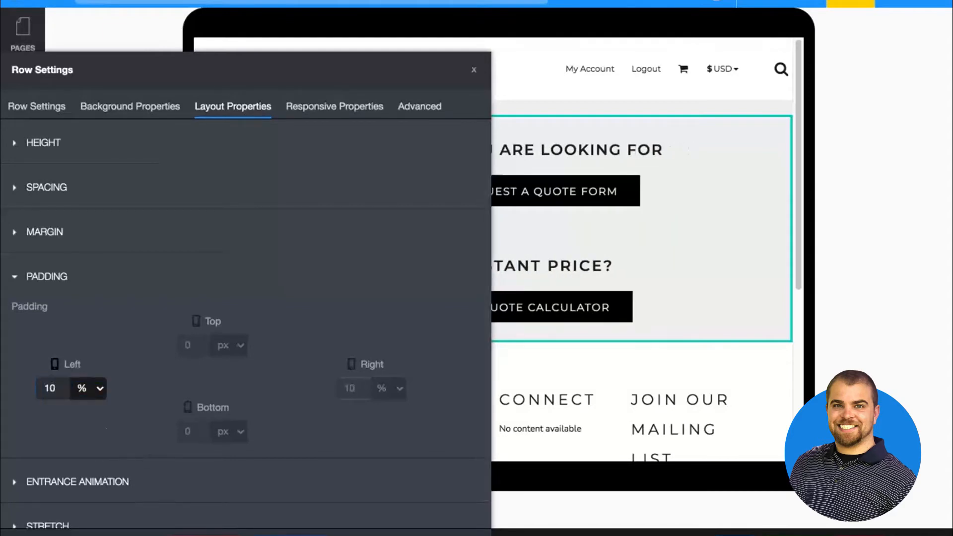
click(291, 535)
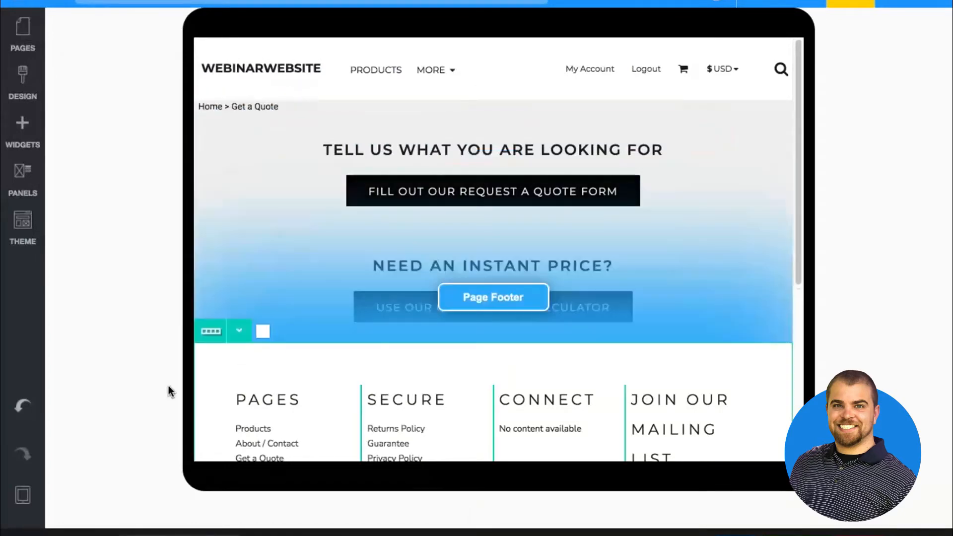
Switch to the mobile view and set the two-column row's left and right padding to 4%
mouse_move(22, 495)
click(59, 494)
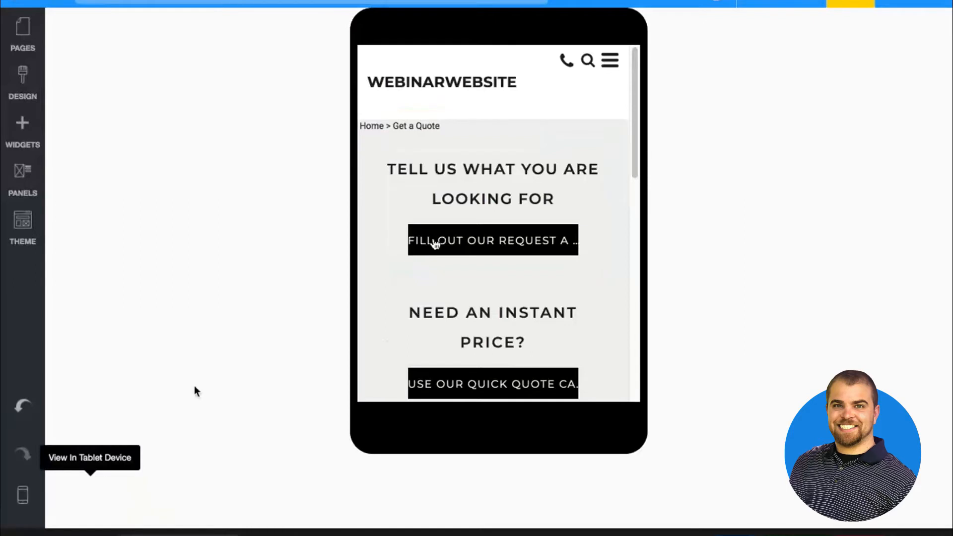
click(359, 160)
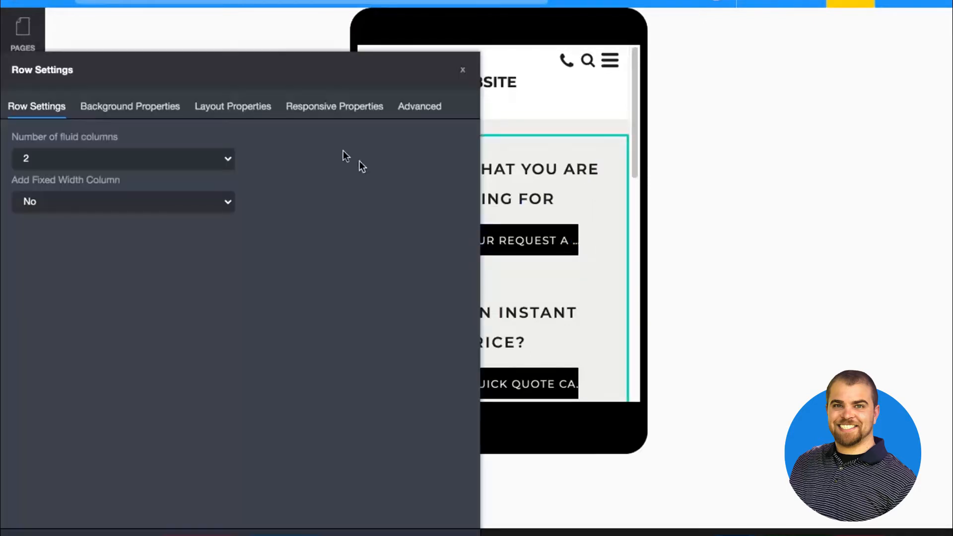
click(318, 107)
click(223, 106)
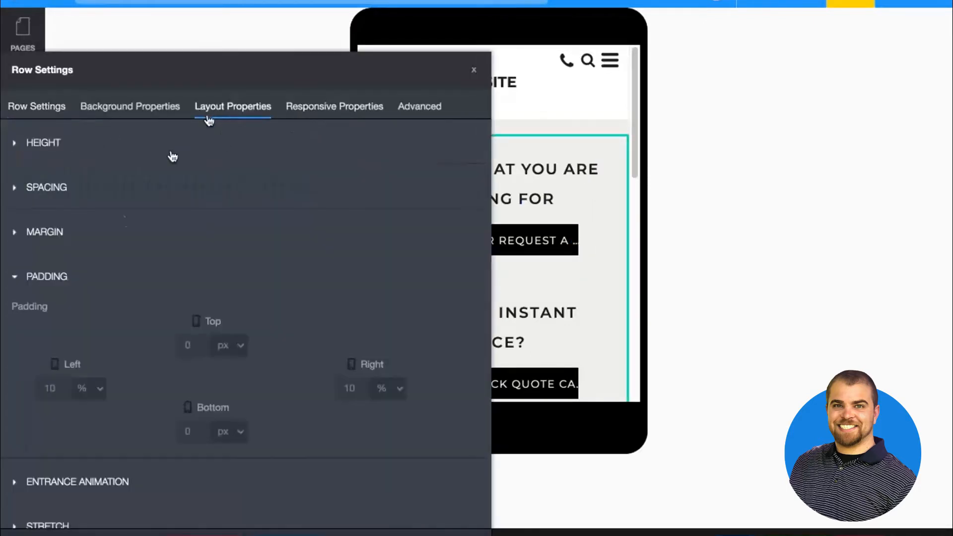
click(362, 387)
double_click(356, 386)
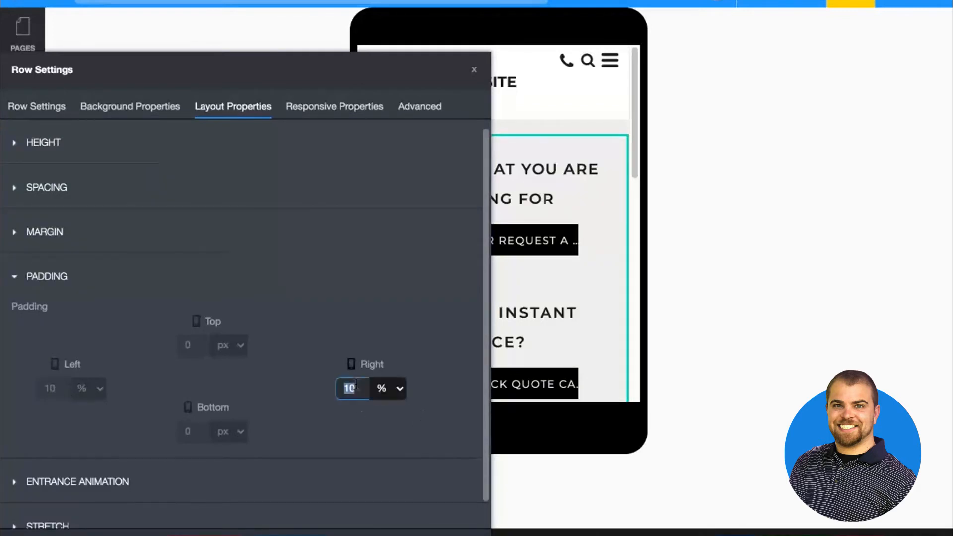
text(4)
double_click(50, 388)
text(4)
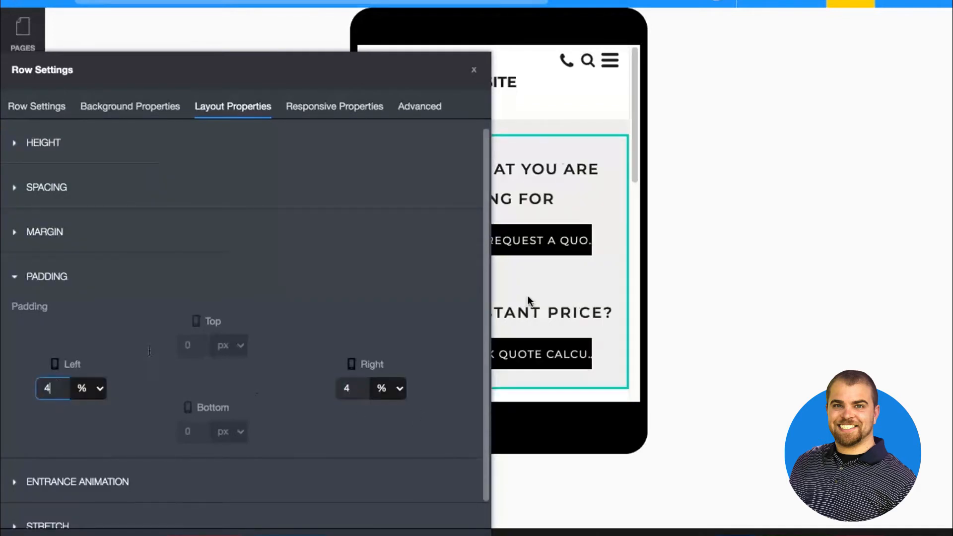
click(473, 70)
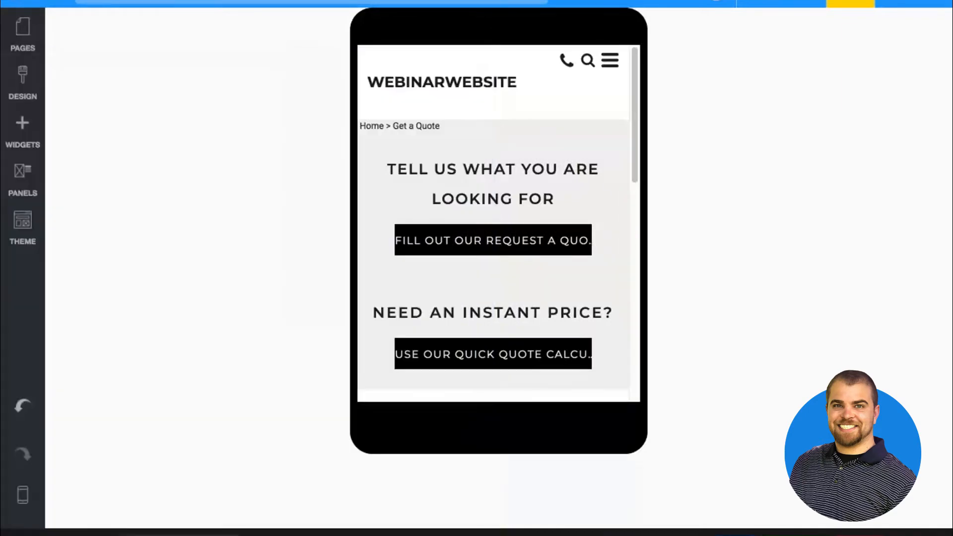
Return to the tablet view and check the two-column row's left and right padding
click(21, 496)
click(89, 495)
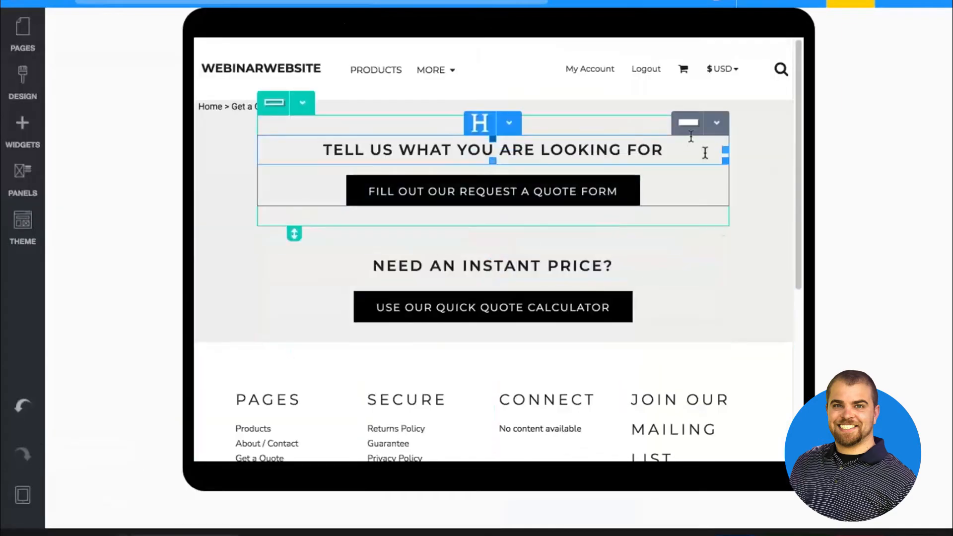
click(199, 198)
click(229, 109)
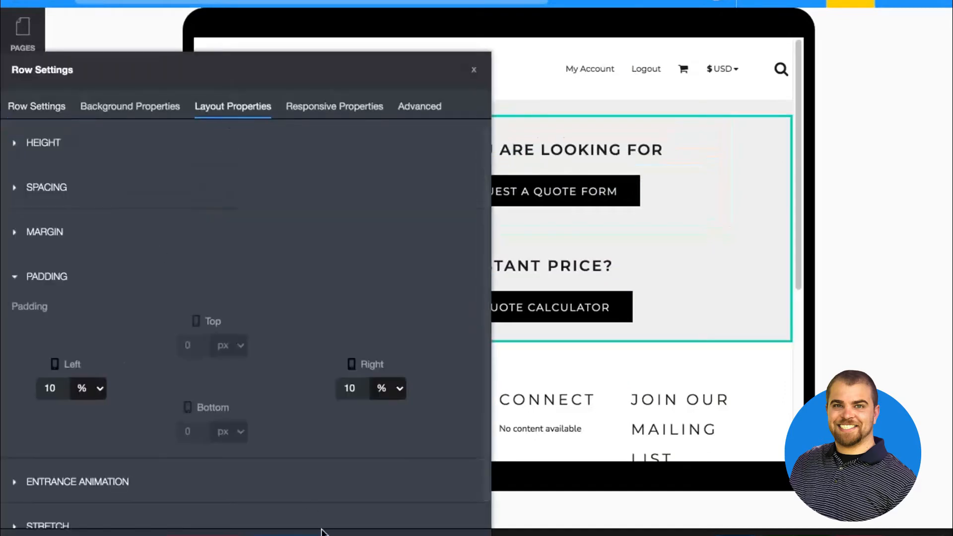
click(290, 534)
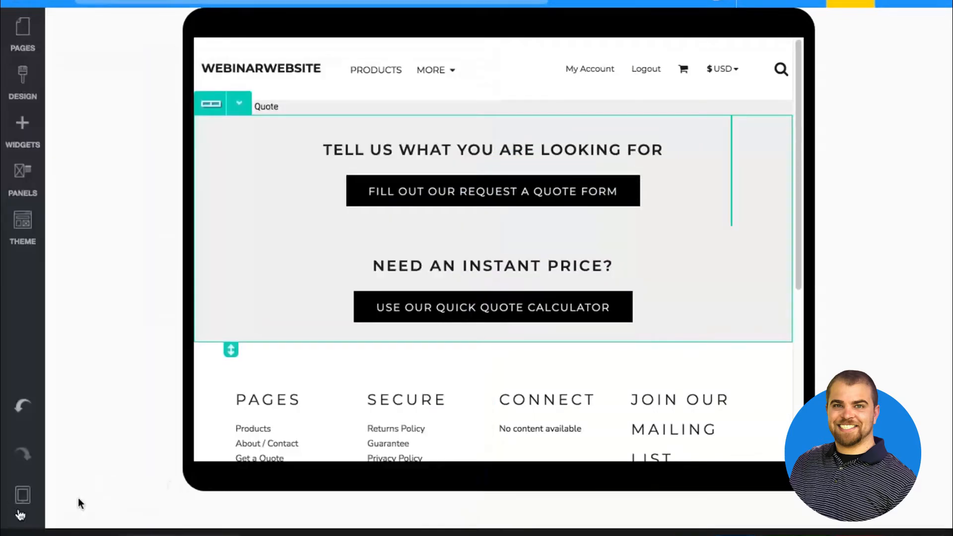
Save the Get a Quote page and dismiss the save dialog
mouse_move(22, 496)
click(736, 534)
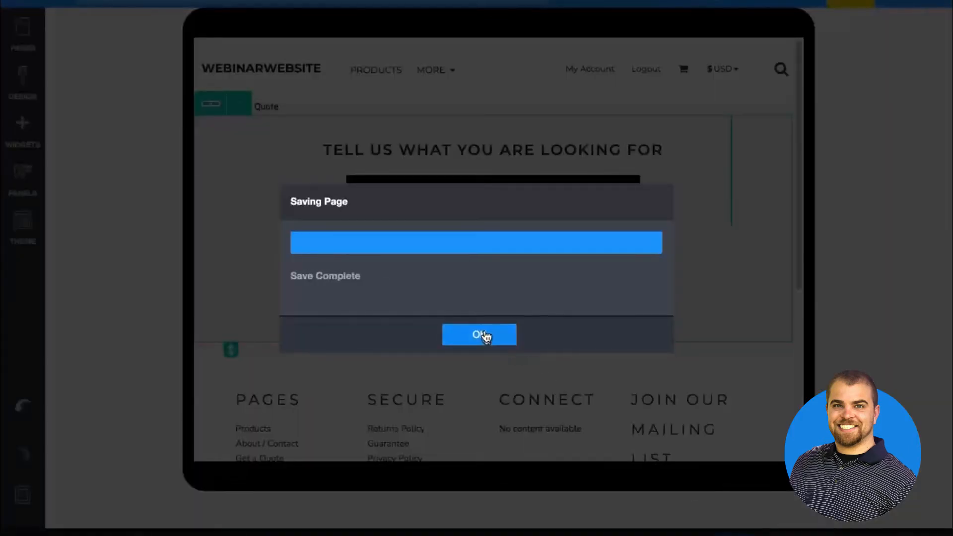
click(482, 335)
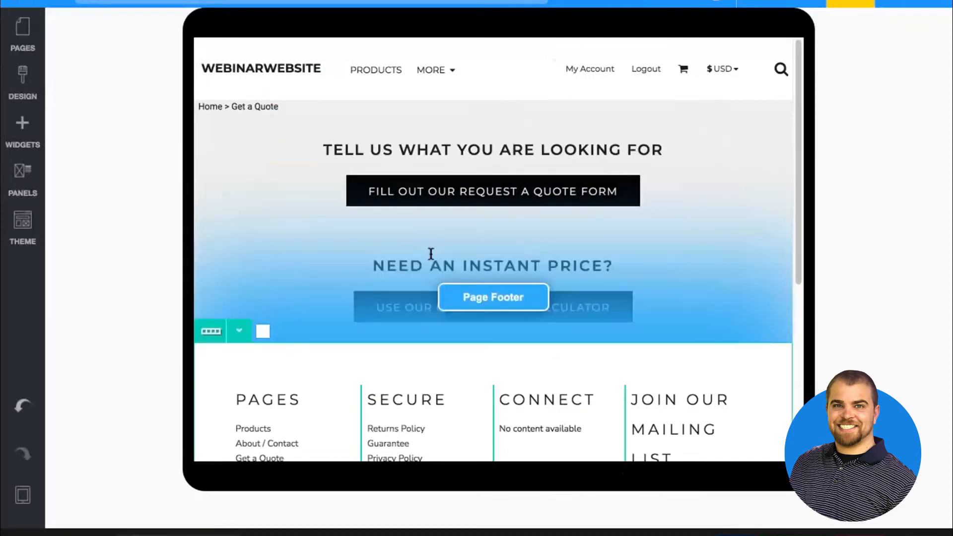
click(430, 254)
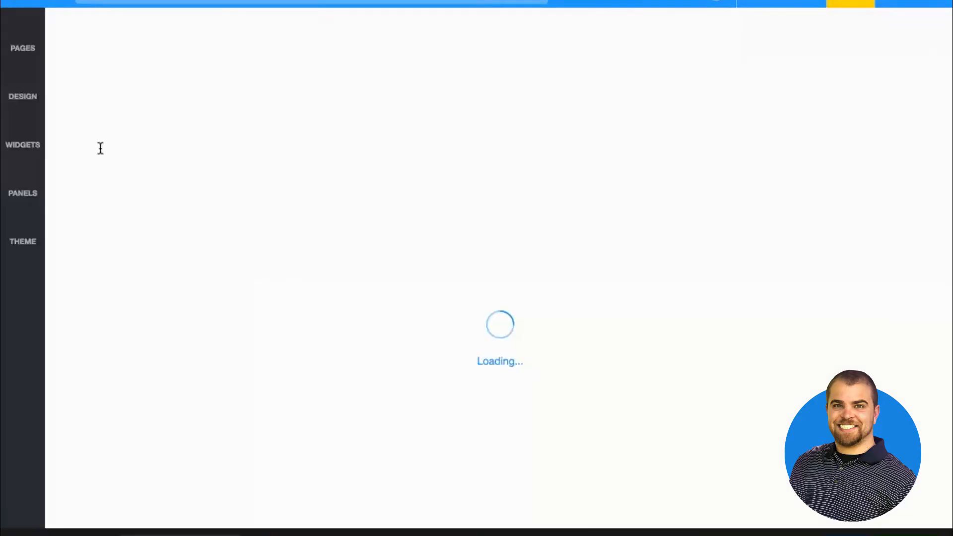
Reorder the site's page list so About / Contact and Get a Quote come directly below Products, in that order
click(21, 124)
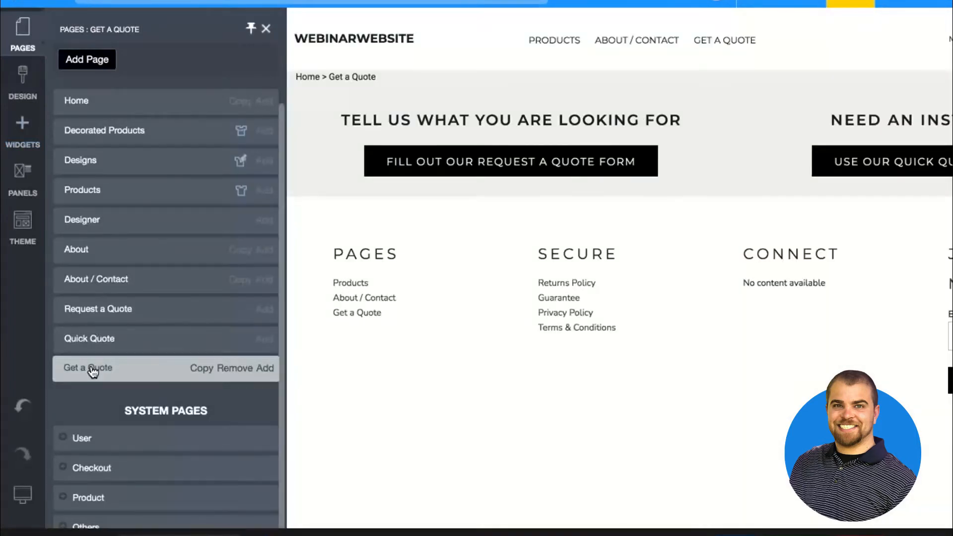
drag(91, 369, 123, 207)
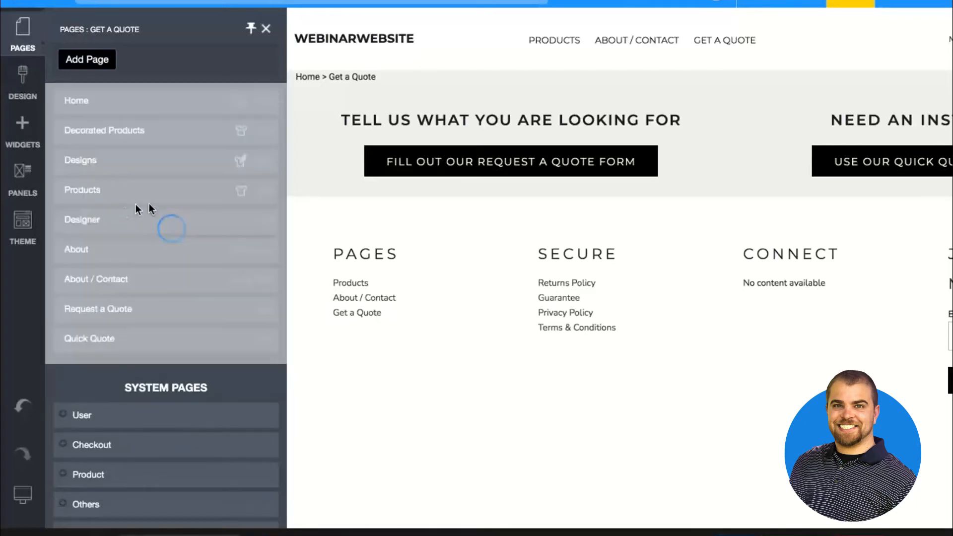
drag(99, 308, 132, 207)
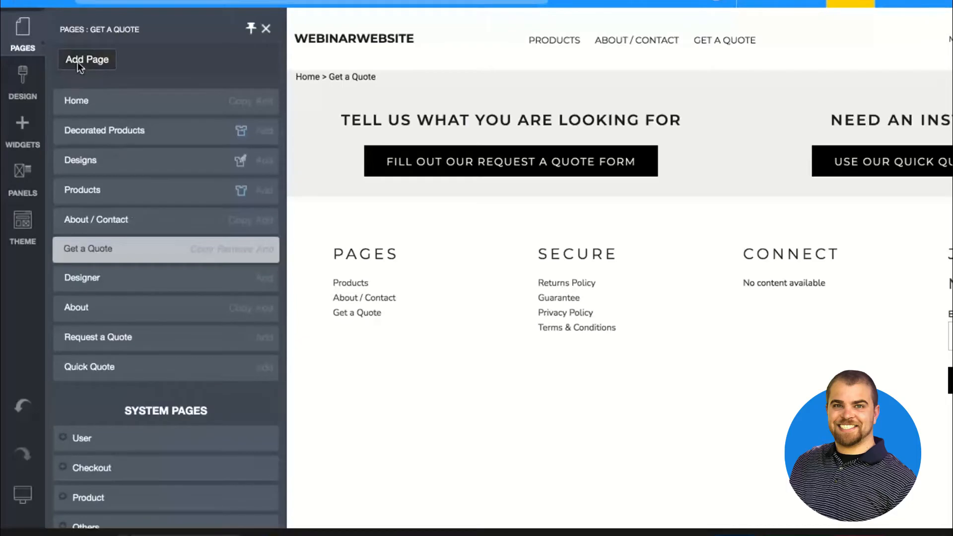
Add a new page named Services and close the page list
click(77, 61)
click(389, 315)
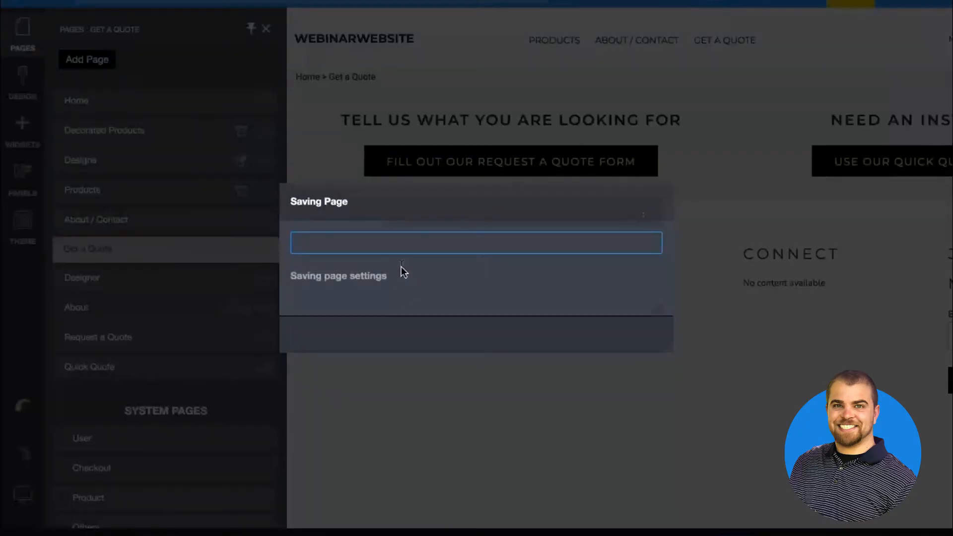
text(SER)
key(BackSpace)
key(BackSpace)
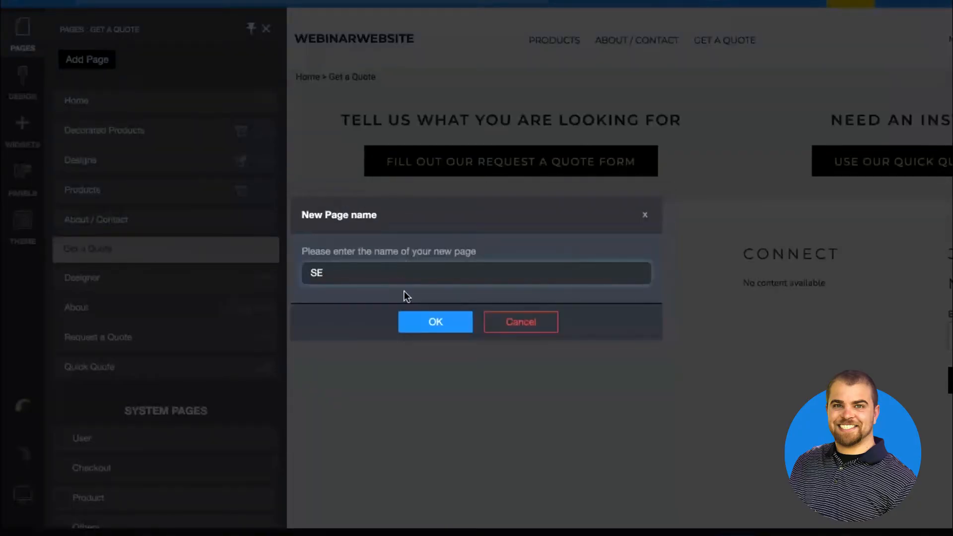
text(ervices)
click(439, 325)
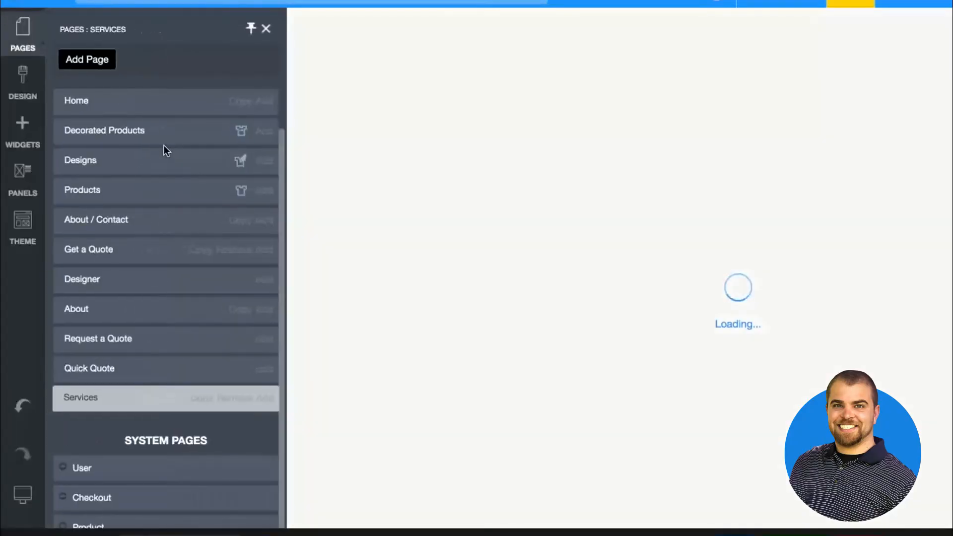
click(267, 28)
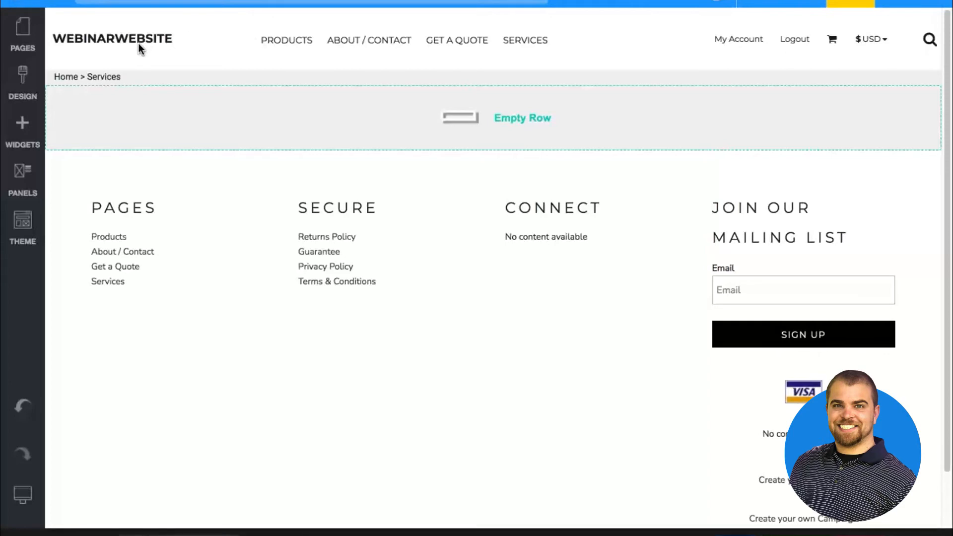
Open the Home page and place the We Make Merch large banner above the existing hero banner
click(23, 34)
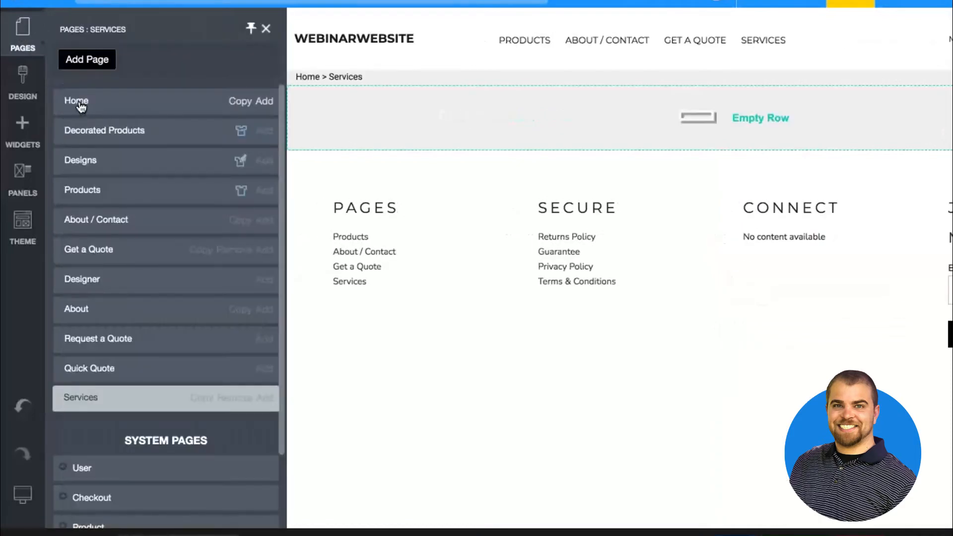
click(77, 102)
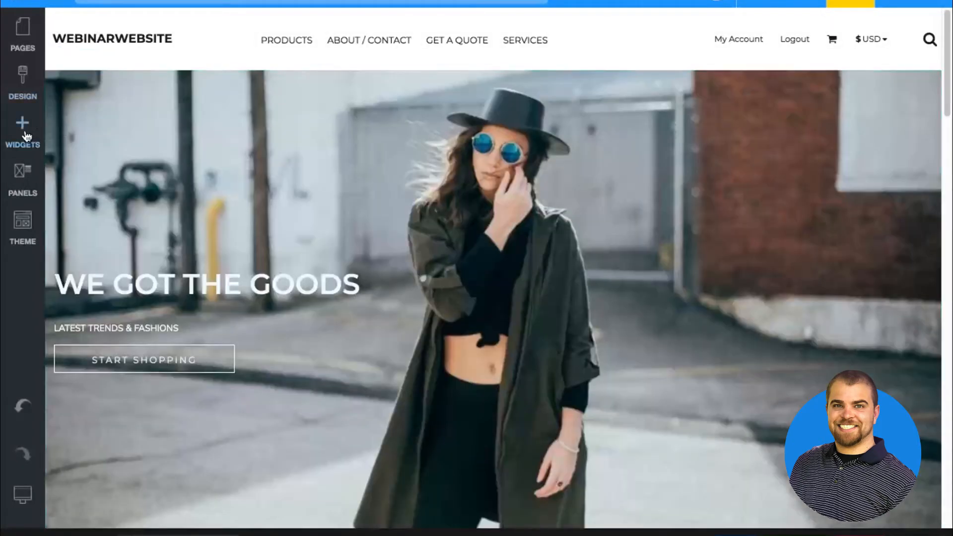
click(23, 188)
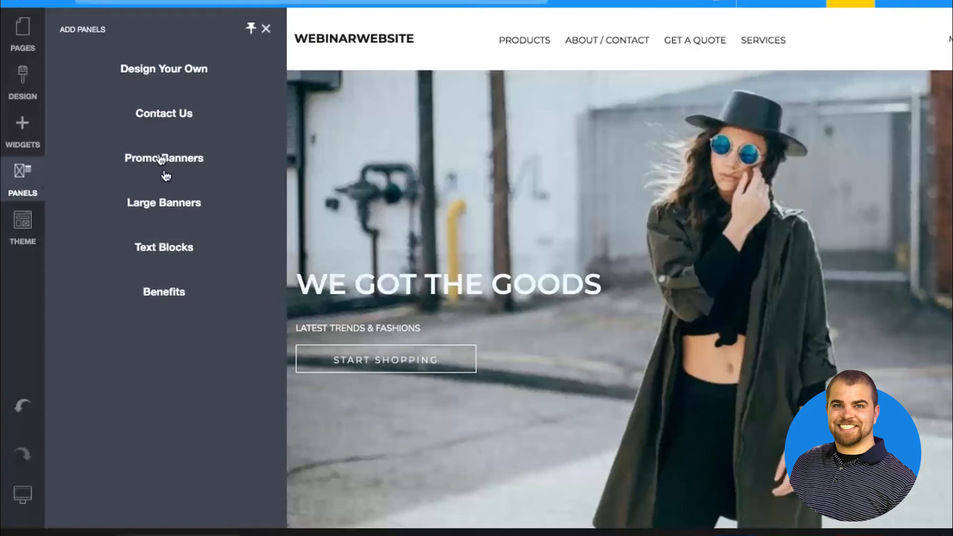
click(169, 204)
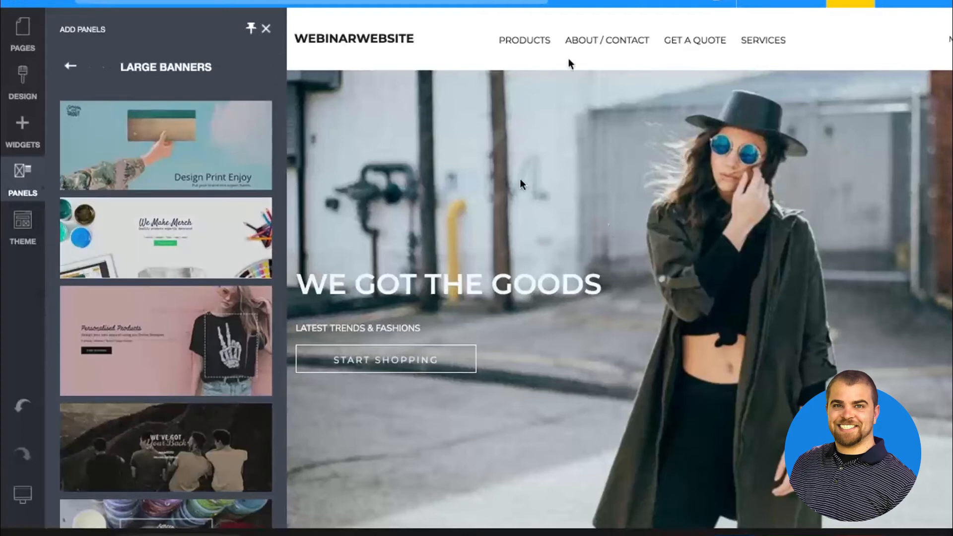
mouse_move(191, 238)
mouse_down()
mouse_move(354, 136)
mouse_move(362, 113)
mouse_up()
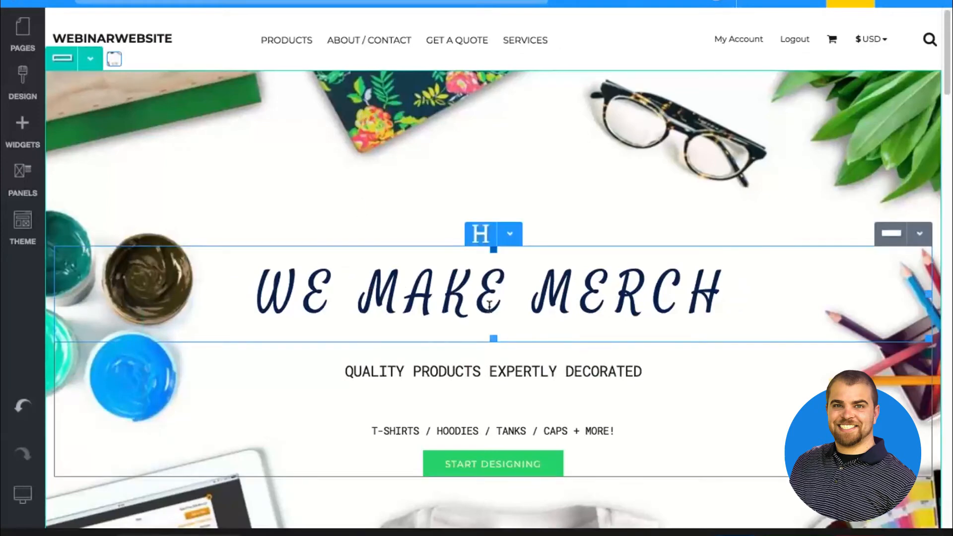
Reduce the space above the We Make Merch heading and shorten the banner row
scroll(488, 304, down, 2)
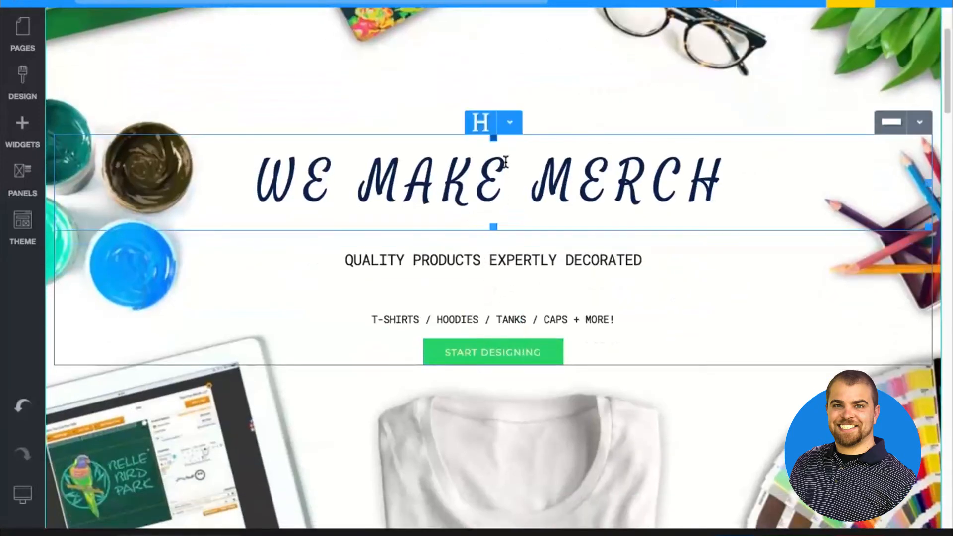
click(508, 123)
click(506, 147)
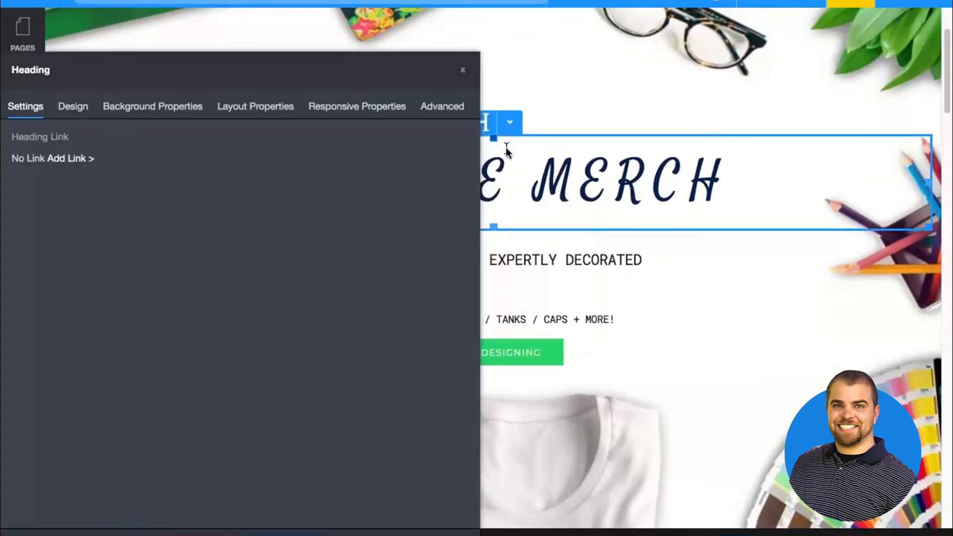
click(202, 534)
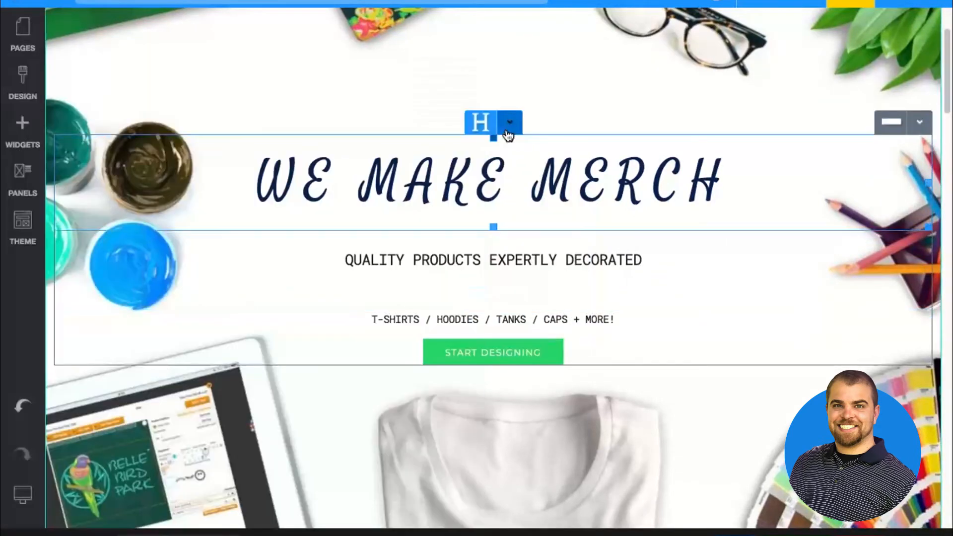
mouse_move(493, 140)
mouse_down()
mouse_move(493, 159)
mouse_move(493, 122)
mouse_up()
scroll(493, 120, down, 3)
drag(83, 325, 82, 249)
Delete the We Got the Goods banner row from the Home page
click(90, 241)
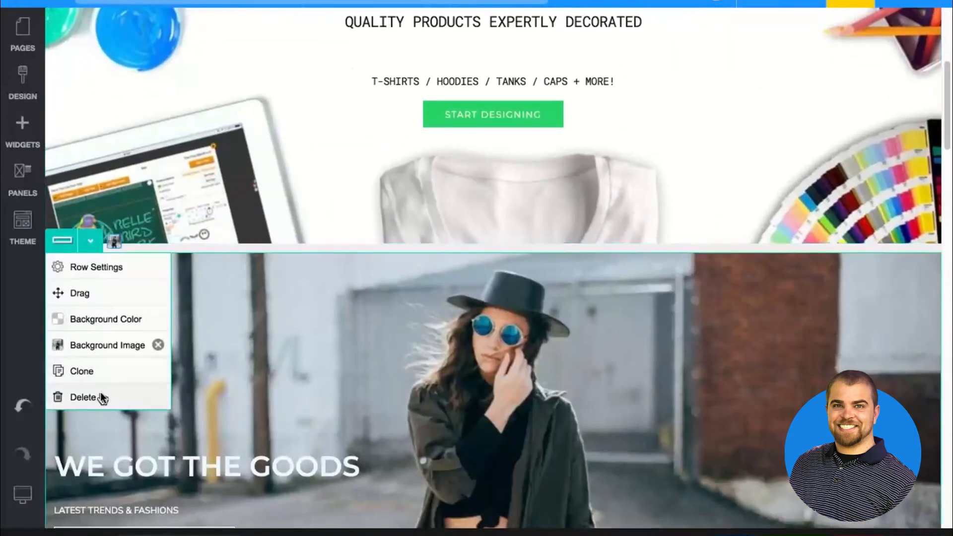
click(100, 395)
click(435, 309)
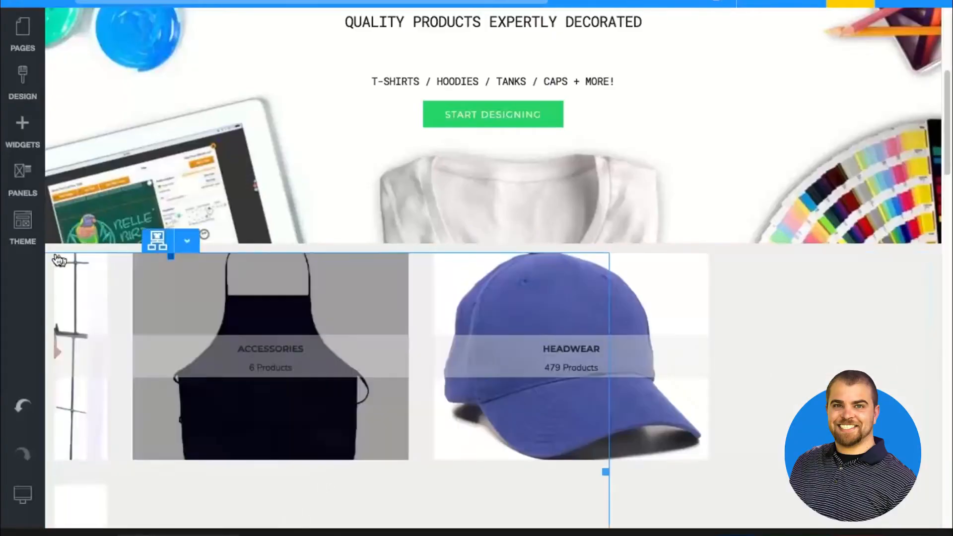
Delete the product category widget showing Apparel, Accessories and Headwear, and confirm its removal
click(156, 244)
click(331, 525)
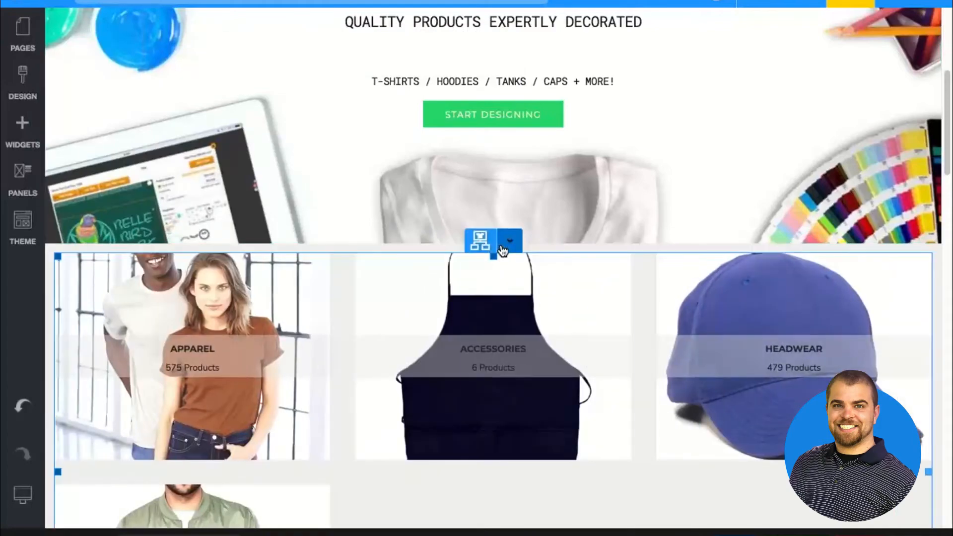
click(510, 240)
click(507, 399)
click(431, 313)
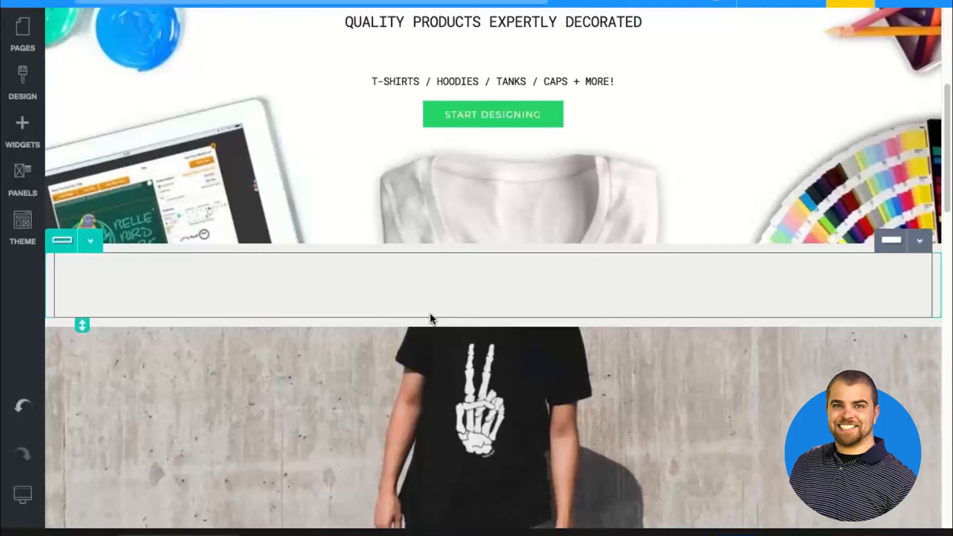
Delete the background-image row containing the Check Them Out button and confirm its removal
click(90, 315)
scroll(94, 330, down, 3)
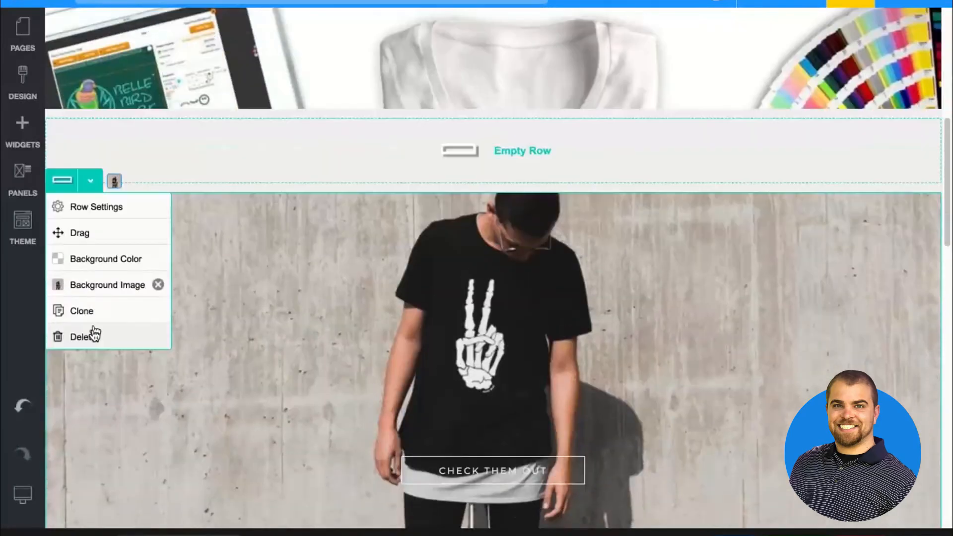
click(94, 334)
click(447, 304)
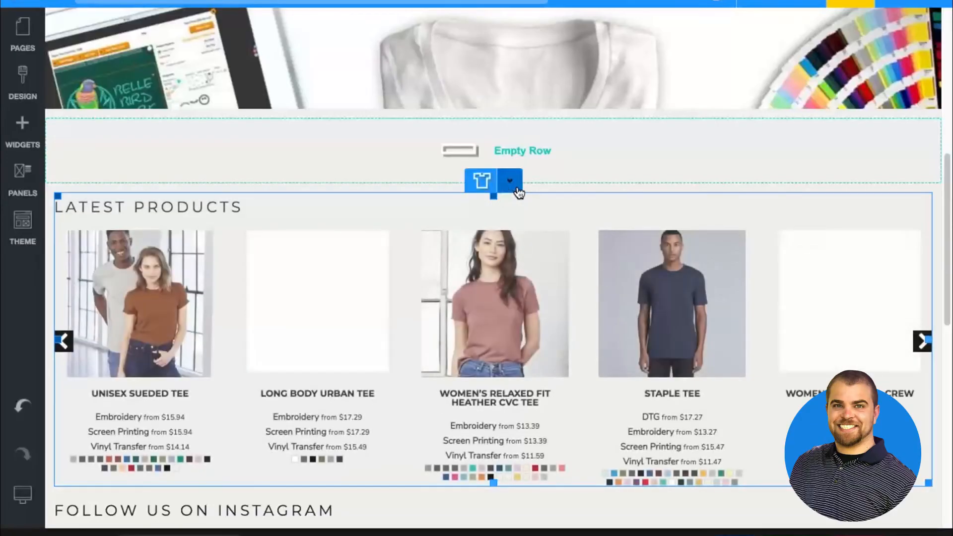
Delete the Latest Products listing and the Follow Us on Instagram gallery from the Home page
click(511, 181)
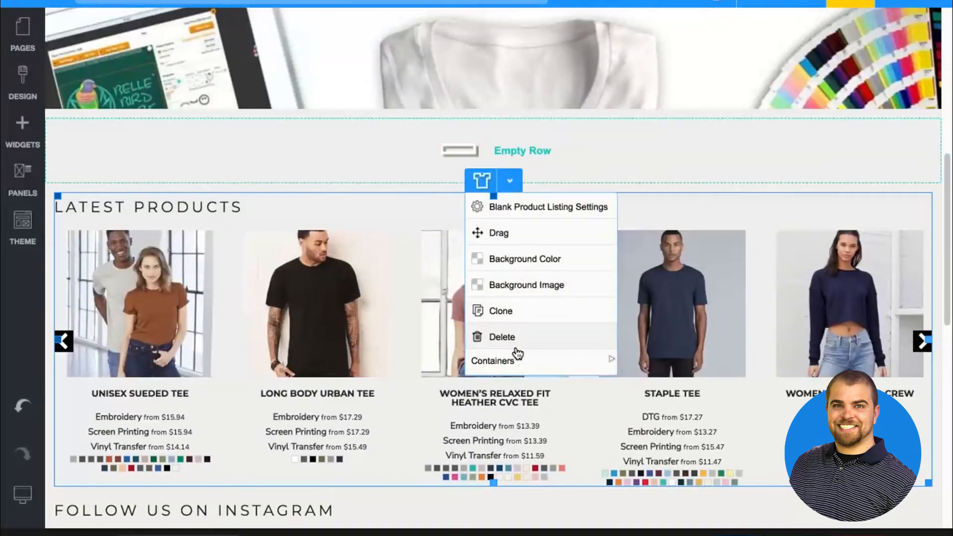
click(507, 337)
click(435, 310)
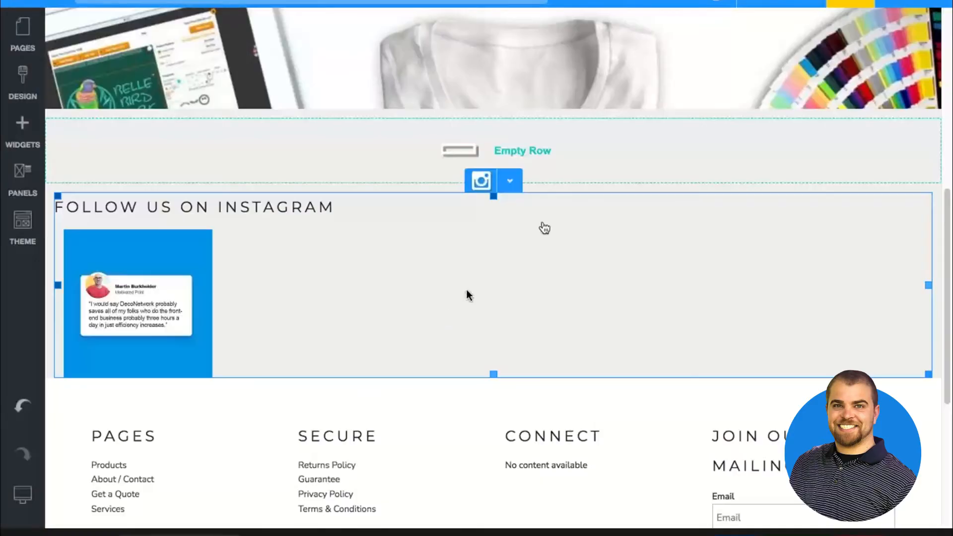
click(510, 181)
click(509, 337)
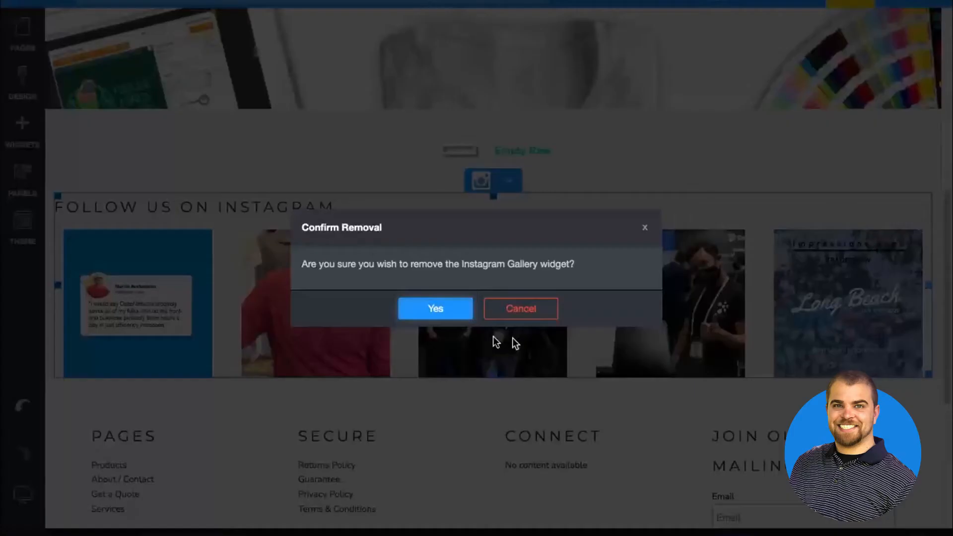
click(446, 313)
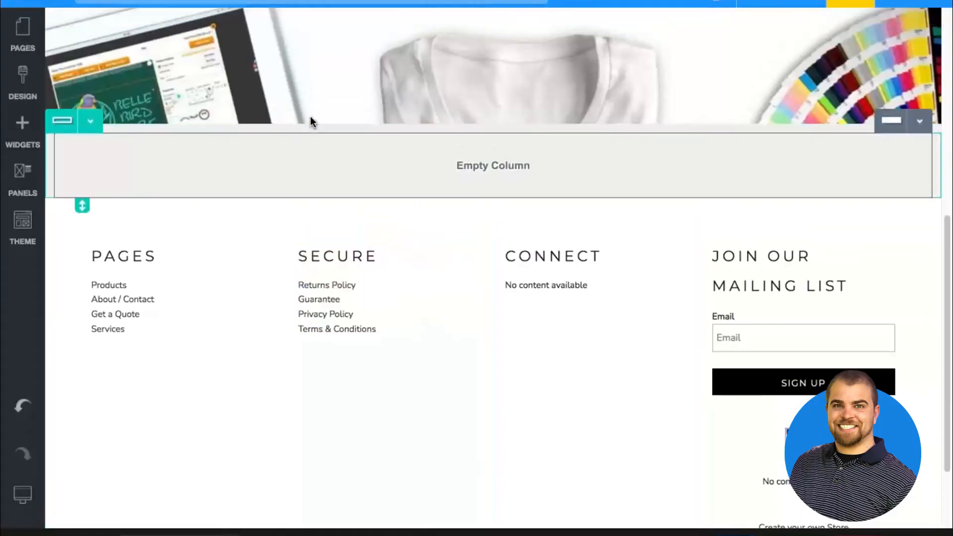
Replace the We Make Merch banner heading with "CUSTOM APPAREL PRINTING ^ EMBROIDERY"
scroll(119, 195, up, 5)
scroll(119, 198, up, 3)
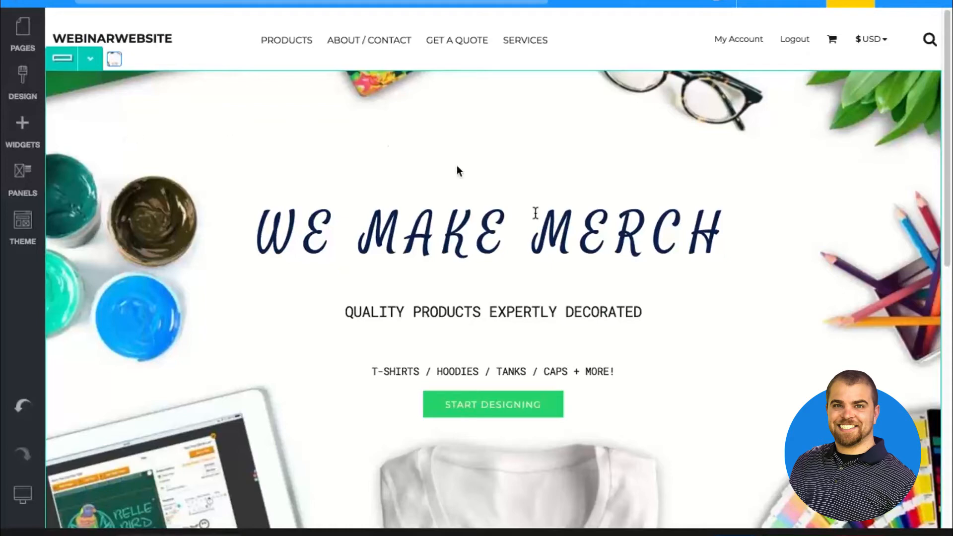
triple_click(534, 233)
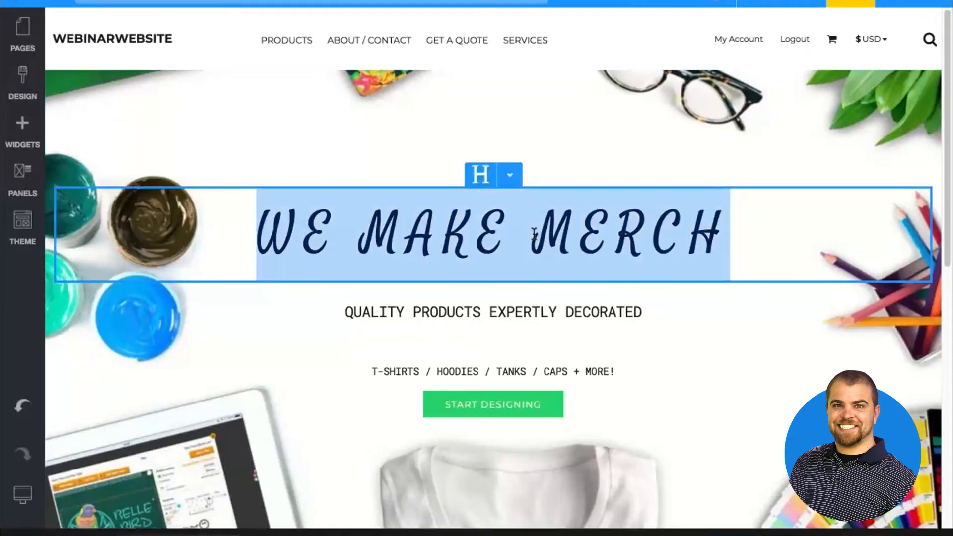
text(CUS)
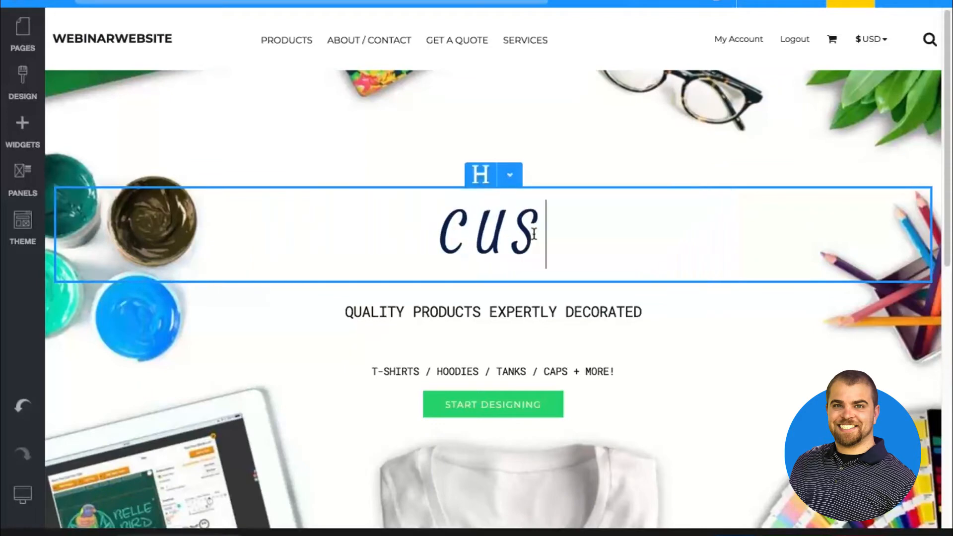
text(TOM APPAREL PR)
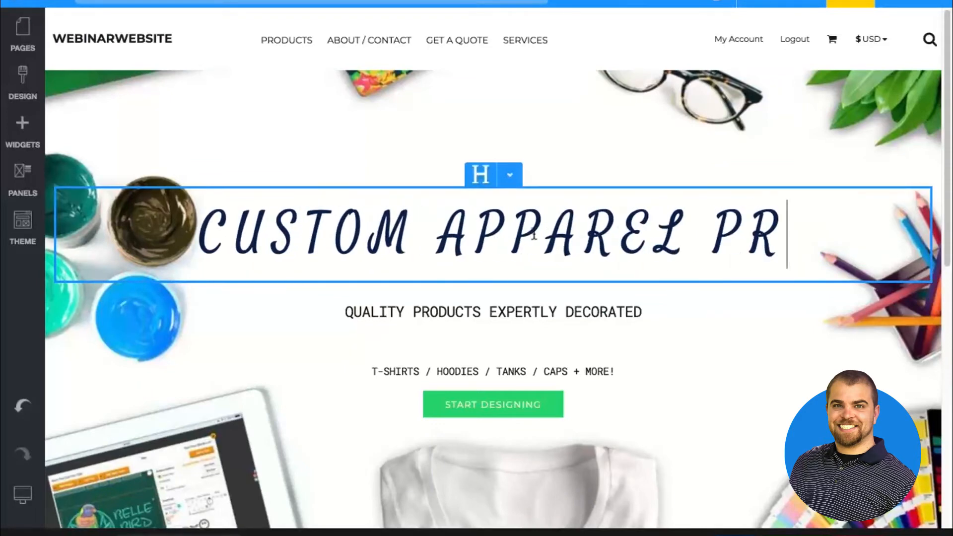
text(INTING ^ B)
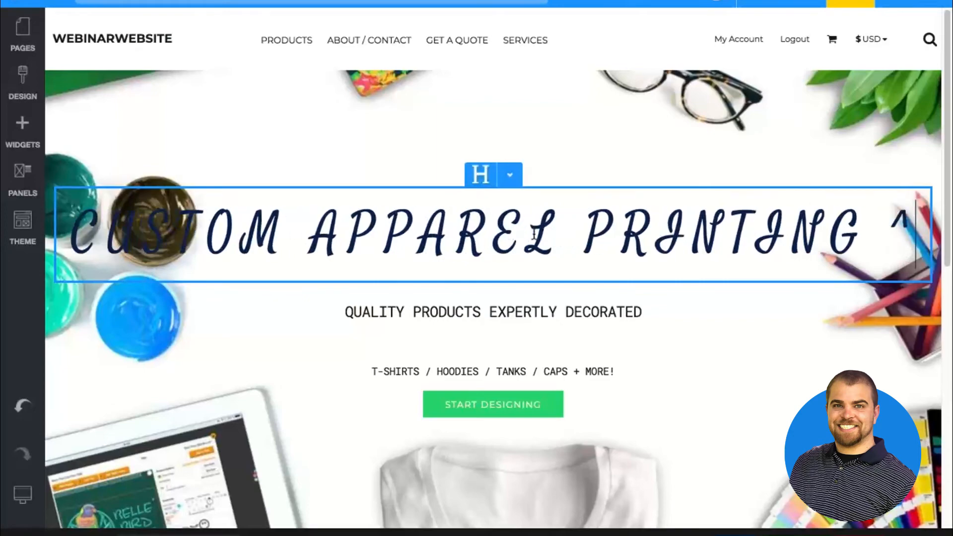
key(BackSpace)
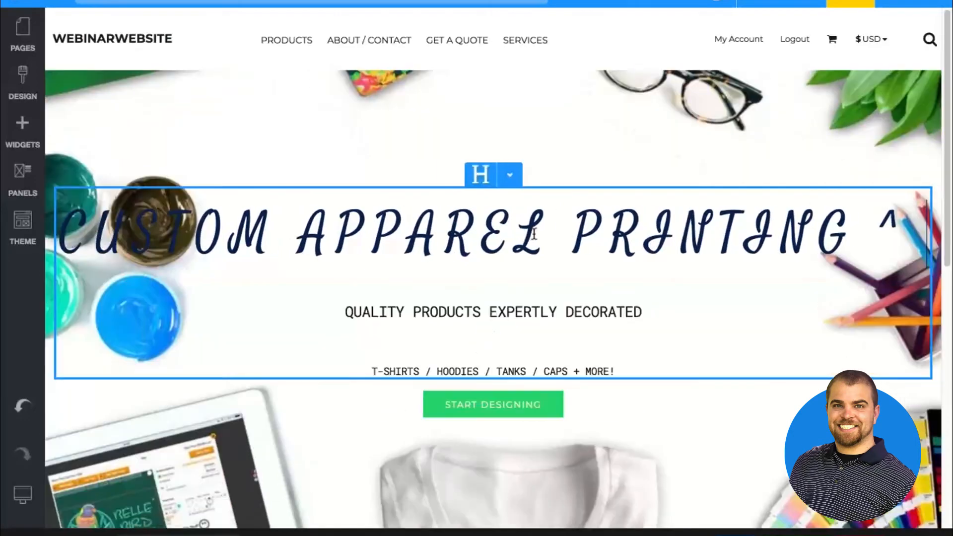
text(EMBROIDERY)
click(723, 394)
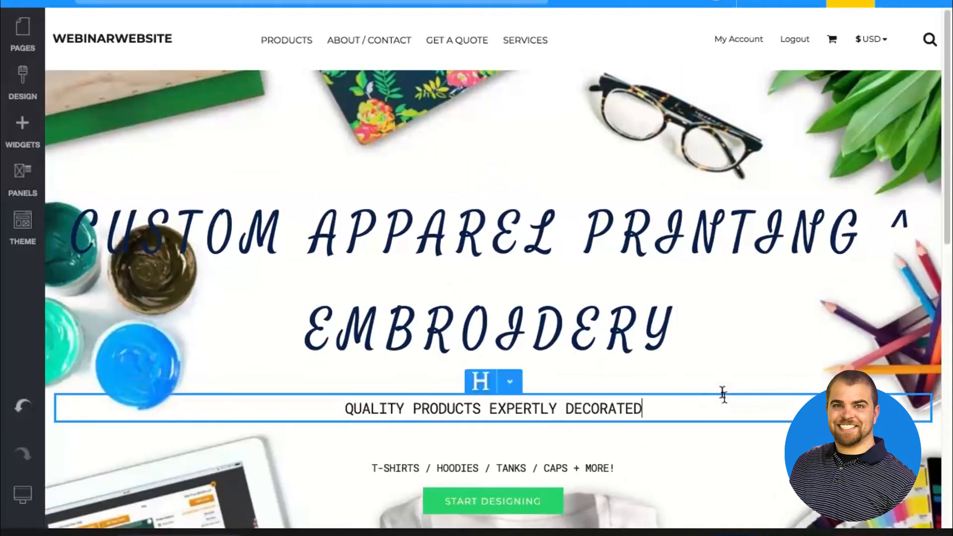
Narrow the banner heading so its second line starts at PRINTING, and shorten the banner row
click(897, 278)
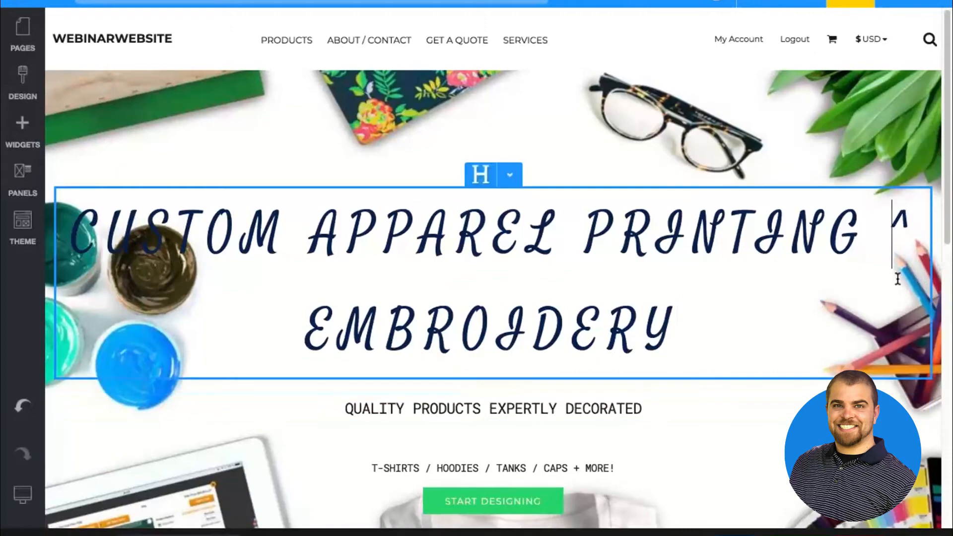
click(937, 282)
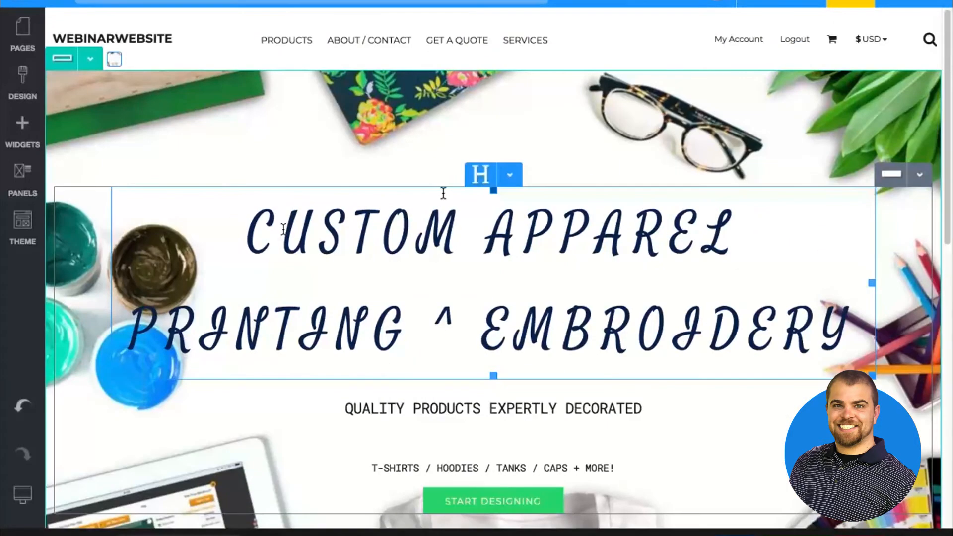
scroll(444, 193, down, 4)
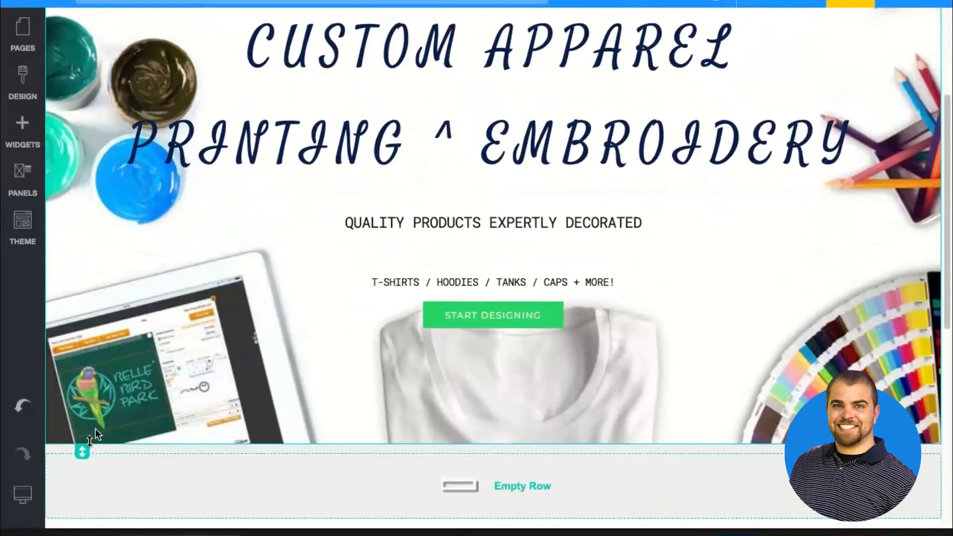
drag(86, 449, 84, 393)
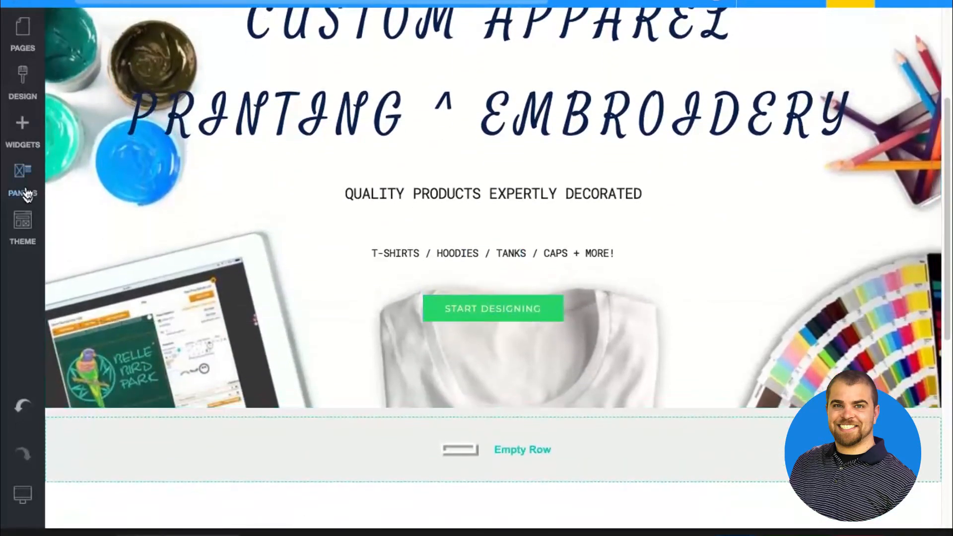
Insert a two-column row in the banner between the product types line and the Start Designing button
click(22, 130)
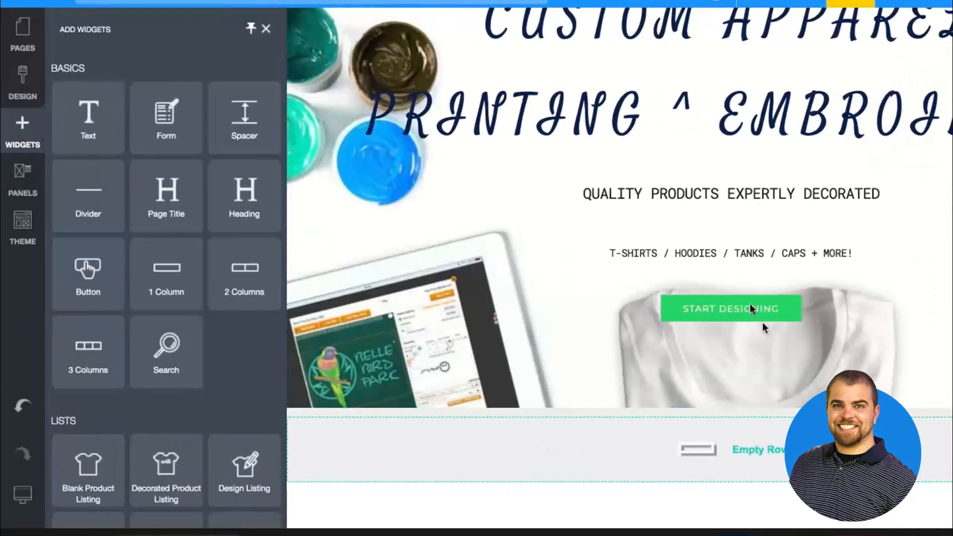
drag(245, 272, 538, 278)
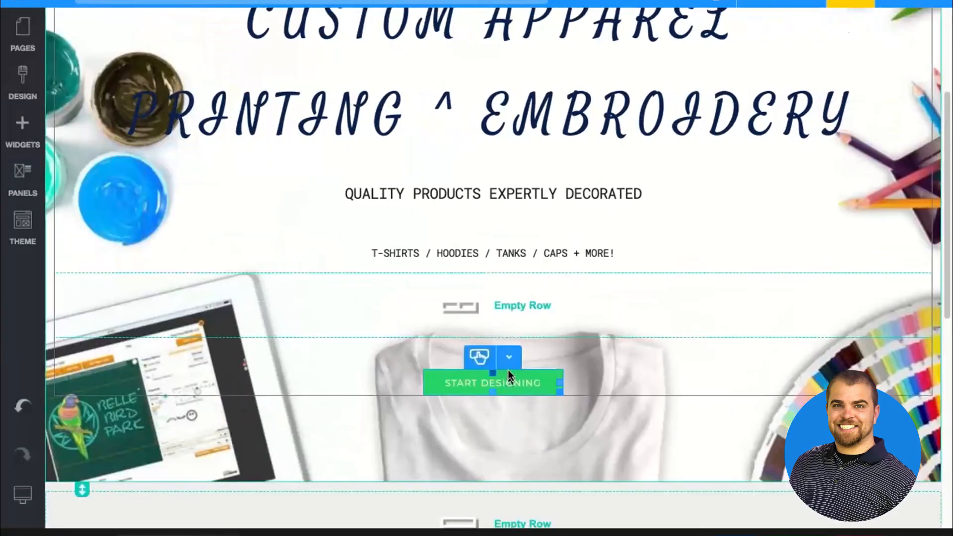
Move the Start Designing button into the first column of the banner's two-column row, keeping its link to the Products page
click(509, 357)
drag(505, 397, 407, 297)
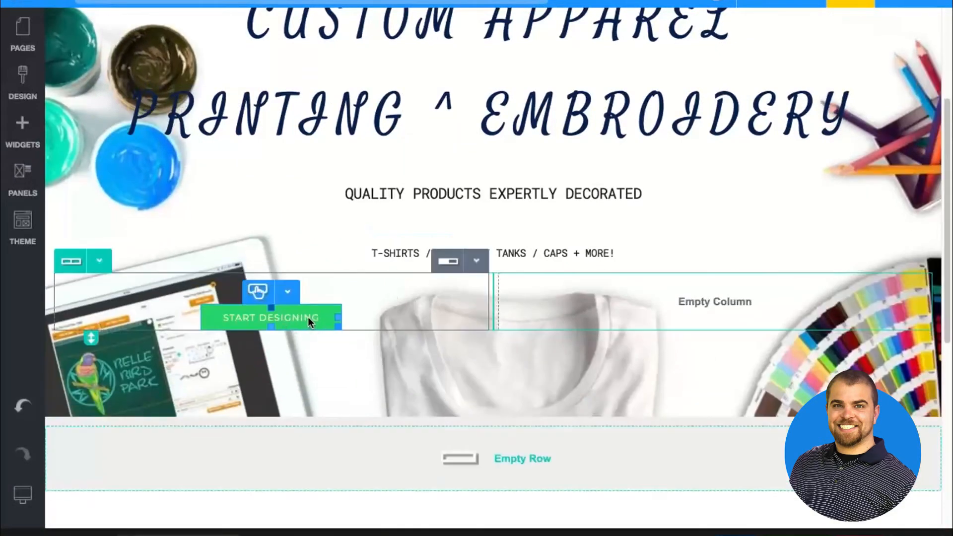
double_click(309, 318)
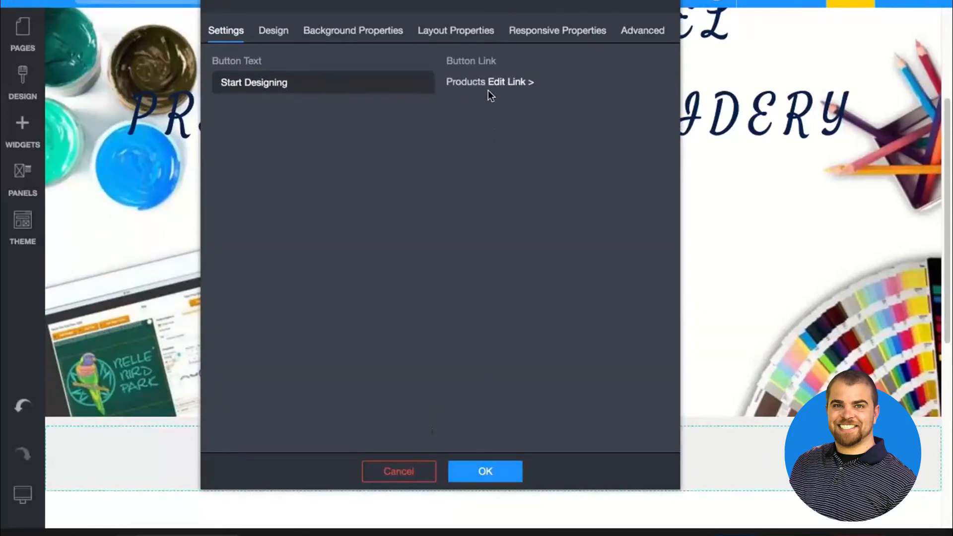
click(493, 471)
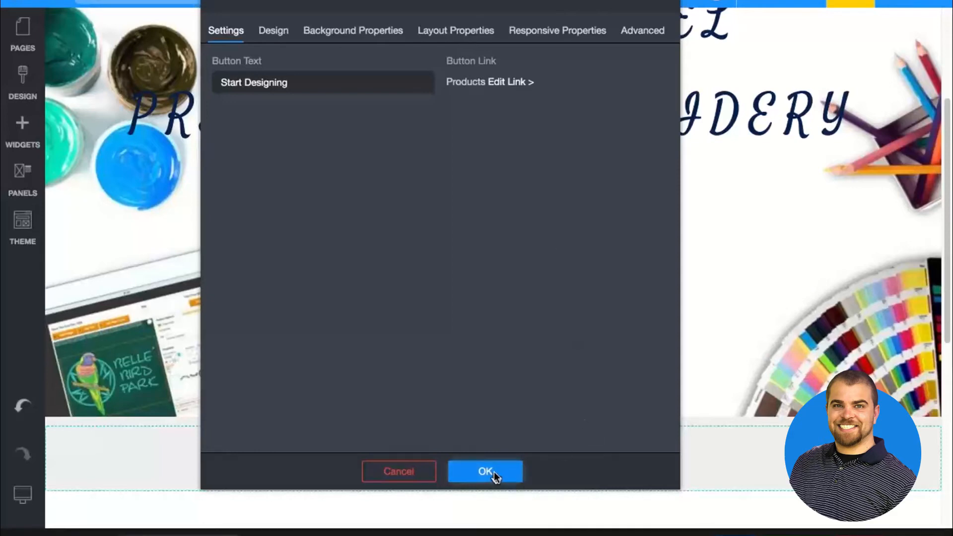
Clone the Start Designing button and move the copy into the second column of the banner's two-column row
click(286, 293)
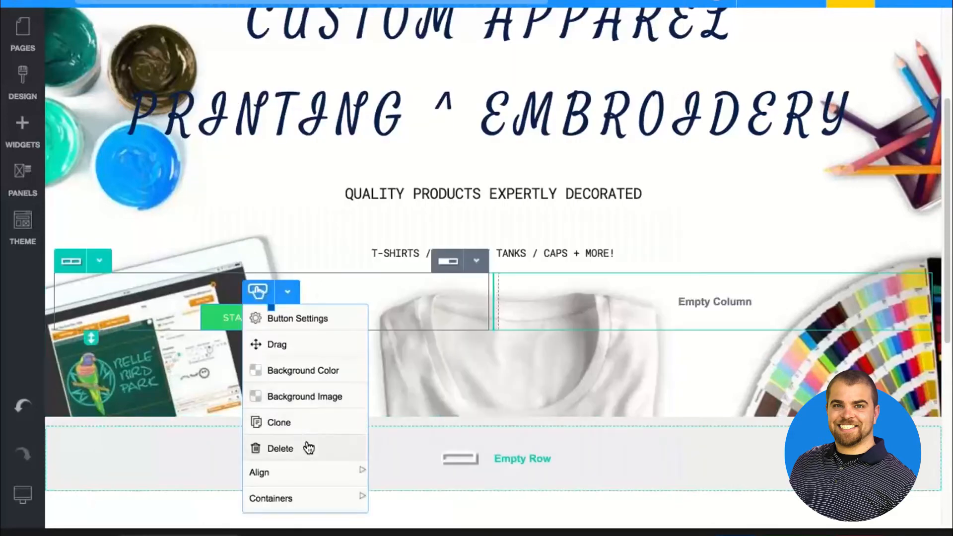
click(305, 424)
click(287, 292)
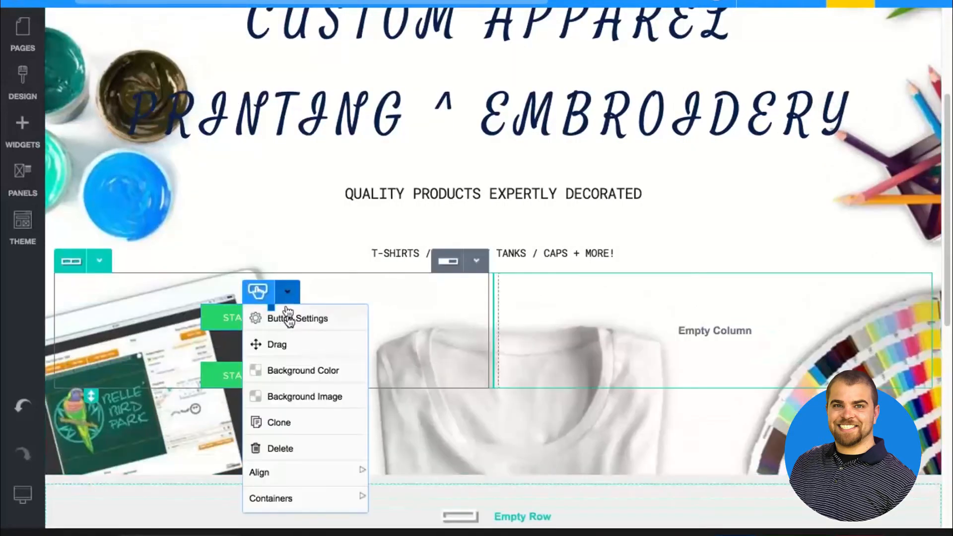
click(285, 342)
click(598, 332)
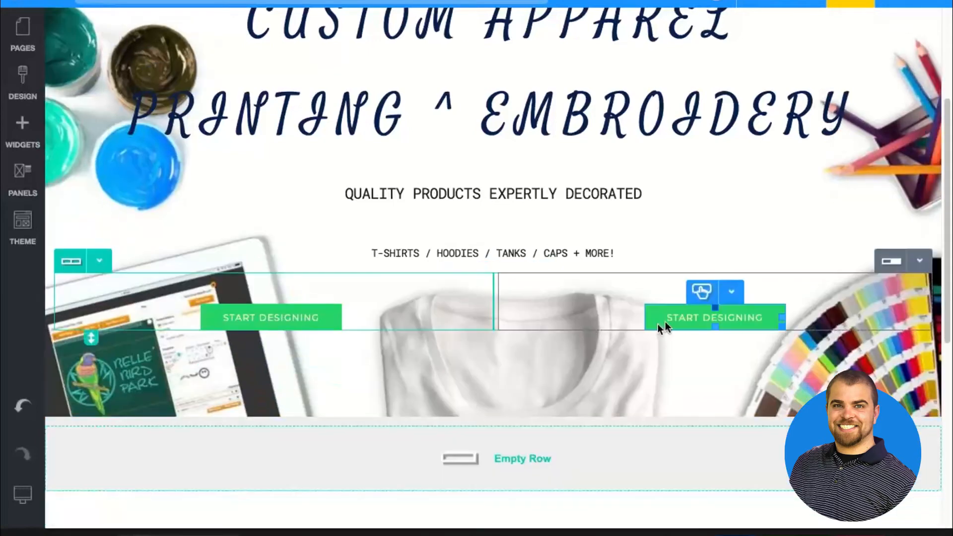
Link the Start Designing button in the second column to the existing Get a Quote page
double_click(689, 312)
click(469, 165)
click(556, 107)
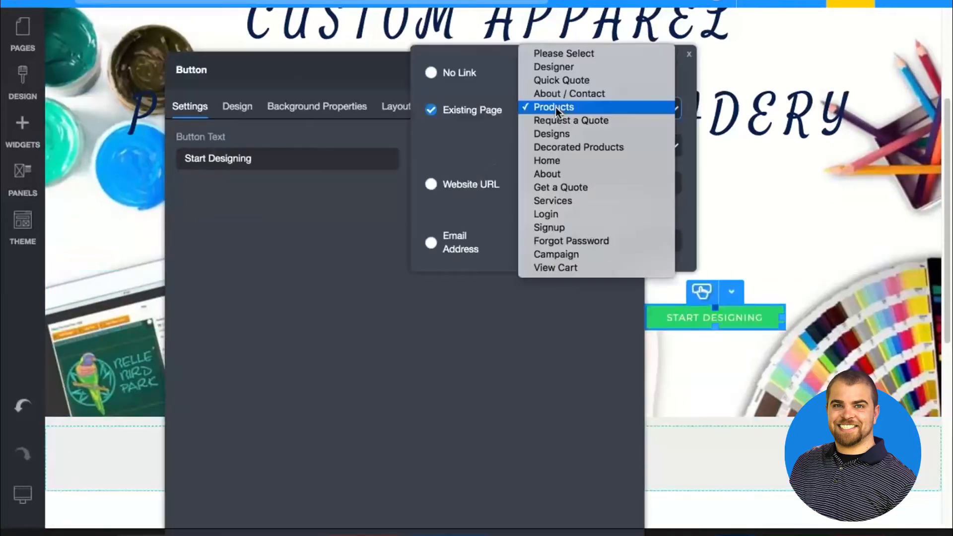
click(561, 188)
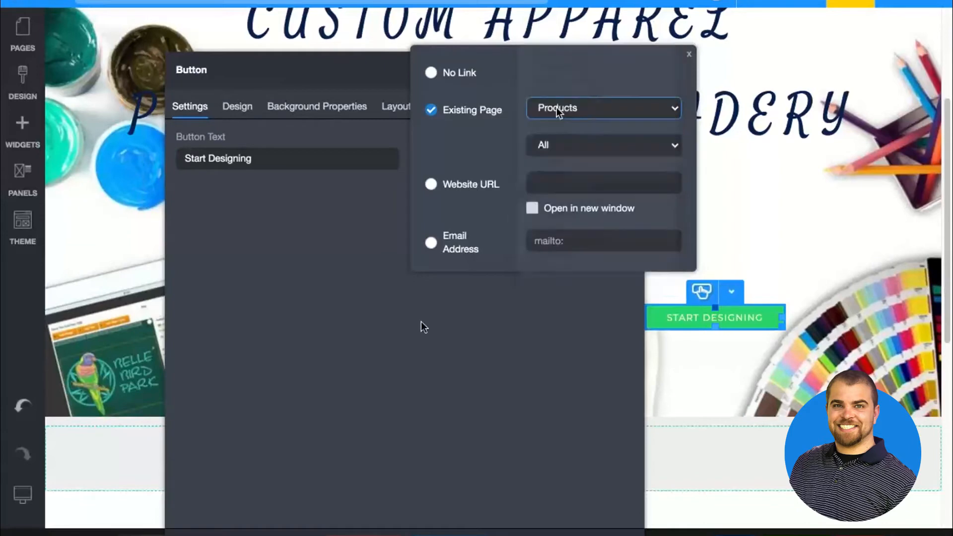
click(450, 534)
click(449, 534)
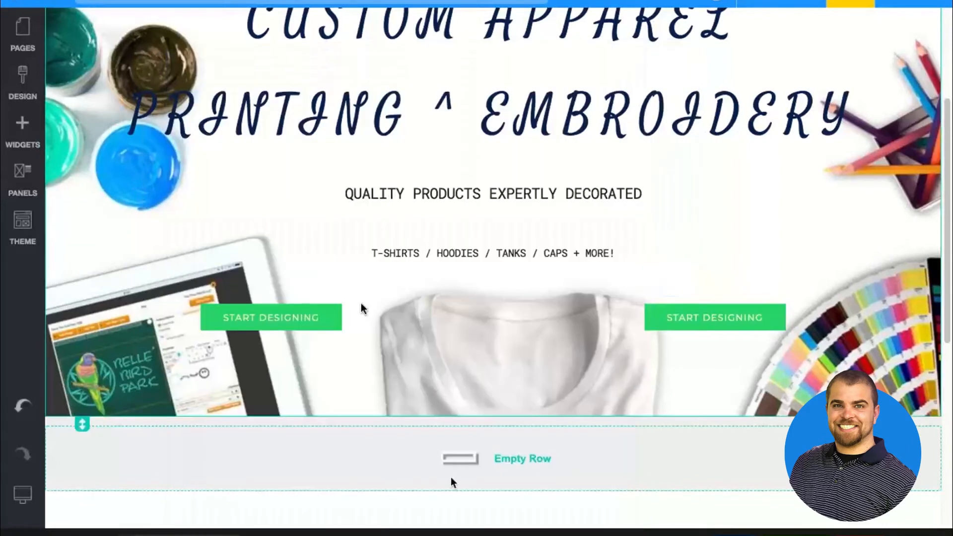
Change the second column's button text to "Get A Quote" and save the page
double_click(672, 314)
triple_click(321, 158)
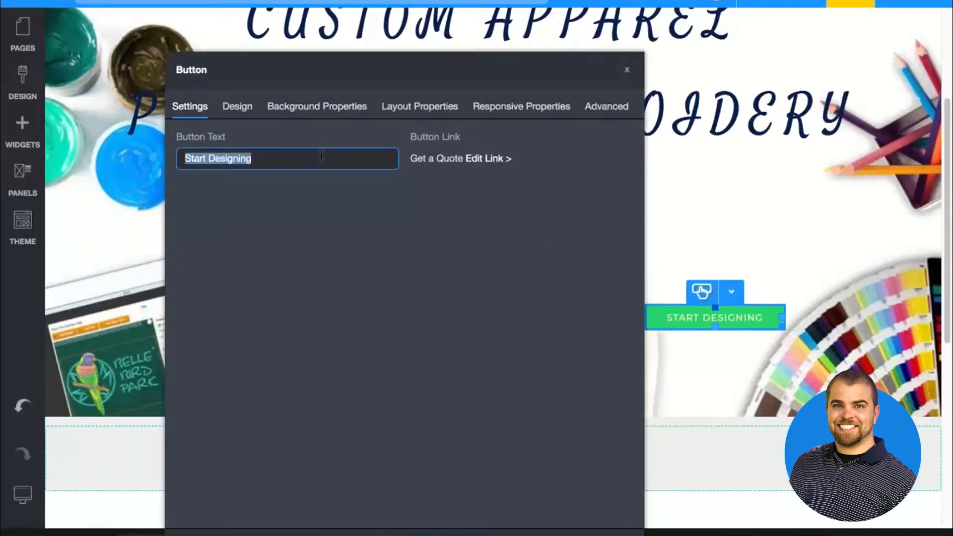
text(Get A Quote)
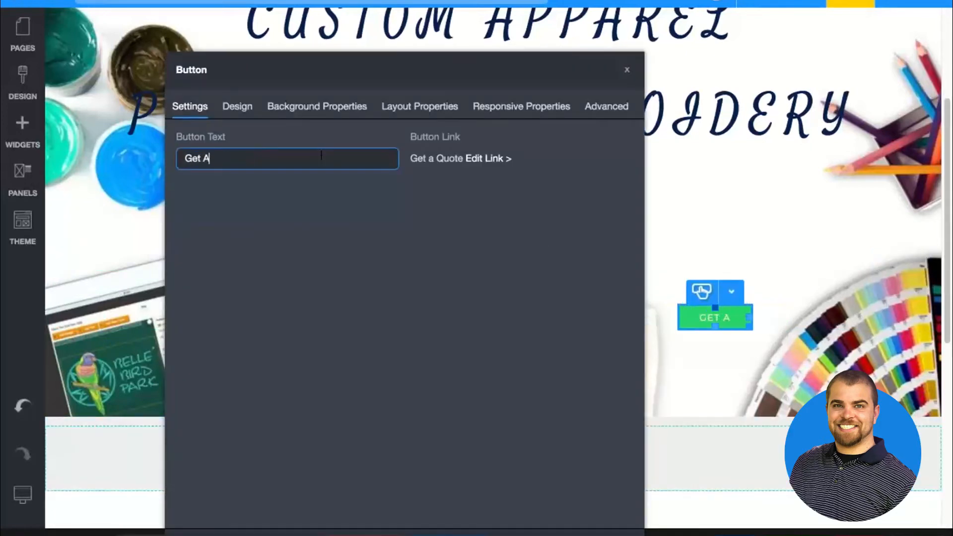
click(475, 534)
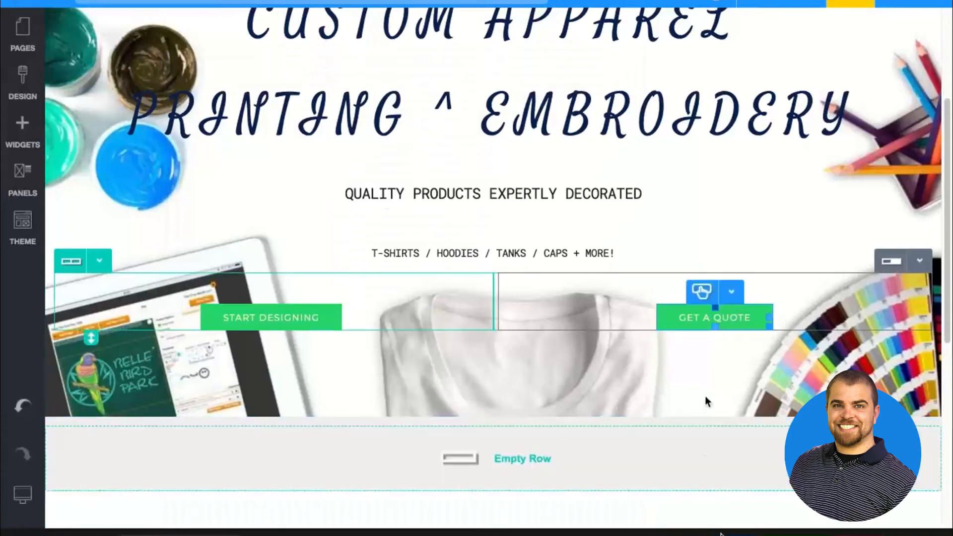
click(780, 534)
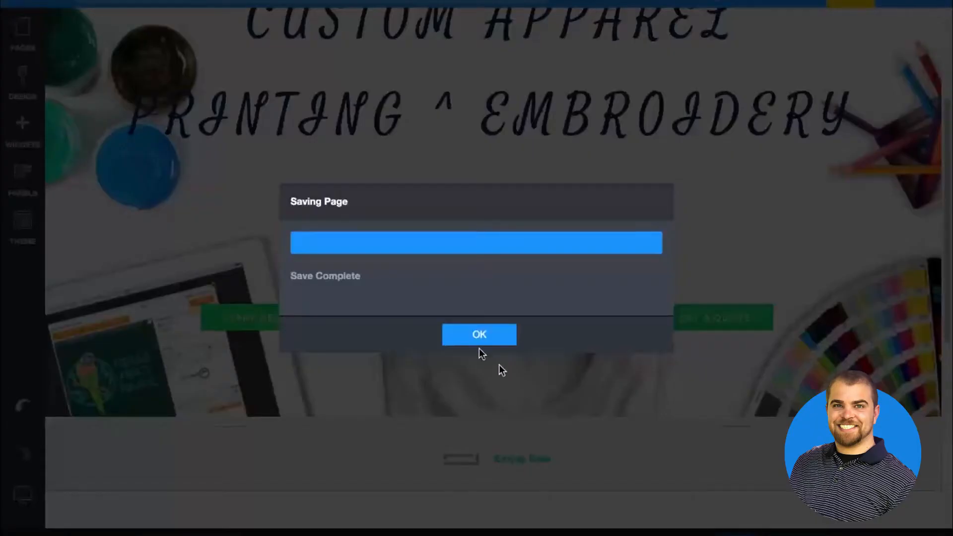
click(477, 335)
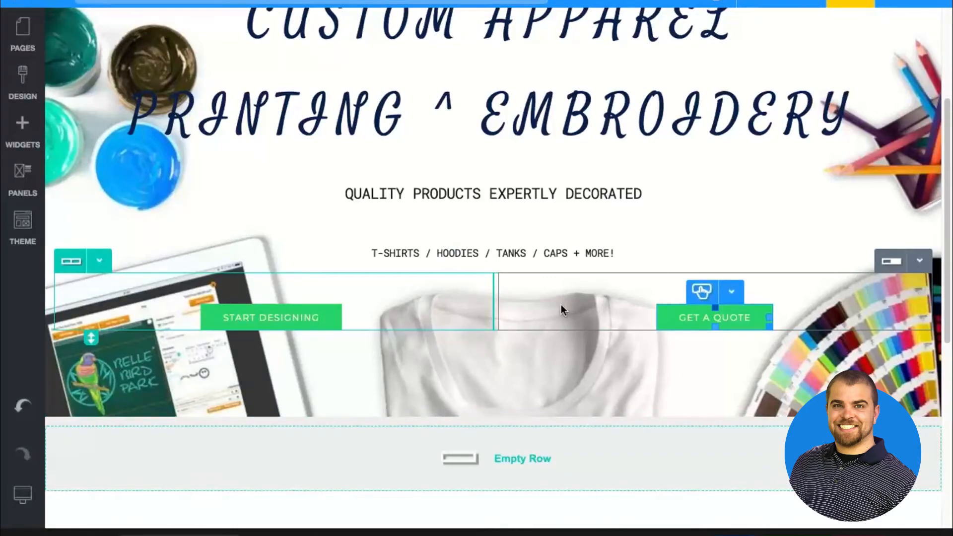
Insert the light Get in Touch contact panel with a map below the banner, and place its form column before the map column
scroll(560, 305, down, 5)
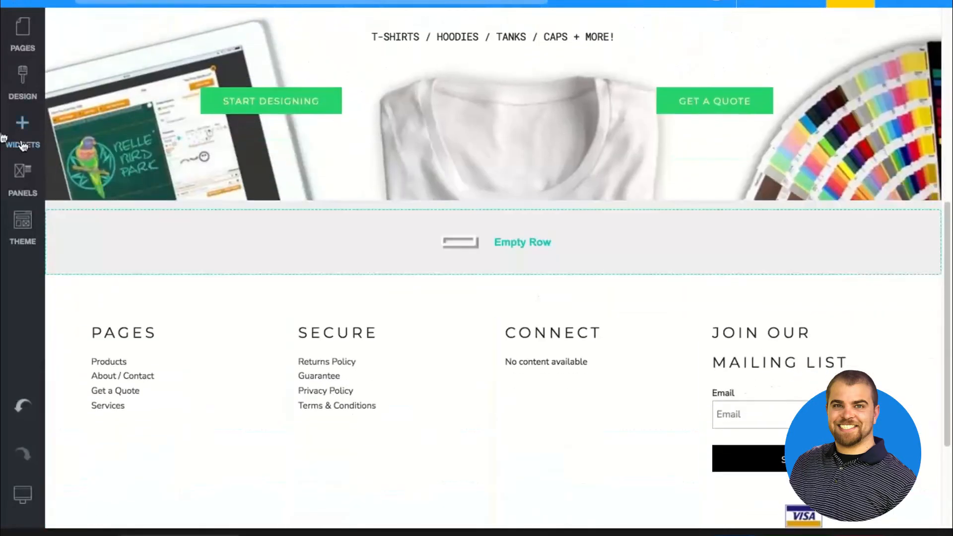
click(21, 177)
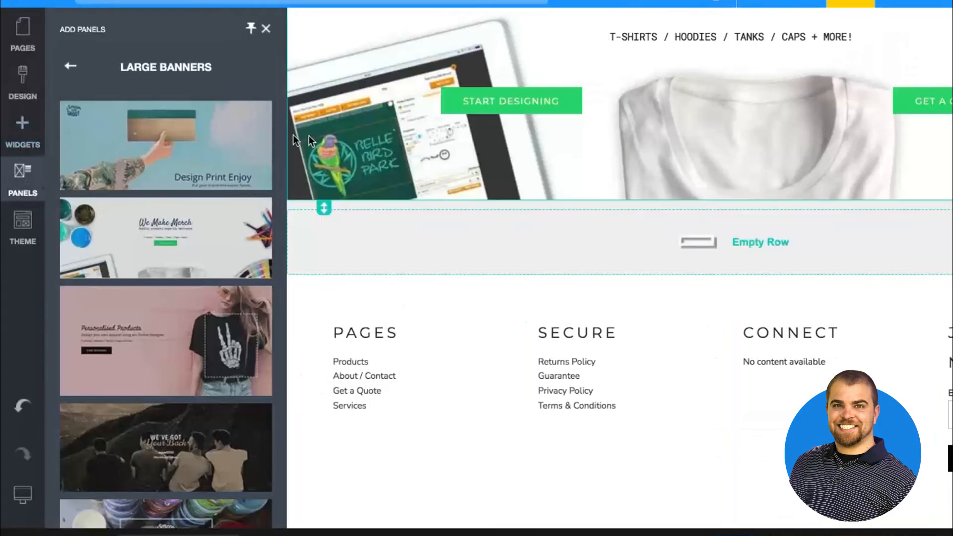
click(70, 66)
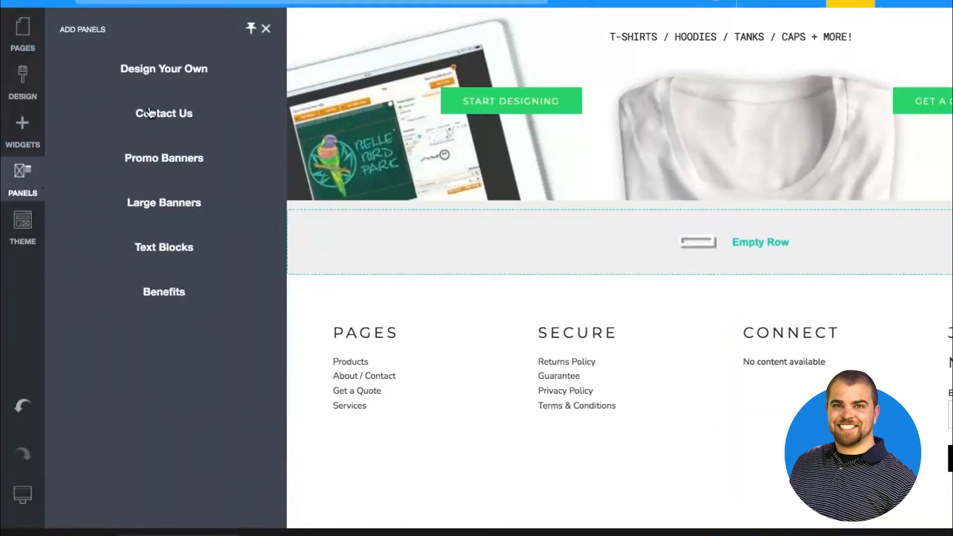
mouse_move(151, 110)
mouse_down()
mouse_move(409, 211)
mouse_move(228, 152)
mouse_move(148, 107)
mouse_up()
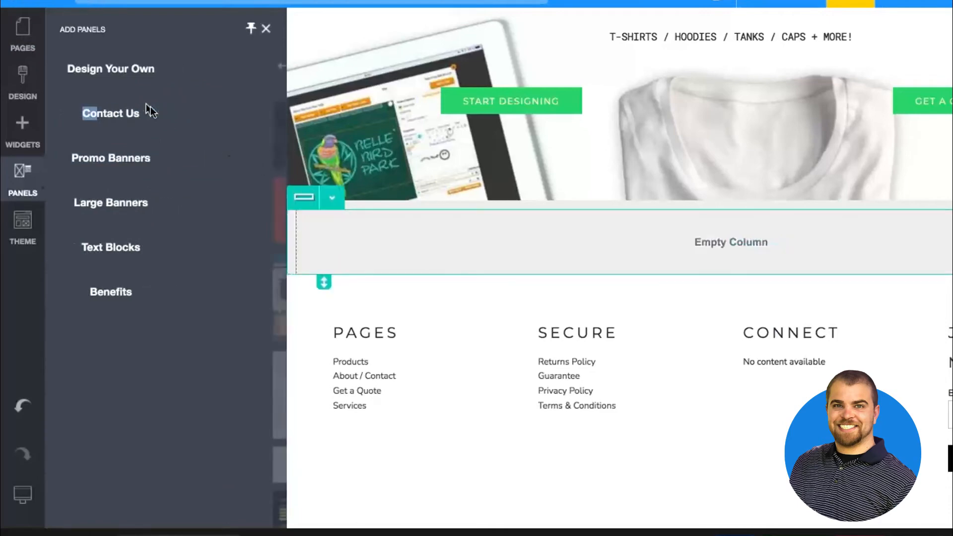
click(70, 66)
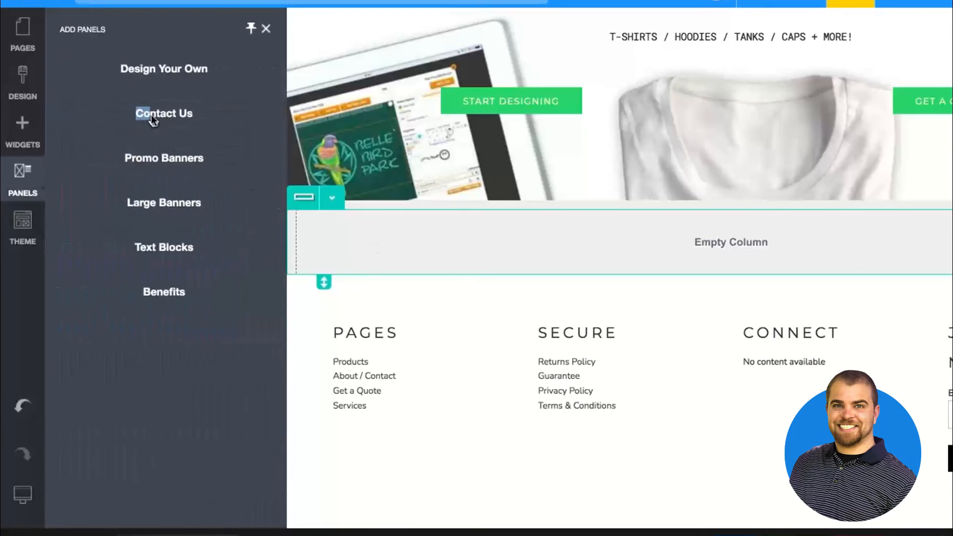
click(151, 118)
drag(136, 323, 367, 213)
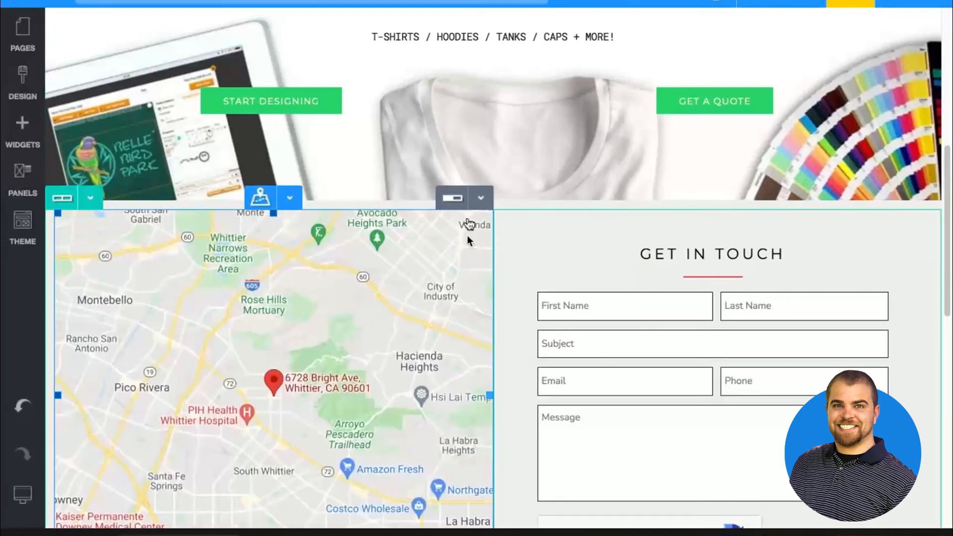
click(486, 203)
click(473, 252)
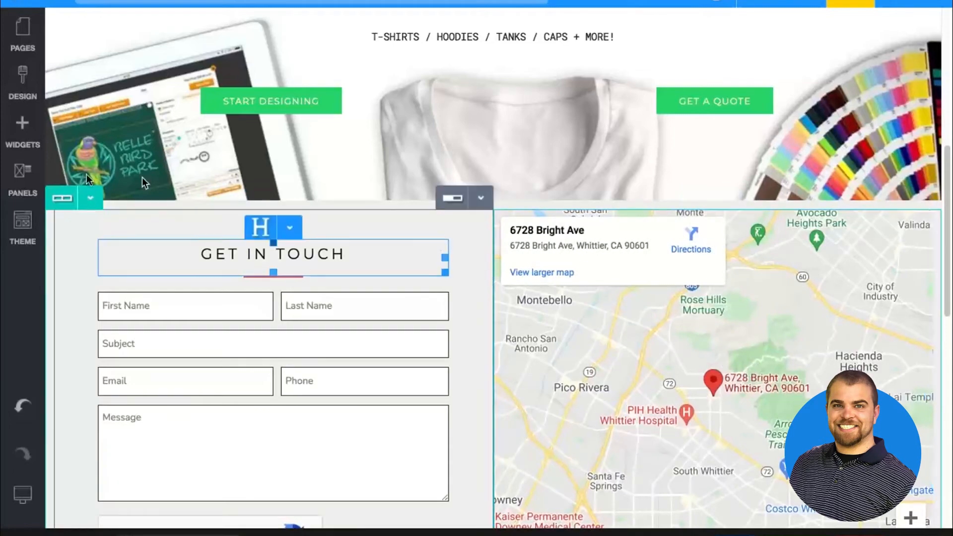
Insert the white three-column Our Promise benefits panel between the banner and the Get in Touch section
click(11, 183)
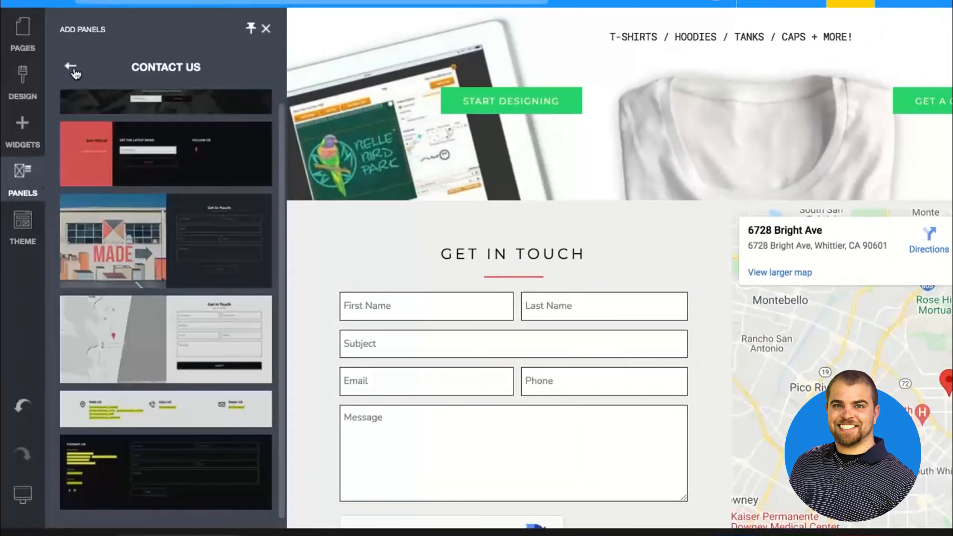
click(73, 69)
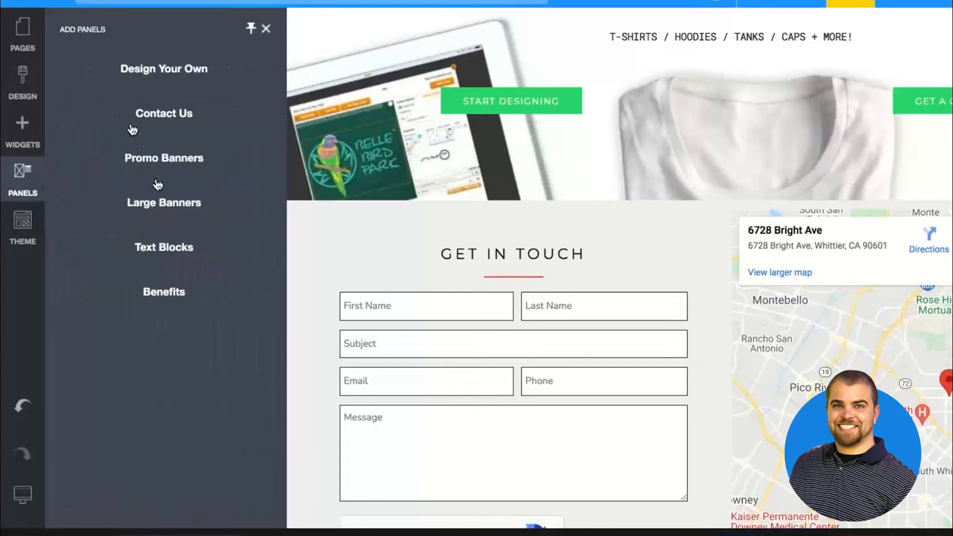
click(169, 290)
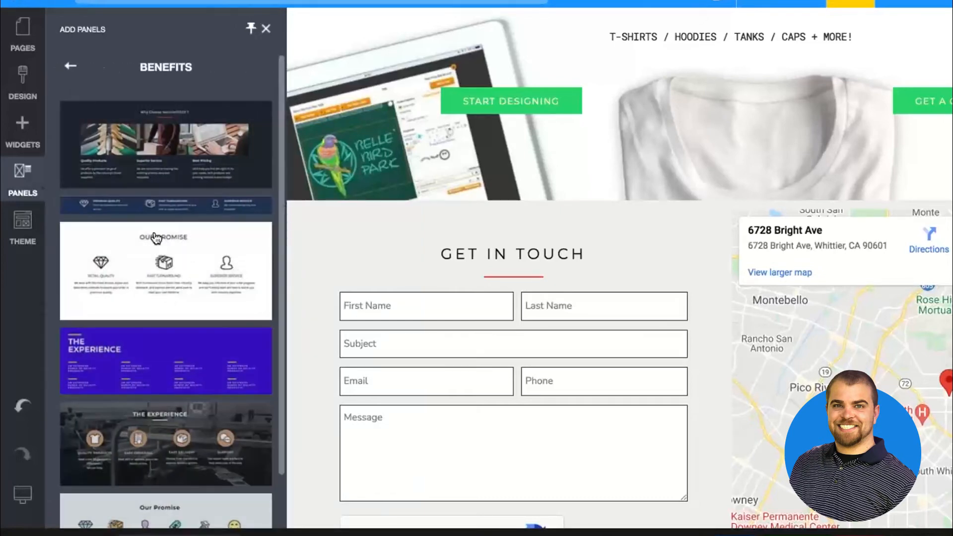
drag(158, 240, 336, 200)
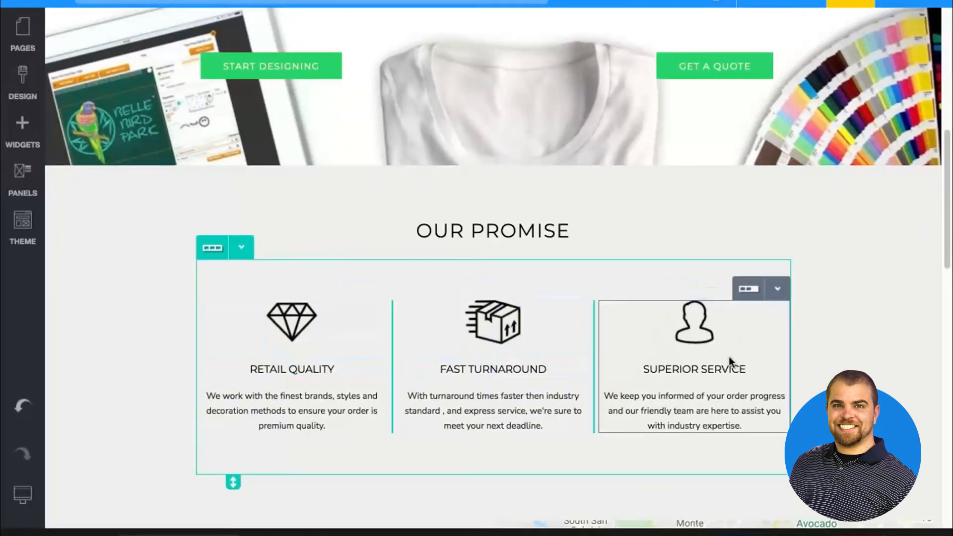
Set the maximum width of the three-column row under the Our Promise heading to 1200 px
click(241, 250)
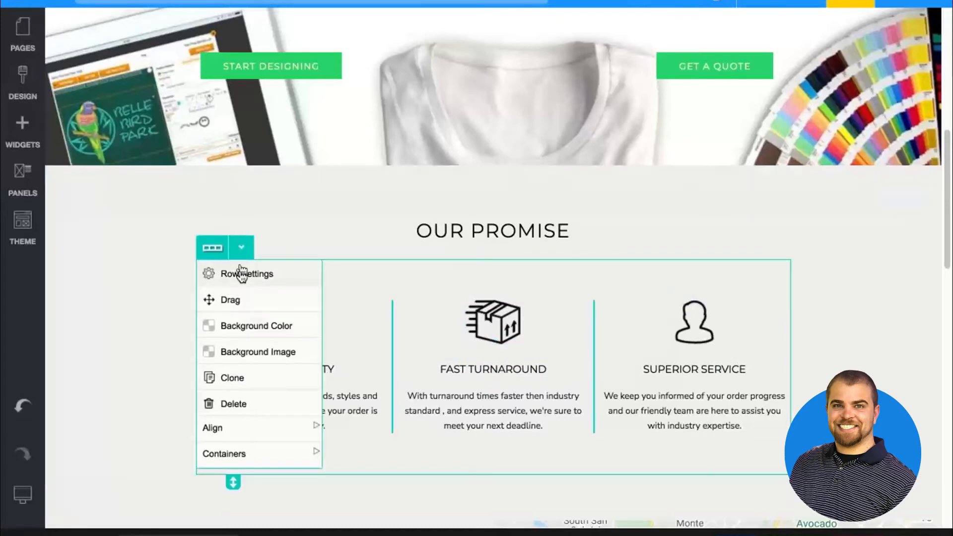
click(240, 272)
click(233, 108)
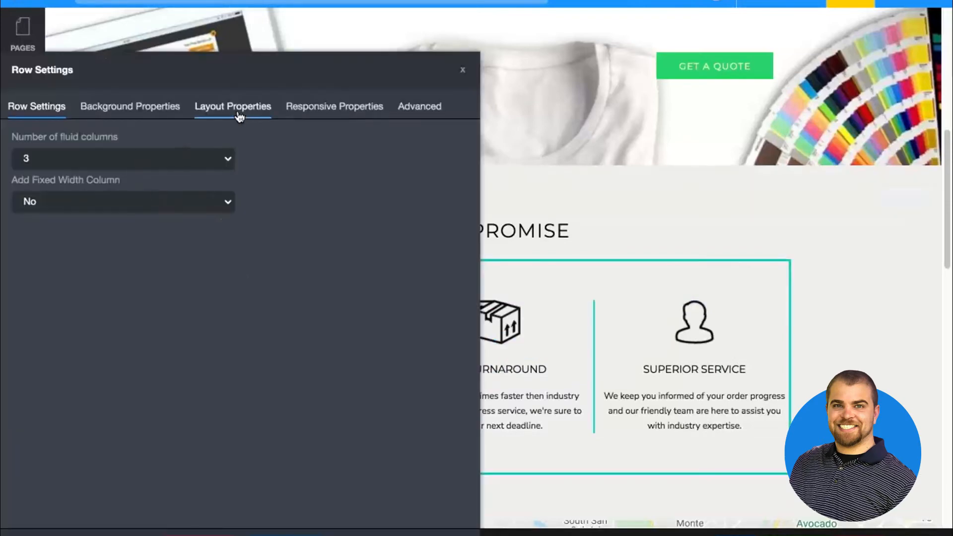
click(41, 145)
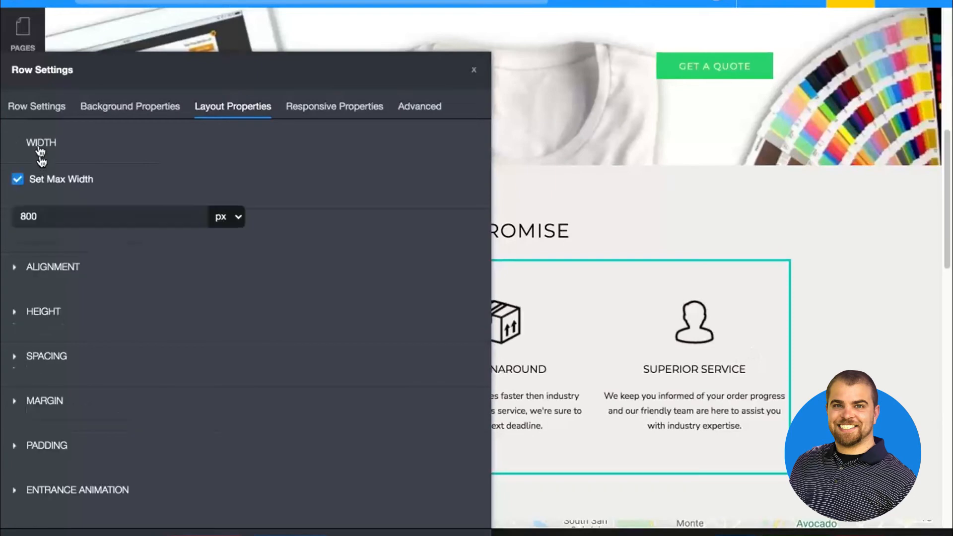
double_click(53, 209)
text(1200)
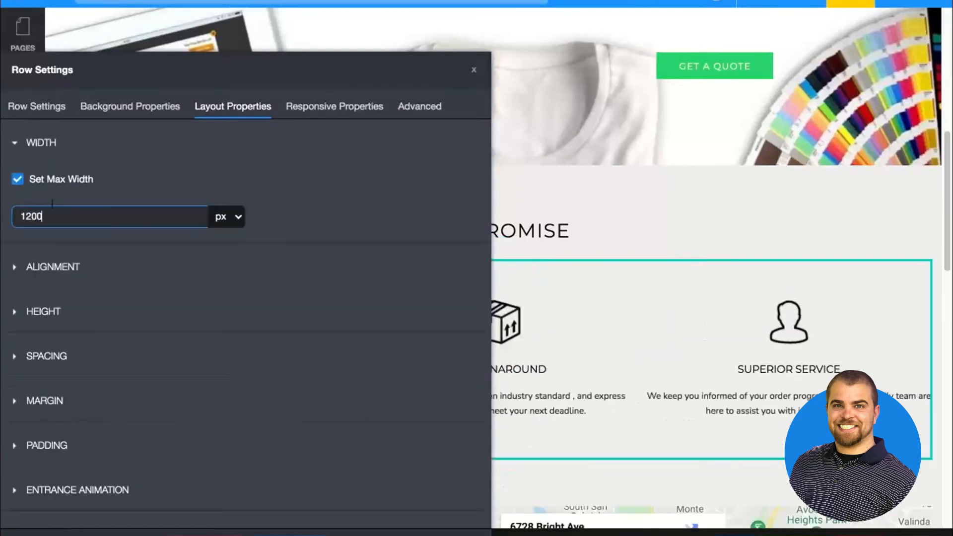
click(292, 534)
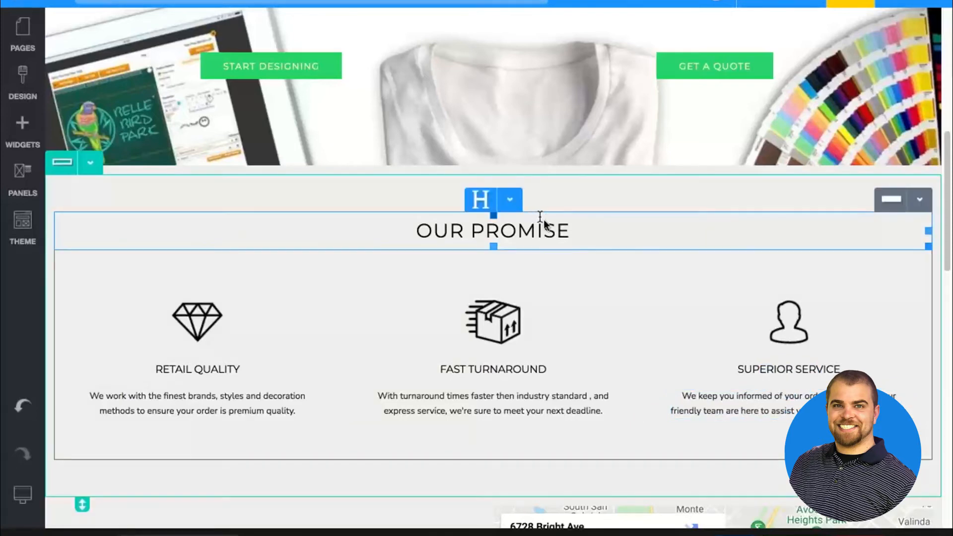
Shorten the Our Promise section to reduce its empty space, and save the page
drag(82, 503, 88, 419)
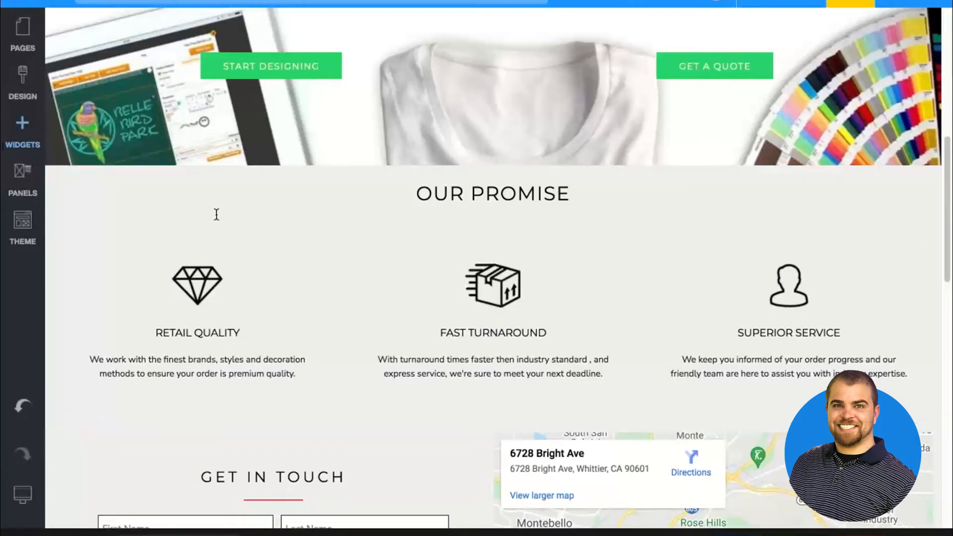
click(734, 534)
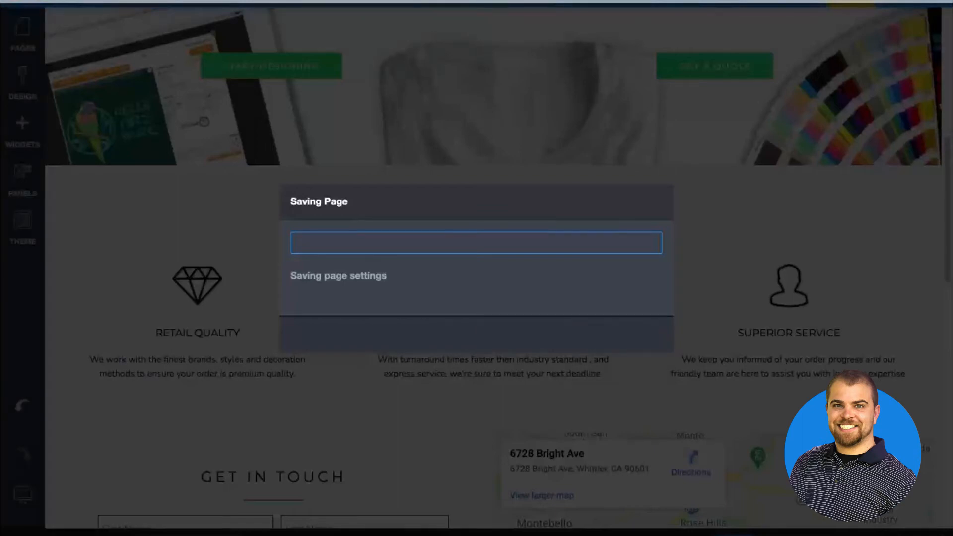
Reopen the webinarwebsite-vicdecobeta Website Pages entry from the browser history and review the Home page down to the contact form
click(213, 1)
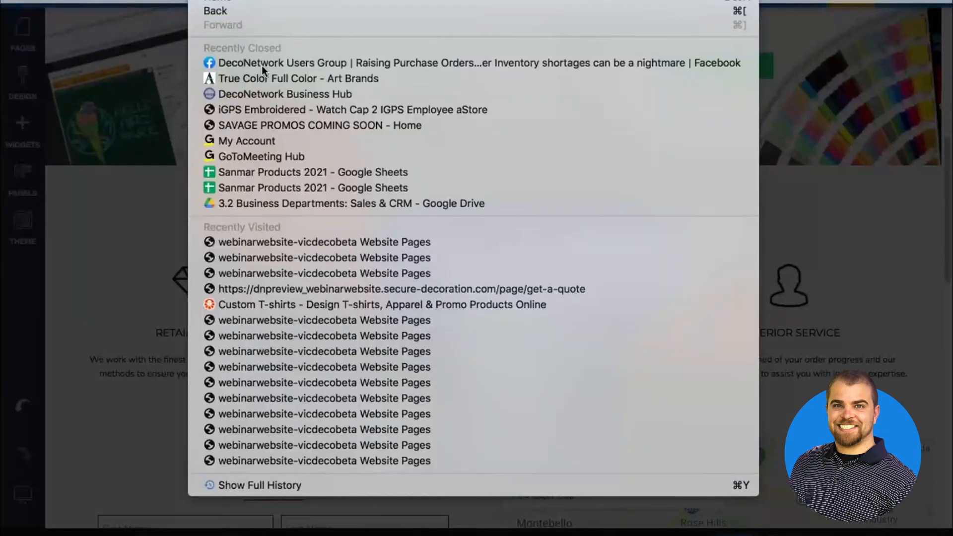
click(288, 241)
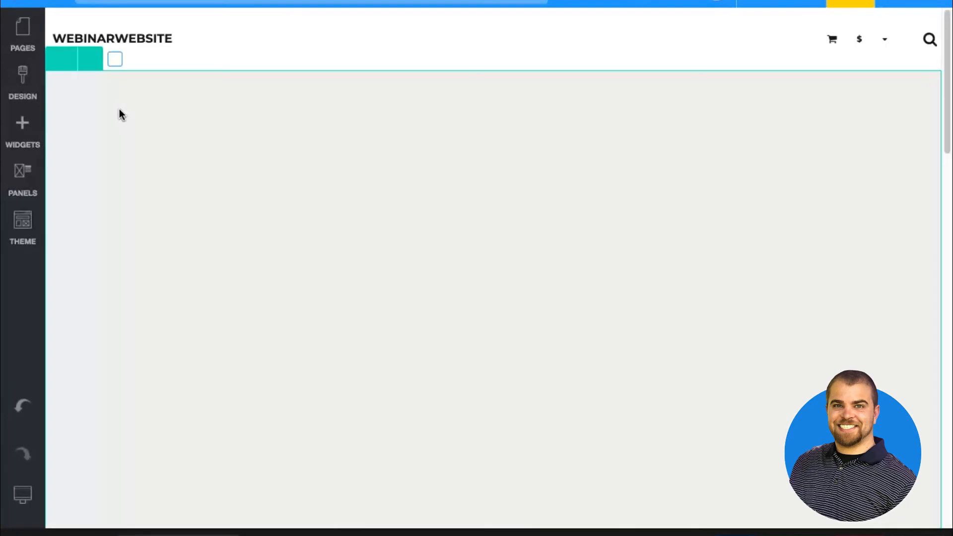
scroll(119, 113, down, 10)
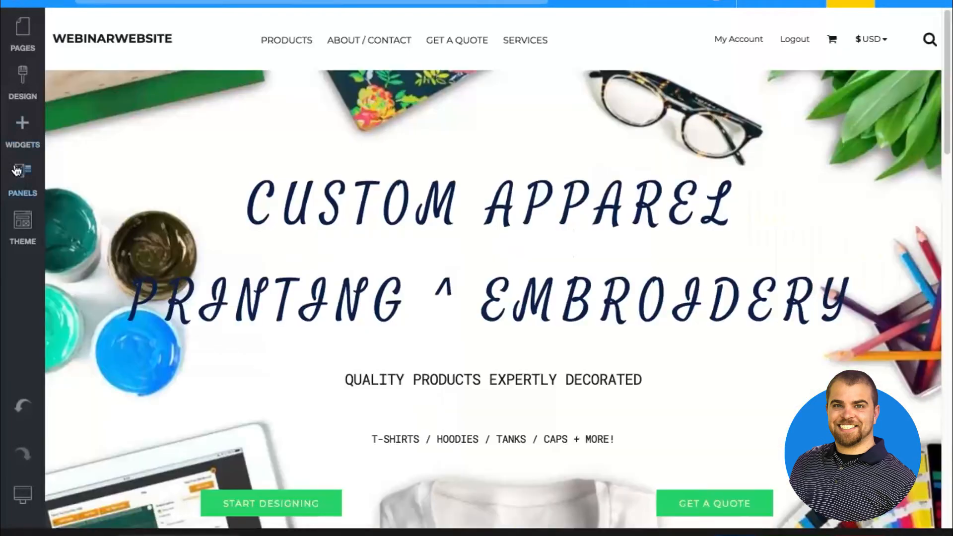
Insert the blue three-step How It Works panel from the Design Your Own panels between the apparel banner and the Our Promise section
click(22, 176)
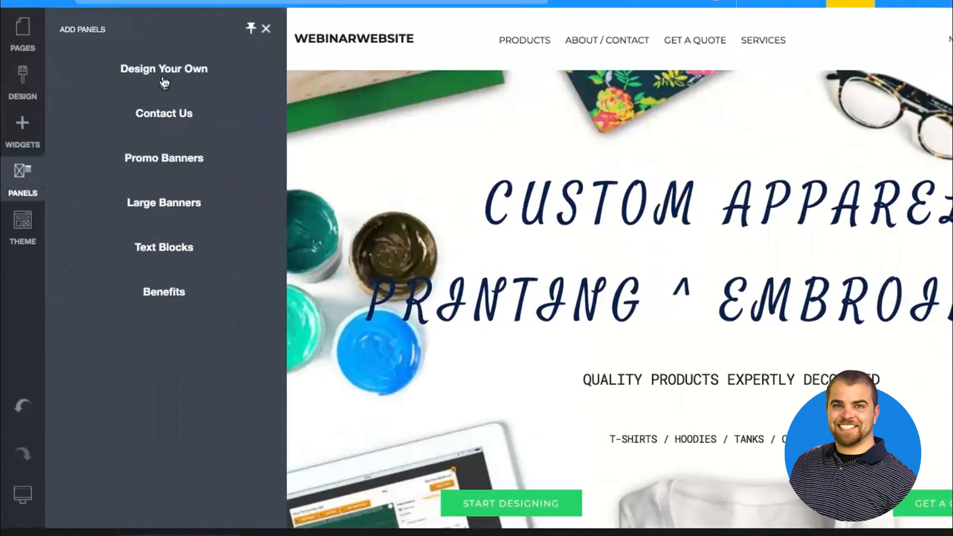
click(164, 77)
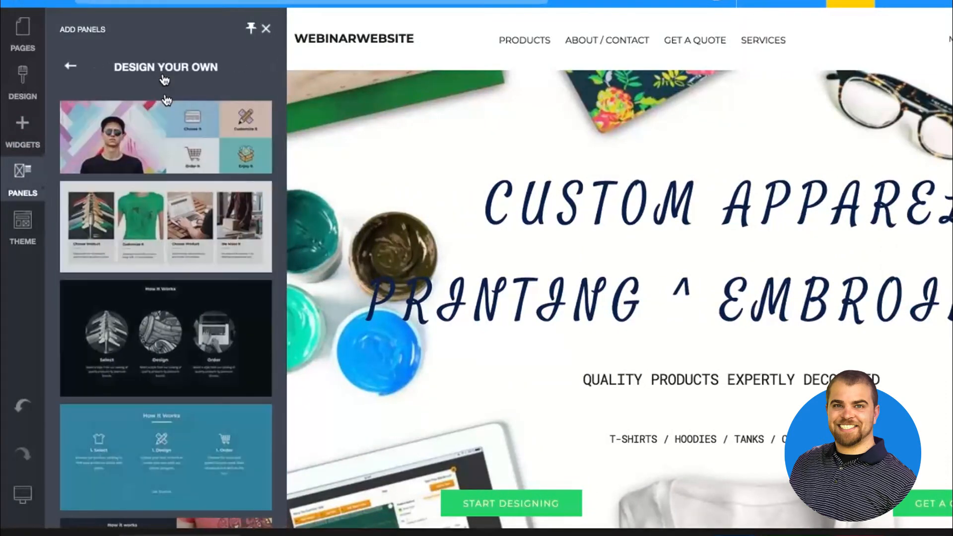
scroll(168, 262, down, 5)
drag(169, 262, 336, 163)
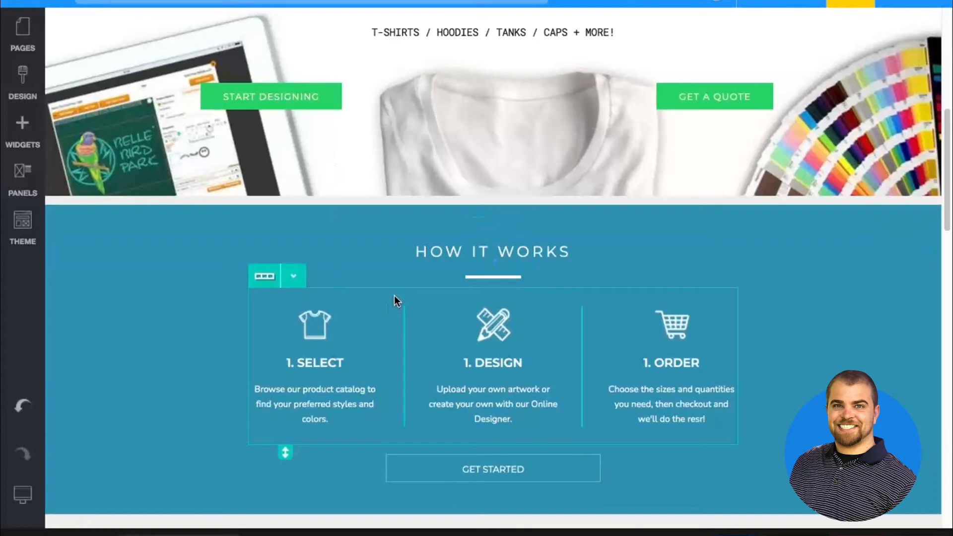
Try a maximum width of 100 px on the three-column How It Works row and undo the change
double_click(394, 295)
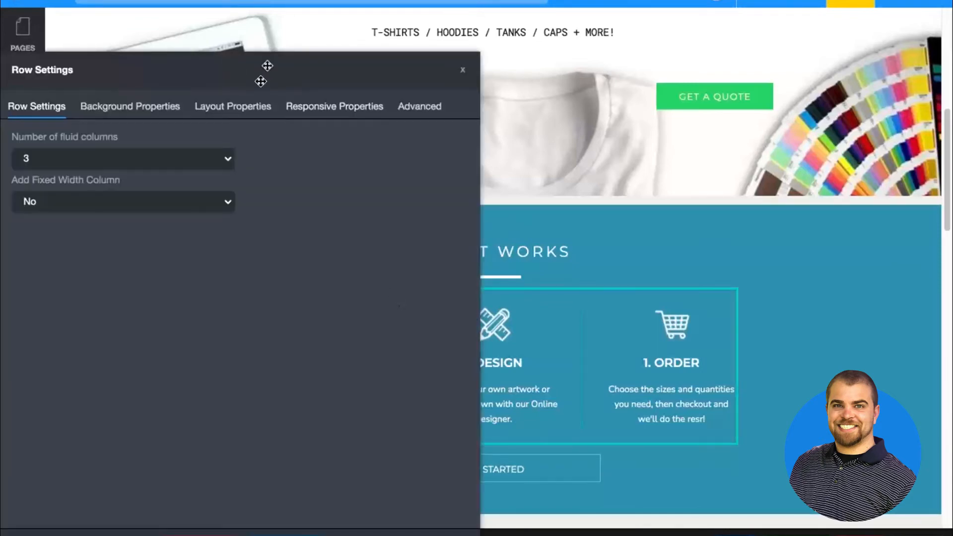
click(242, 106)
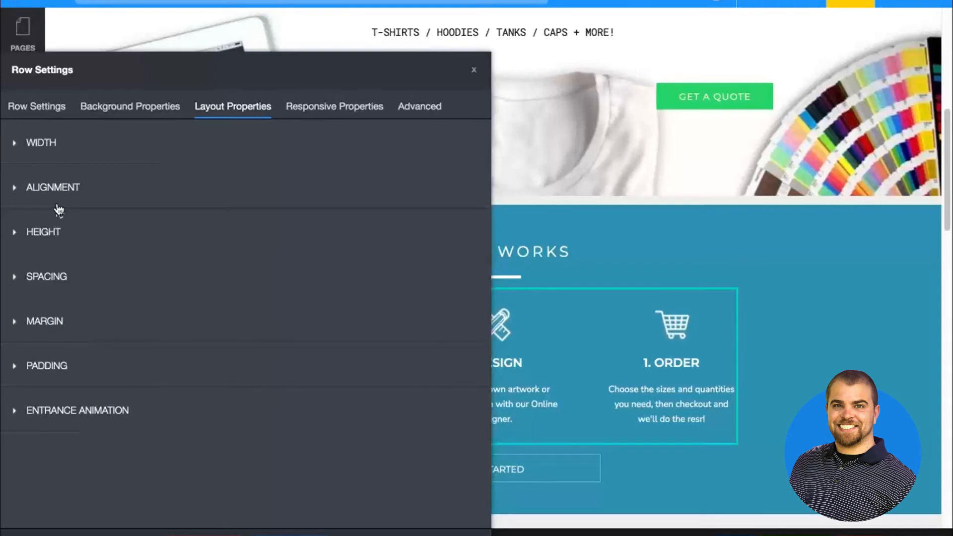
click(48, 144)
double_click(92, 223)
text(100)
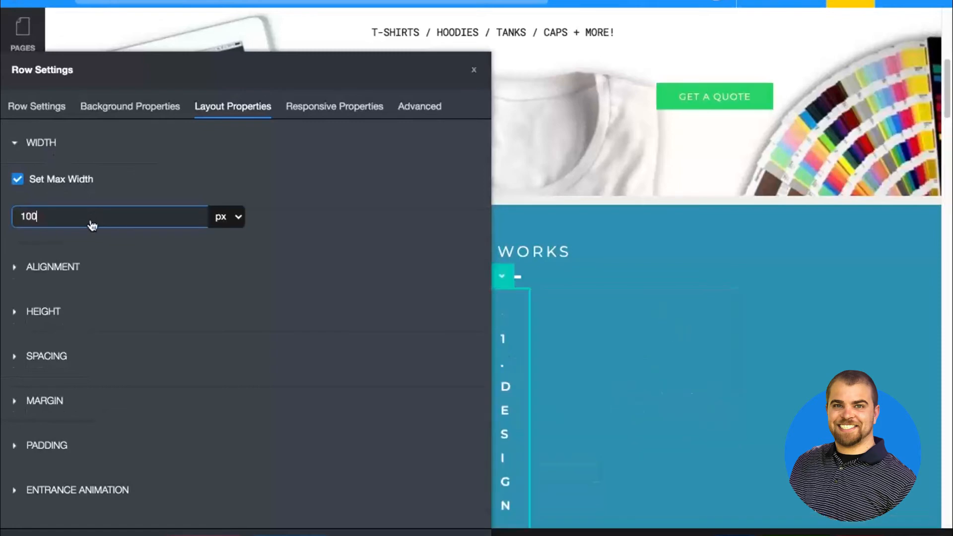
key(Escape)
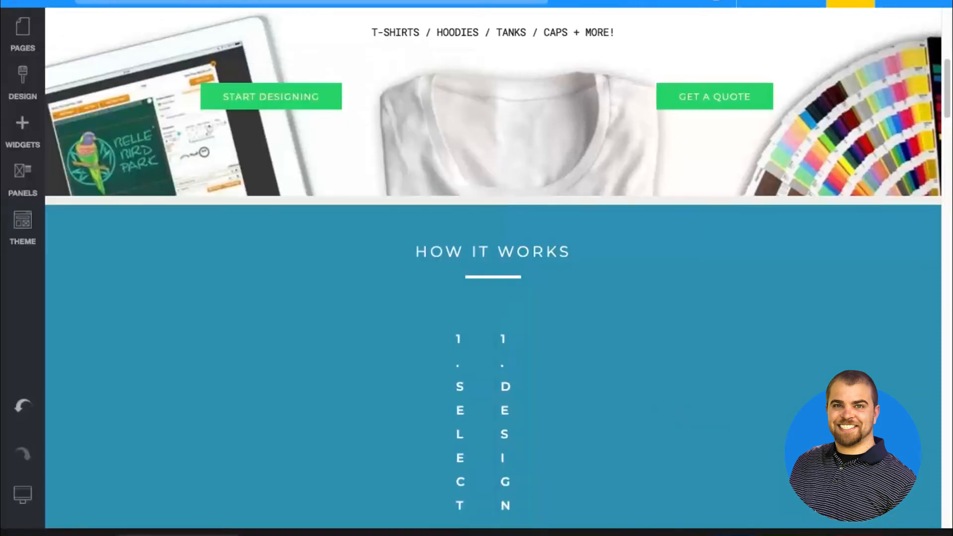
click(499, 278)
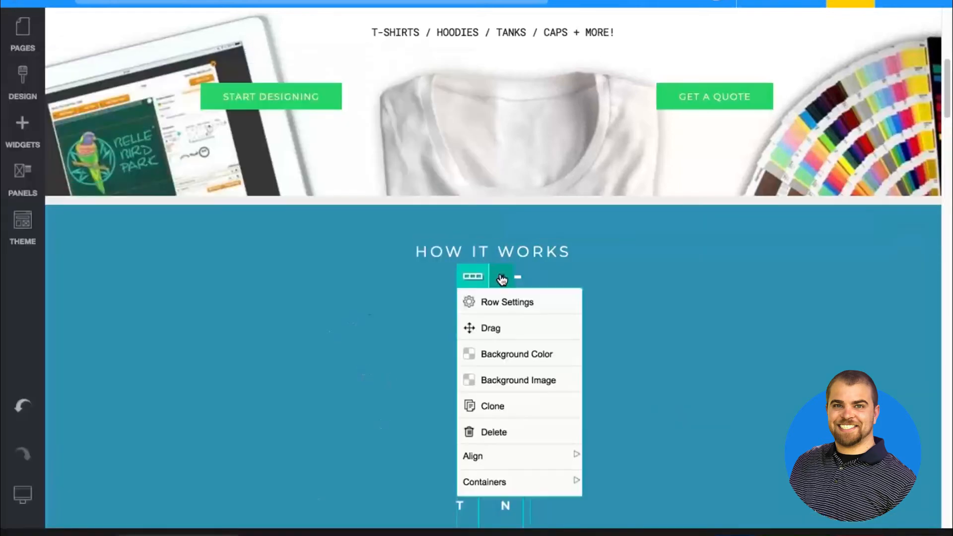
click(499, 277)
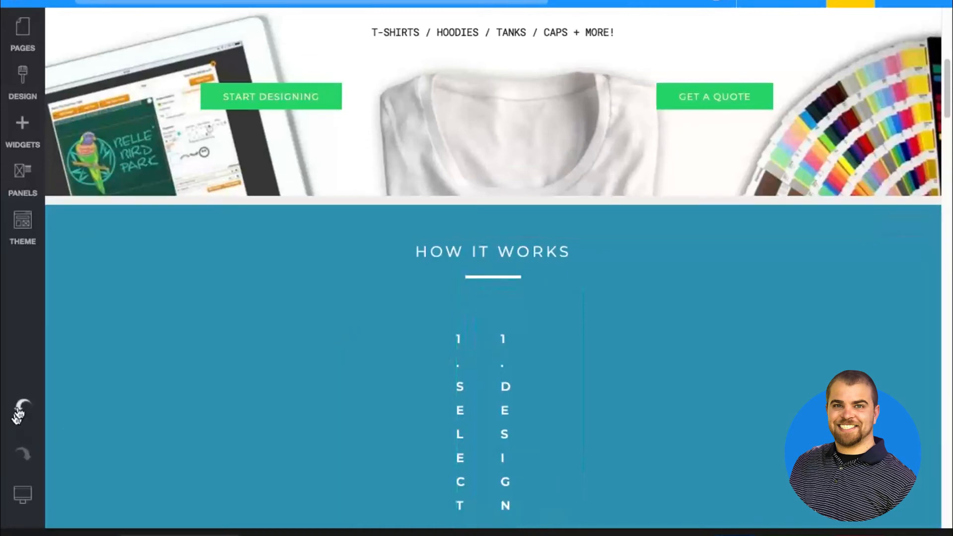
click(22, 407)
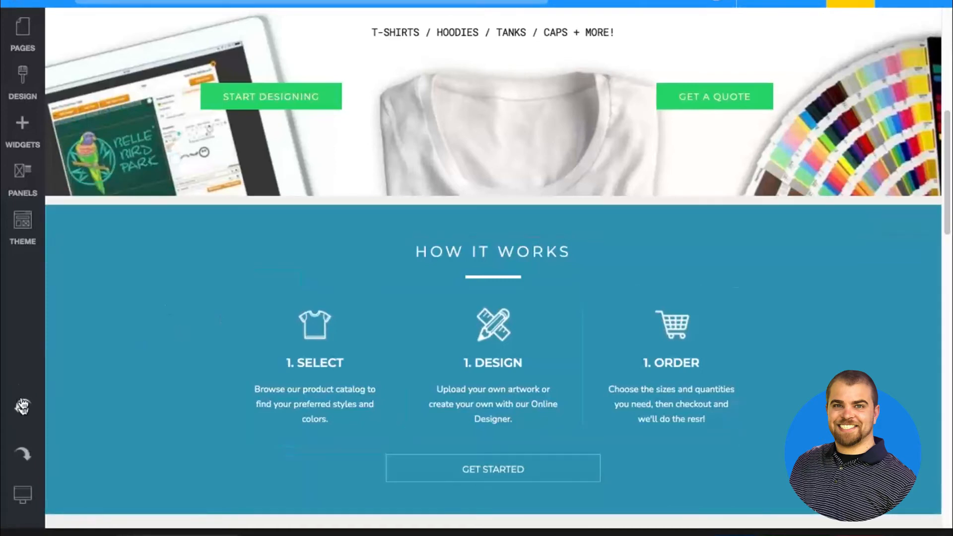
Set the maximum width of the three-column How It Works row to 1100 px
click(292, 279)
click(276, 302)
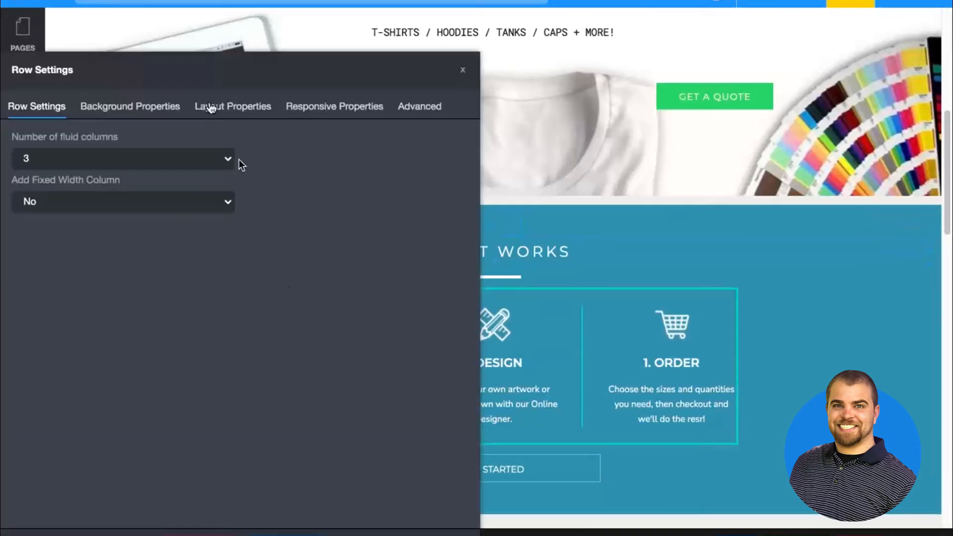
click(232, 118)
click(30, 144)
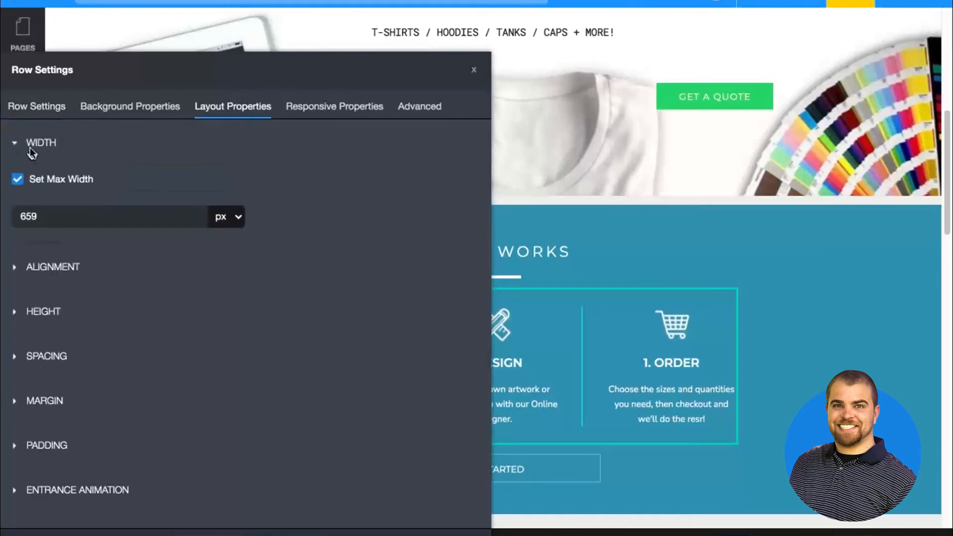
click(70, 217)
double_click(66, 218)
text(1100)
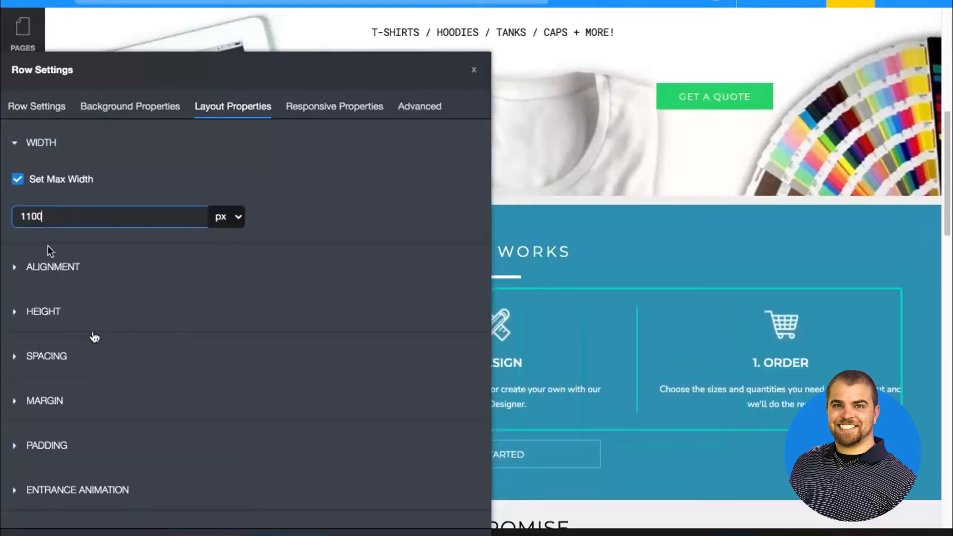
click(289, 533)
Review the Home page from the banner through How It Works, Our Promise and the contact form to the footer
scroll(320, 294, down, 3)
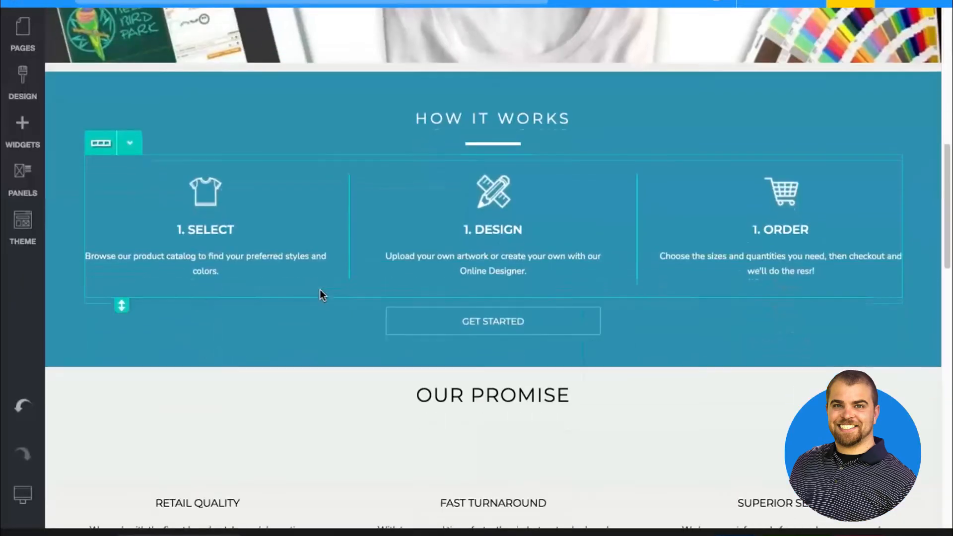
scroll(323, 294, up, 10)
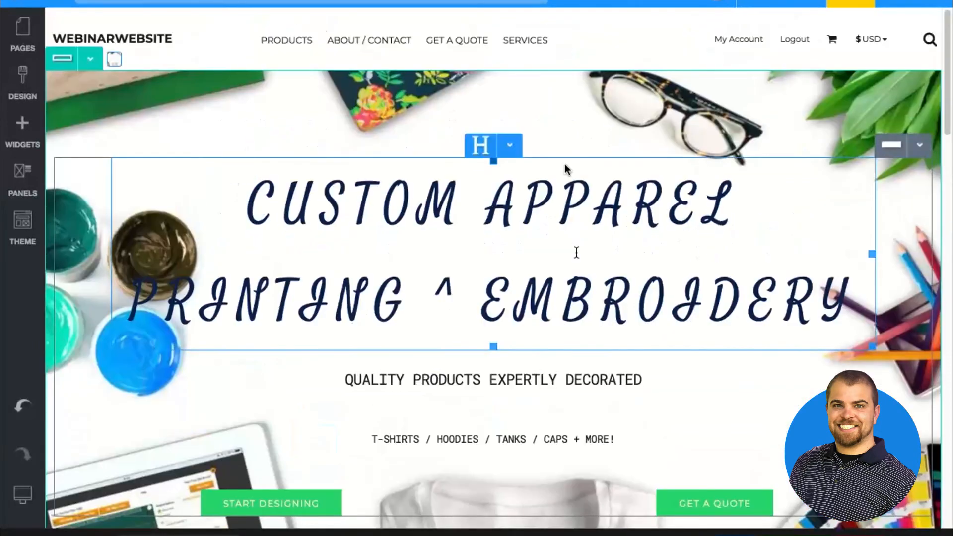
scroll(457, 127, down, 5)
scroll(335, 384, down, 6)
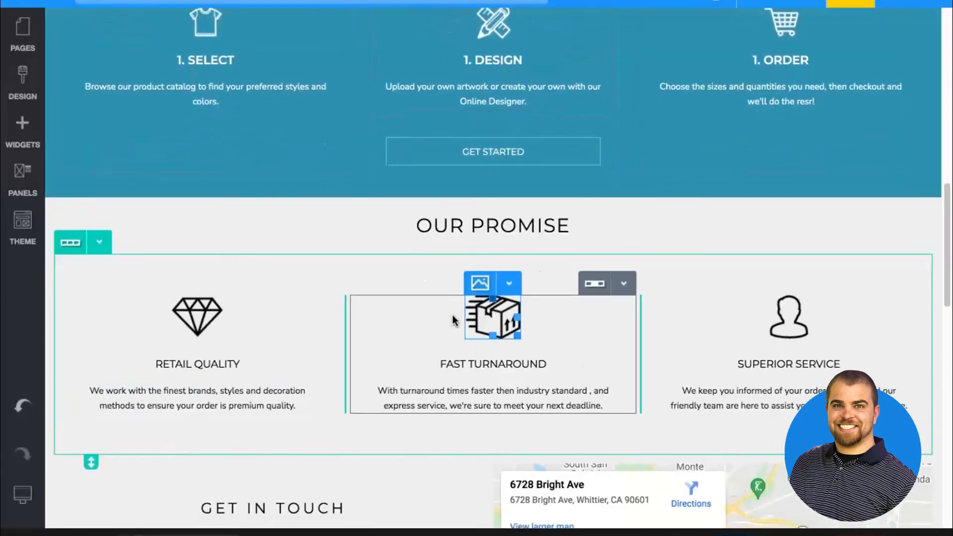
scroll(451, 314, down, 6)
scroll(348, 394, down, 4)
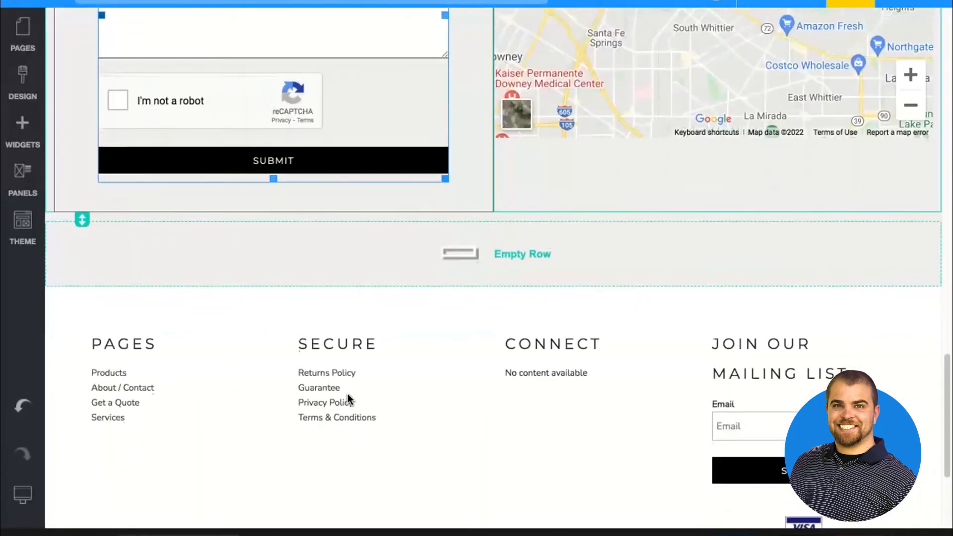
scroll(347, 394, up, 12)
scroll(347, 394, down, 3)
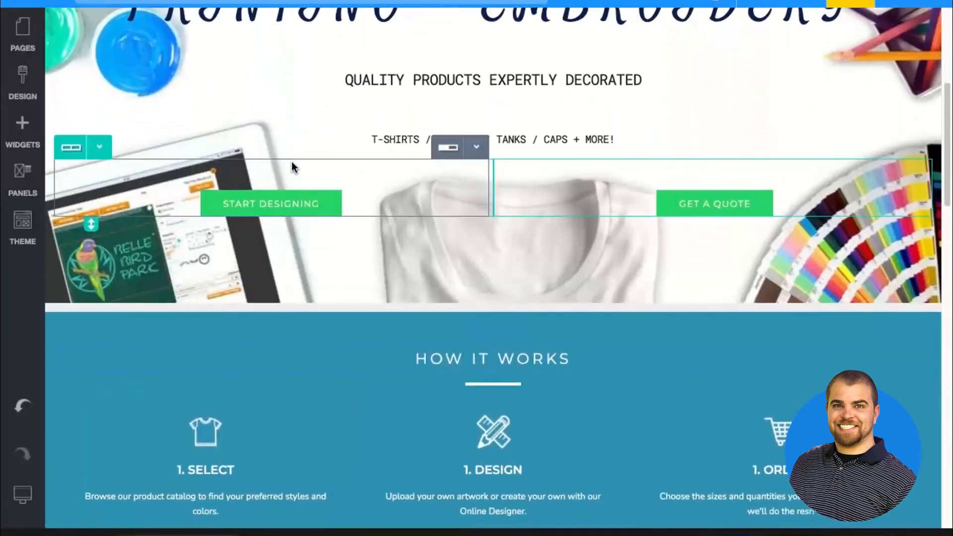
scroll(290, 161, up, 3)
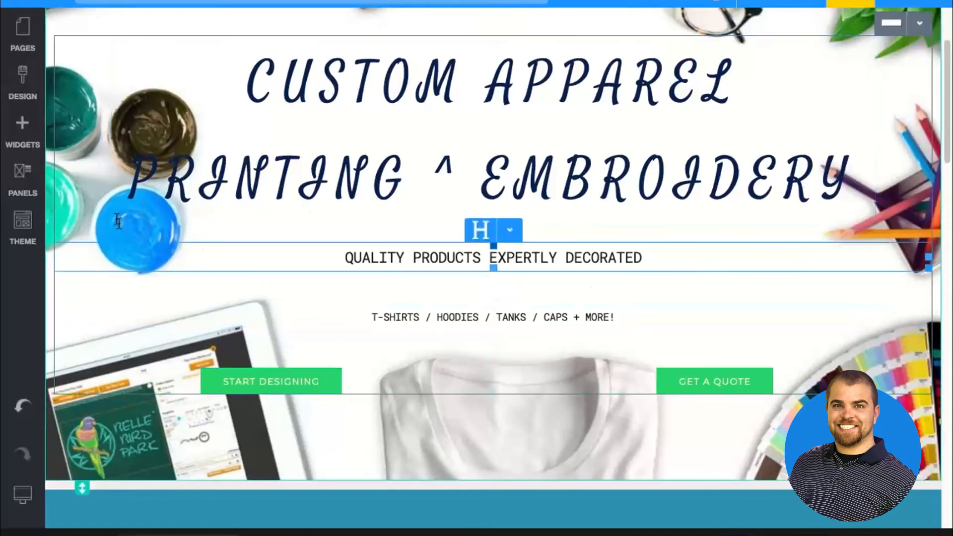
Add a Blank Product Categories widget between the apparel banner and the How It Works section
click(15, 140)
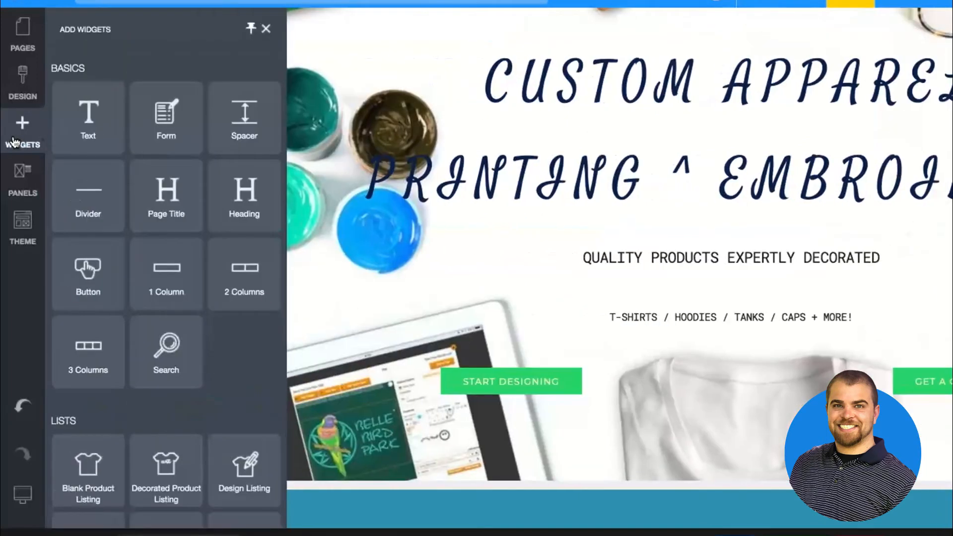
scroll(88, 278, down, 5)
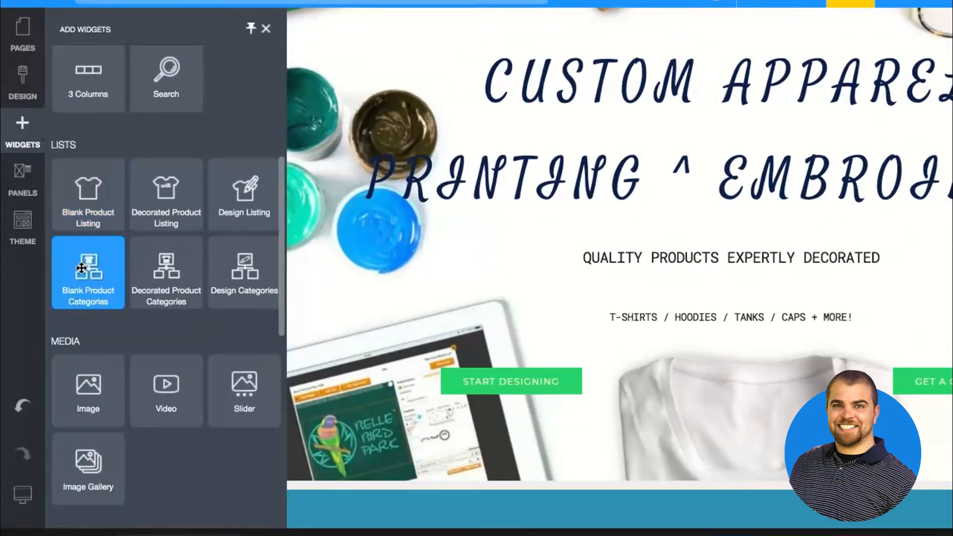
drag(82, 268, 261, 425)
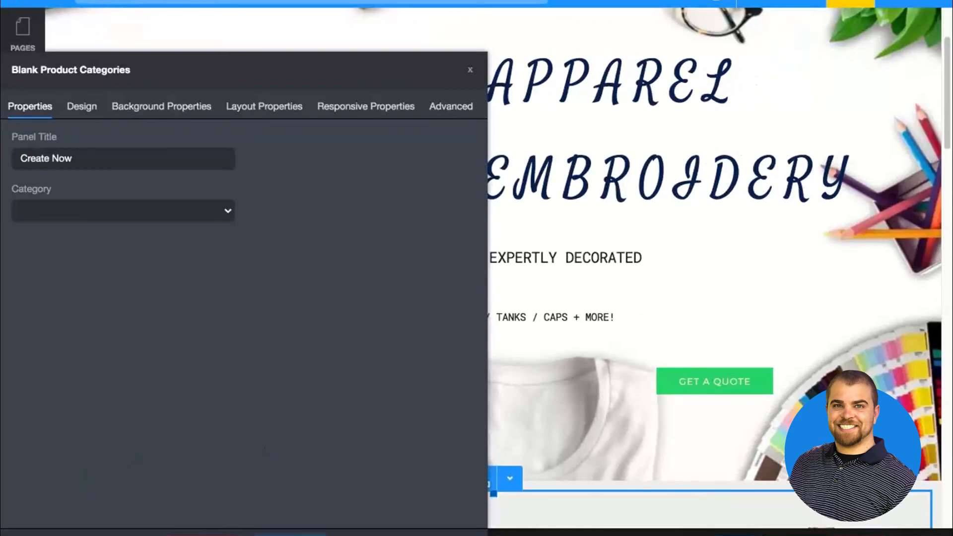
click(566, 347)
scroll(566, 346, down, 5)
scroll(566, 342, down, 1)
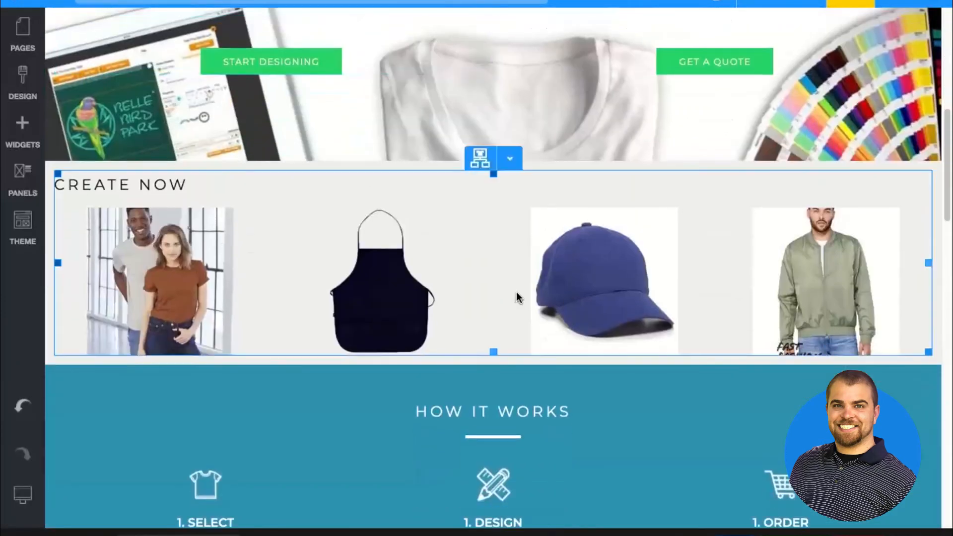
Set the product categories grid to show each category name below its image
click(516, 294)
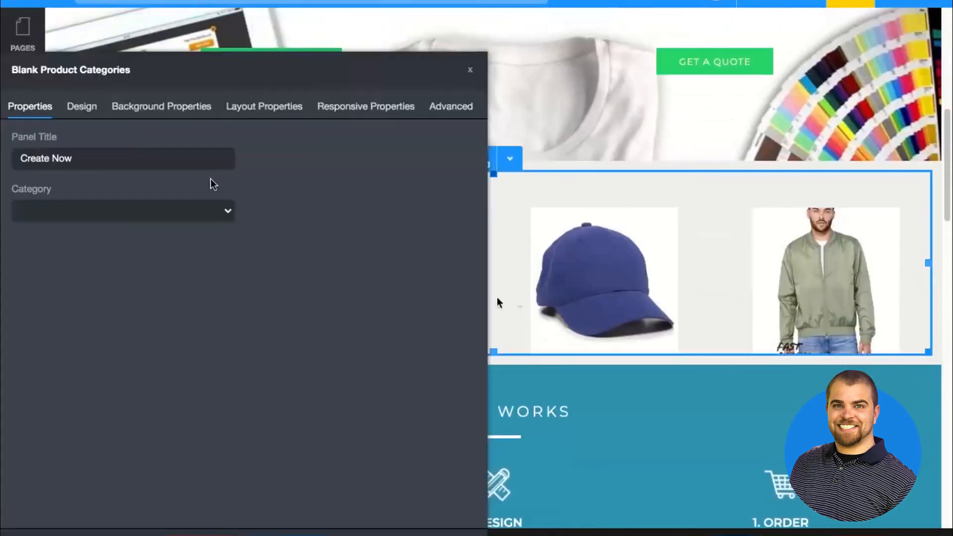
click(77, 108)
scroll(313, 372, down, 1)
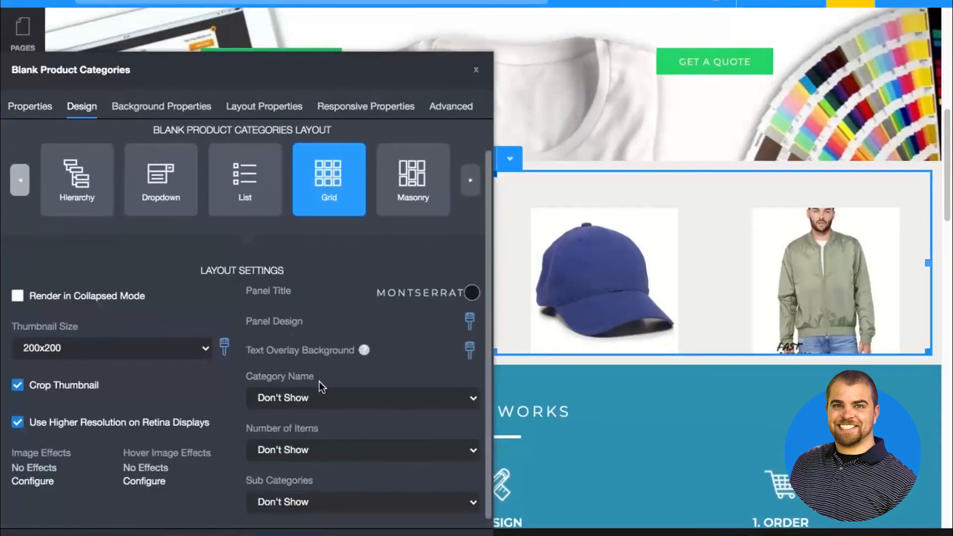
click(321, 396)
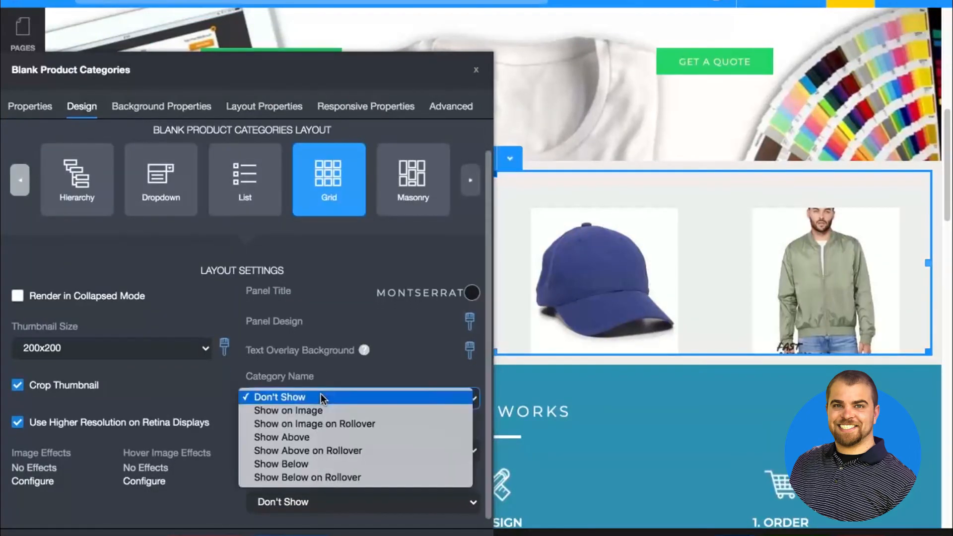
click(320, 462)
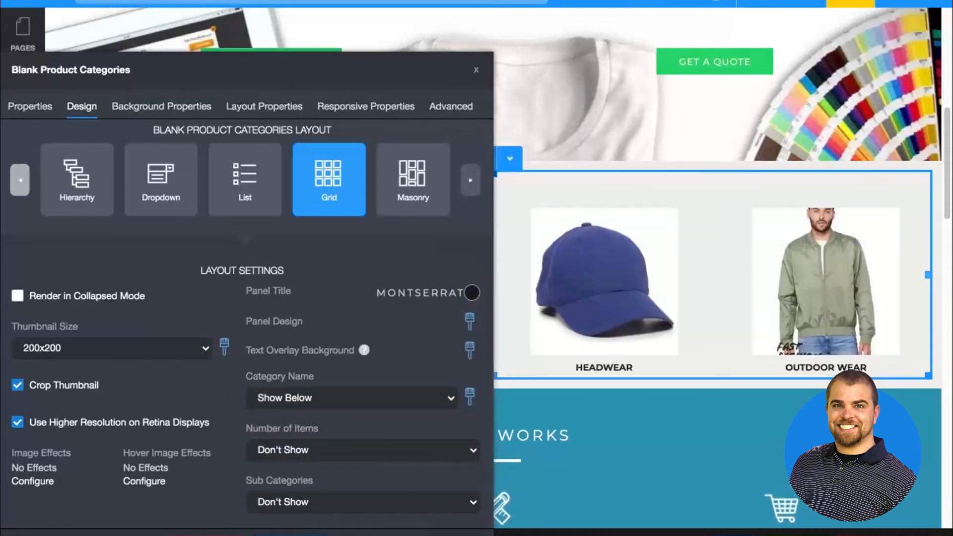
Remove the Create Now title from the product categories widget
click(30, 107)
triple_click(74, 159)
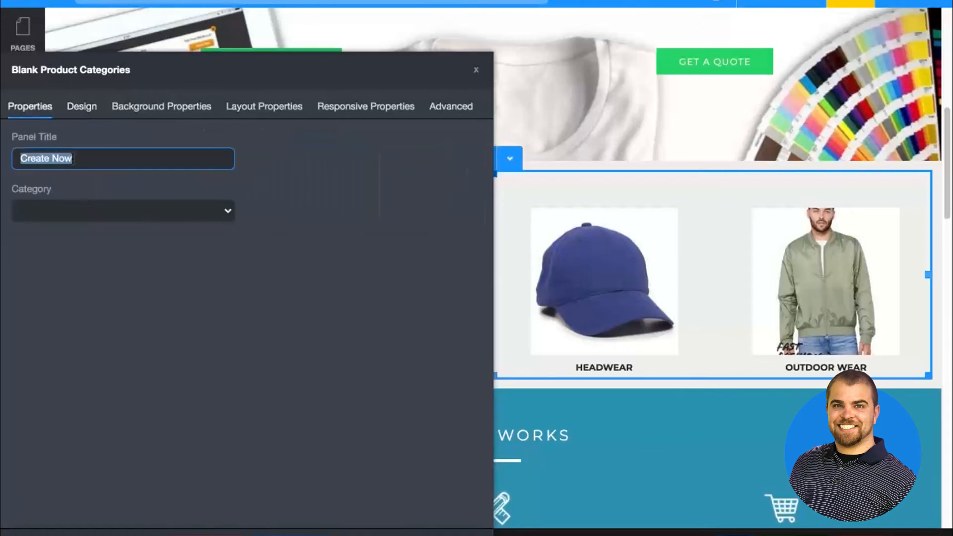
key(BackSpace)
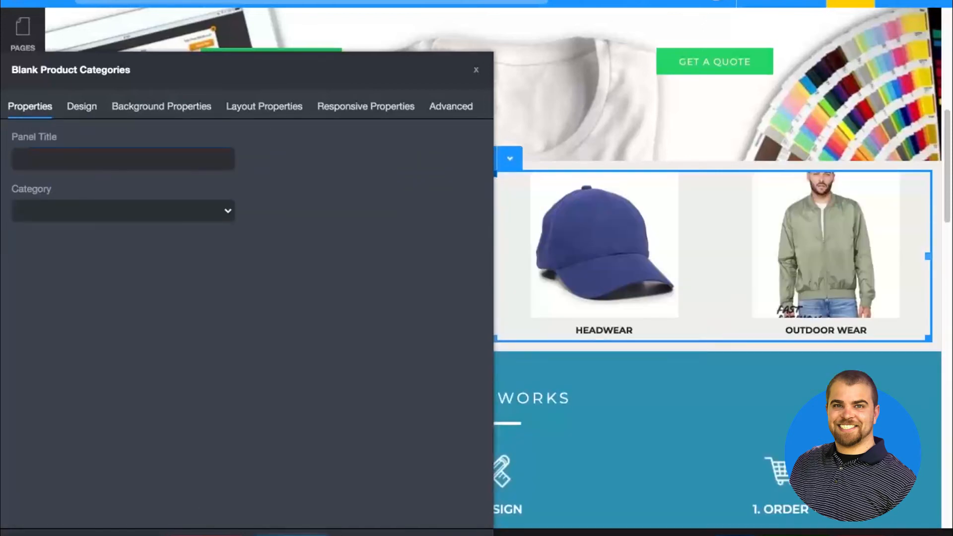
click(476, 70)
Add some space above the product categories widget beneath the banner, and save the page
scroll(478, 79, up, 2)
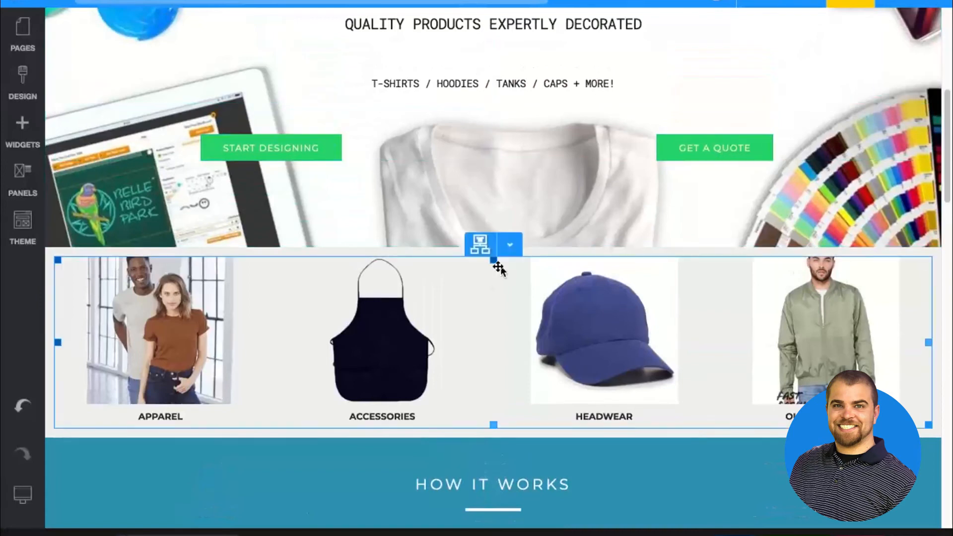
drag(491, 256, 490, 282)
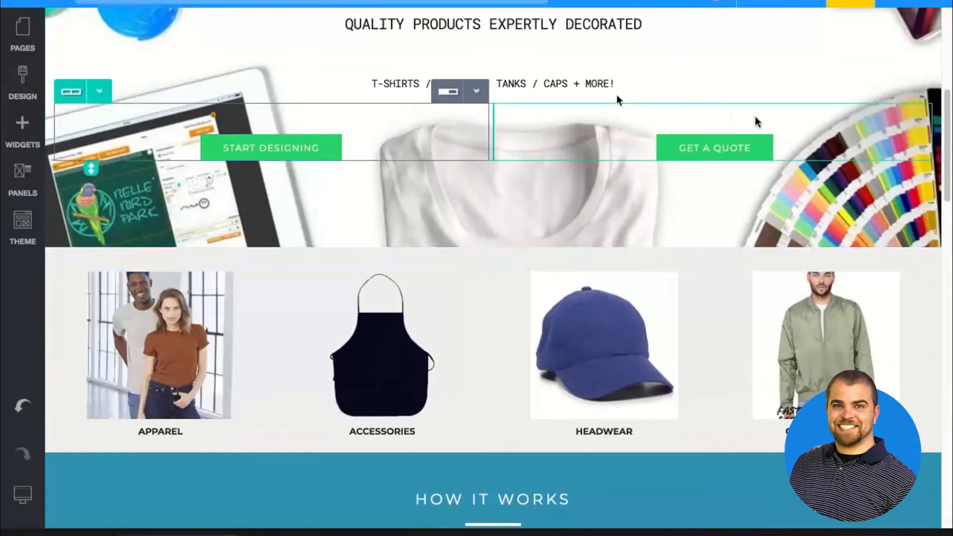
click(291, 354)
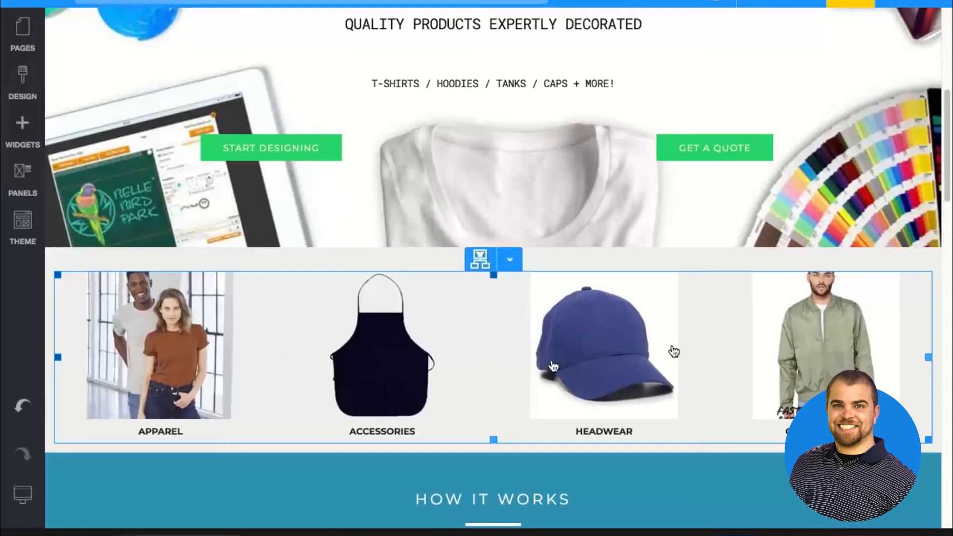
click(737, 534)
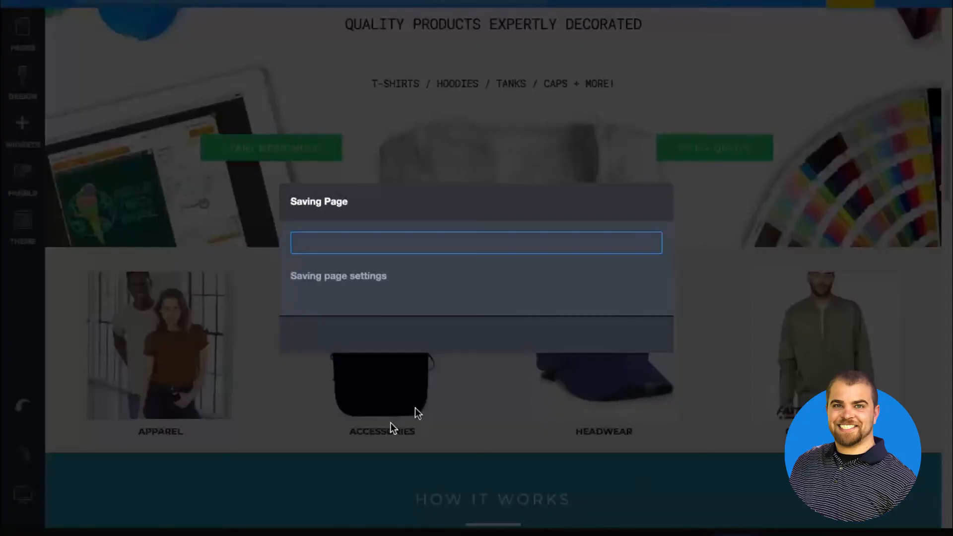
click(488, 335)
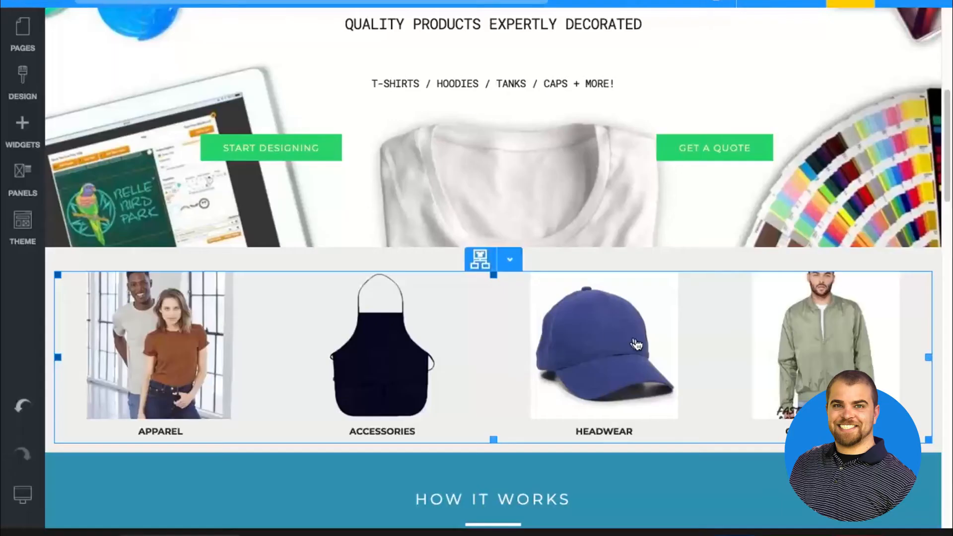
scroll(637, 344, down, 1)
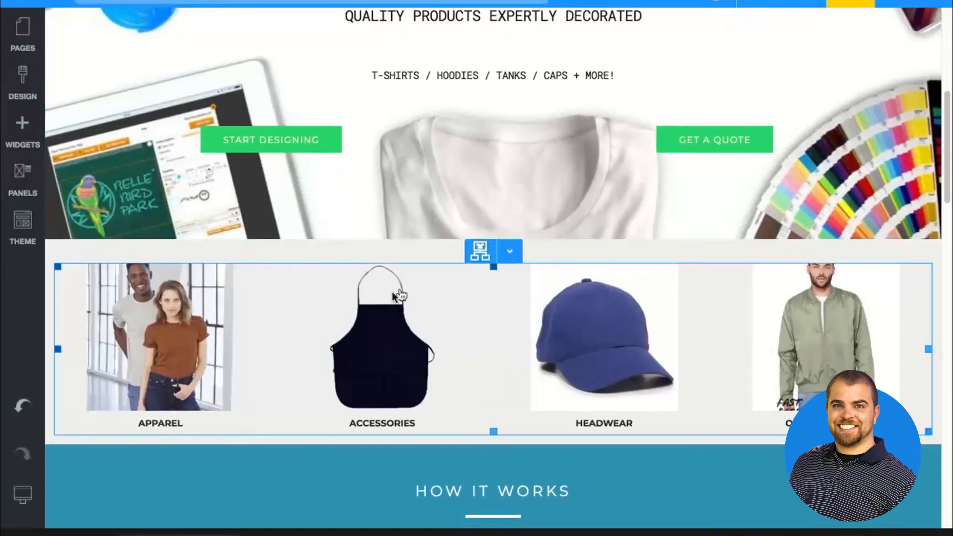
Review the Home page layout from the banner through the product categories, How It Works and Our Promise sections down to the footer
scroll(464, 319, down, 1)
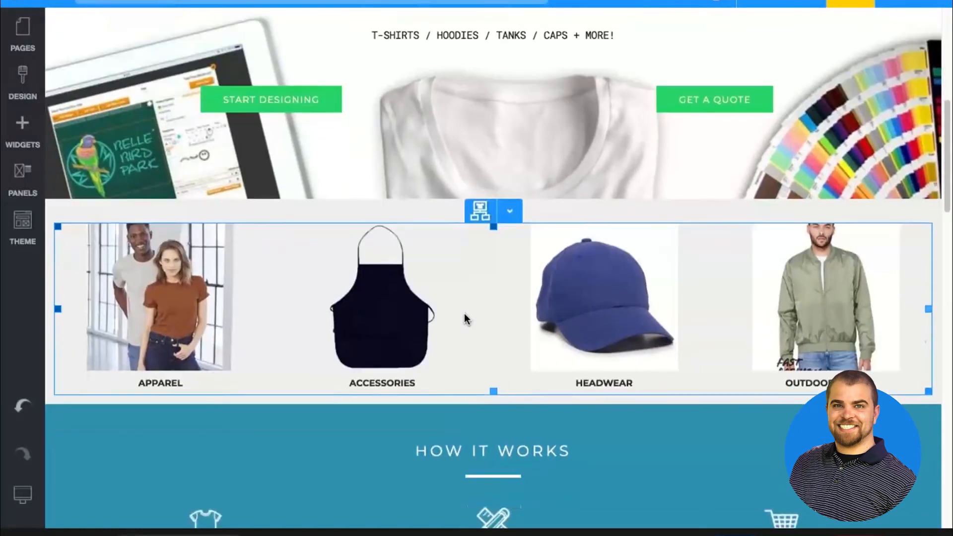
scroll(465, 319, down, 5)
scroll(341, 221, down, 9)
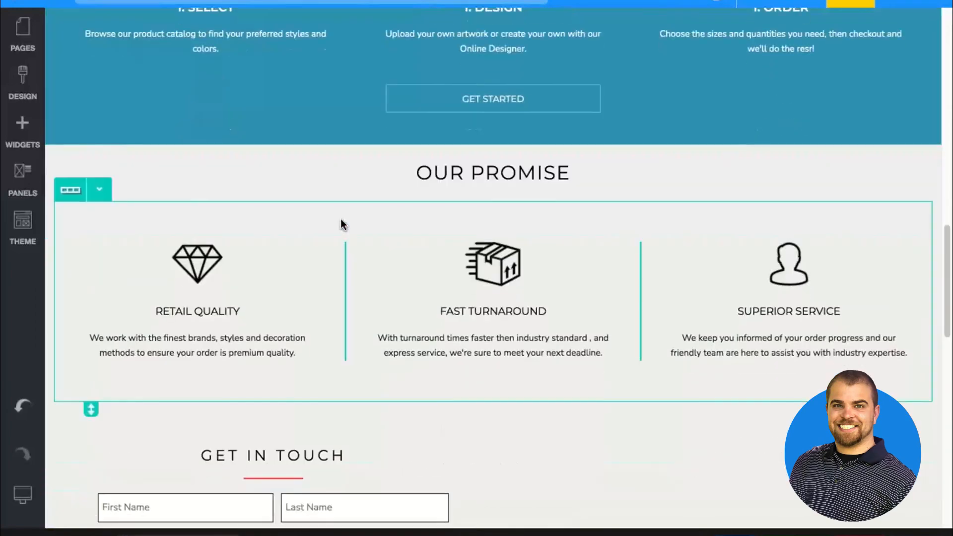
scroll(341, 220, down, 13)
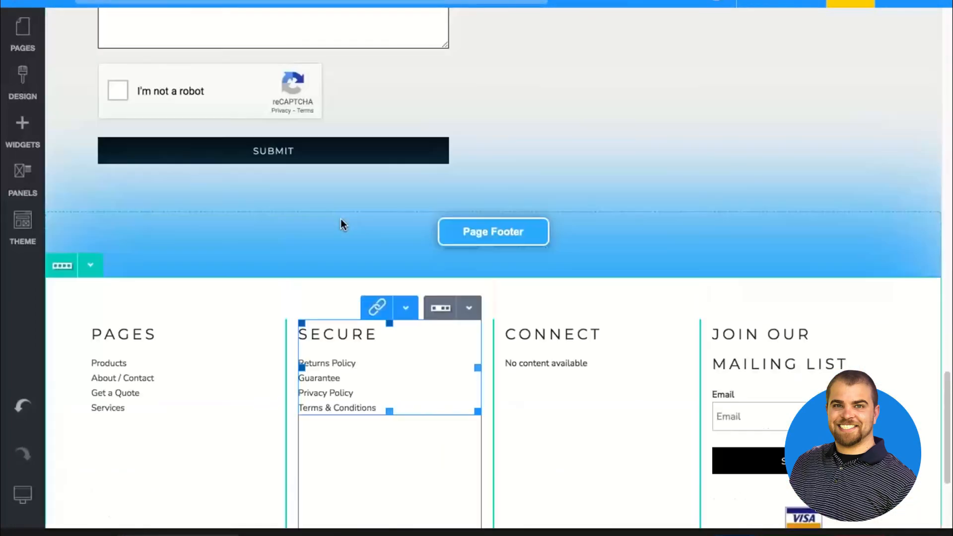
scroll(340, 218, up, 15)
scroll(394, 178, up, 5)
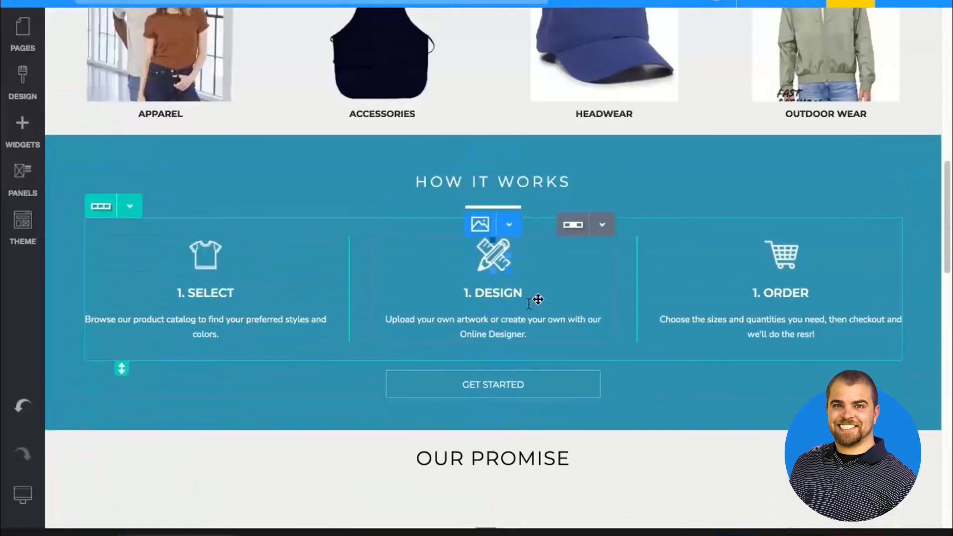
scroll(496, 308, up, 5)
click(326, 308)
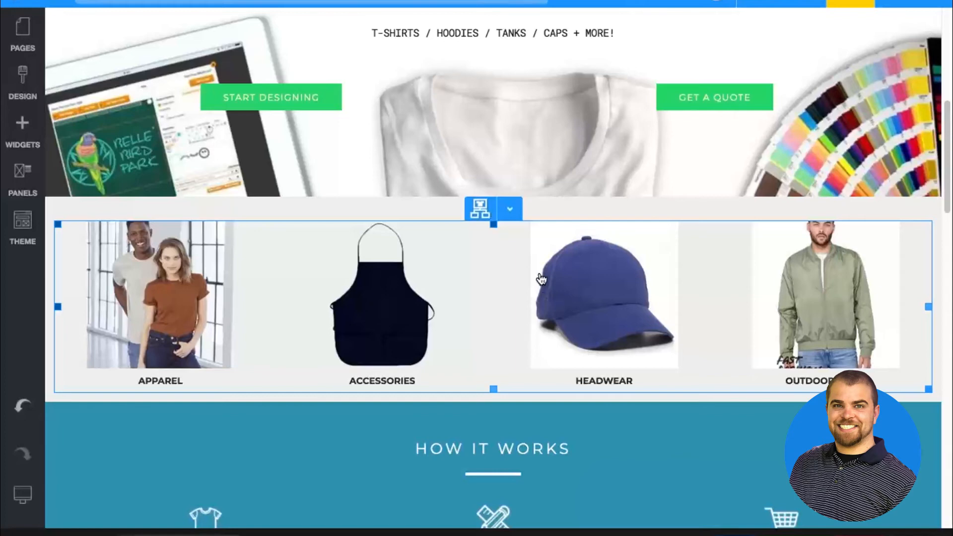
scroll(551, 297, up, 8)
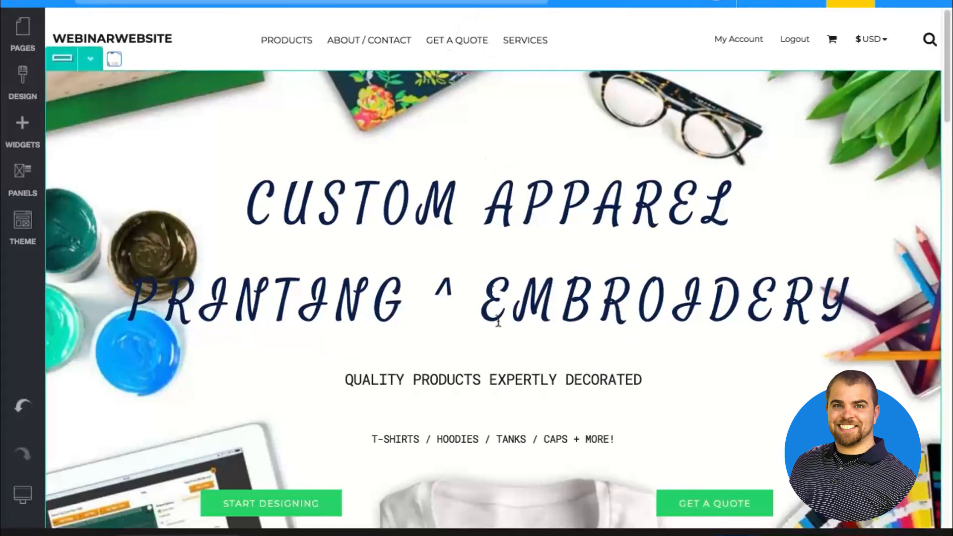
scroll(498, 321, down, 6)
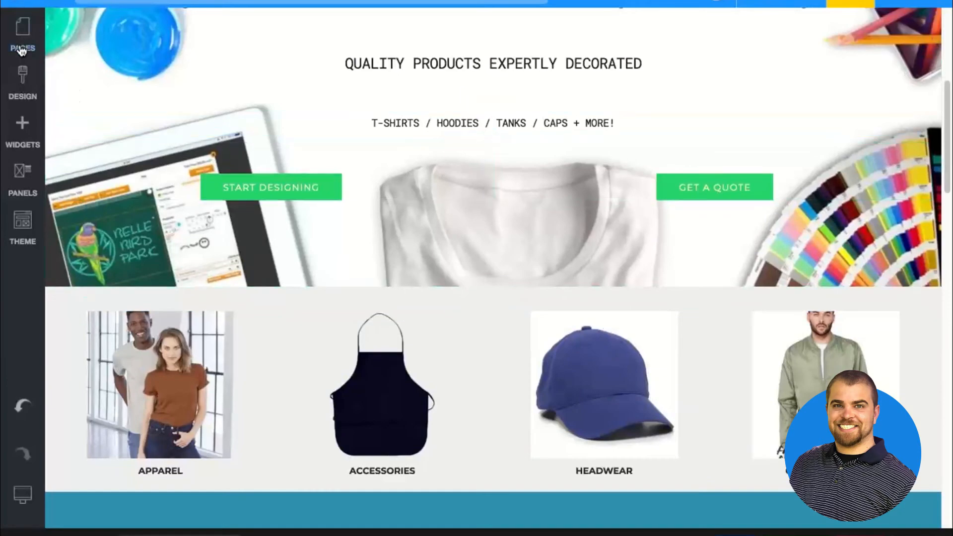
Open the Products page for editing and add a fixed-width column to its main content row
click(22, 32)
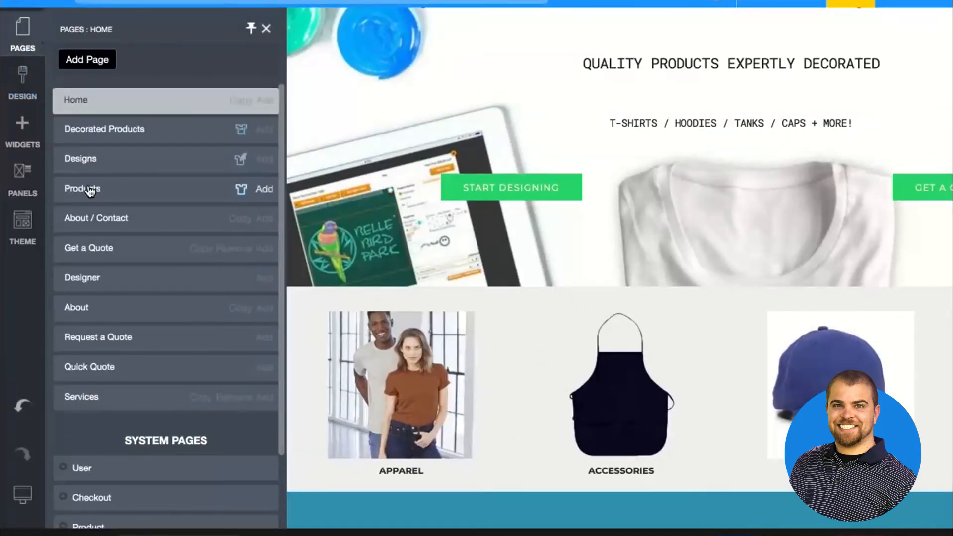
click(90, 190)
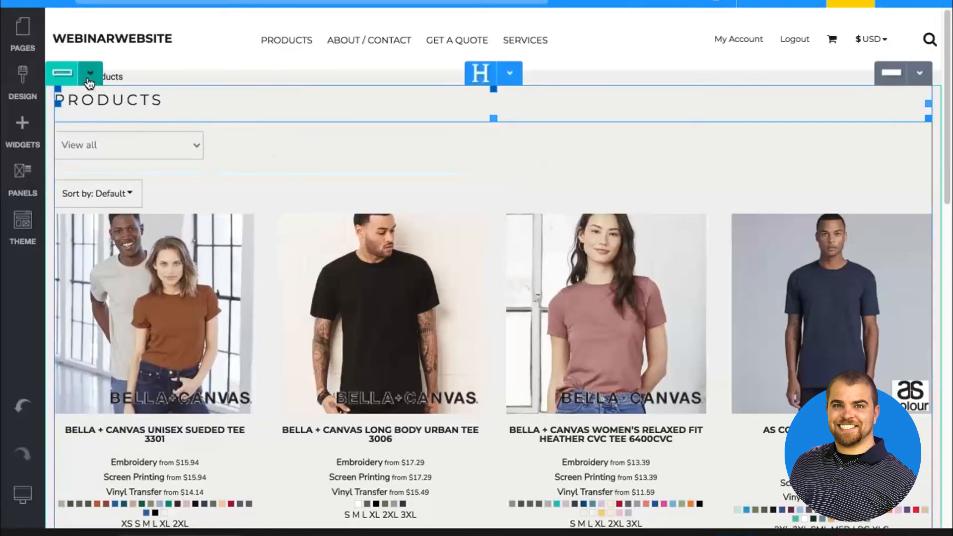
click(90, 79)
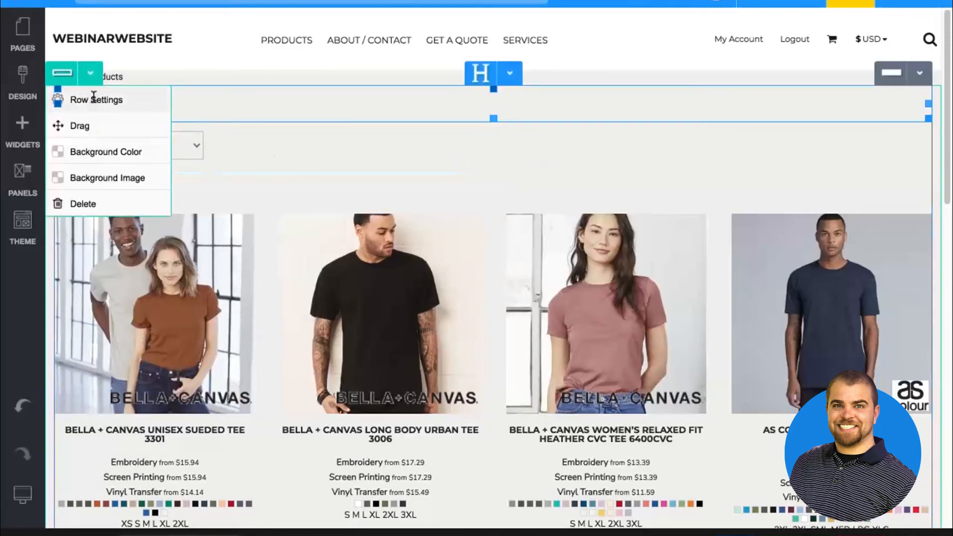
click(96, 99)
click(105, 128)
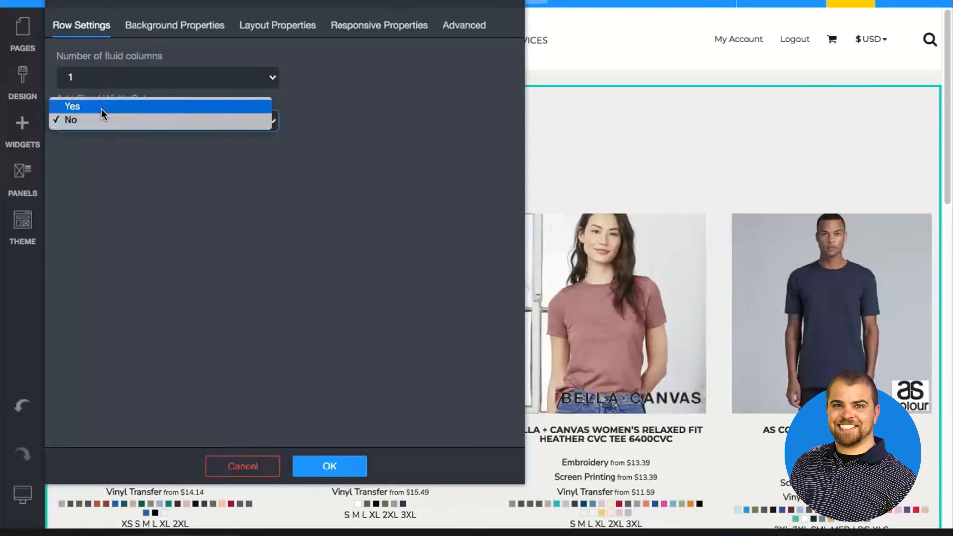
click(101, 107)
click(330, 466)
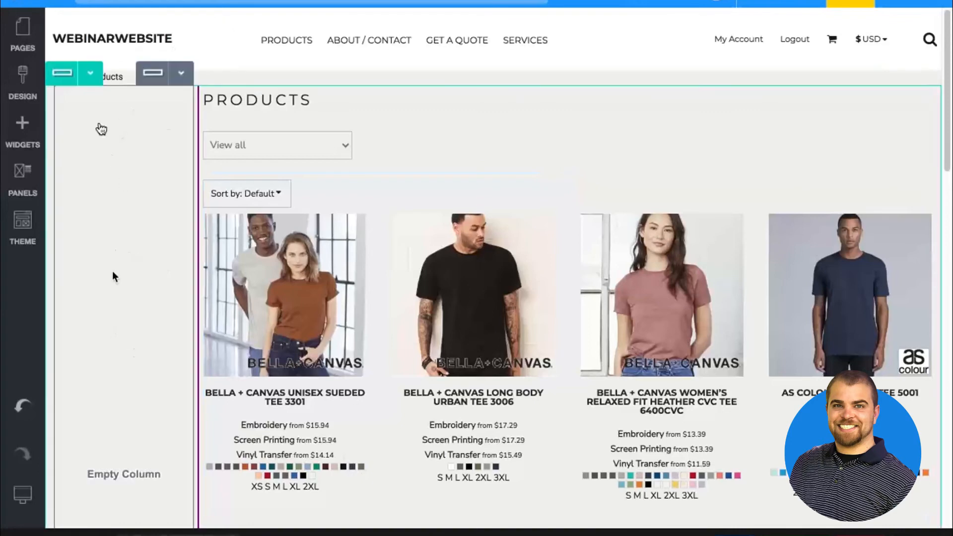
Add a Blank Product Filter widget titled Filter to the empty column beside the product listing
click(16, 130)
scroll(166, 198, down, 5)
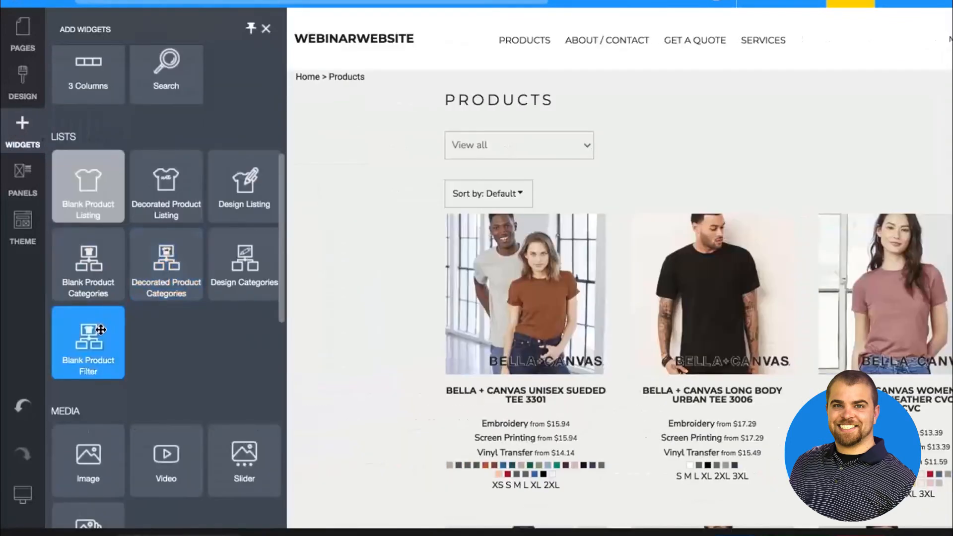
drag(101, 330, 124, 335)
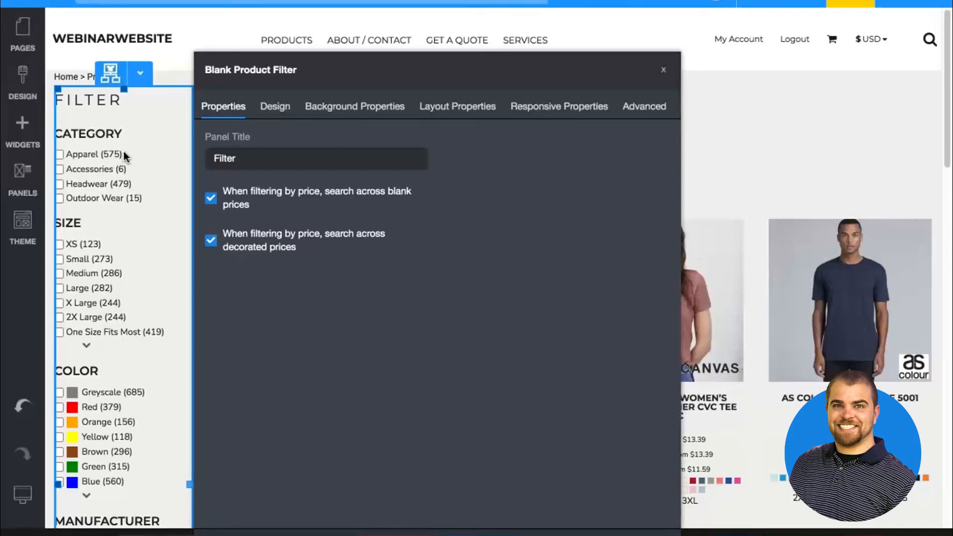
scroll(133, 159, down, 2)
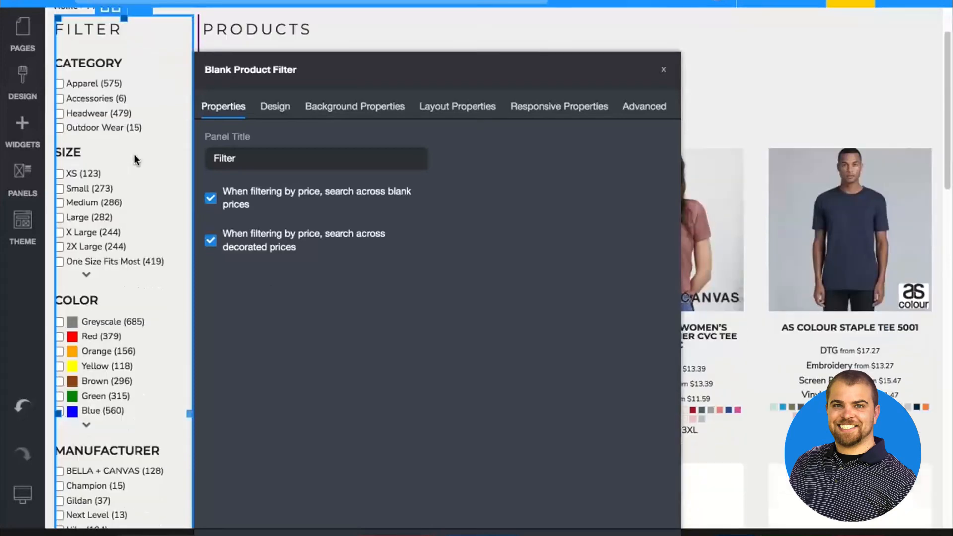
scroll(134, 221, down, 8)
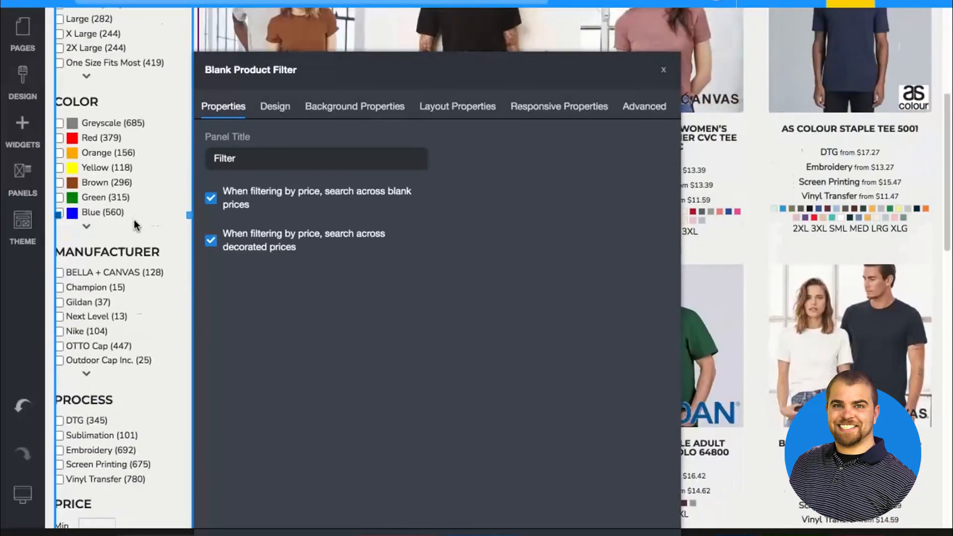
scroll(135, 226, down, 4)
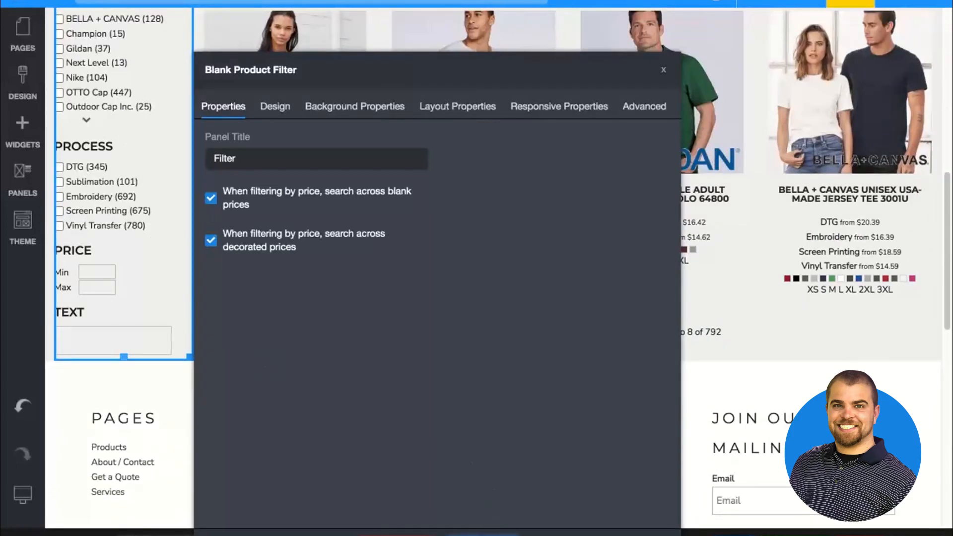
click(483, 534)
scroll(77, 154, up, 12)
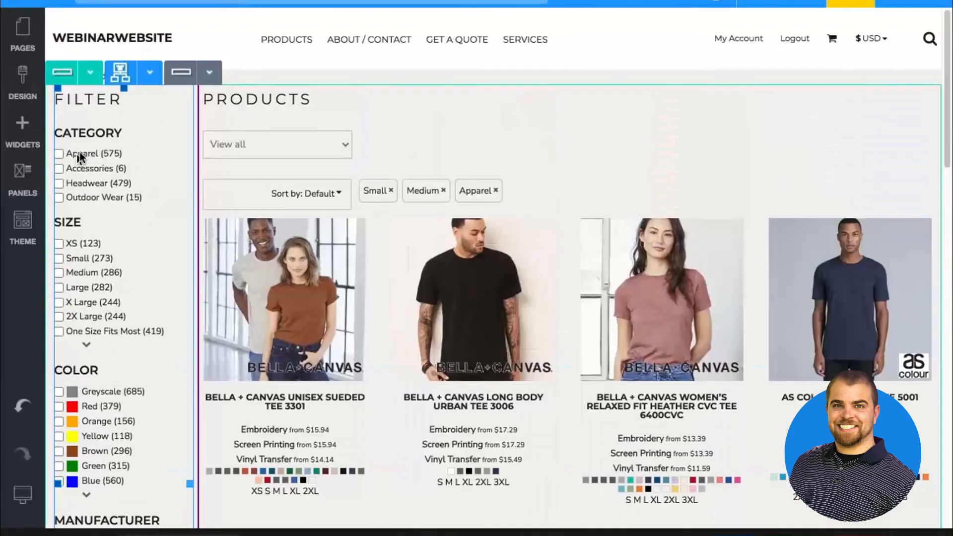
Delete the Products page title and move the View all categories dropdown above the filter in the narrow column
click(584, 72)
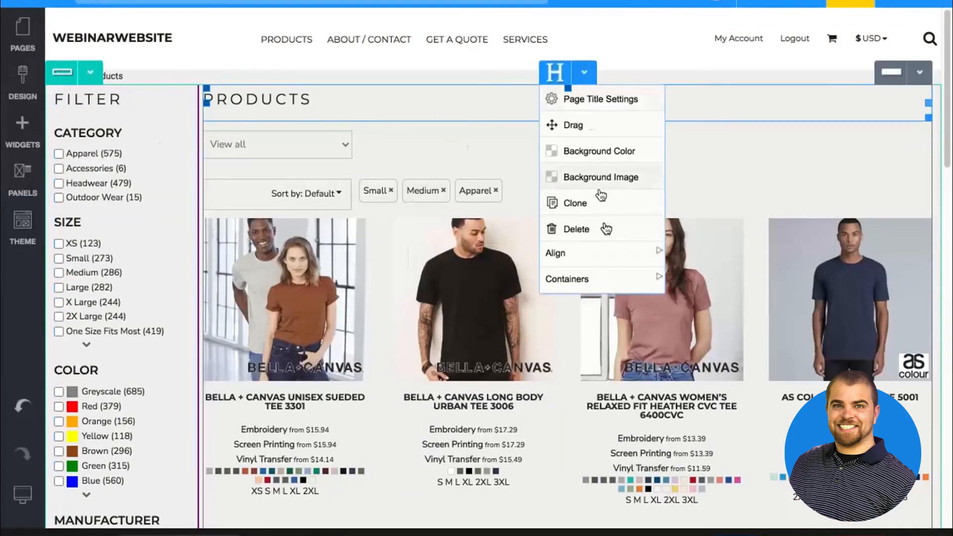
click(603, 230)
click(436, 305)
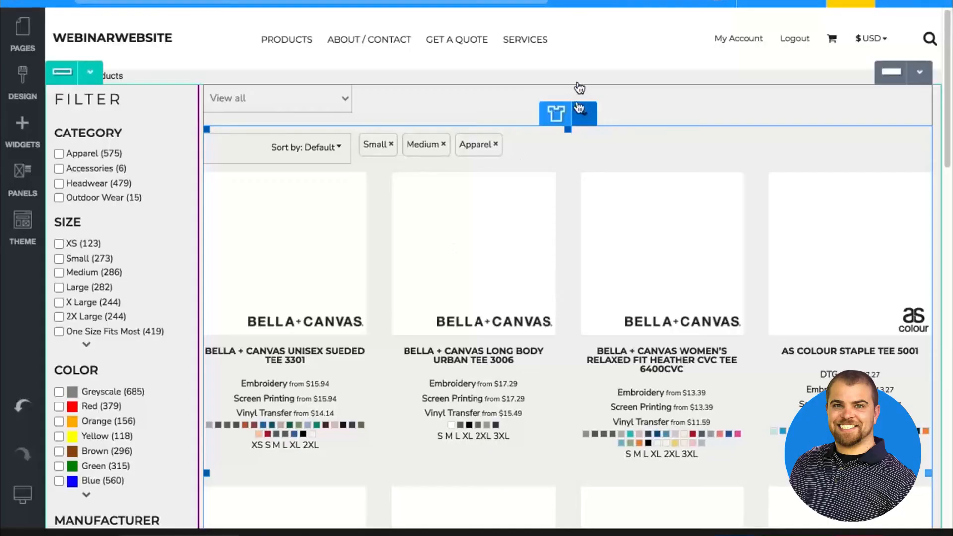
click(584, 73)
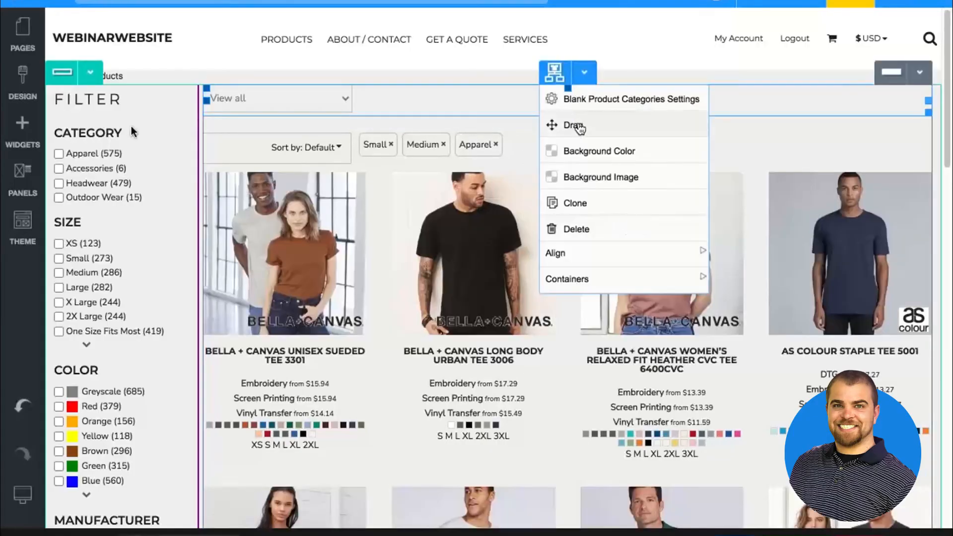
drag(580, 128, 105, 427)
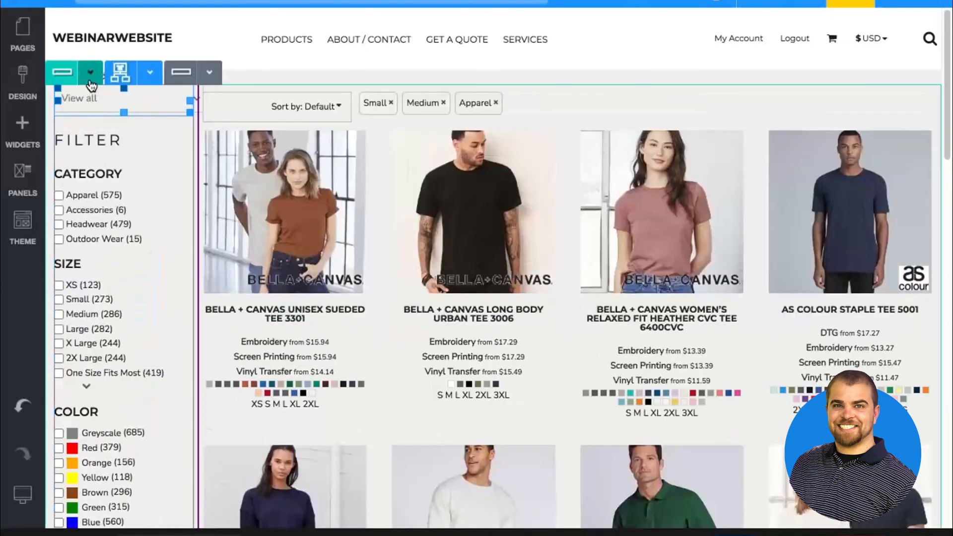
Check the responsive properties of the products row and of the Blank Product Filter widget
click(90, 72)
click(90, 100)
click(379, 25)
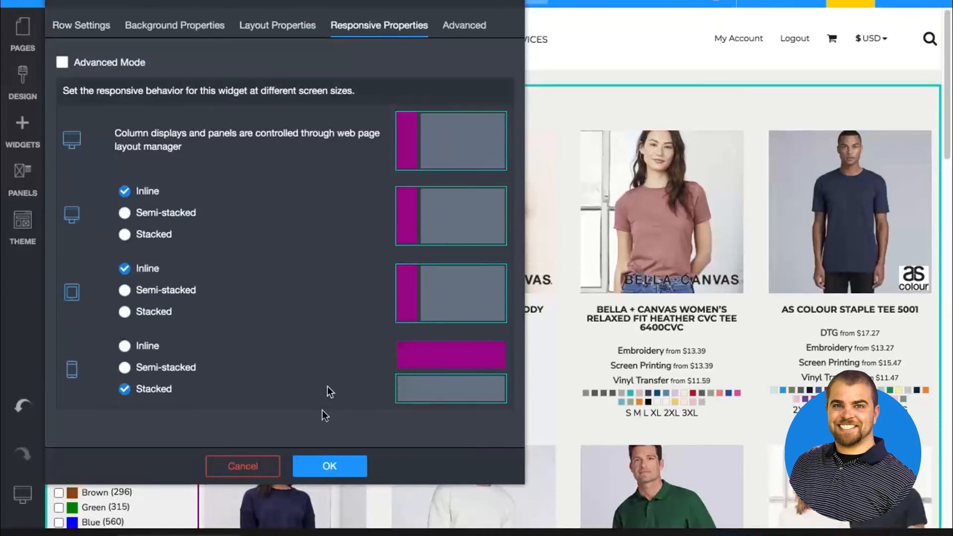
click(326, 462)
double_click(116, 187)
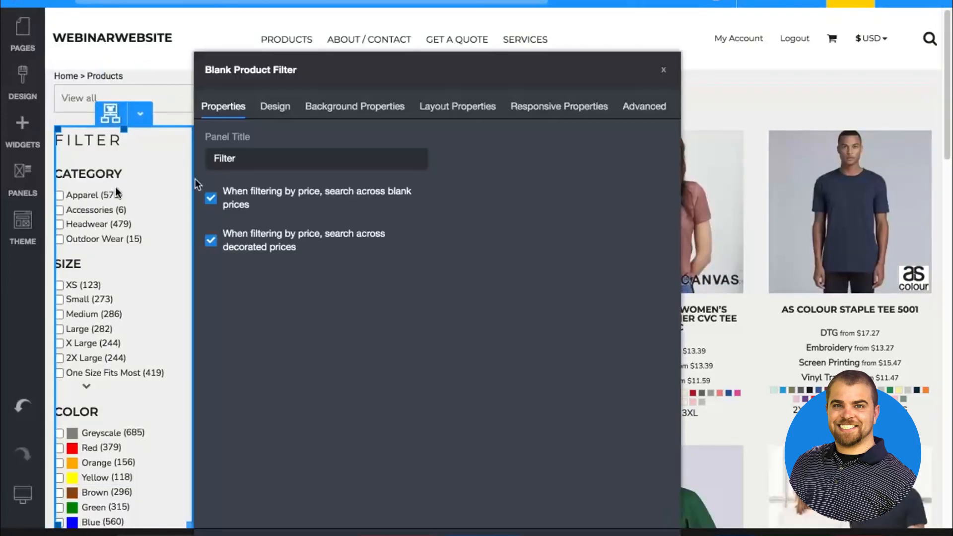
click(556, 111)
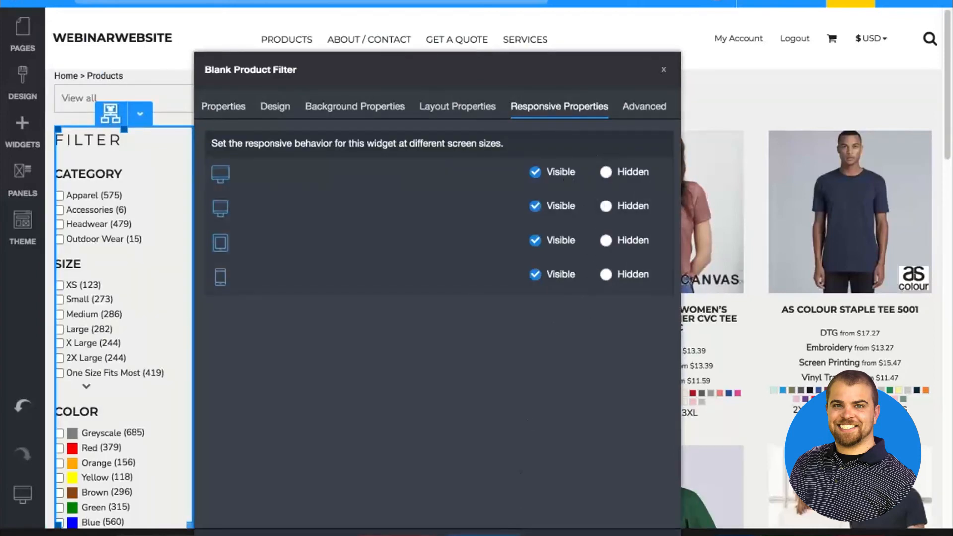
click(516, 532)
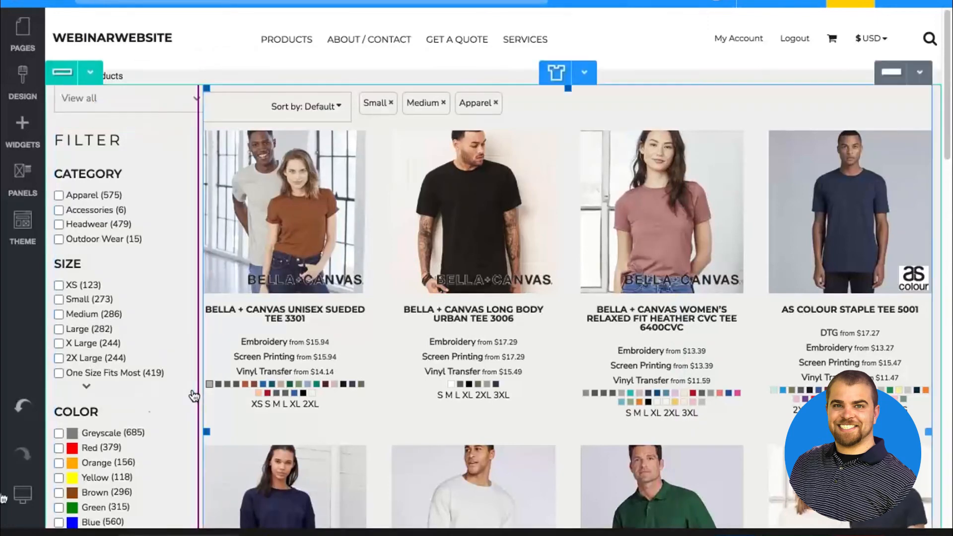
Preview the Products page at monitor, tablet and mobile sizes, examining how the filter is laid out on each
mouse_move(23, 494)
click(123, 494)
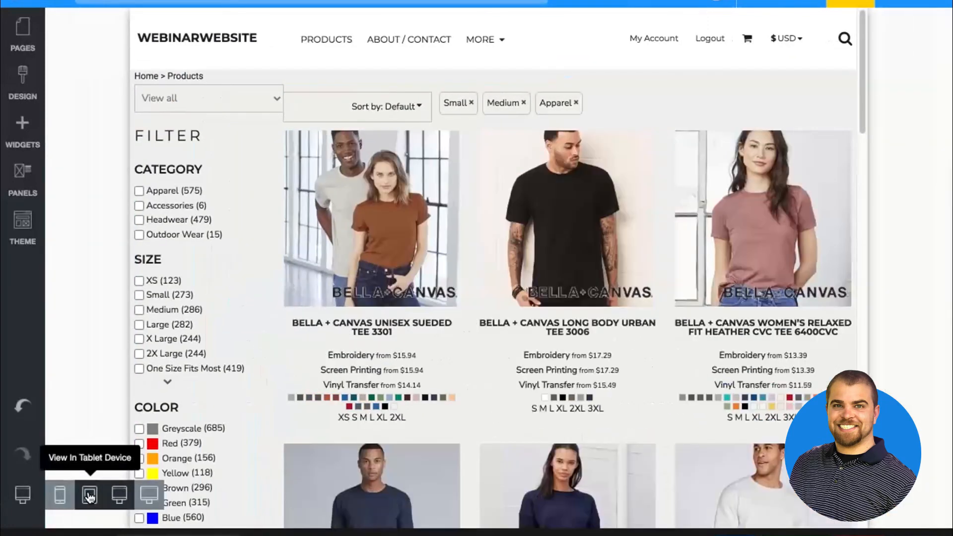
click(89, 495)
click(62, 493)
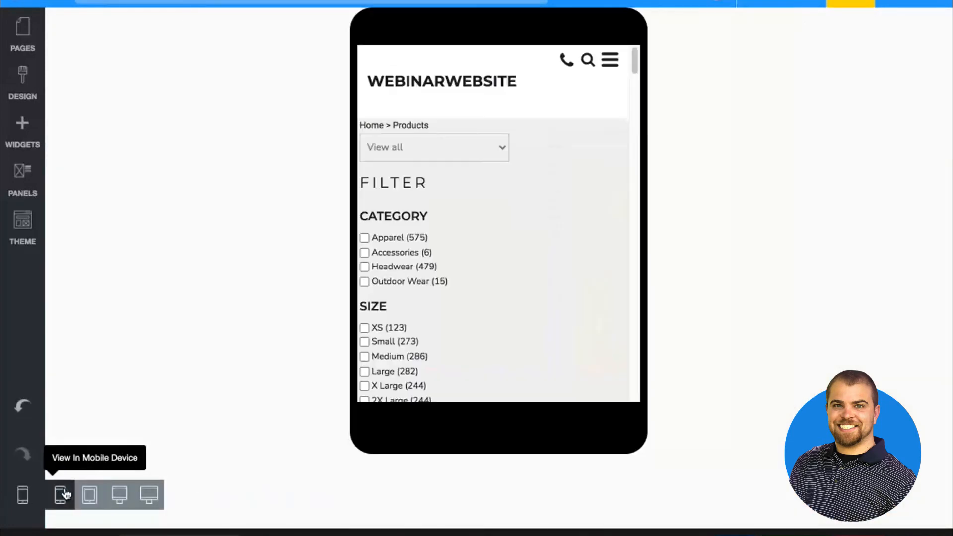
click(90, 495)
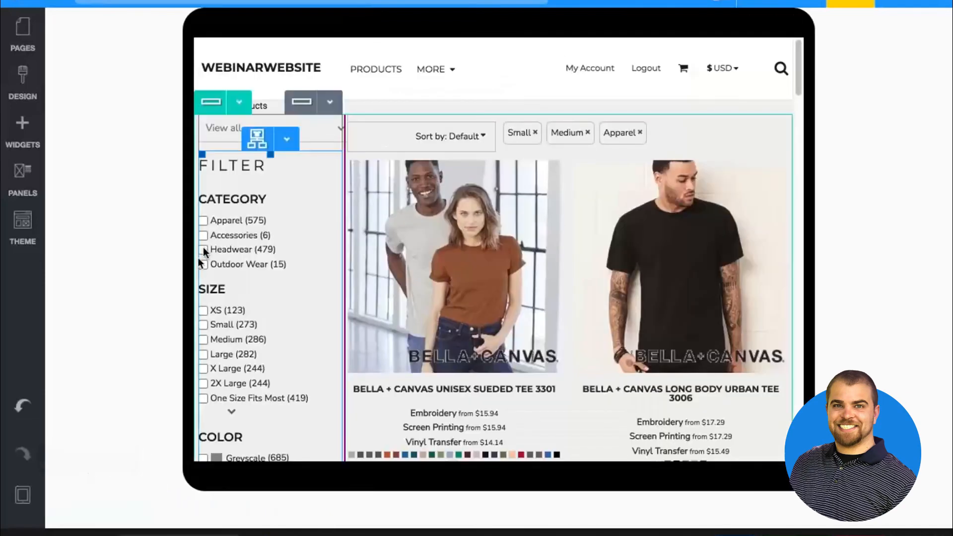
scroll(231, 285, down, 7)
scroll(230, 285, up, 5)
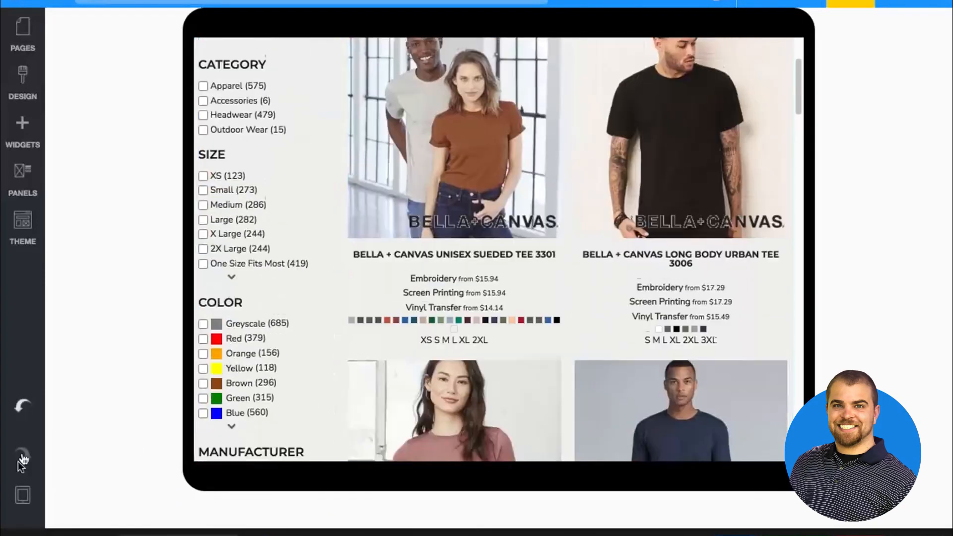
click(52, 496)
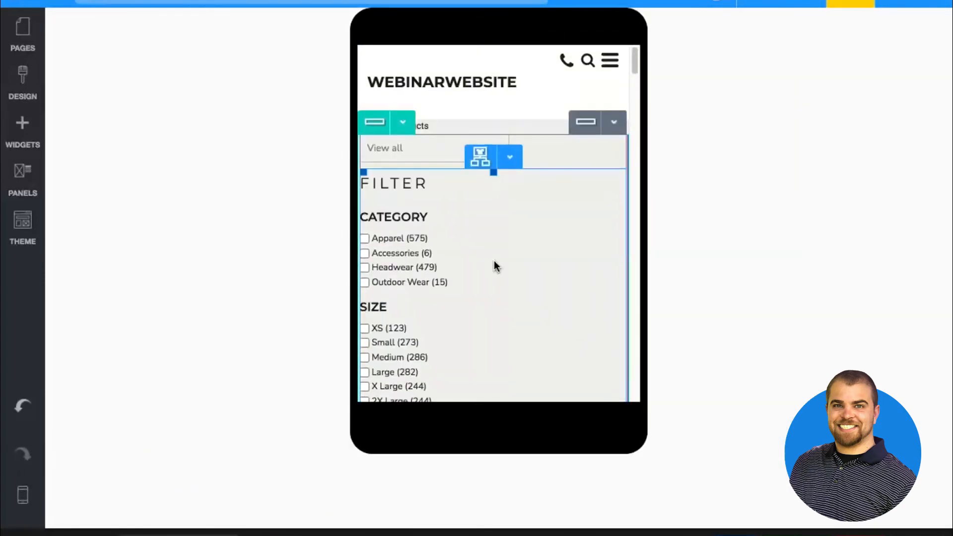
scroll(494, 263, down, 10)
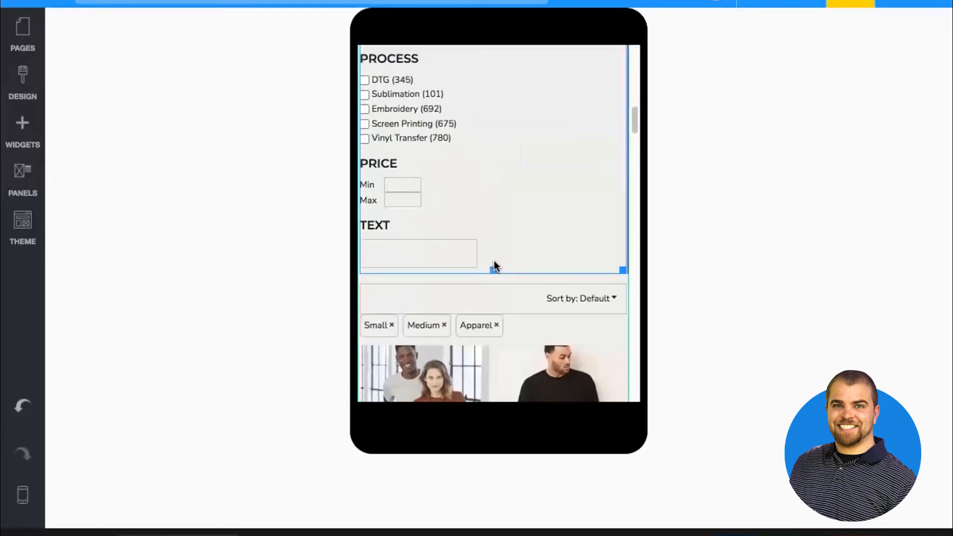
scroll(494, 265, up, 10)
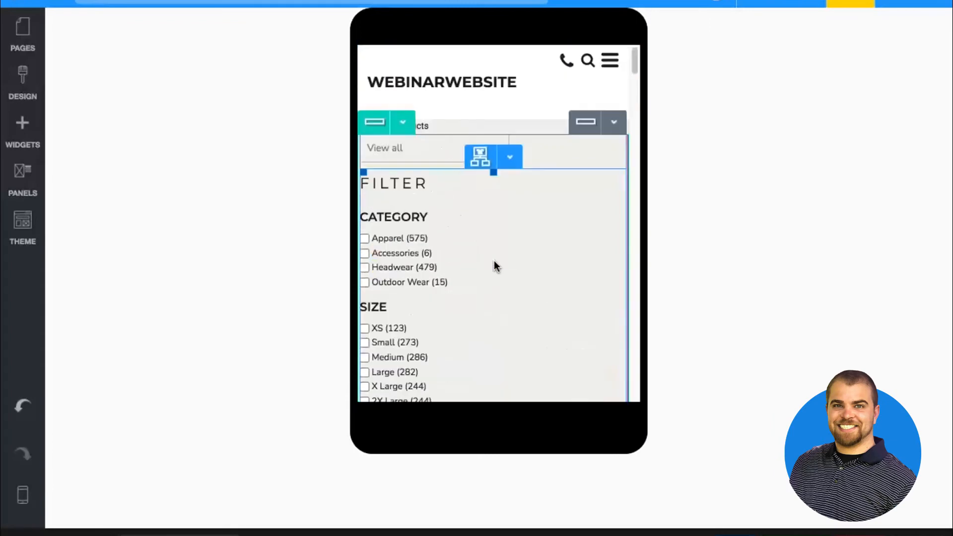
Set the Blank Product Filter widget to Hidden on mobile devices and return to the wide monitor view
click(460, 299)
click(353, 107)
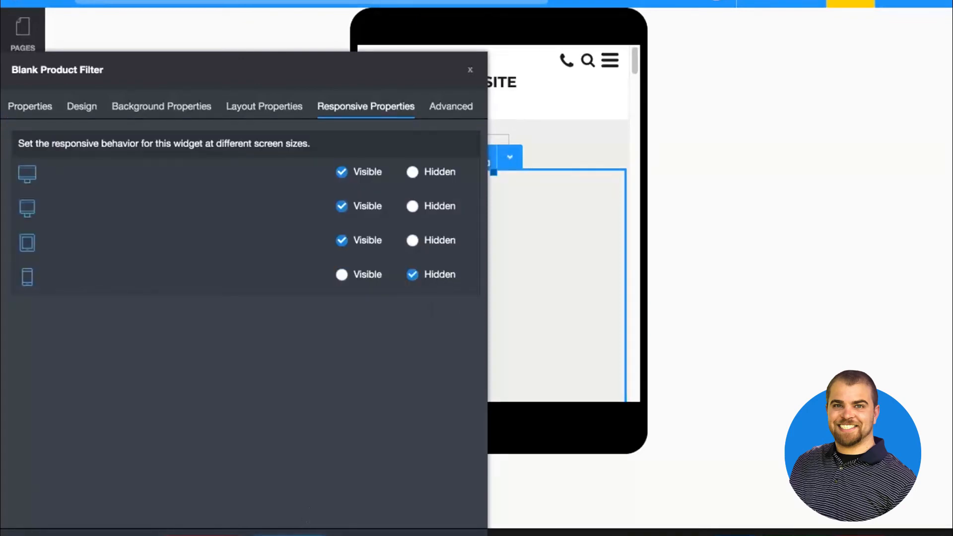
click(292, 535)
mouse_move(21, 494)
click(148, 496)
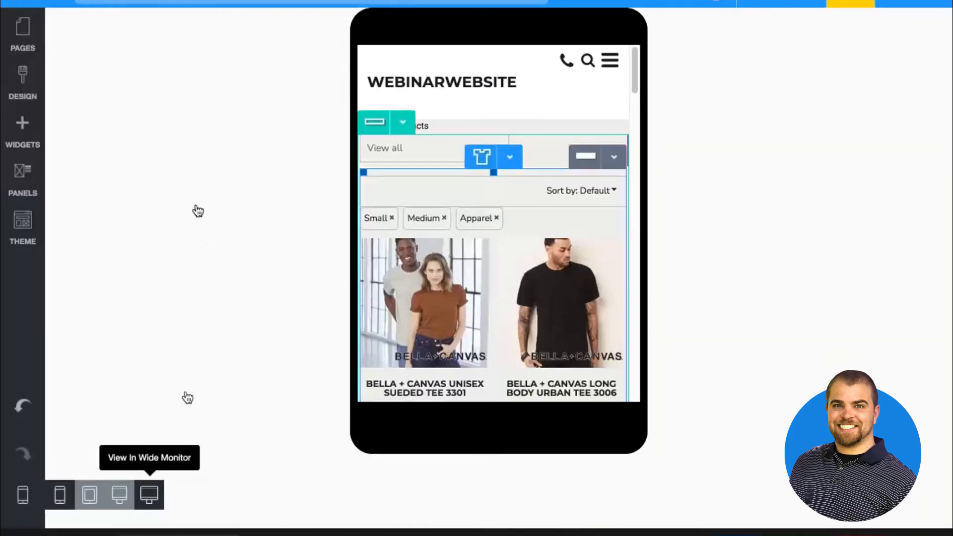
Check the layout options in the design settings of the Blank Product Categories widget
click(130, 102)
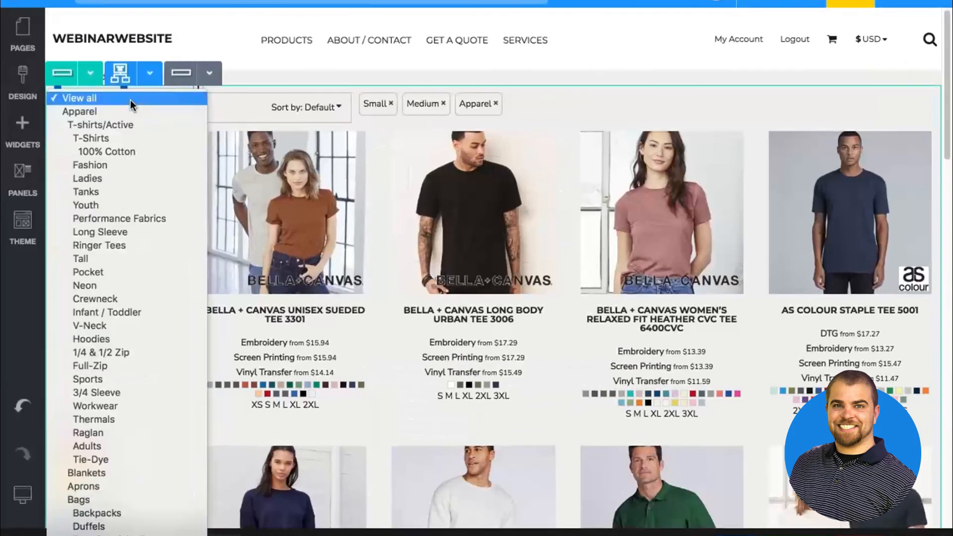
double_click(130, 100)
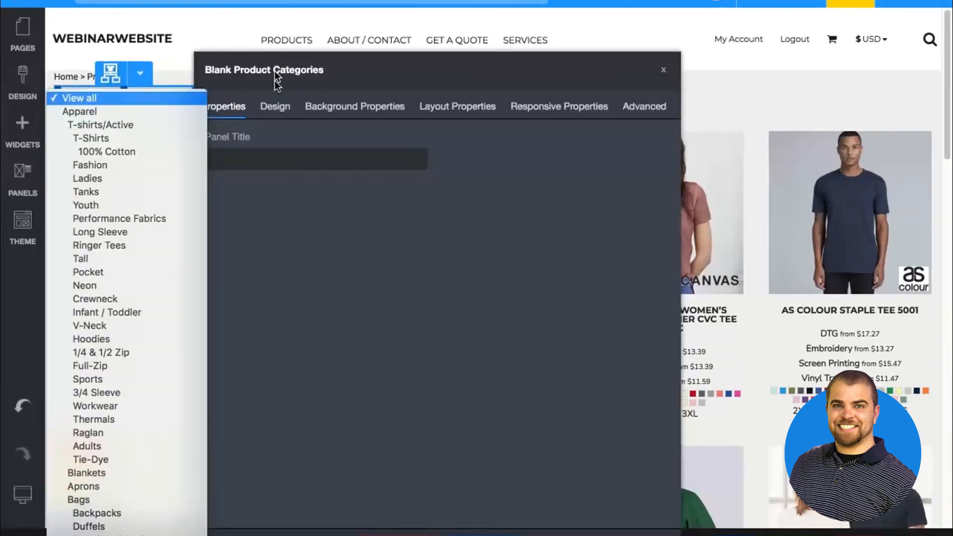
click(274, 104)
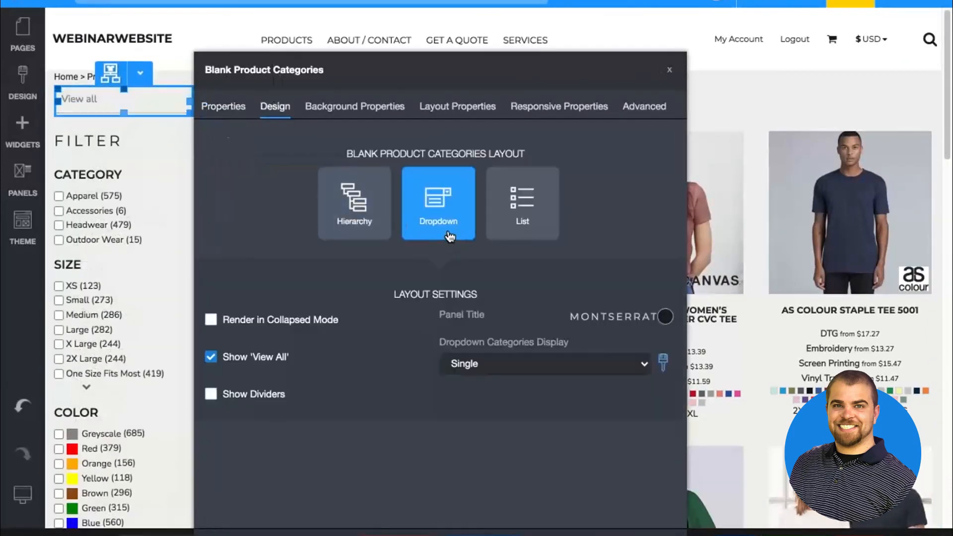
click(484, 534)
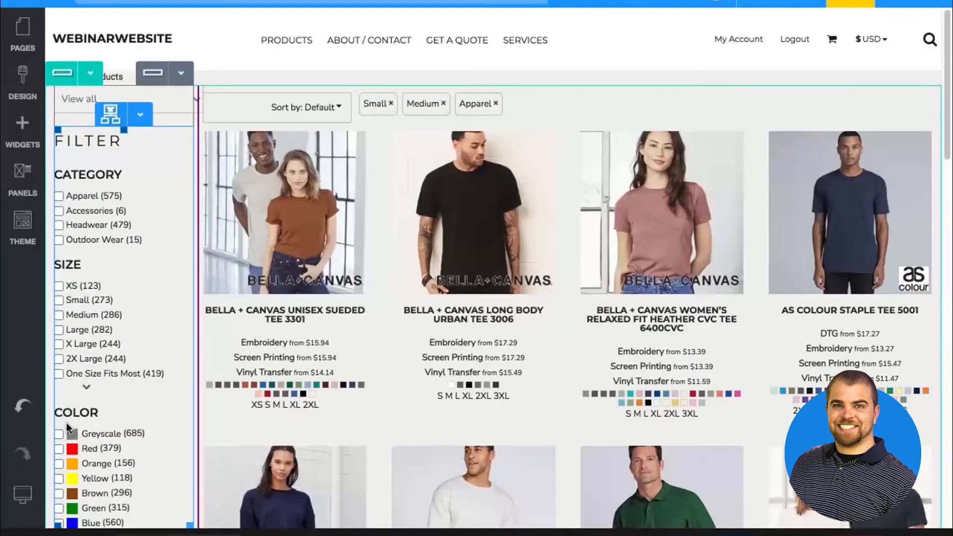
Set the alignment of the Blank Product Categories widget to Center in the mobile device view
mouse_move(23, 494)
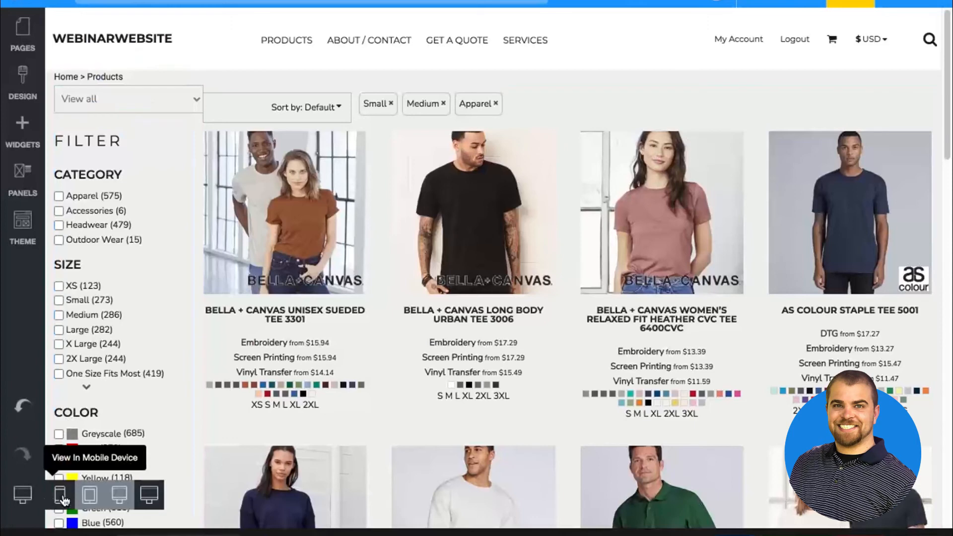
click(62, 496)
click(496, 149)
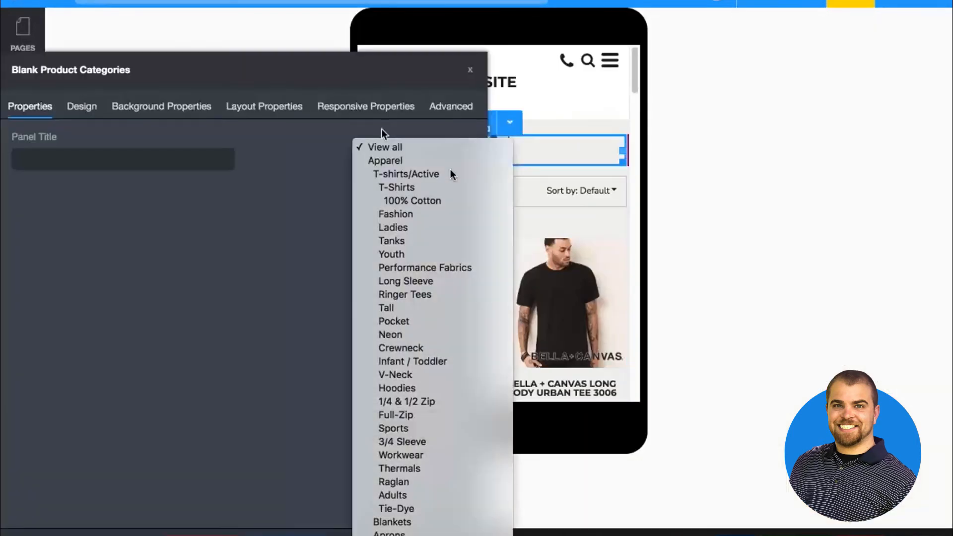
click(251, 108)
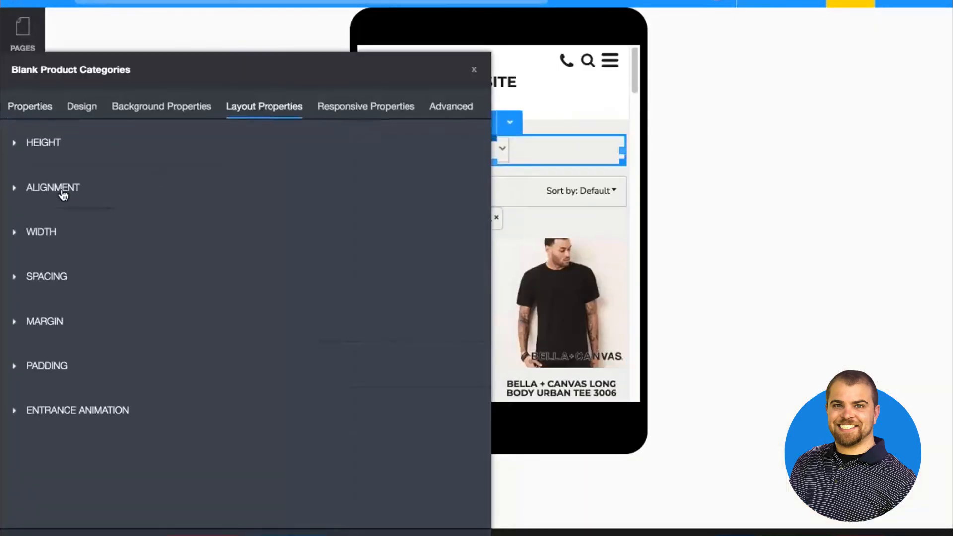
click(63, 192)
click(81, 239)
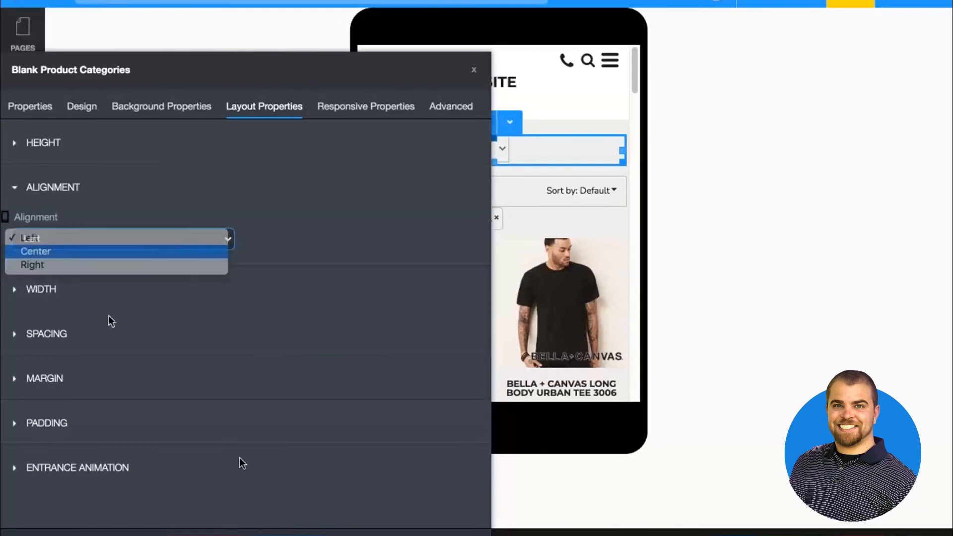
click(82, 251)
click(292, 535)
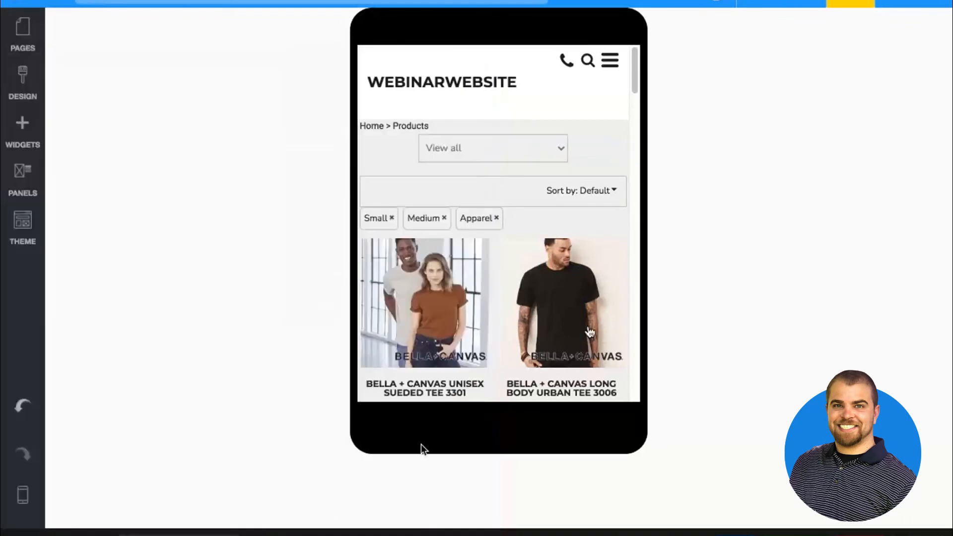
Set the Blank Product Categories widget to Hidden on wide monitor, monitor and tablet, and return to the wide monitor view
double_click(520, 153)
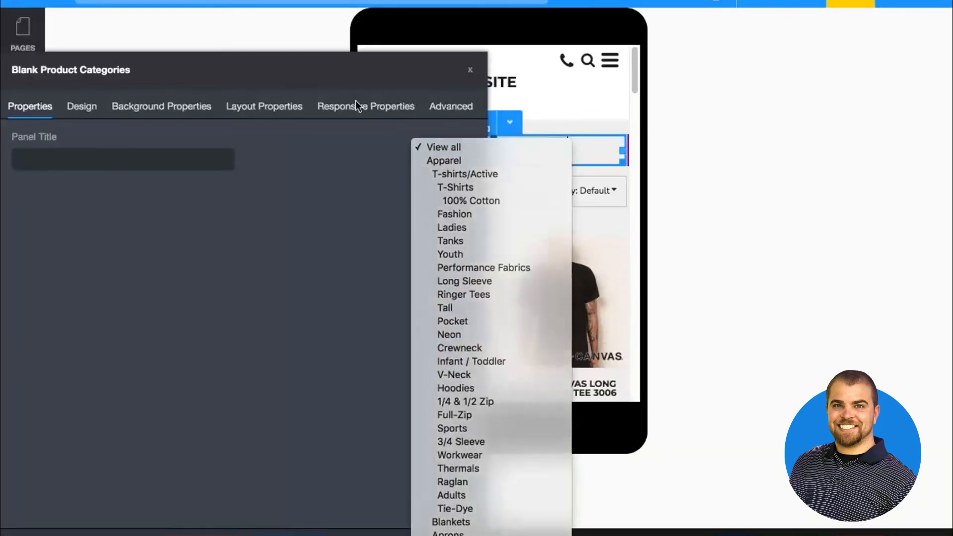
click(356, 100)
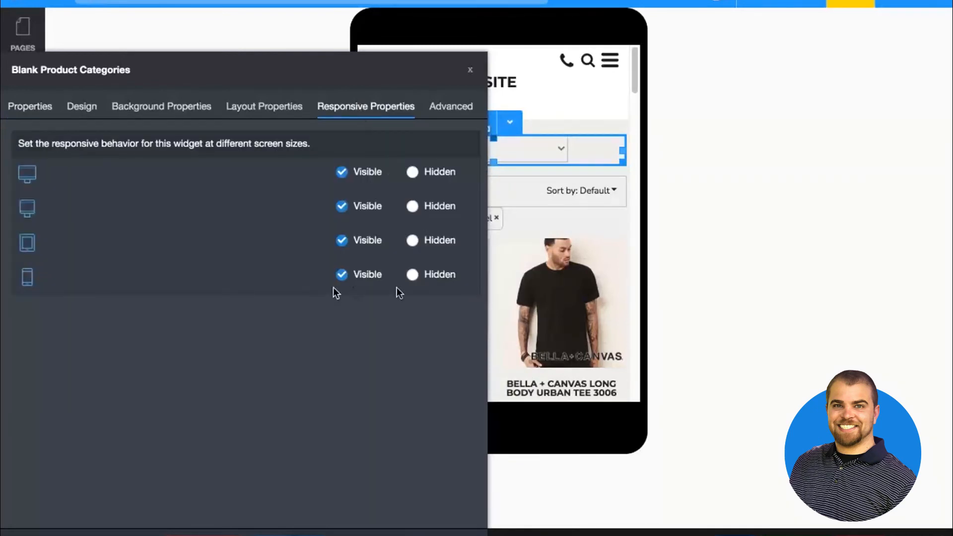
click(427, 241)
click(428, 206)
click(426, 171)
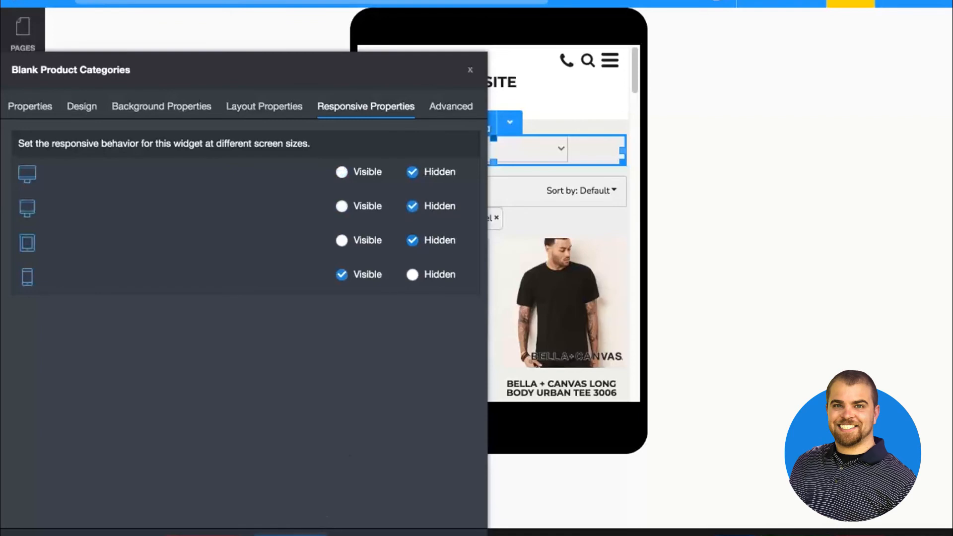
click(330, 519)
mouse_move(22, 495)
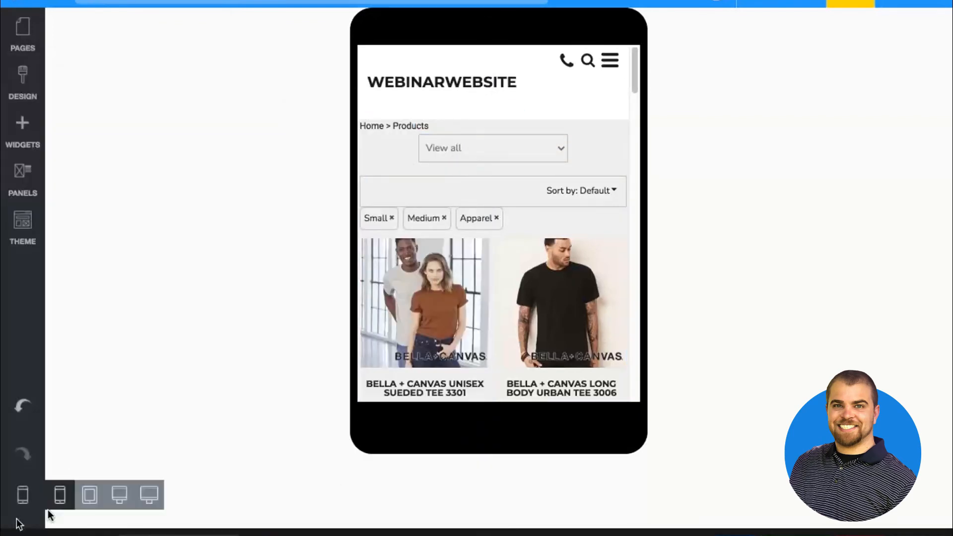
click(147, 489)
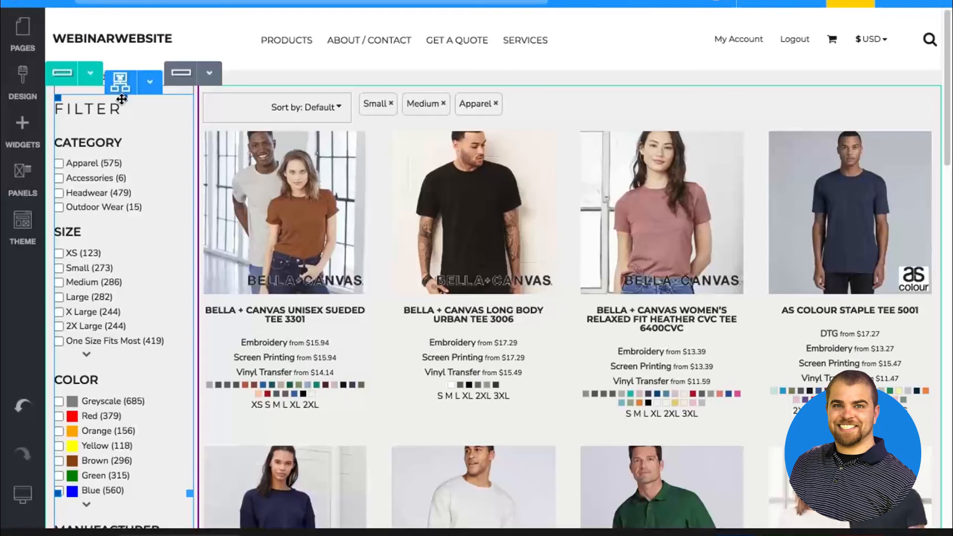
Set the Blank Product Listing widget to 40 products per page
click(379, 146)
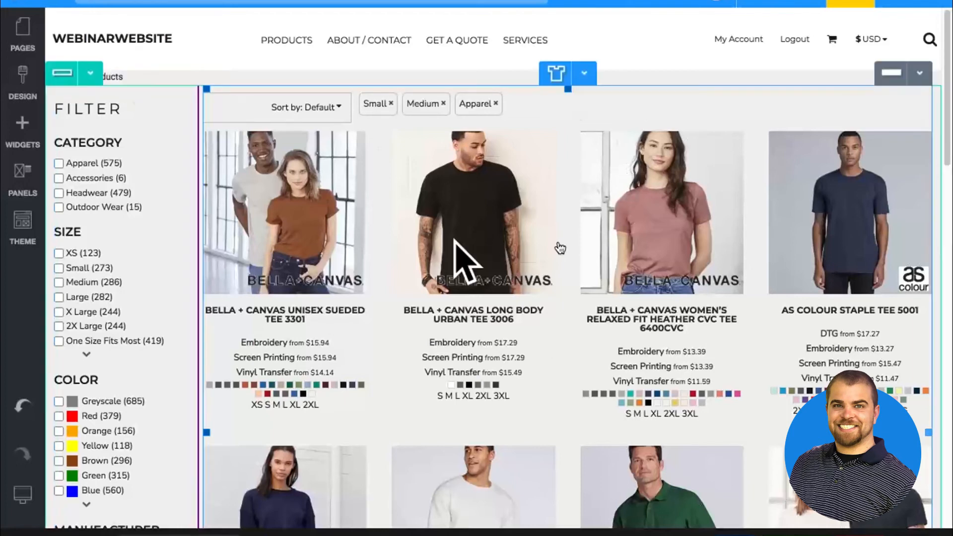
double_click(491, 214)
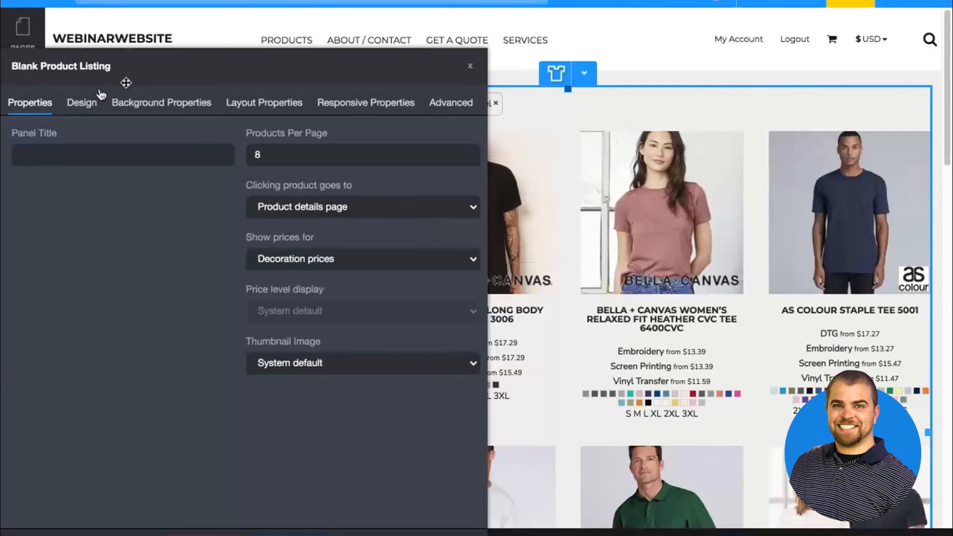
click(292, 161)
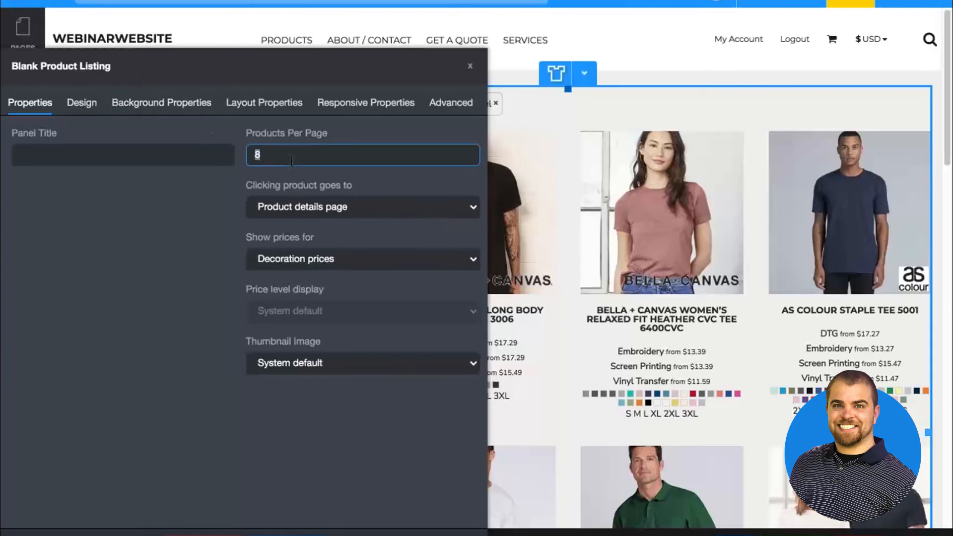
text(40)
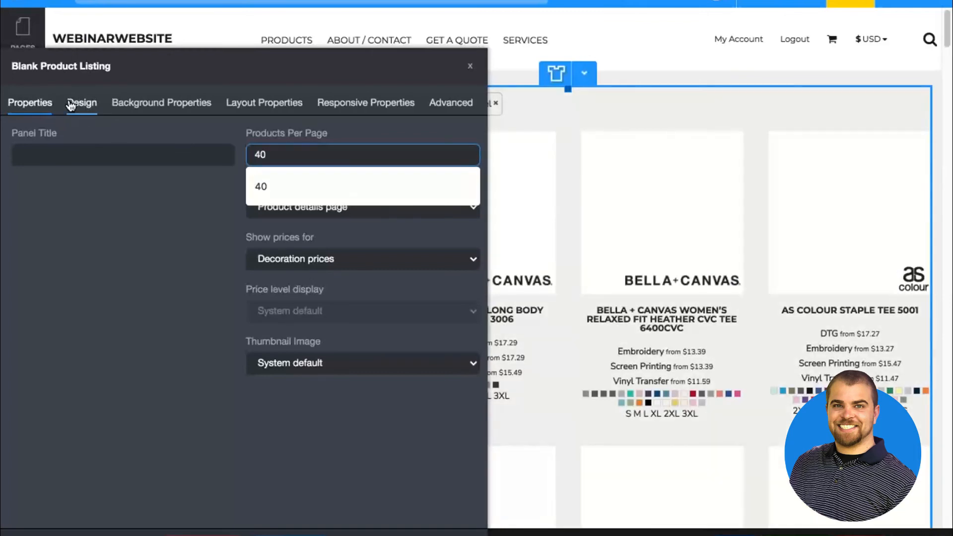
Set Product Sizes to Don't Show in the product listing's design and review its other display options
click(71, 104)
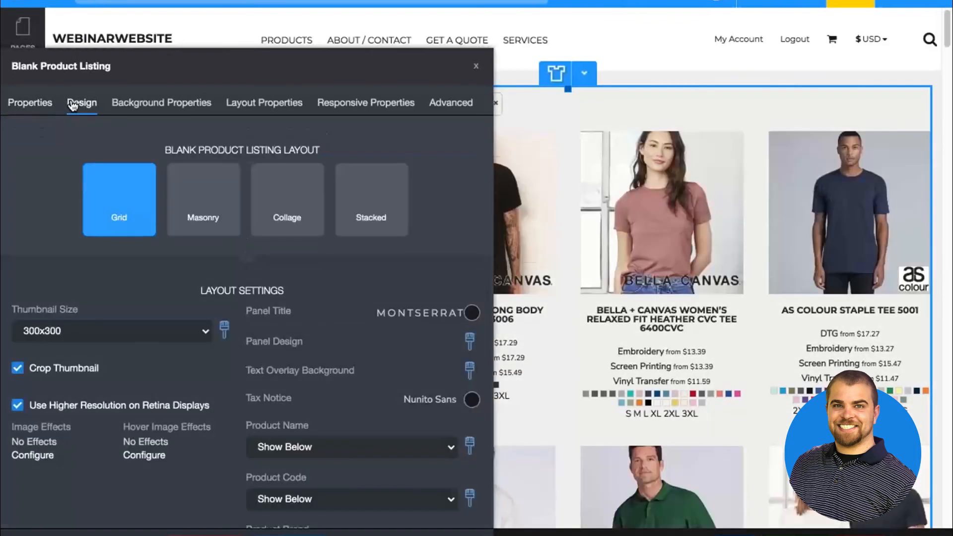
scroll(127, 295, down, 2)
scroll(129, 299, down, 10)
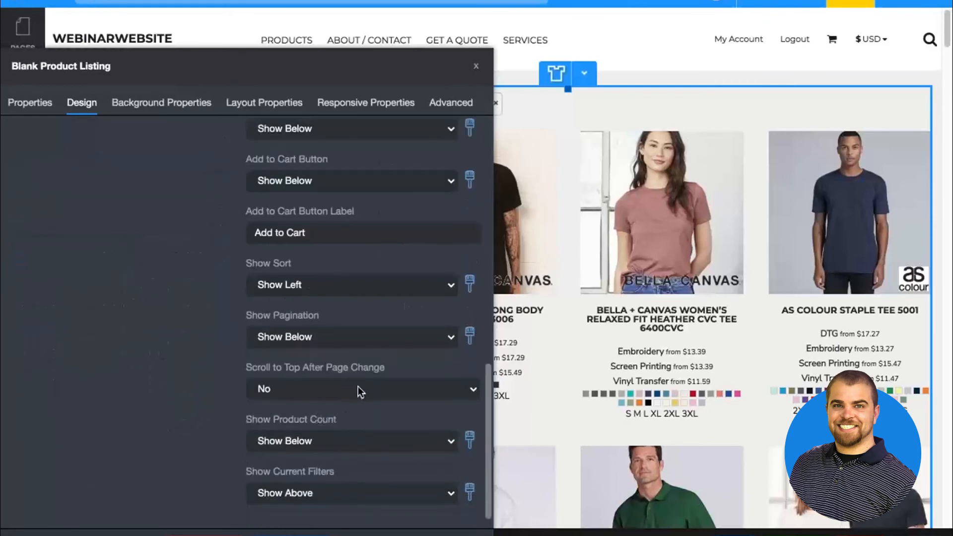
scroll(353, 215, up, 3)
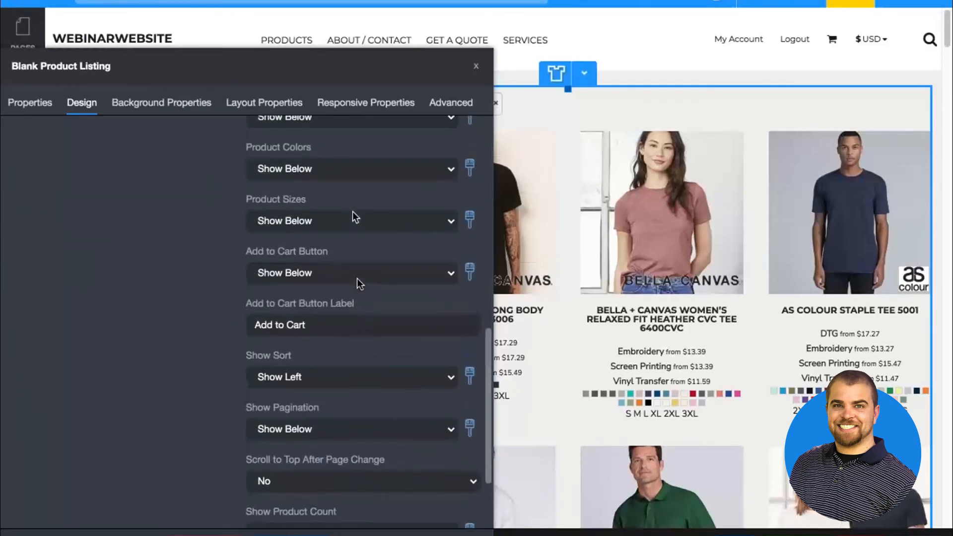
click(355, 216)
click(331, 156)
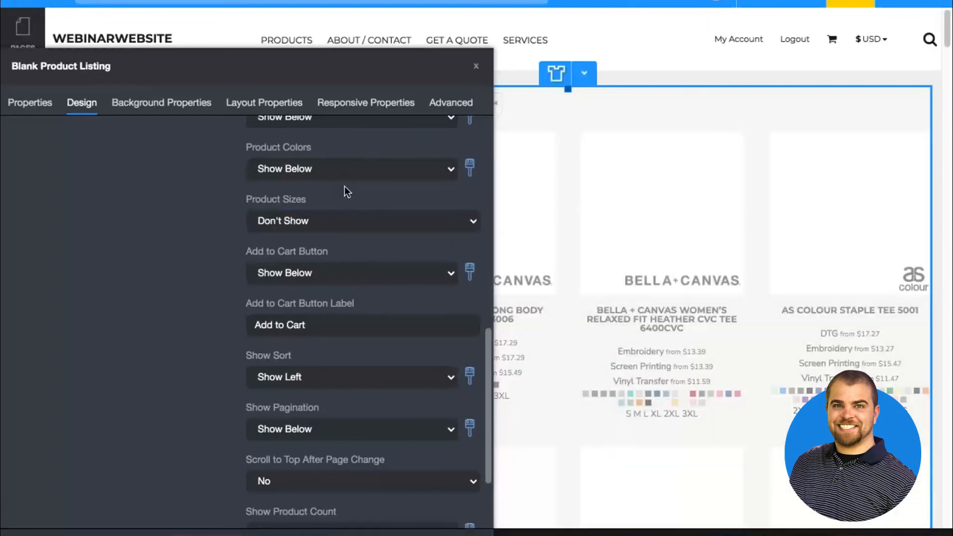
scroll(344, 189, up, 1)
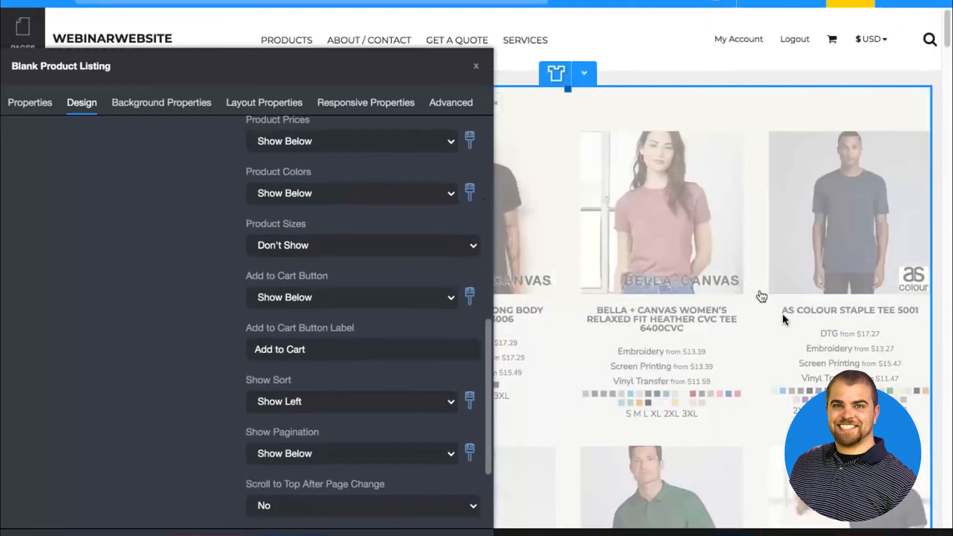
scroll(383, 184, up, 3)
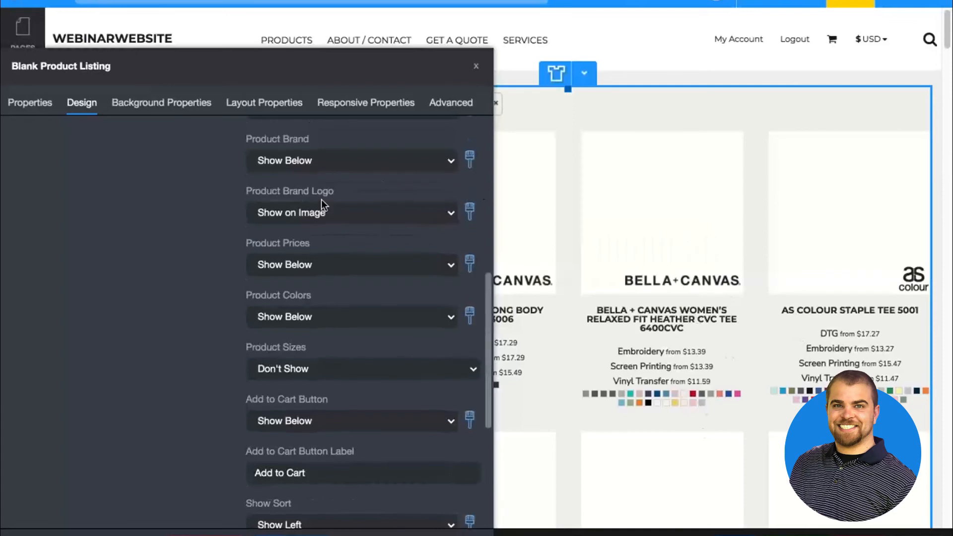
scroll(321, 200, up, 5)
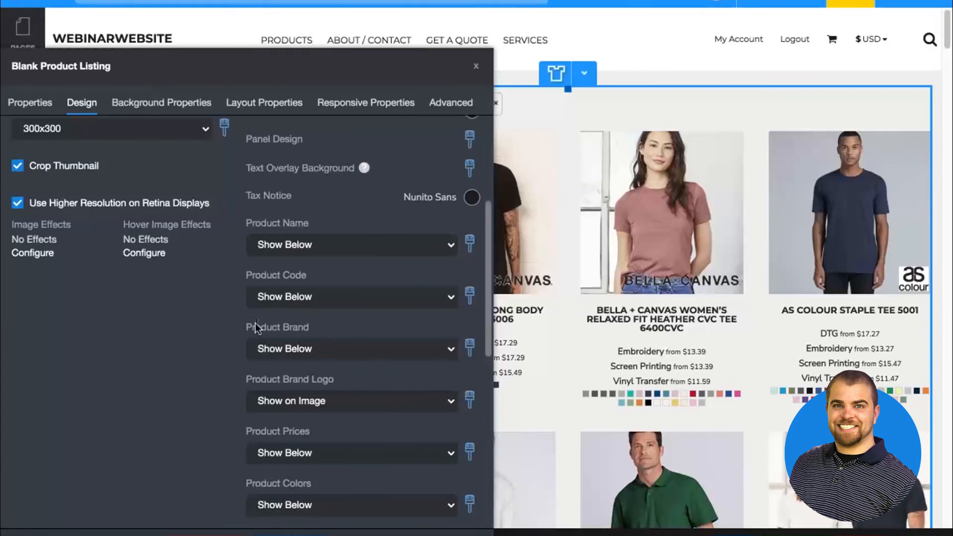
scroll(256, 325, down, 2)
Try showing the 'No decoration' price in the product listing and switch back to Decoration prices
click(45, 102)
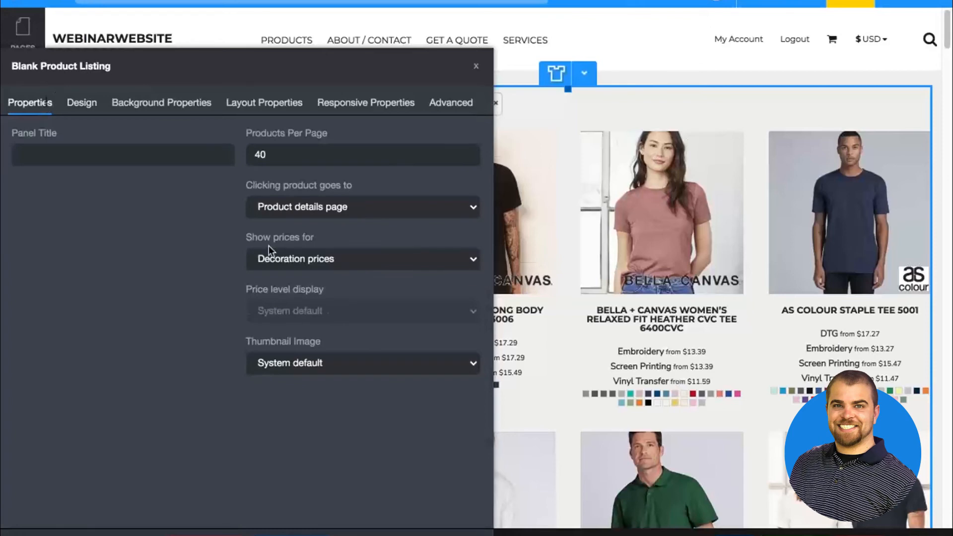
click(311, 258)
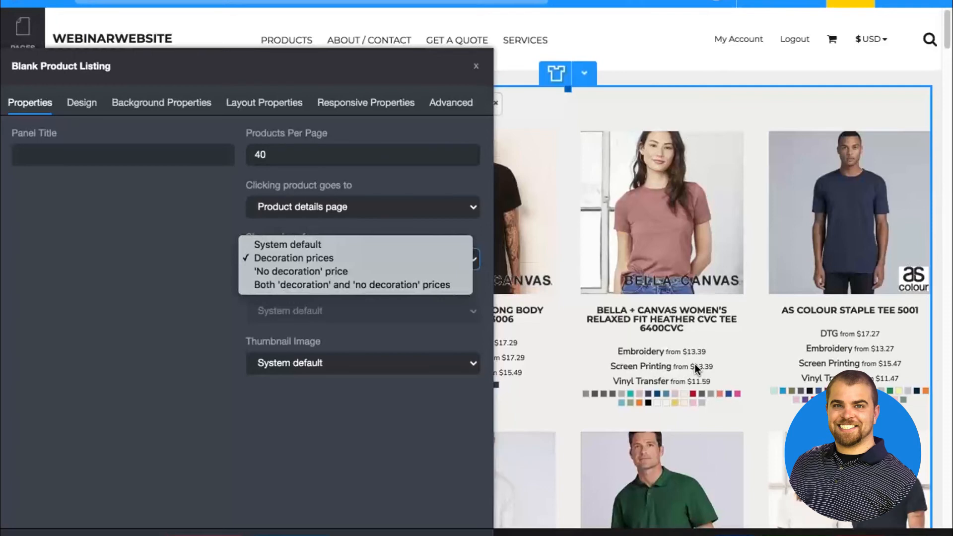
click(323, 272)
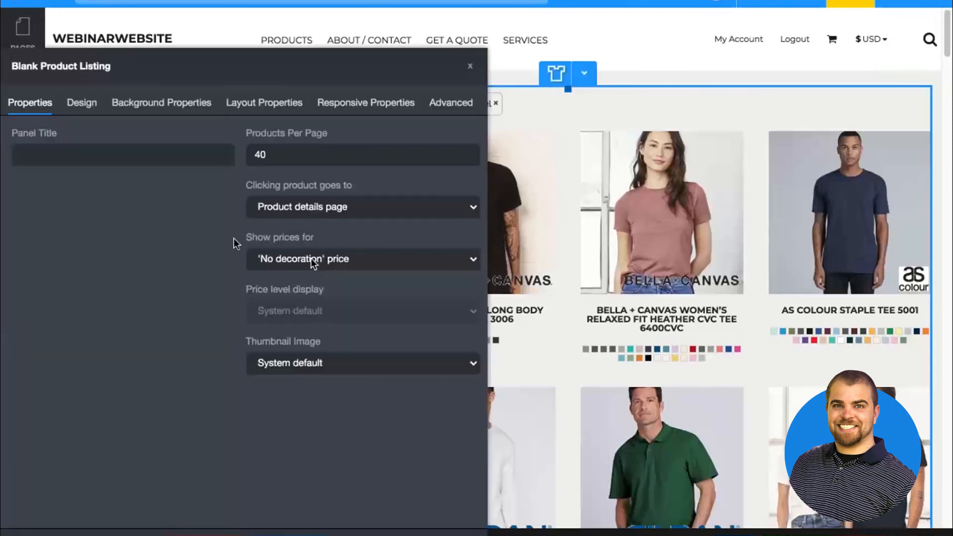
click(297, 259)
click(294, 248)
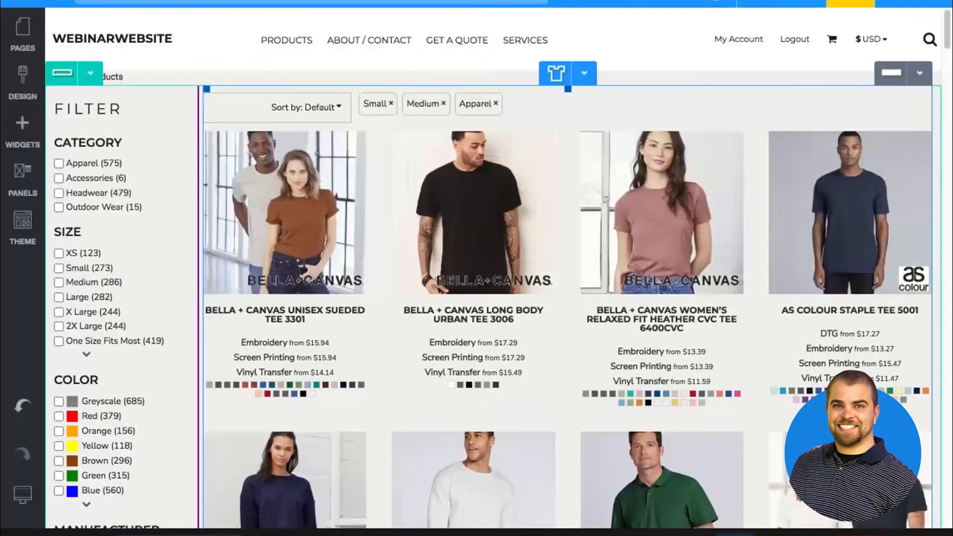
Save the Products page and recheck the properties of the Blank Product Listing widget
click(734, 534)
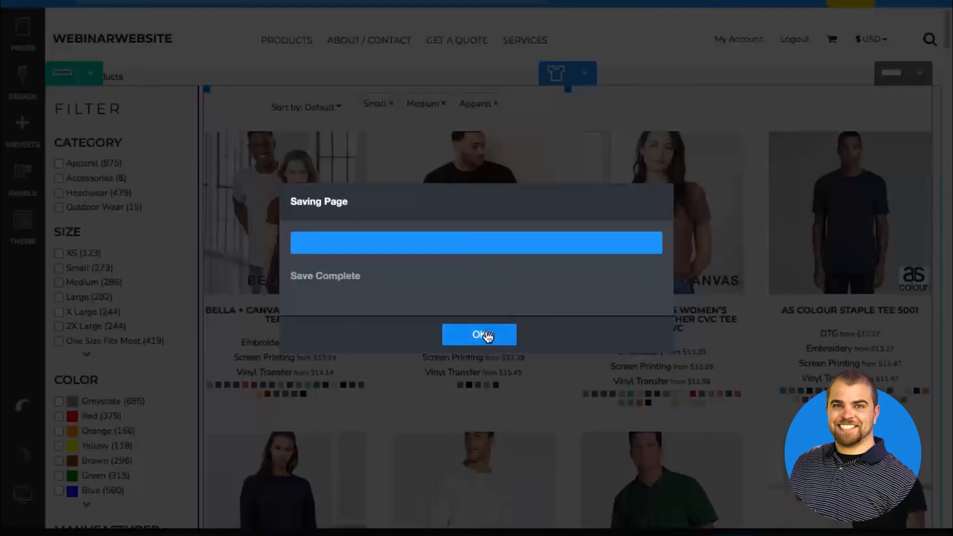
click(485, 333)
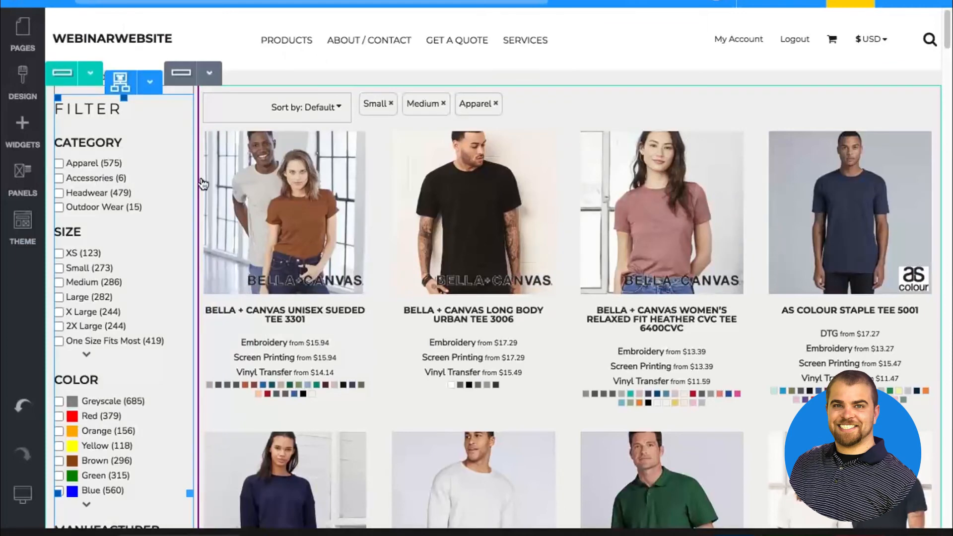
double_click(295, 164)
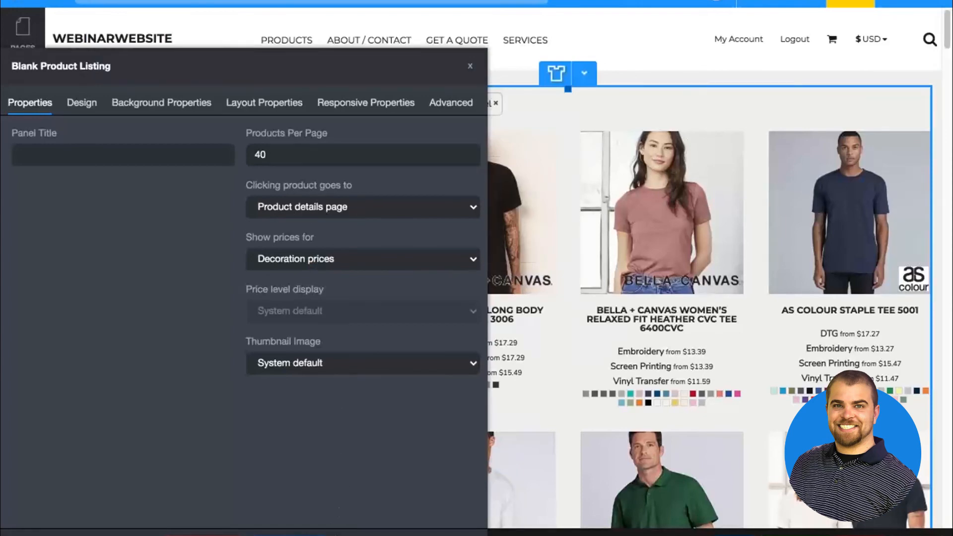
click(299, 534)
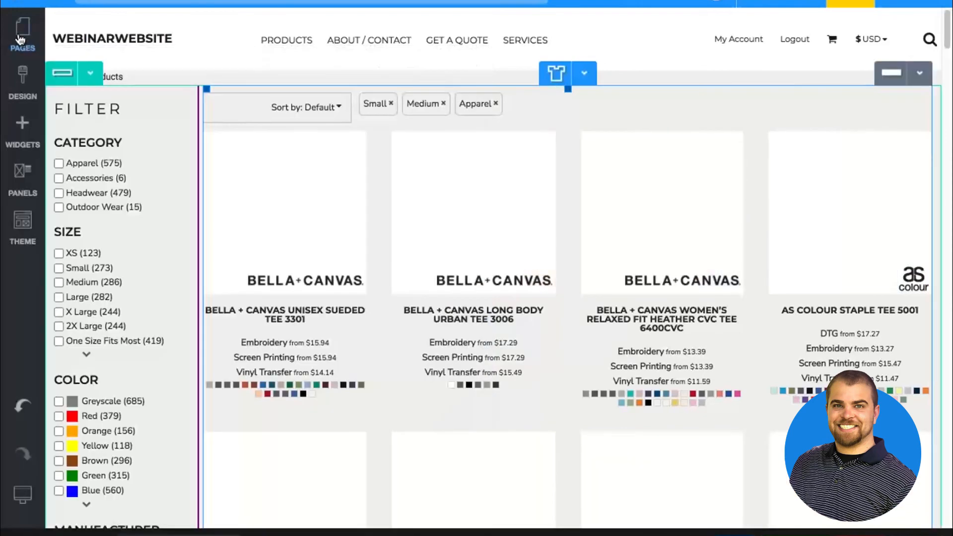
Open the View Blank Product page from the Product group of the system pages
click(20, 39)
scroll(99, 354, down, 2)
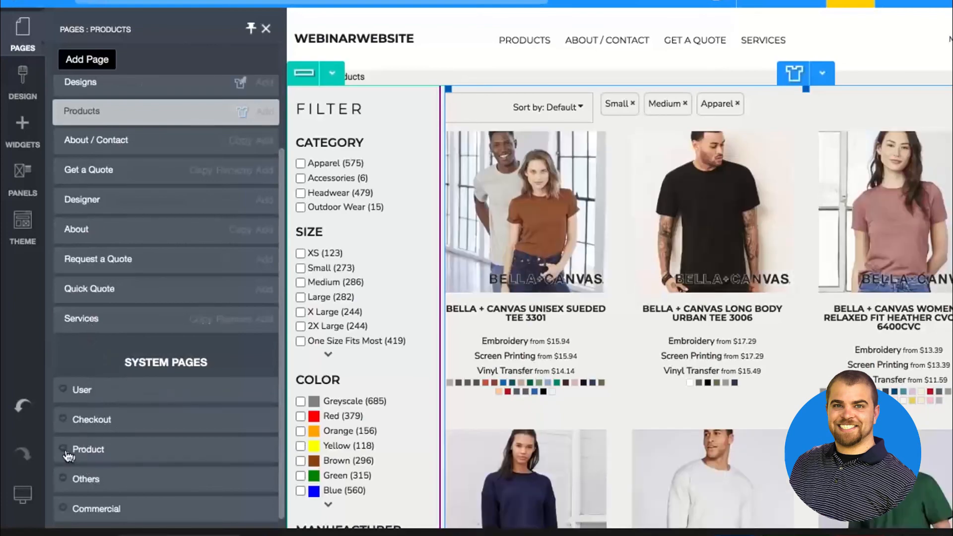
click(68, 452)
scroll(99, 425, down, 2)
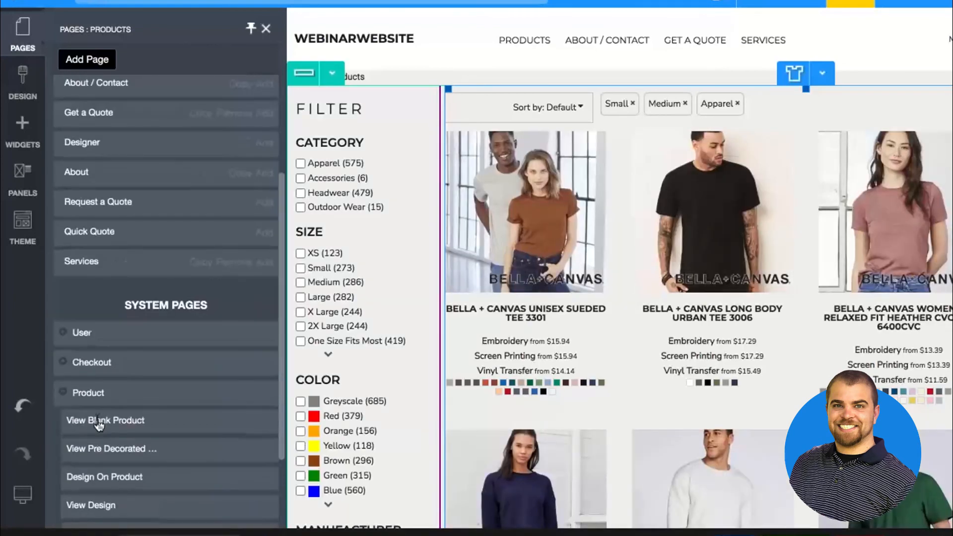
scroll(96, 440, down, 3)
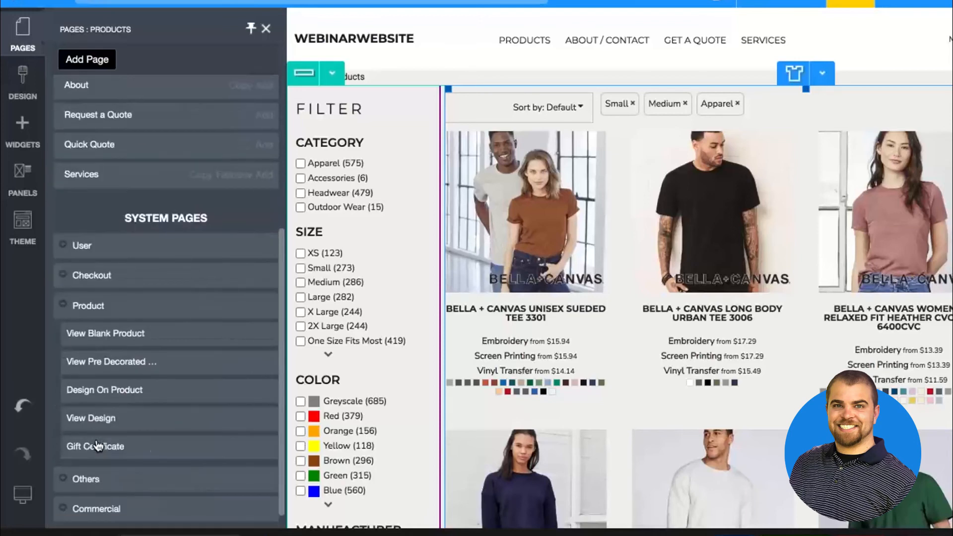
click(104, 340)
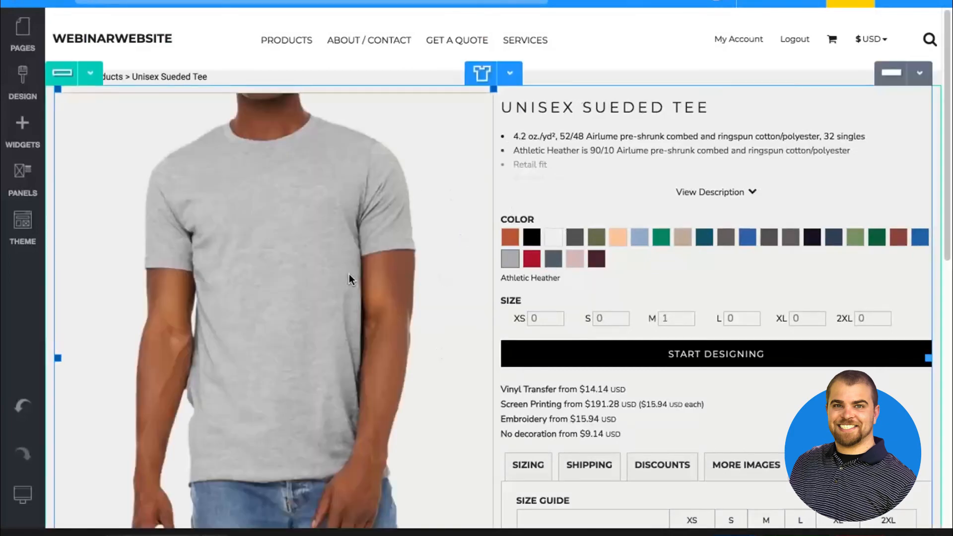
Choose a smaller Image Panel Size for the blank product widget and save the page
scroll(350, 278, down, 1)
double_click(349, 273)
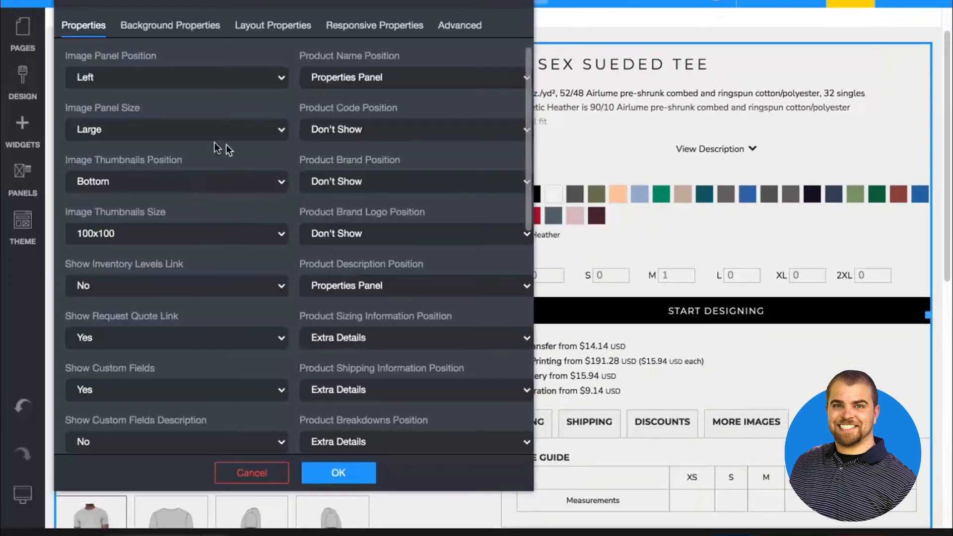
click(191, 138)
click(170, 115)
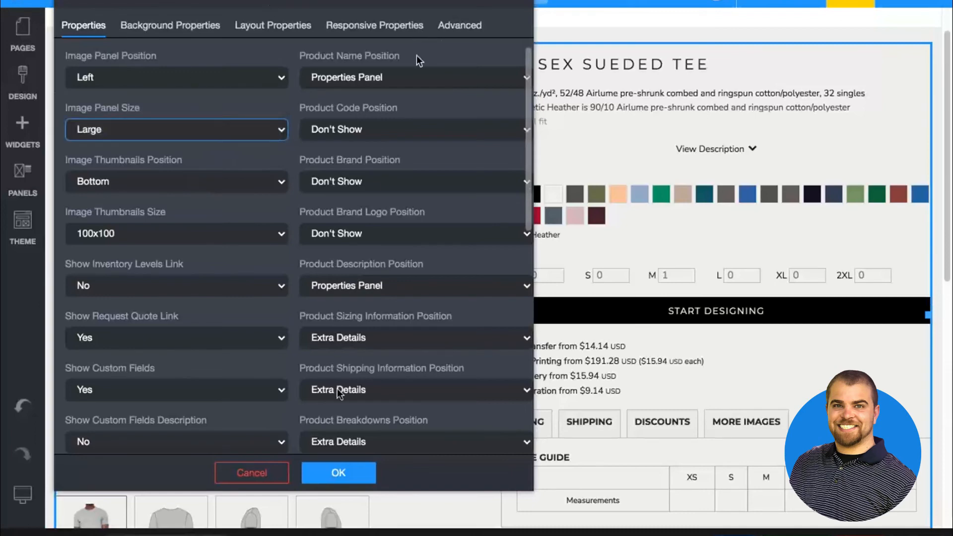
click(356, 472)
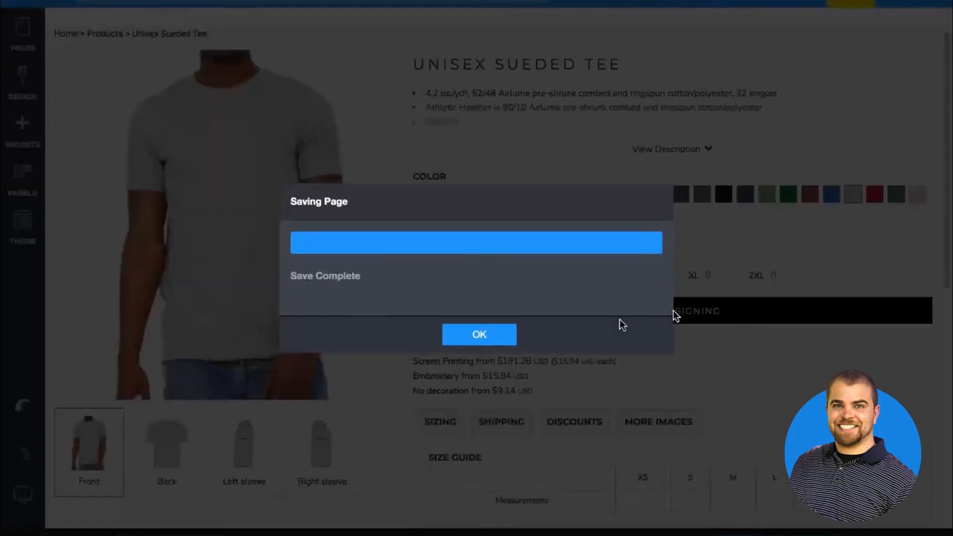
click(495, 340)
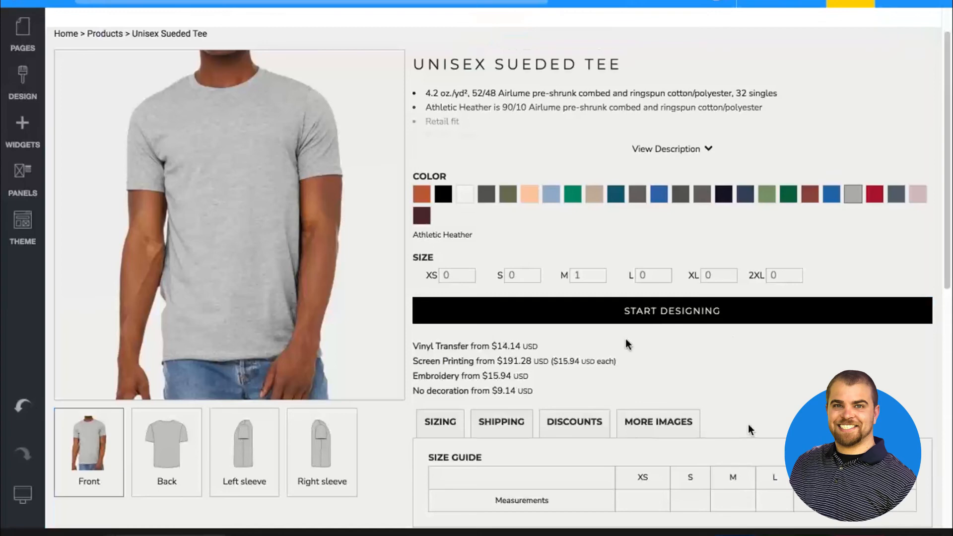
Open the Designer page and disable Fullscreen on Mobile, Tablet and Desktop in the designer widget's settings
click(21, 51)
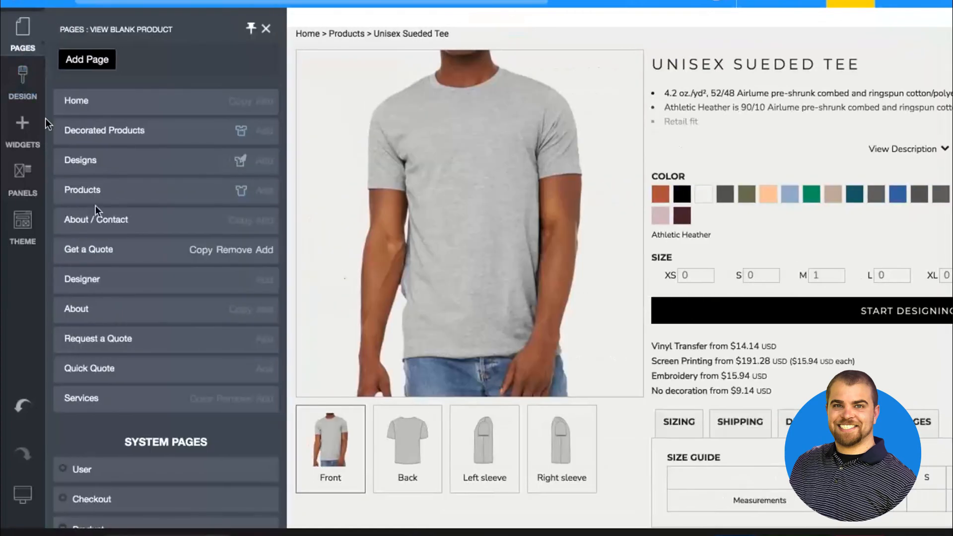
click(83, 279)
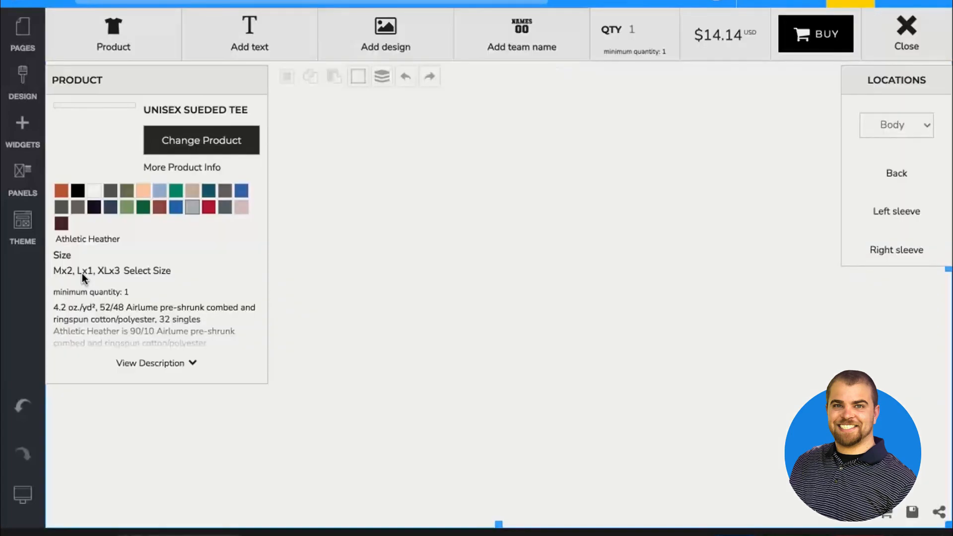
double_click(386, 171)
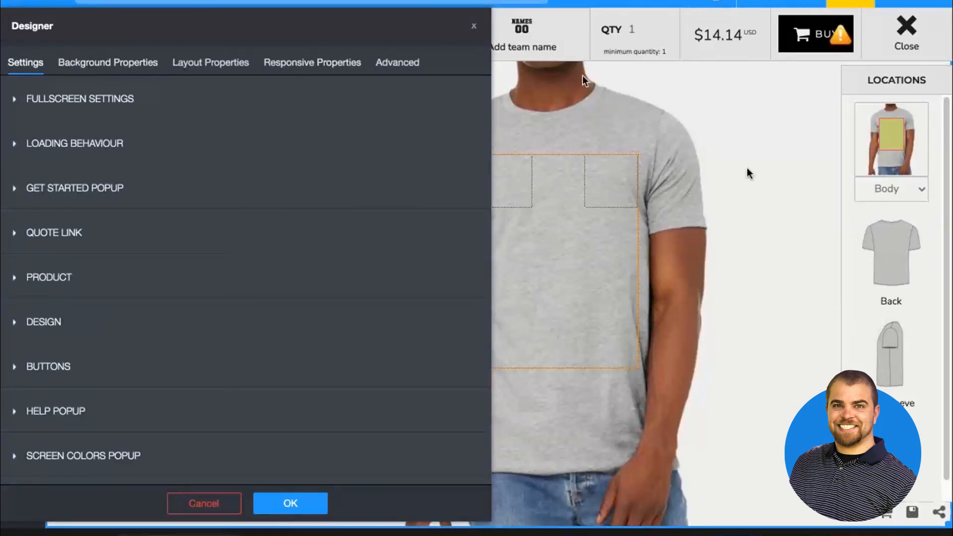
click(102, 100)
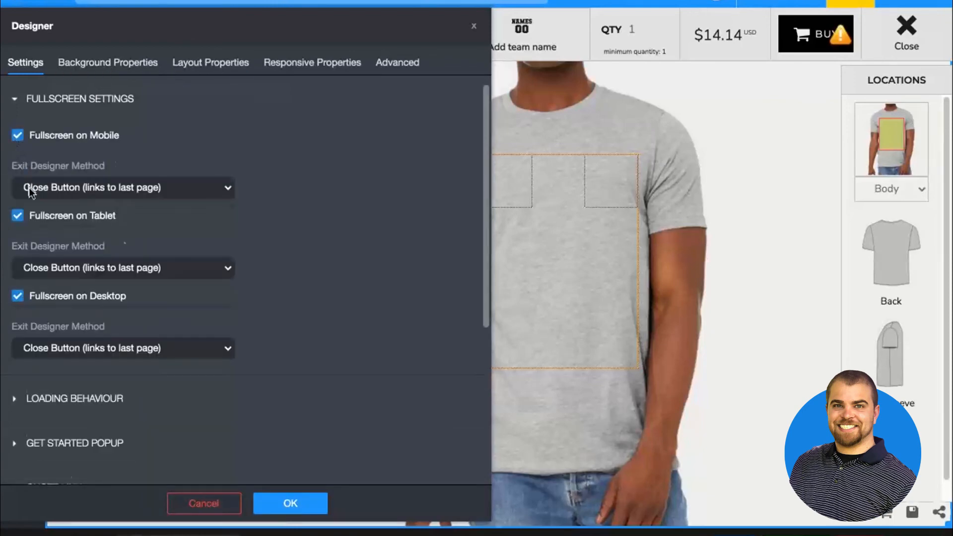
click(17, 135)
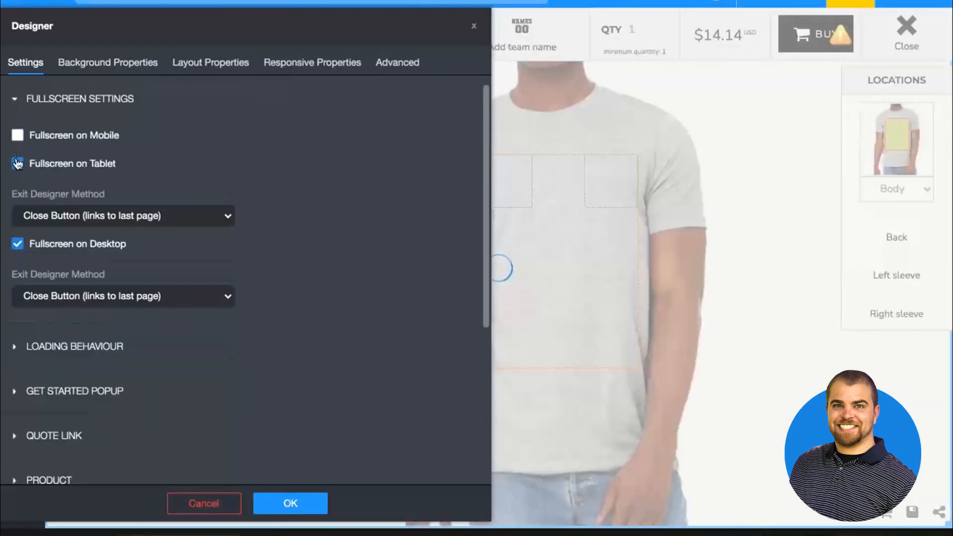
click(17, 162)
click(17, 192)
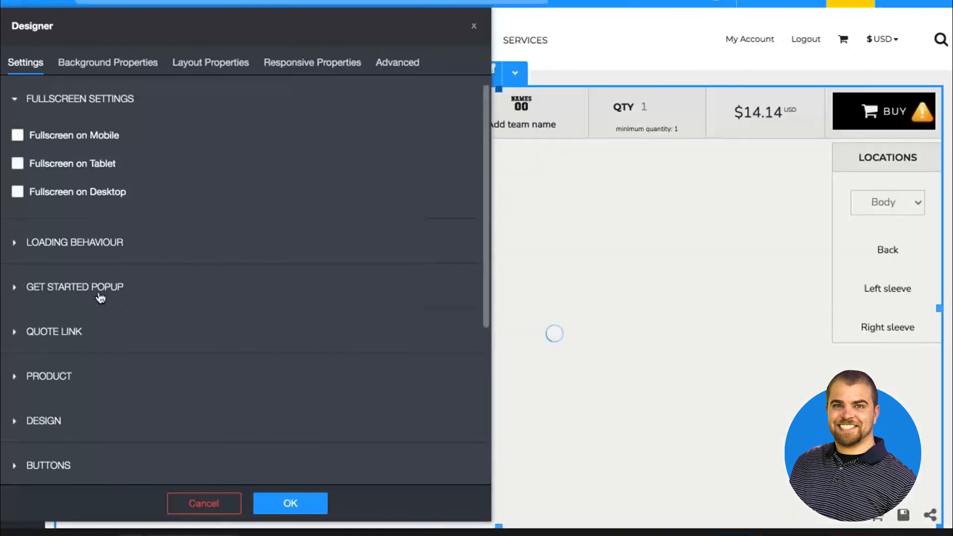
Review the Get Started Popup and Quote Link options, apply the designer settings and save the page
click(26, 292)
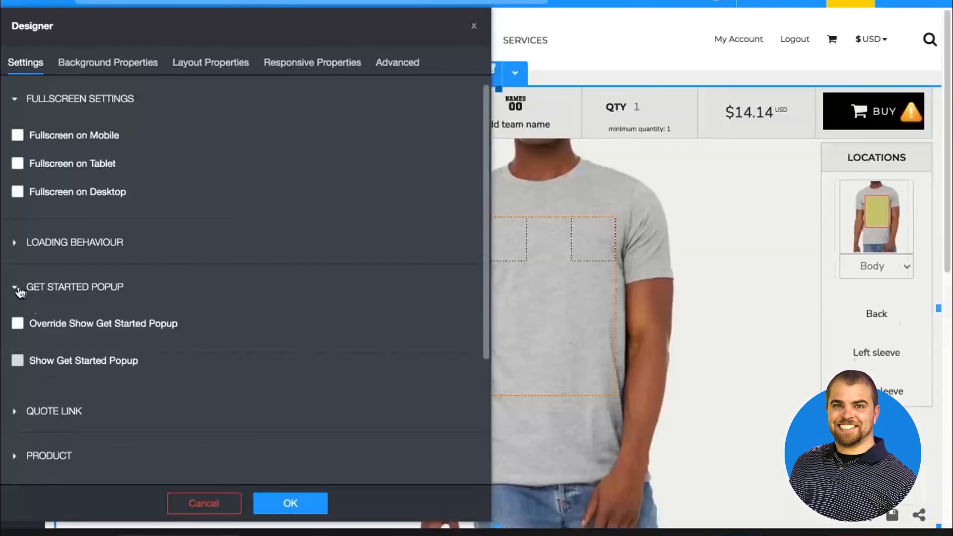
click(55, 402)
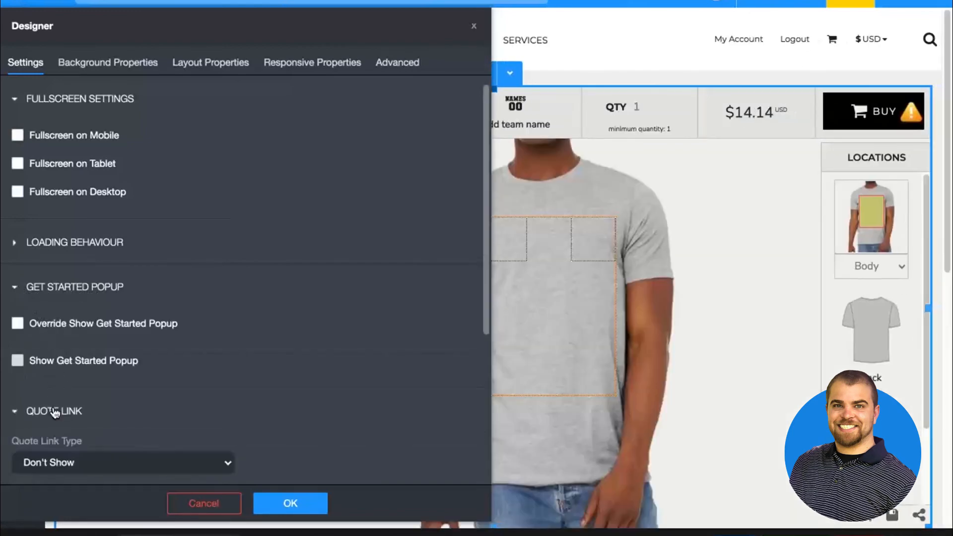
click(290, 504)
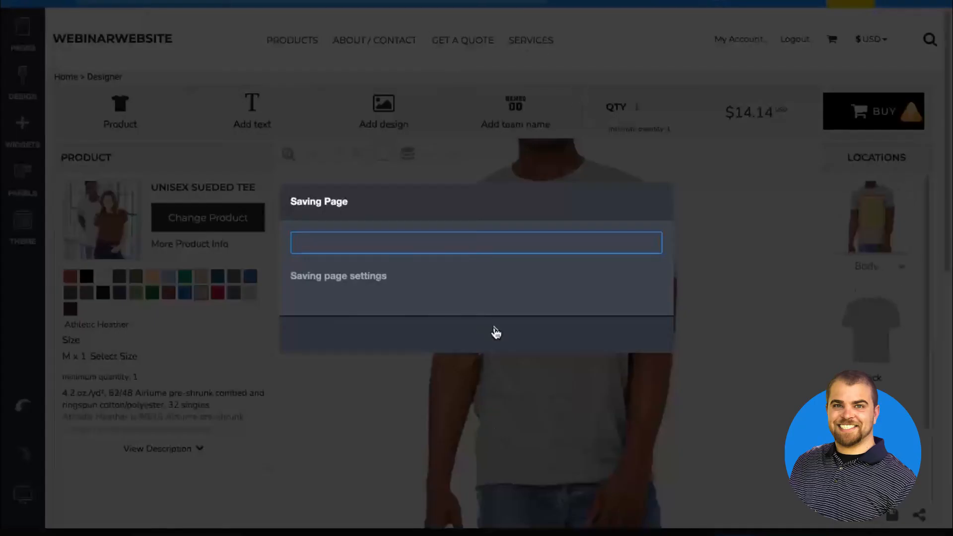
click(496, 338)
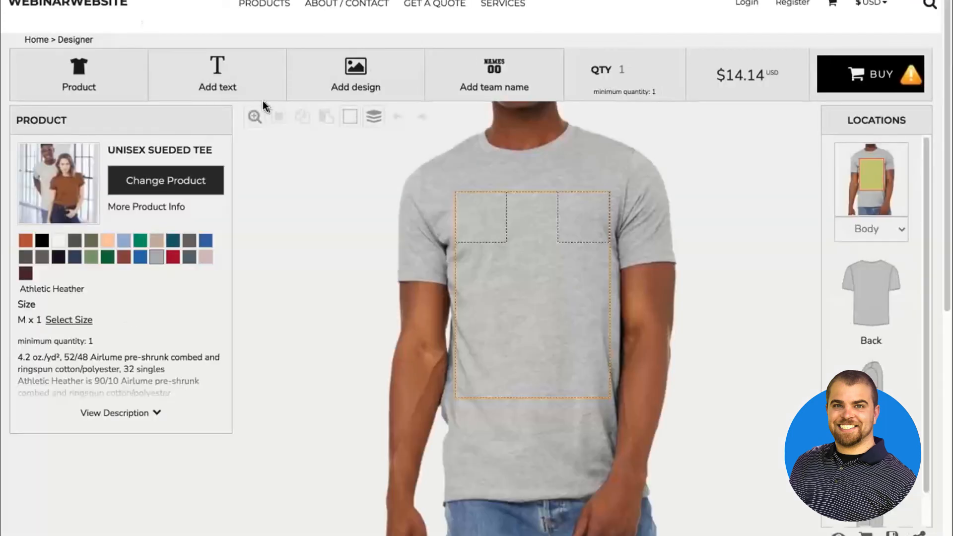
Open the Headwear category from the live store's Home page and filter it by color Red and size YOUTH
click(99, 10)
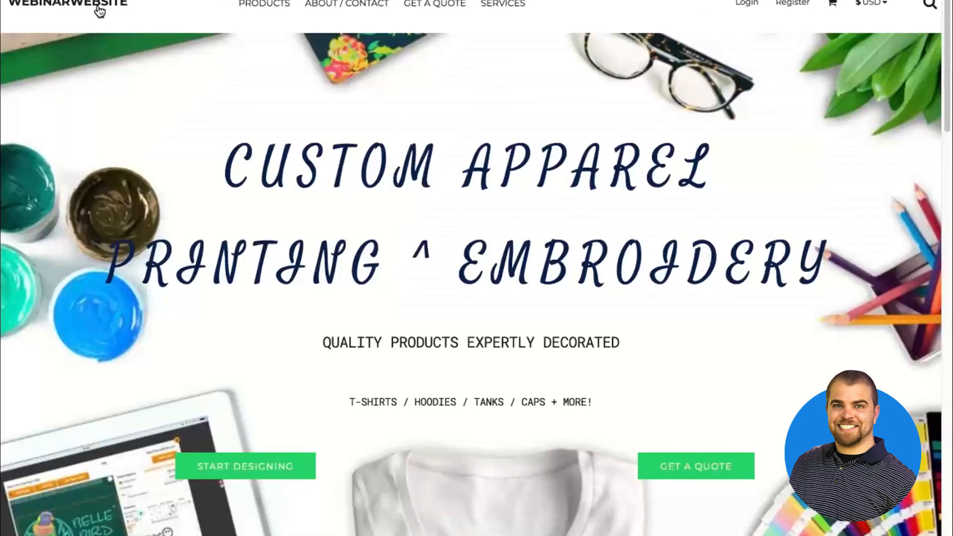
scroll(266, 223, down, 6)
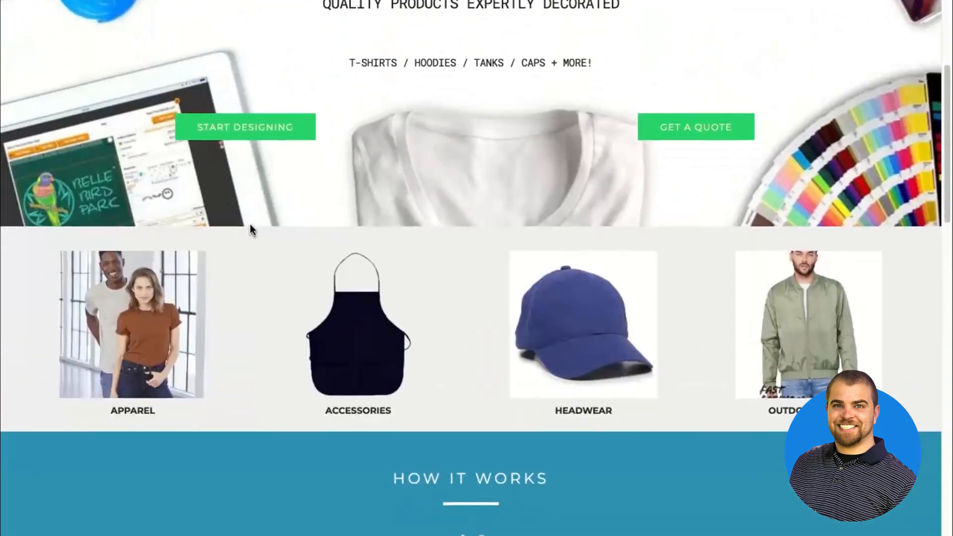
click(628, 331)
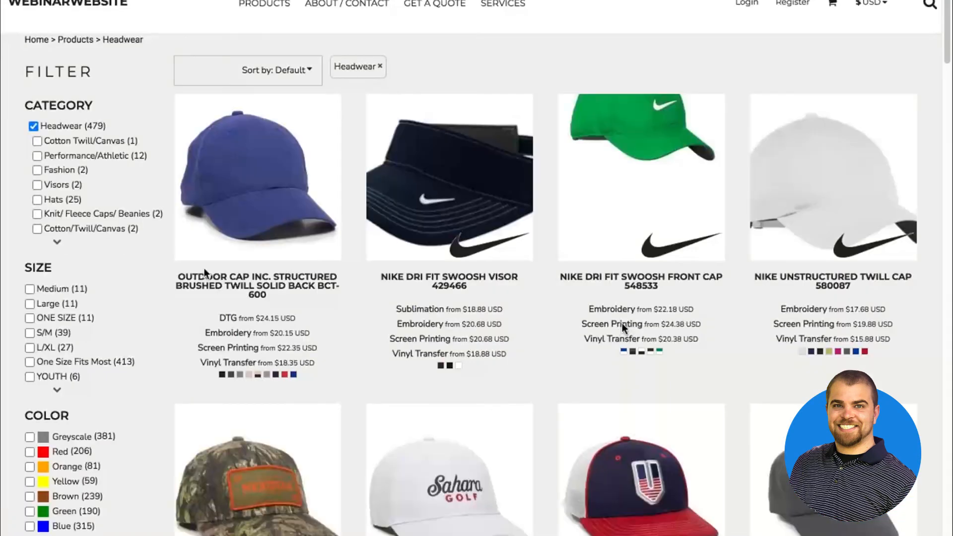
scroll(621, 328, down, 1)
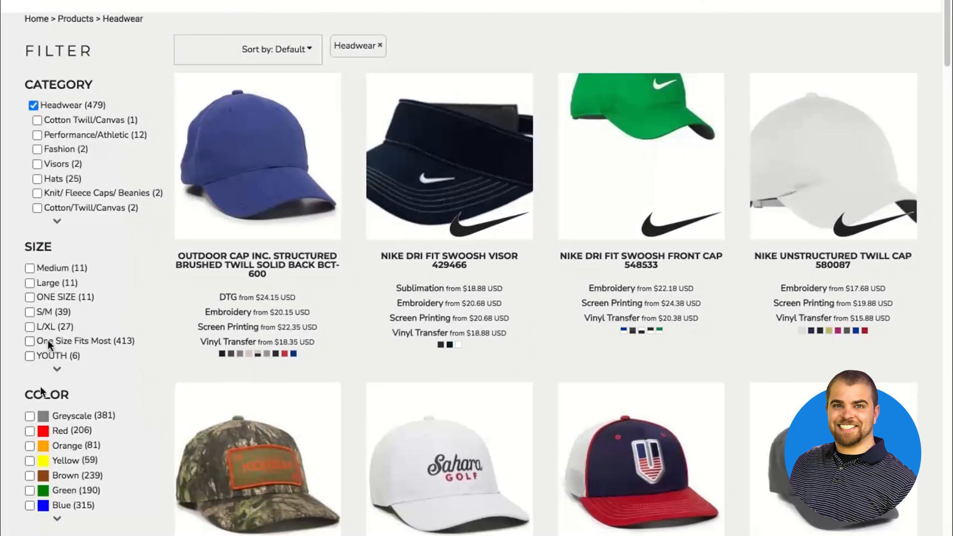
click(29, 432)
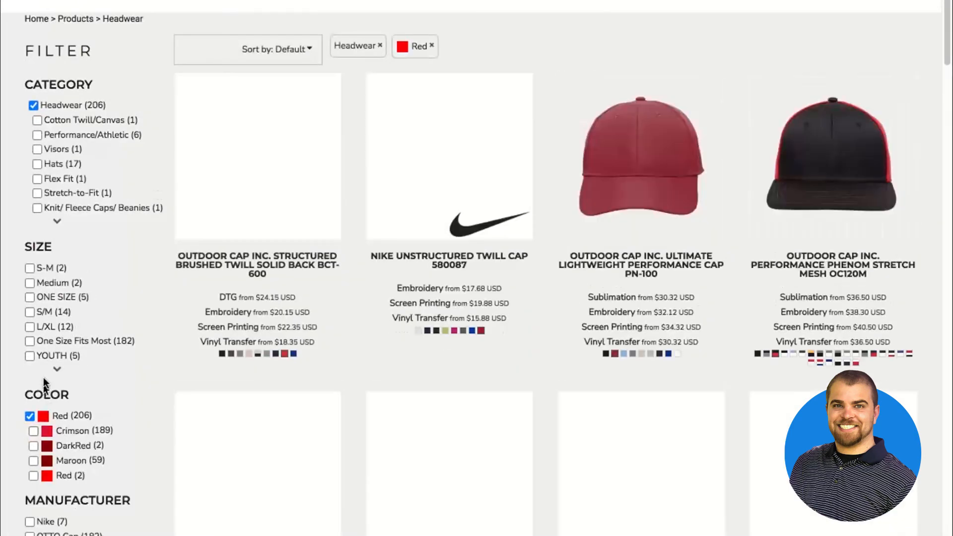
click(30, 355)
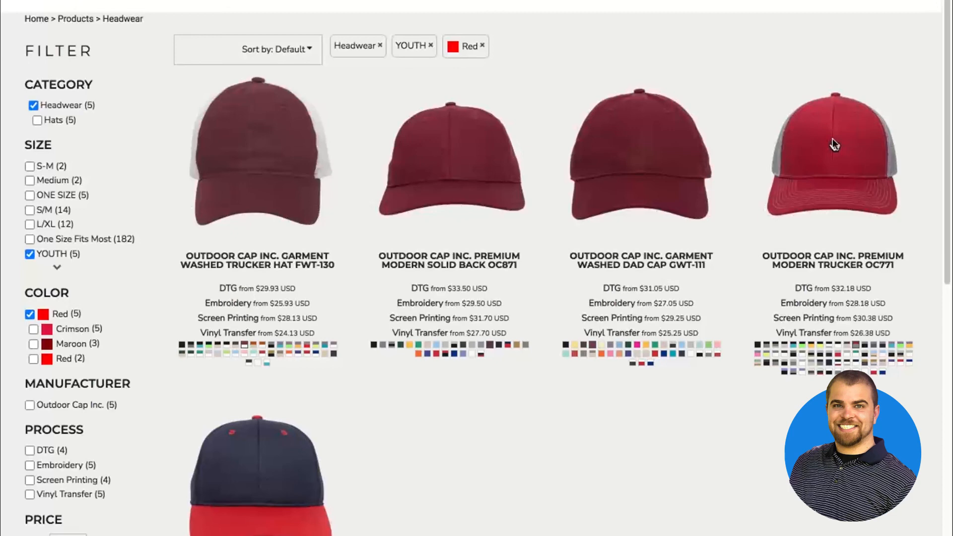
Open the Premium Modern Trucker cap in the designer, declining the color changes that would alter the size selection
click(825, 157)
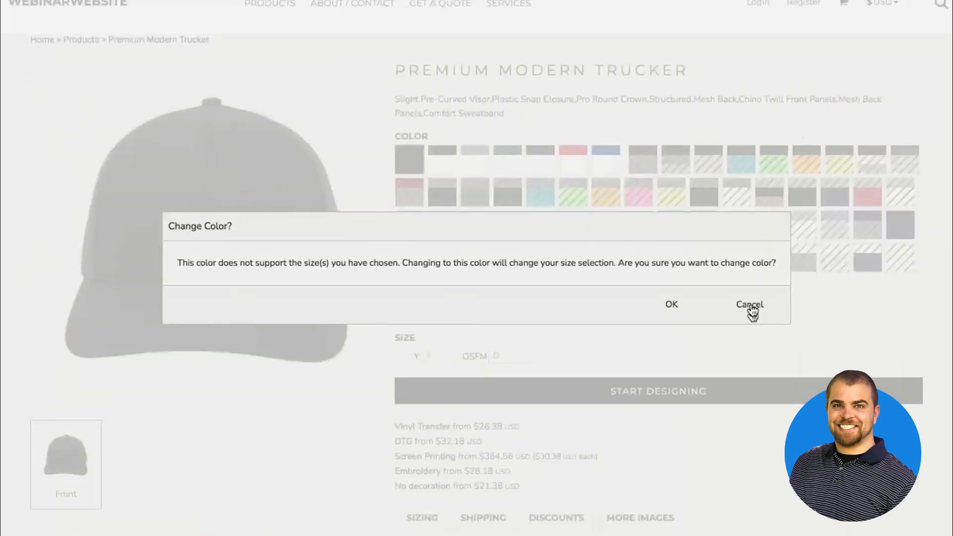
click(751, 302)
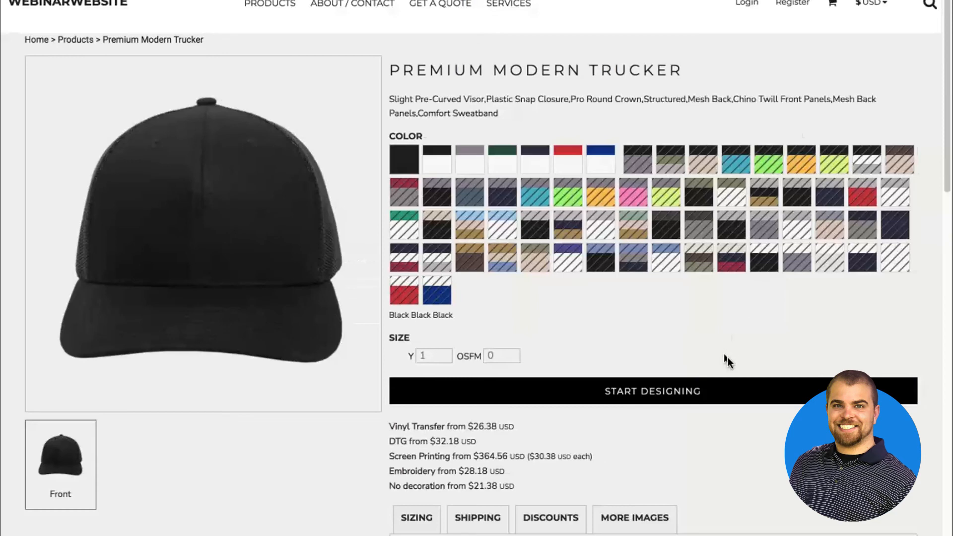
click(730, 393)
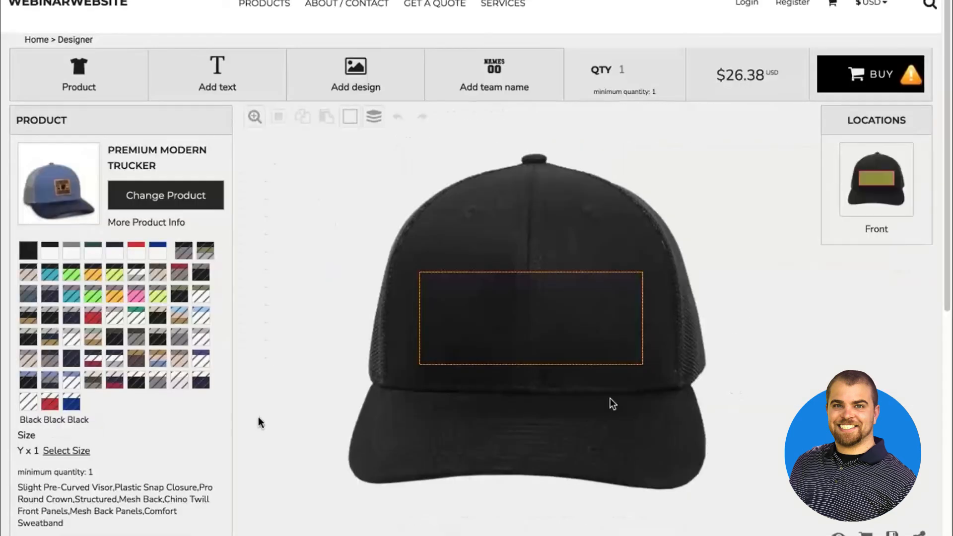
click(176, 336)
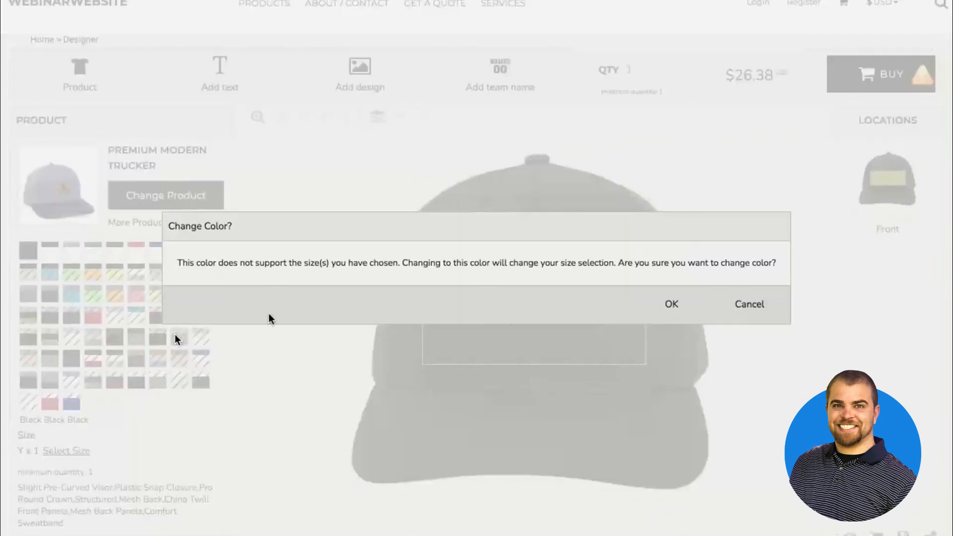
click(743, 304)
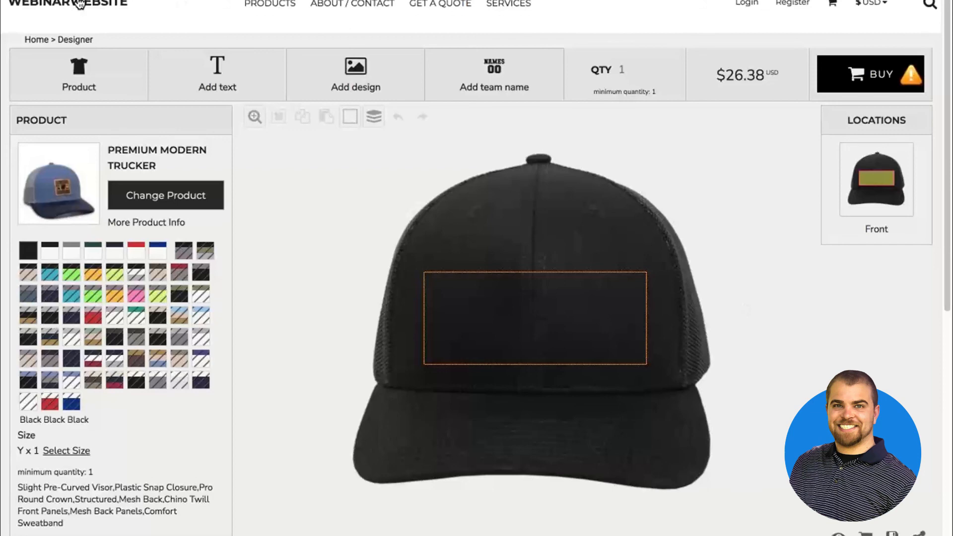
Return to the store's Home page and look over its banner and category section
click(79, 4)
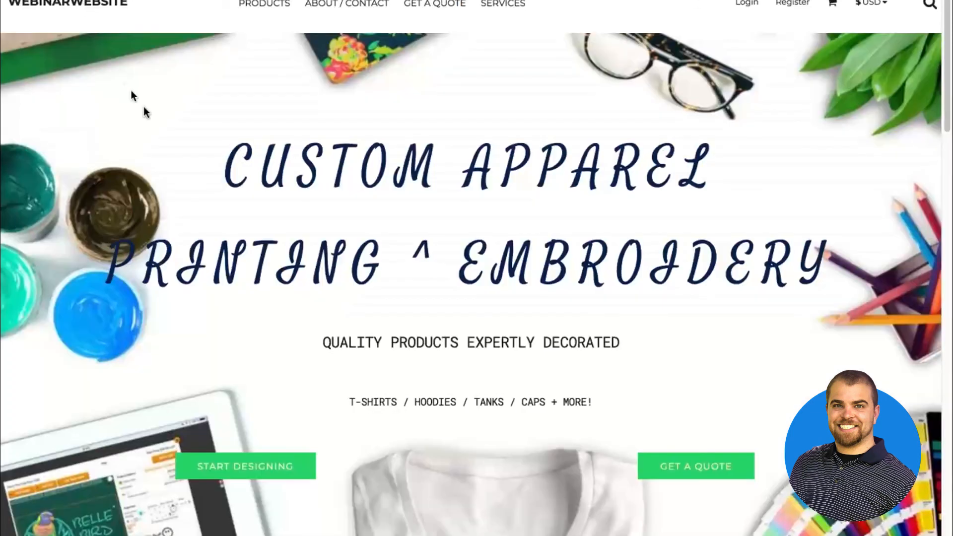
scroll(144, 112, down, 3)
scroll(144, 112, down, 2)
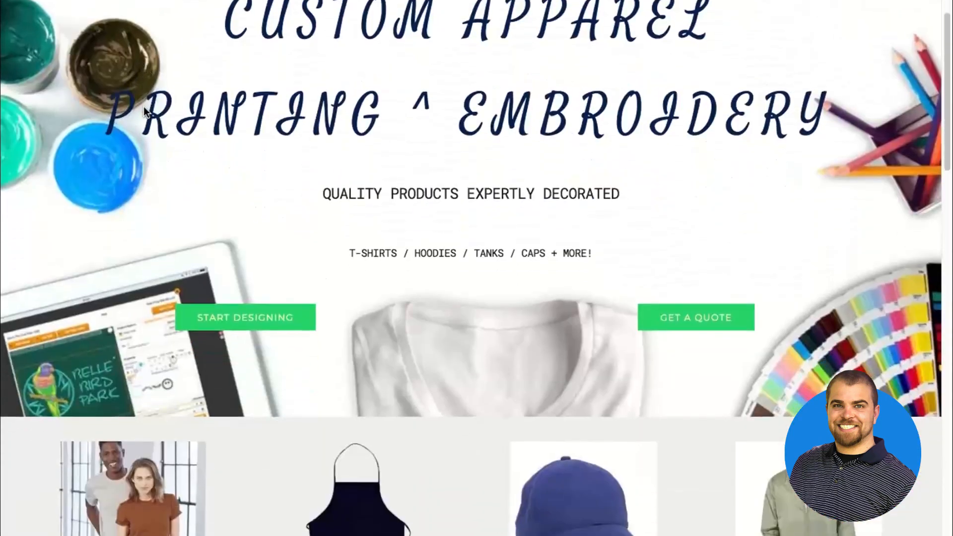
scroll(144, 112, up, 3)
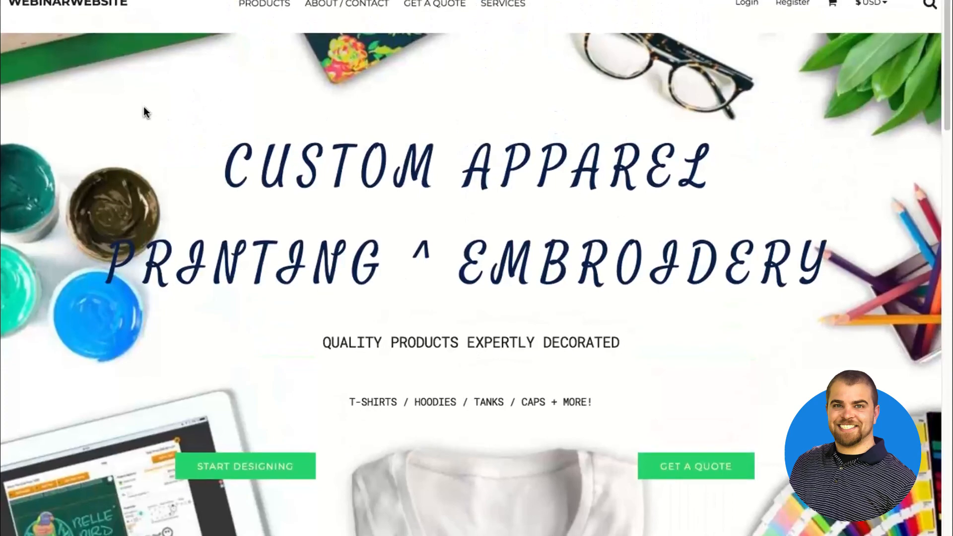
Leave the live store and return to webinarwebsite's page editor with the Designer page shown
key(ctrl+Up)
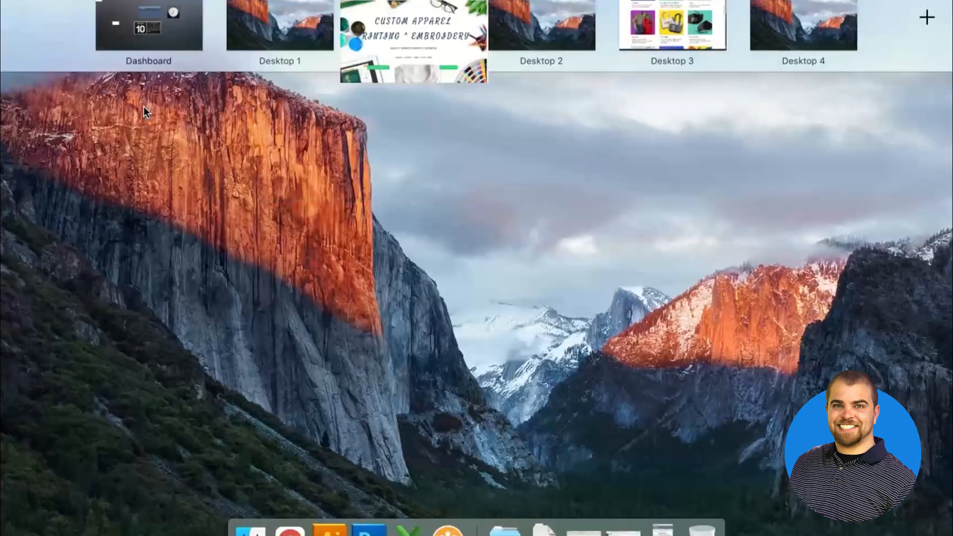
key(ctrl+Up)
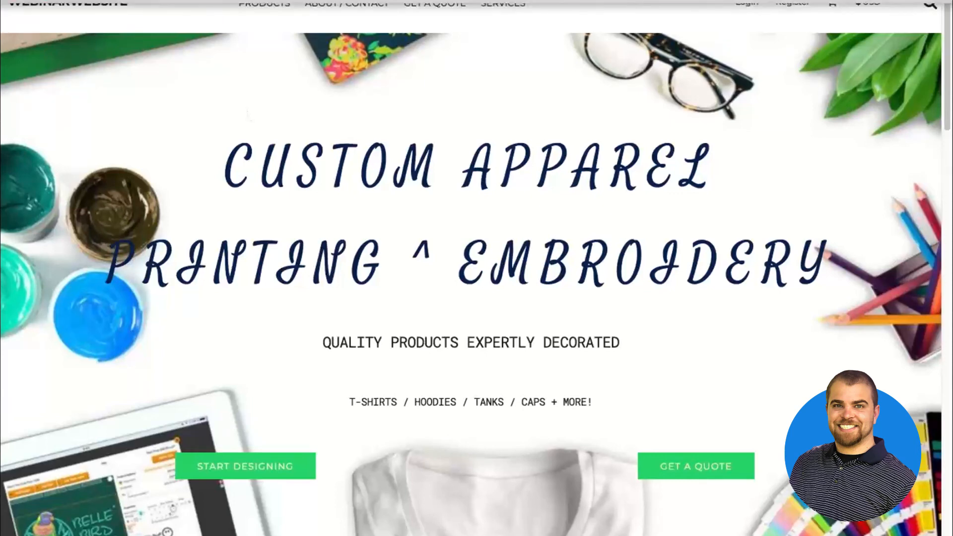
click(210, 1)
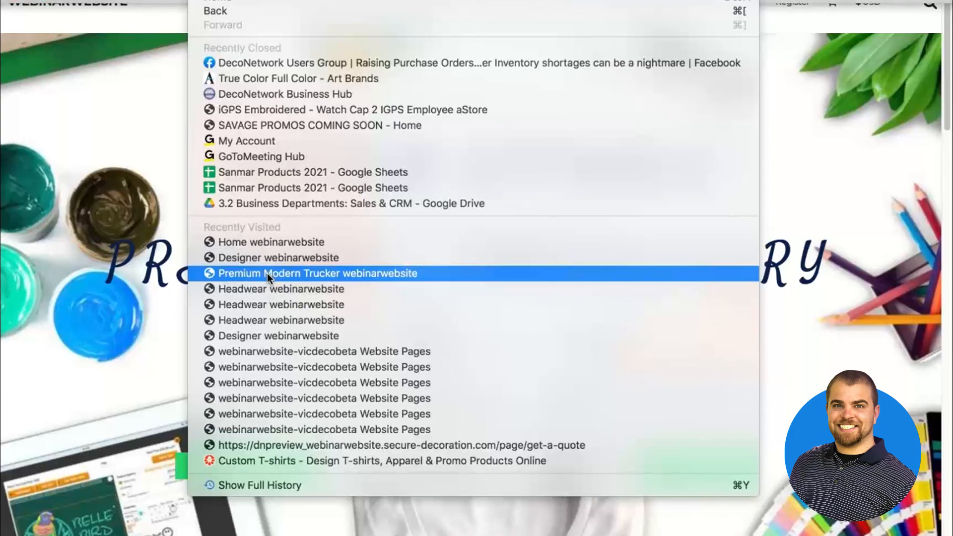
click(259, 356)
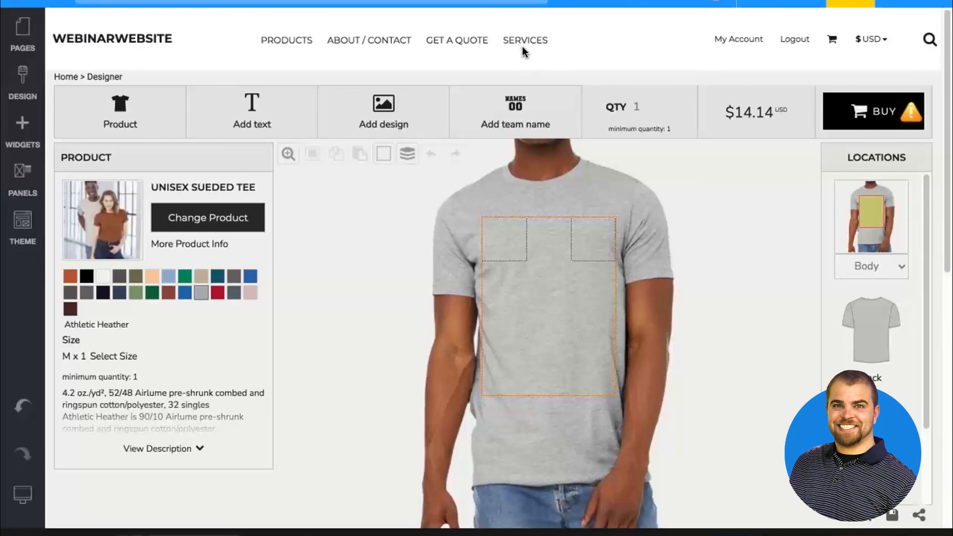
Open the fulfillment center's Products section and look over its categories and product list
click(22, 2)
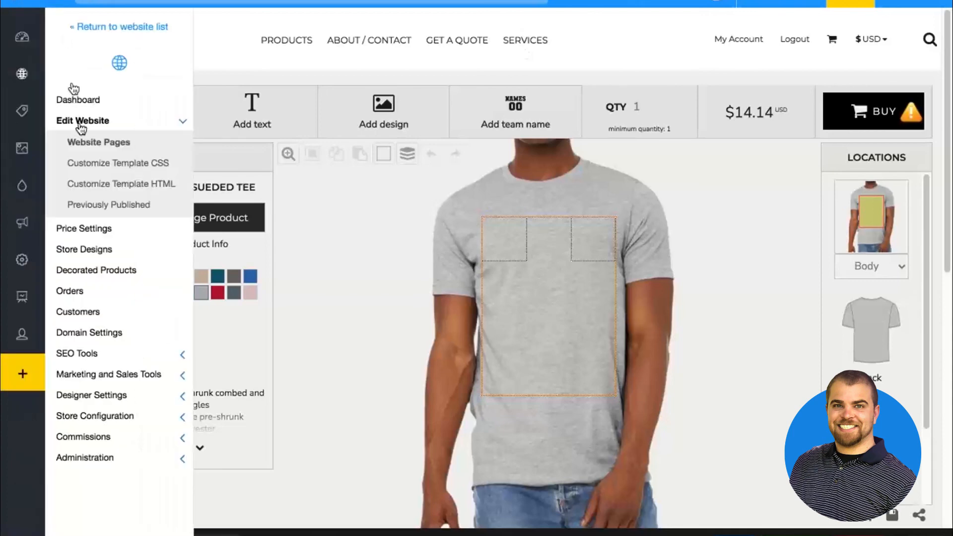
mouse_move(47, 115)
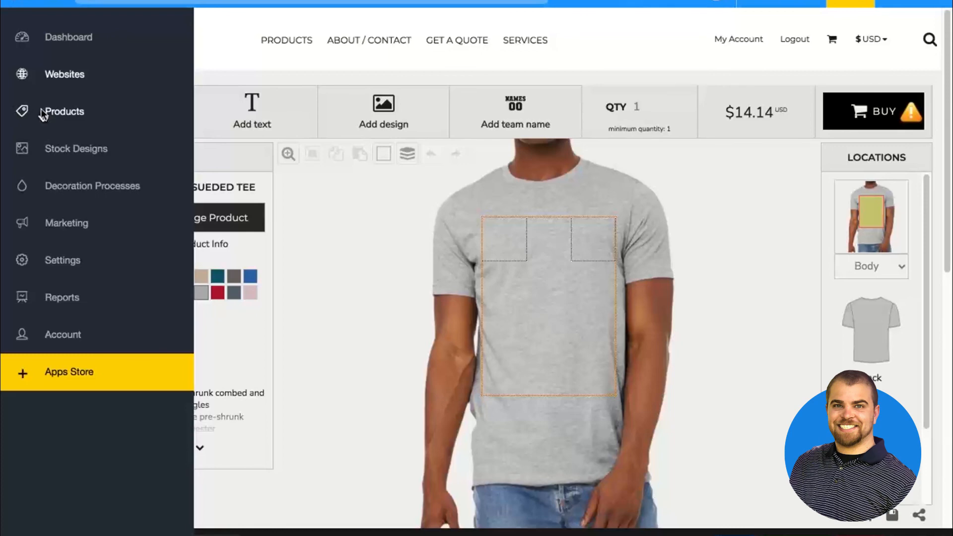
click(43, 115)
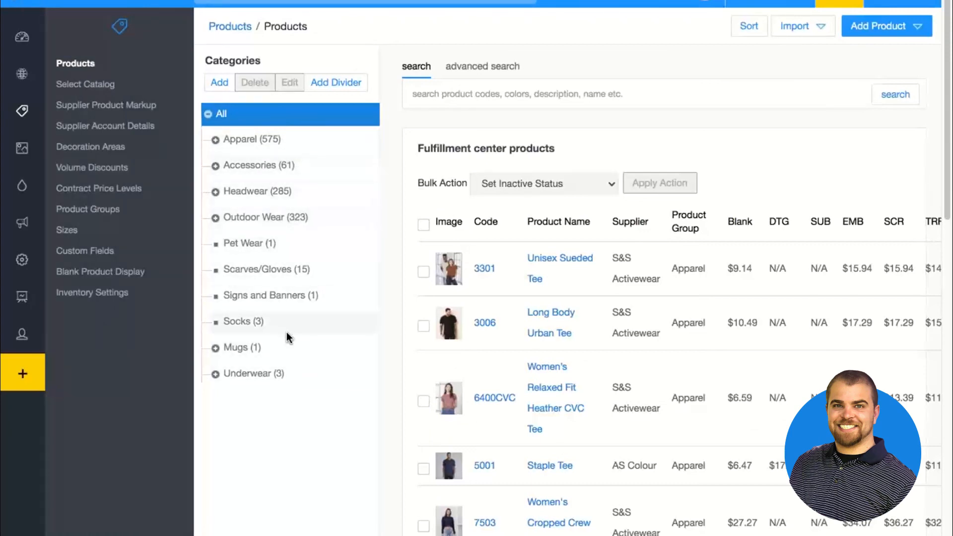
Open the webinarwebsite store from the Websites list and load its Website Pages for editing
mouse_move(30, 89)
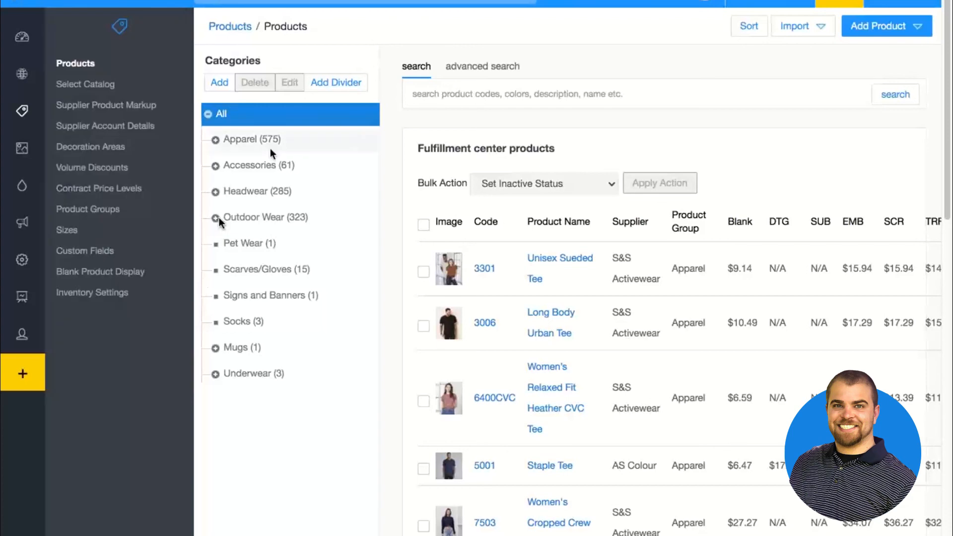
mouse_move(21, 73)
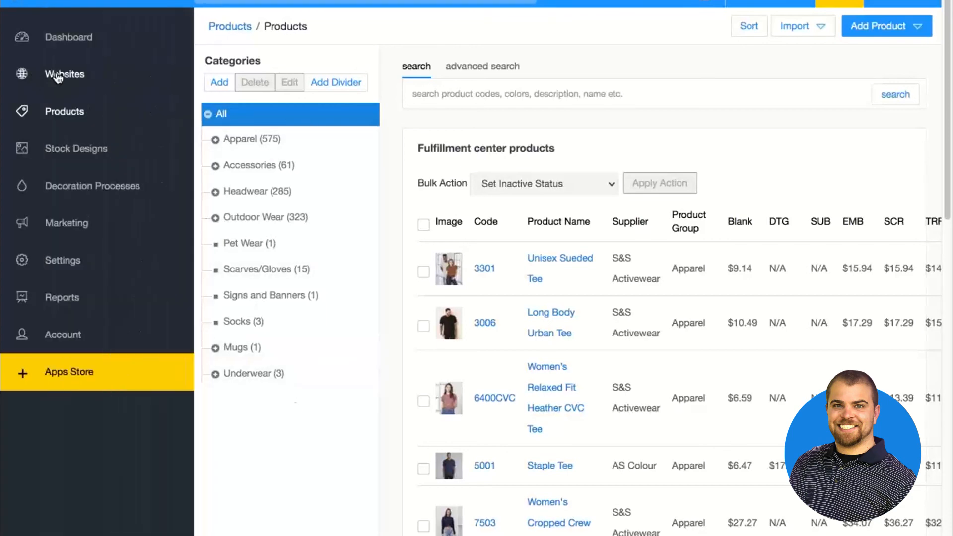
click(57, 75)
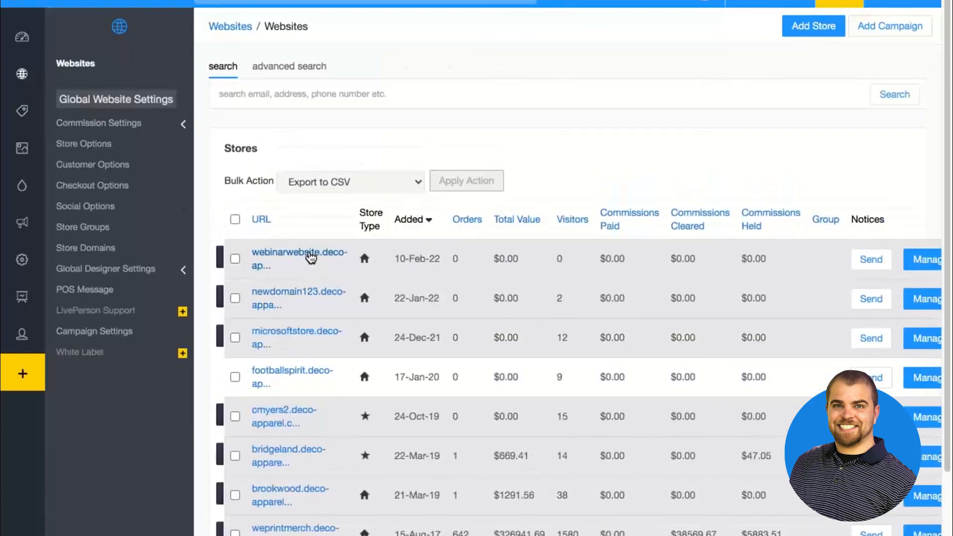
click(310, 254)
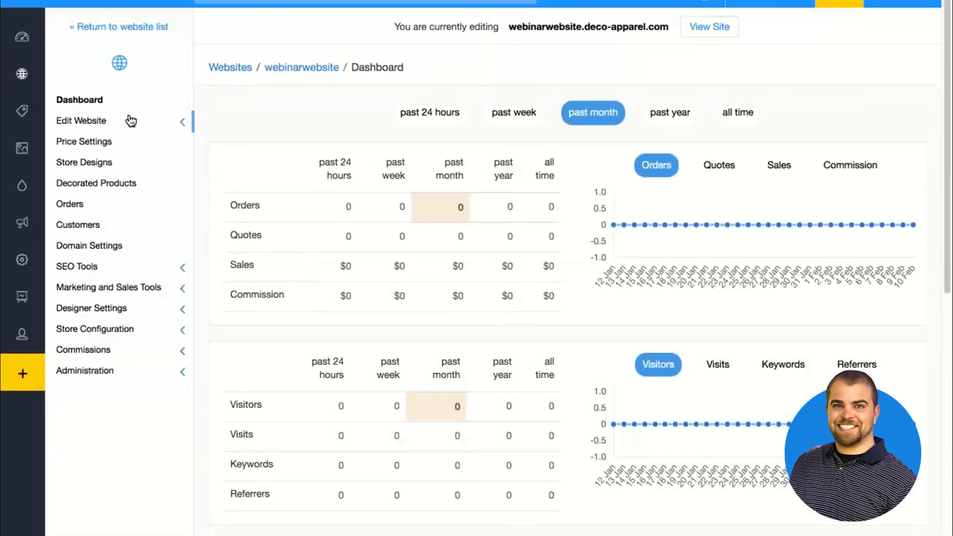
click(131, 121)
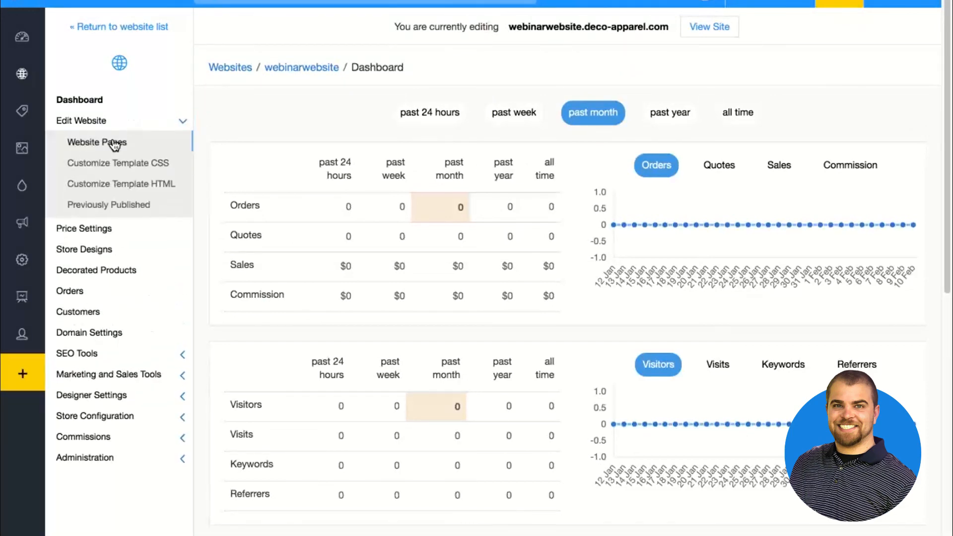
click(114, 144)
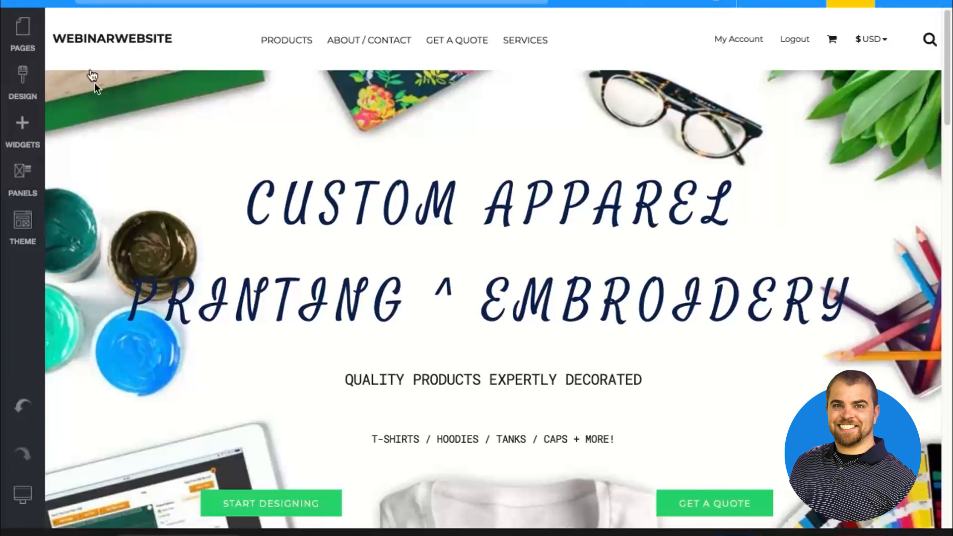
View the Raise Support Ticket form from the Help resources and close it without submitting a ticket
mouse_move(136, 127)
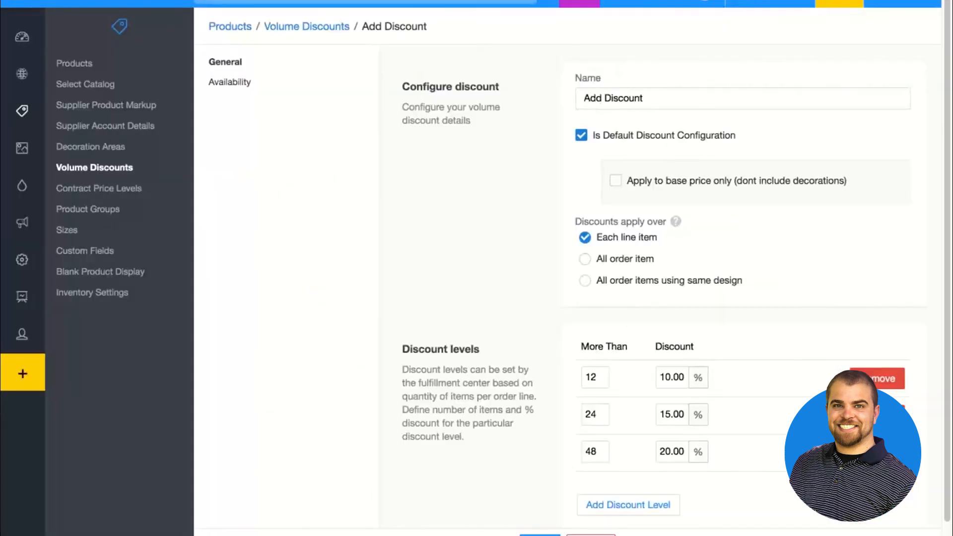
click(576, 3)
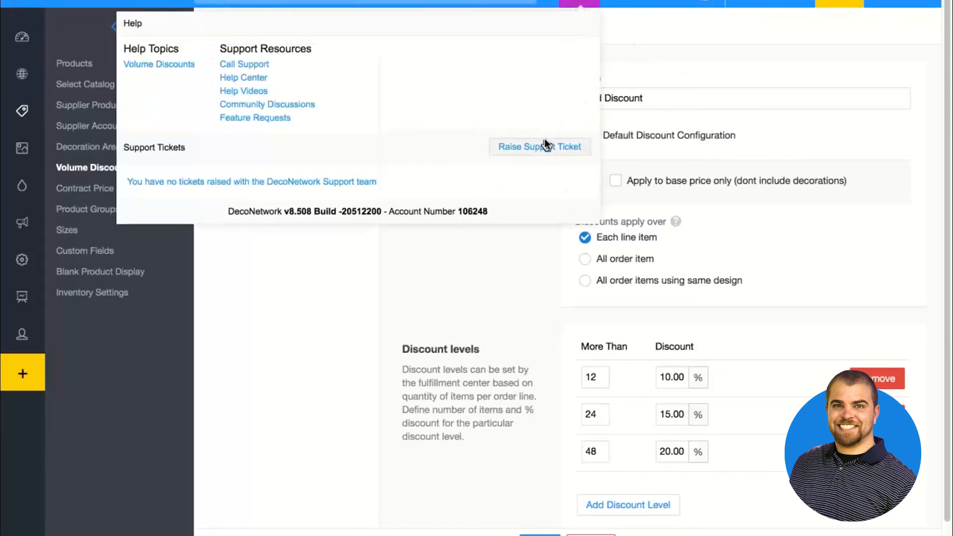
click(544, 145)
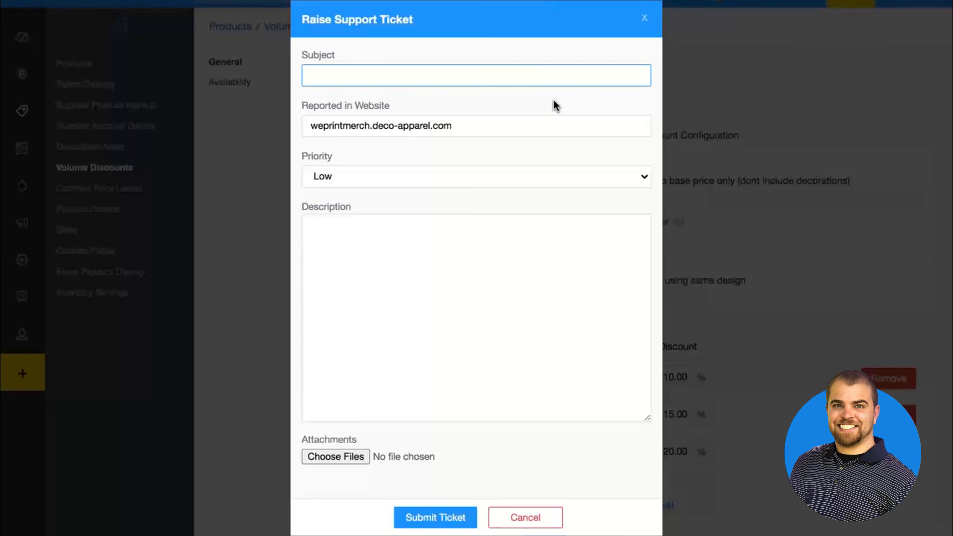
click(644, 20)
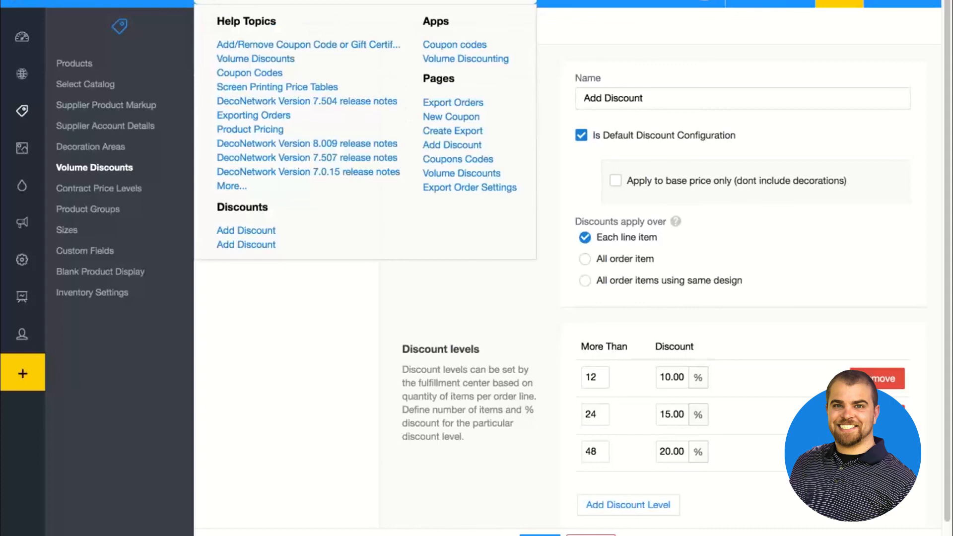
Open the Volume Discounts help article and skim its configuration instructions and discount level settings
click(252, 60)
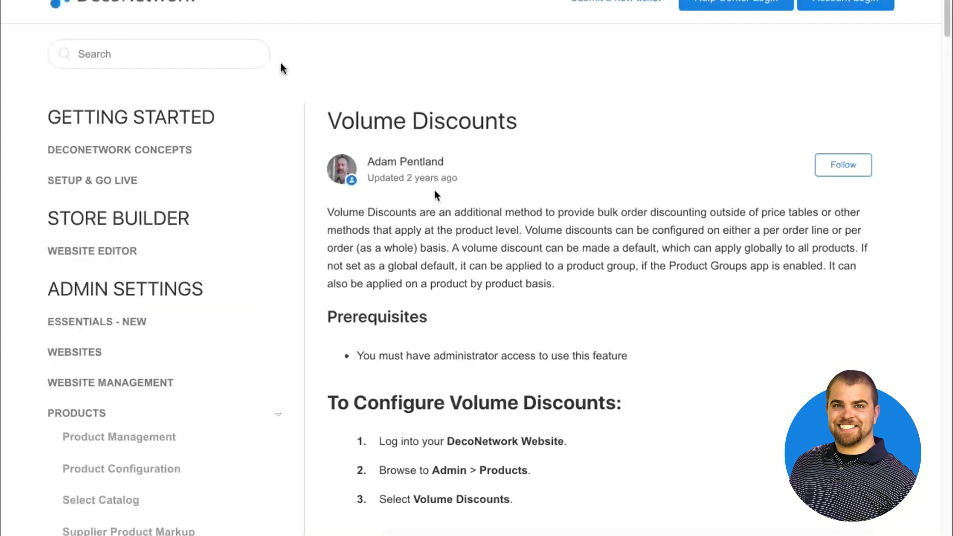
scroll(280, 68, down, 7)
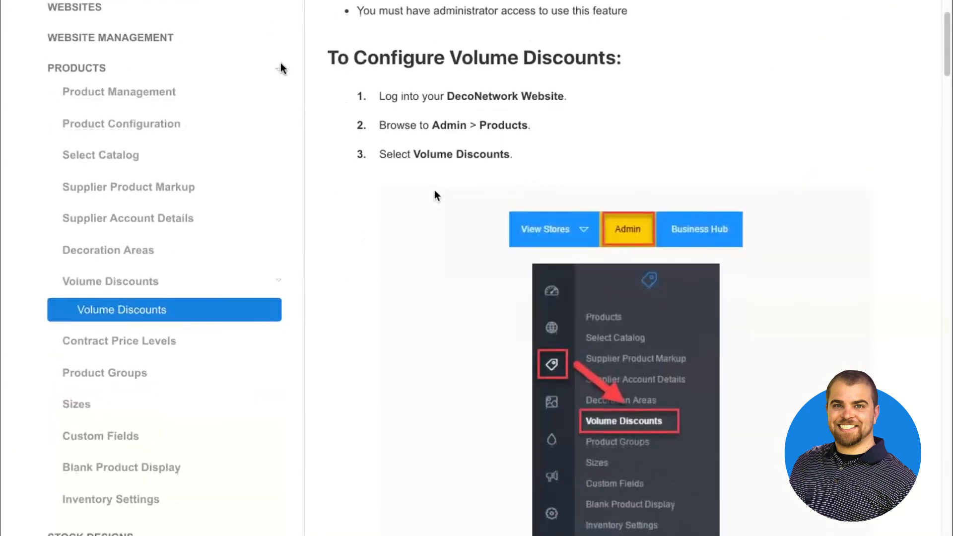
scroll(280, 68, down, 20)
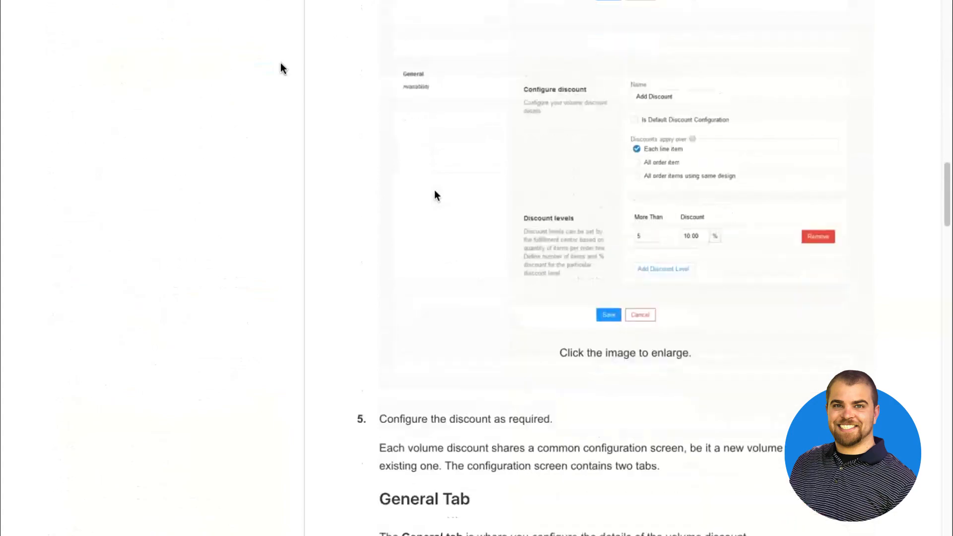
scroll(281, 68, down, 20)
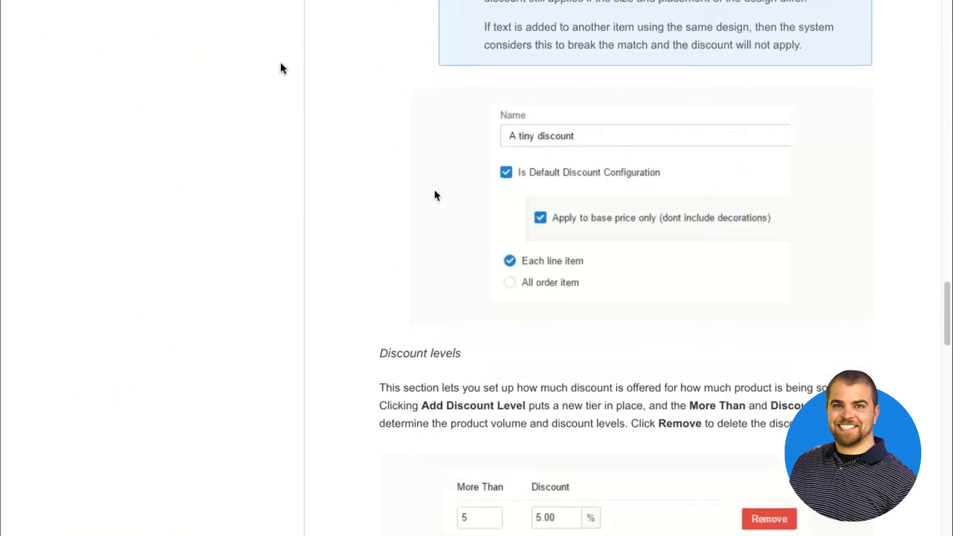
scroll(433, 190, down, 7)
scroll(433, 190, up, 20)
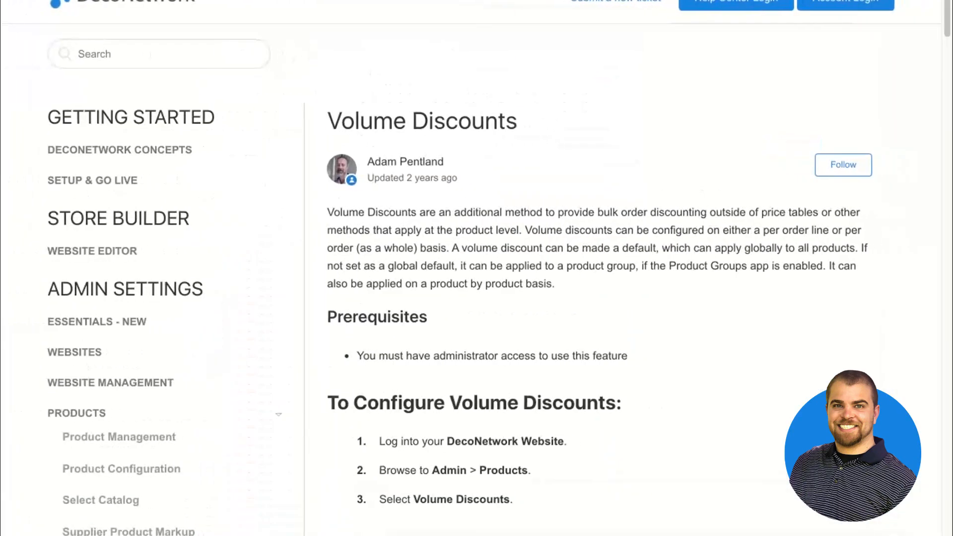
Return from the help article to webinarwebsite's Contract Price Level settings
click(213, 1)
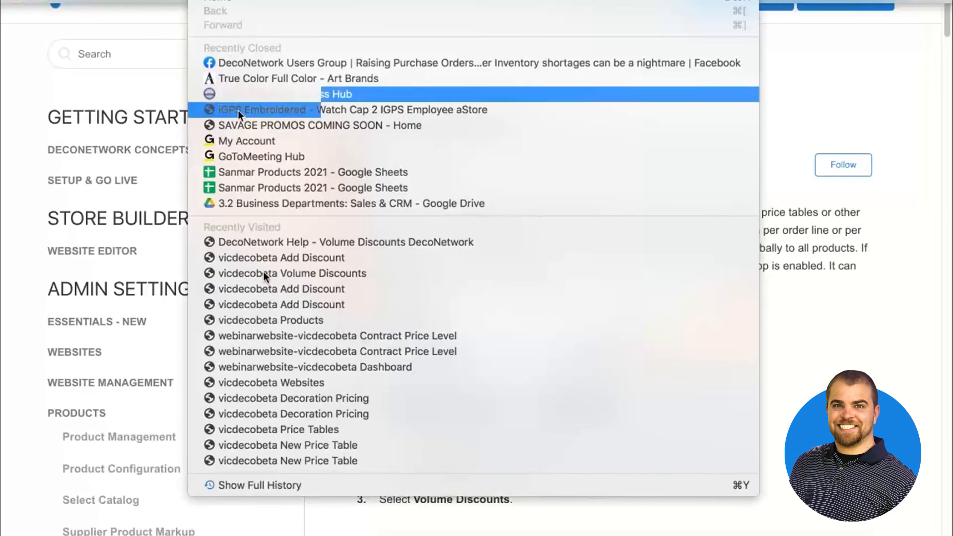
click(263, 335)
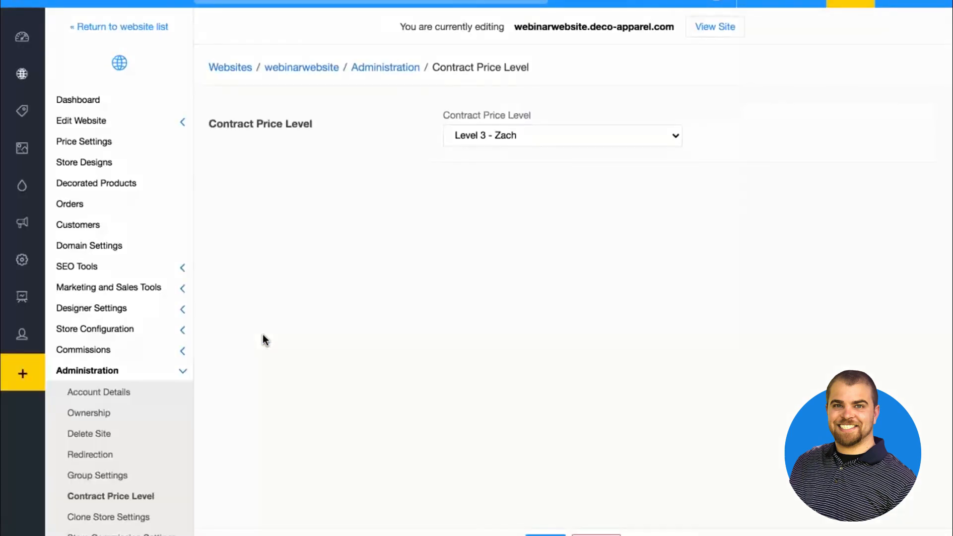
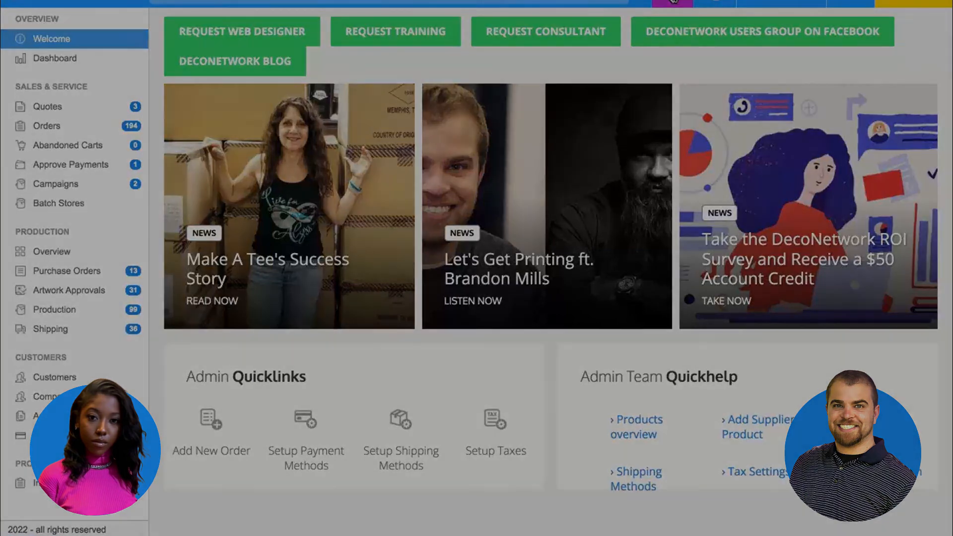
key(ctrl+Up)
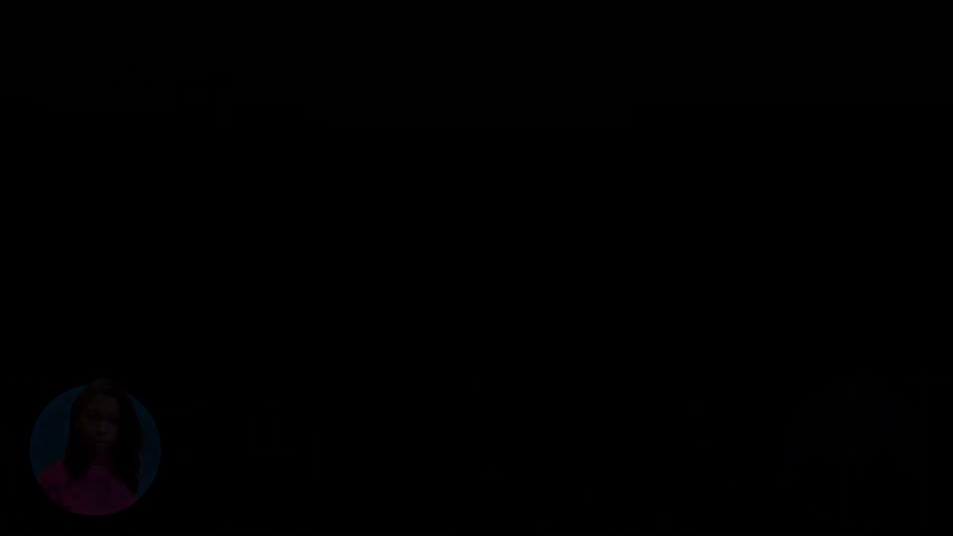